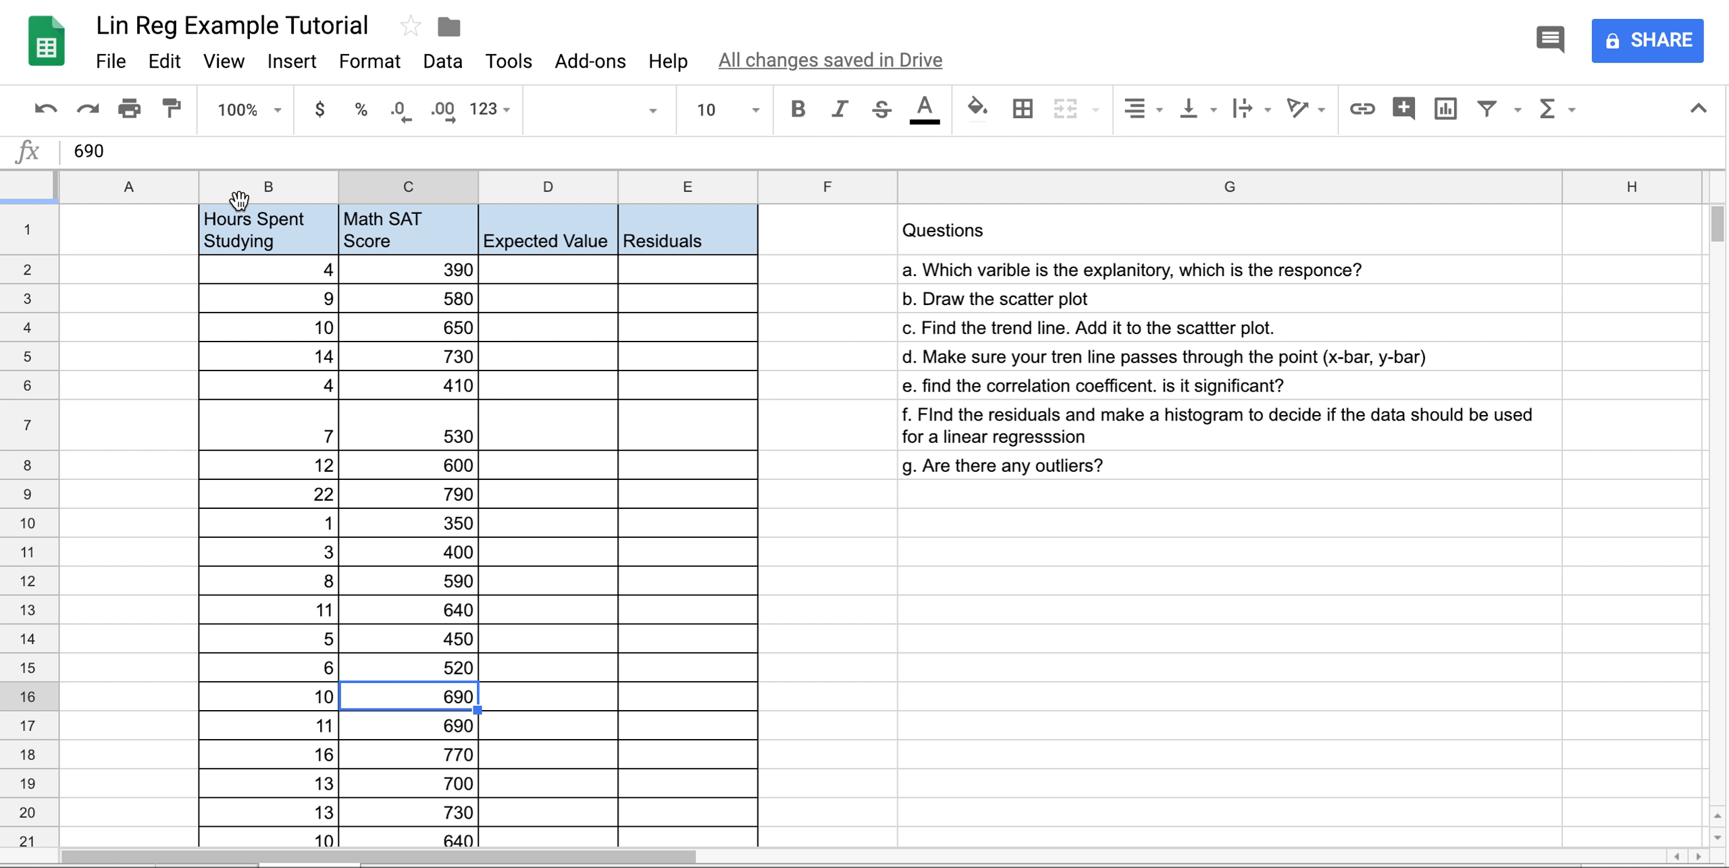
Select B1:C21 (Hours Spent Studying and Math SAT Score) and insert a chart.
{"action": "left_click", "coordinate": [254, 224]}
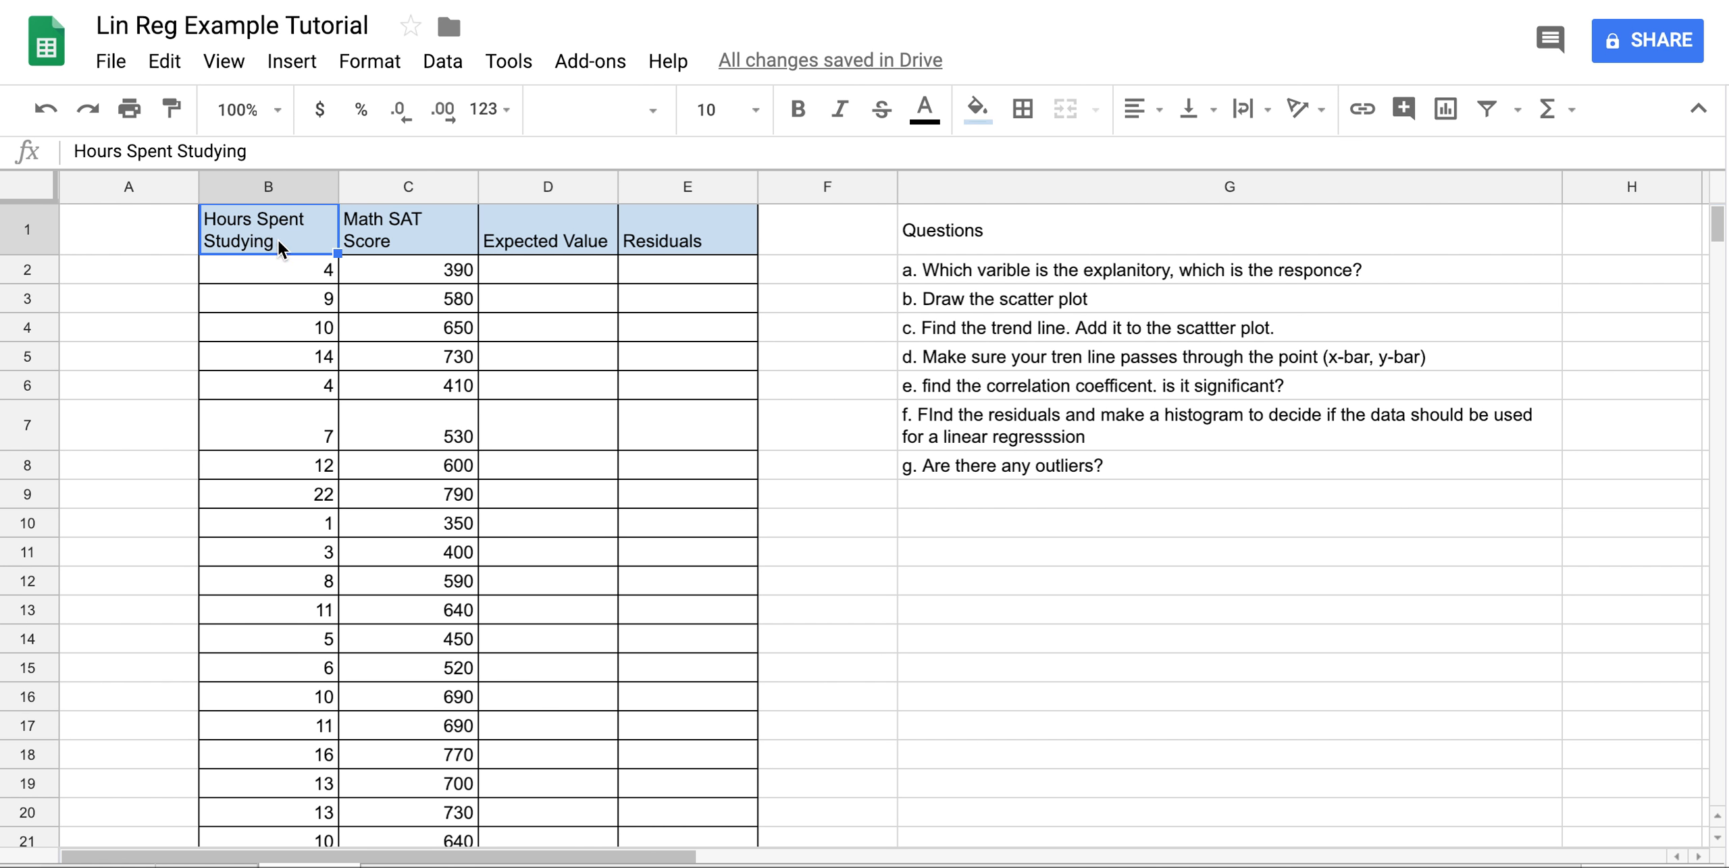
{"action": "left_click_drag", "start_coordinate": [276, 240], "coordinate": [402, 486]}
{"action": "left_click", "coordinate": [292, 61]}
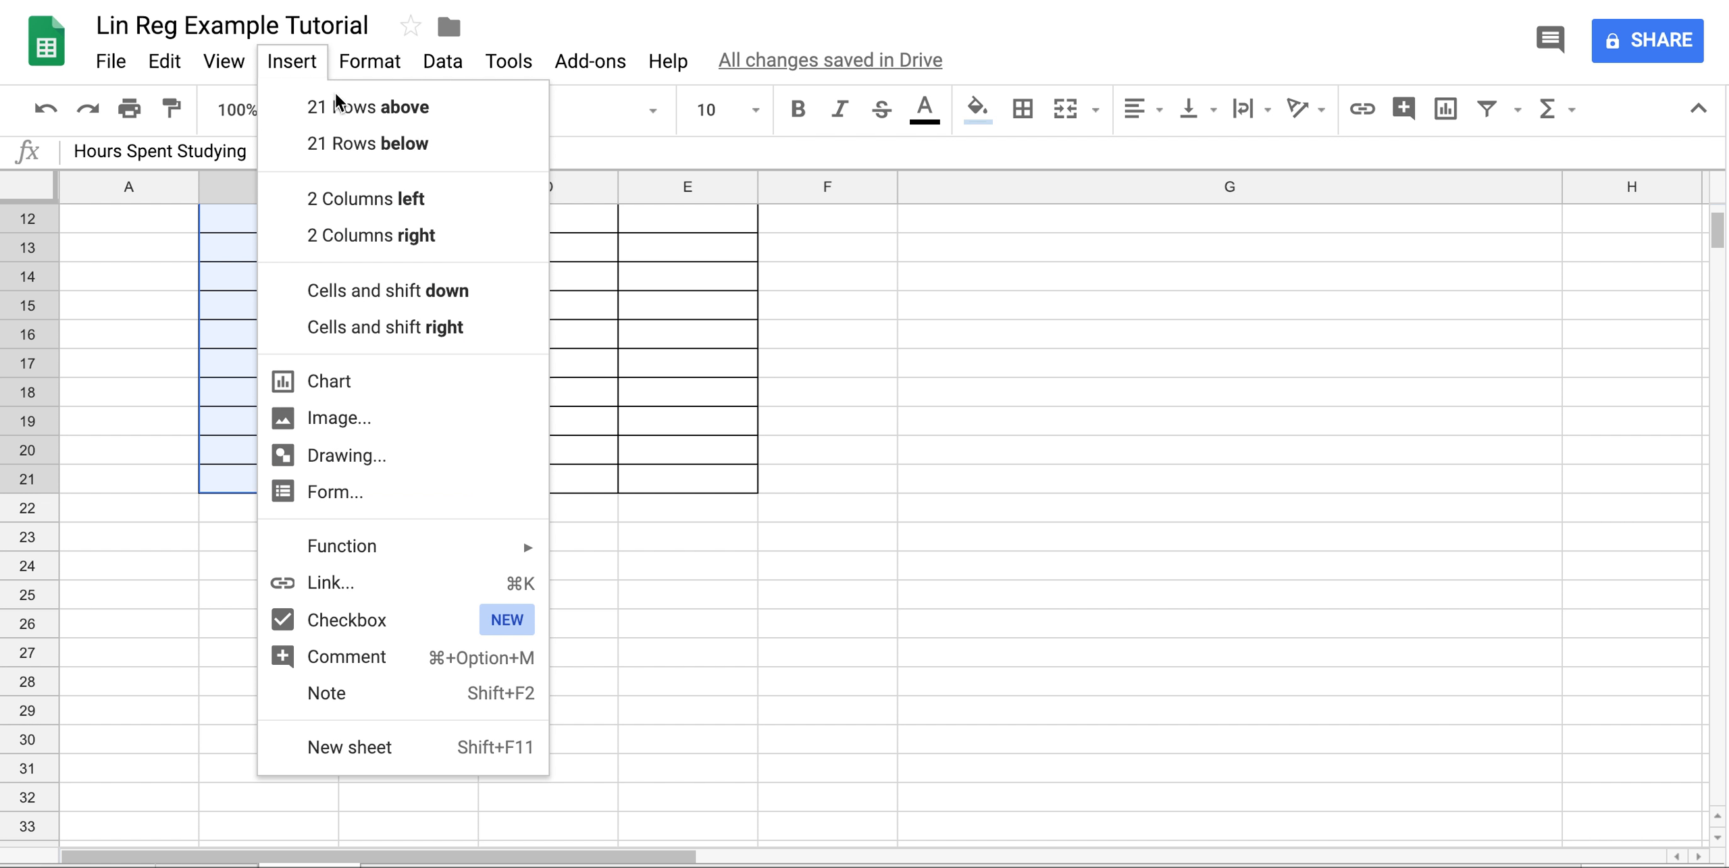
{"action": "left_click", "coordinate": [402, 384]}
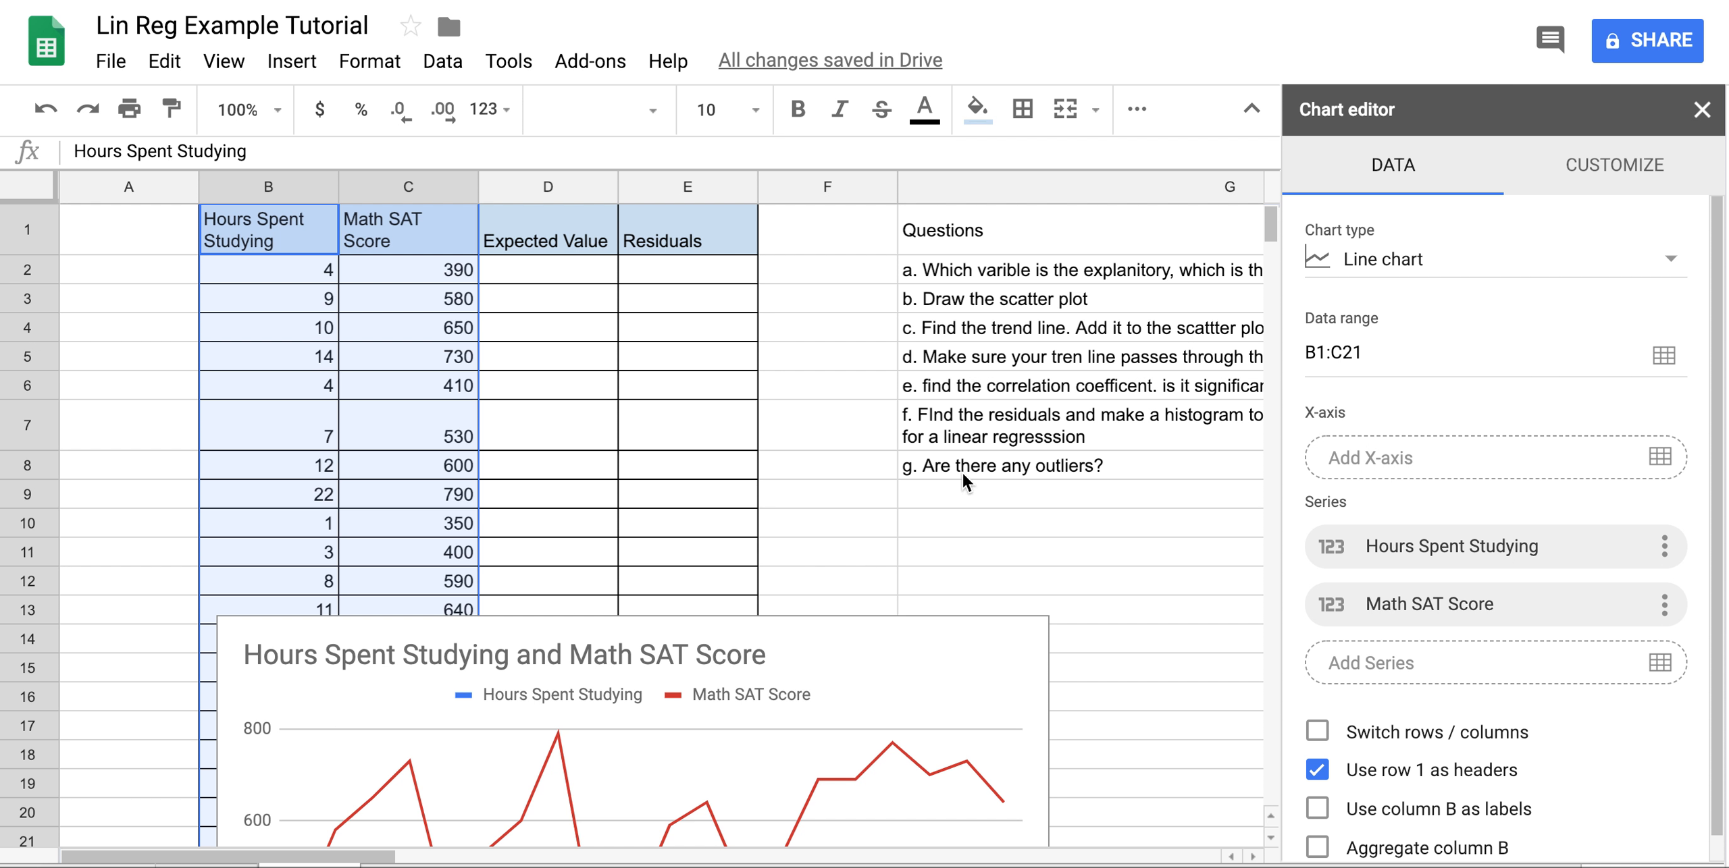
Move the chart to the right of the data table and shrink it from its bottom-right corner.
{"action": "scroll", "coordinate": [962, 472], "scroll_direction": "down", "scroll_amount": 3}
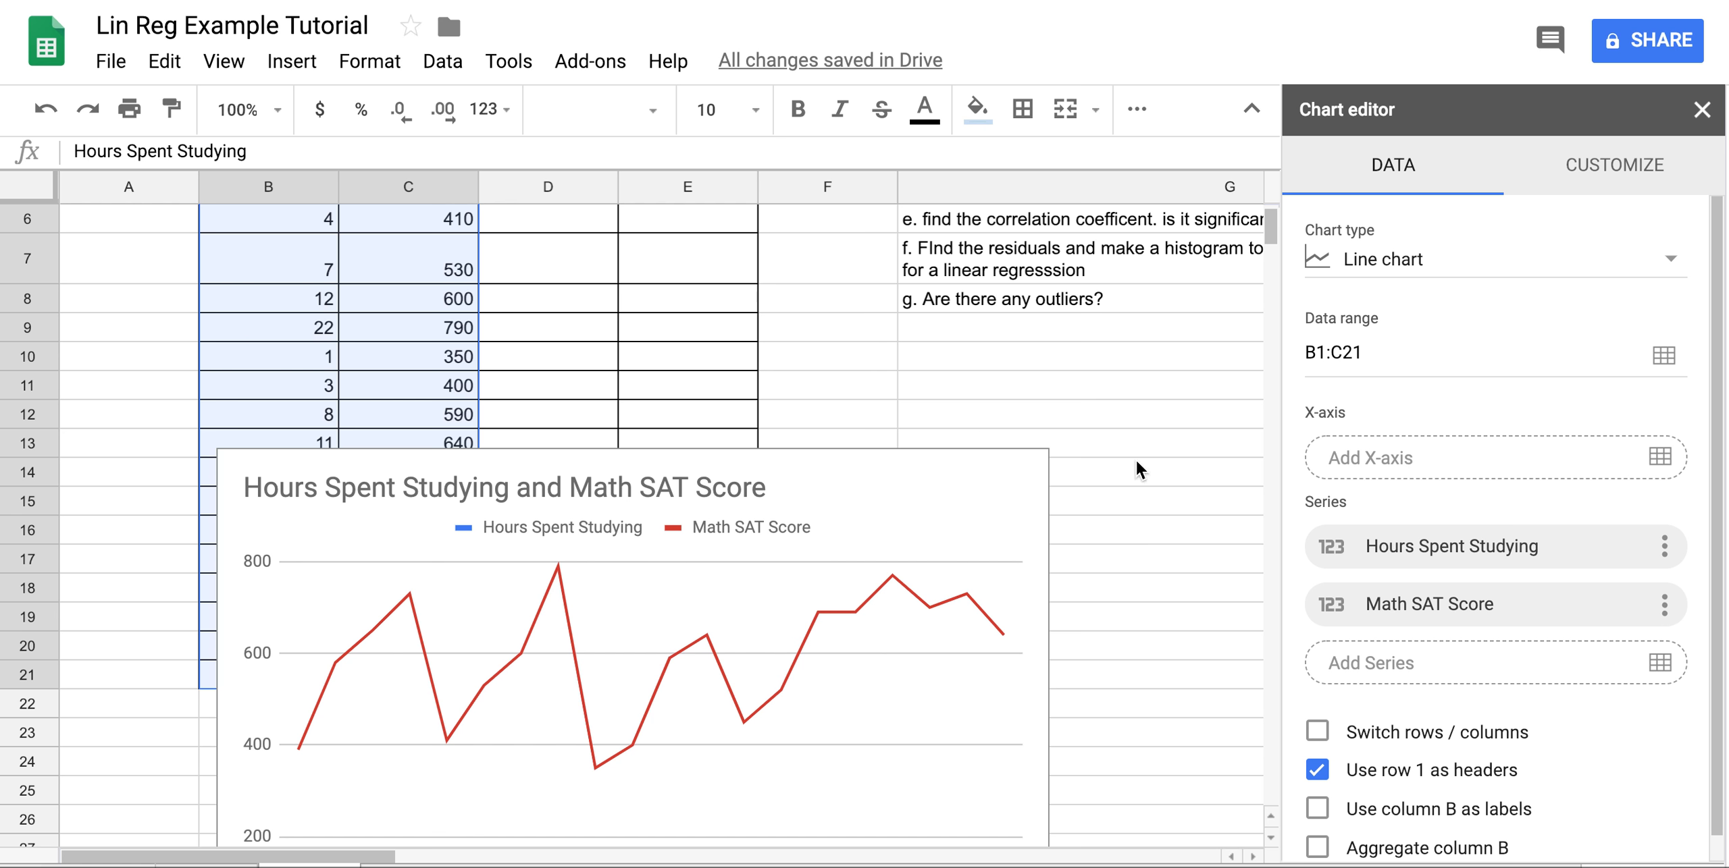
{"action": "left_click", "coordinate": [819, 474]}
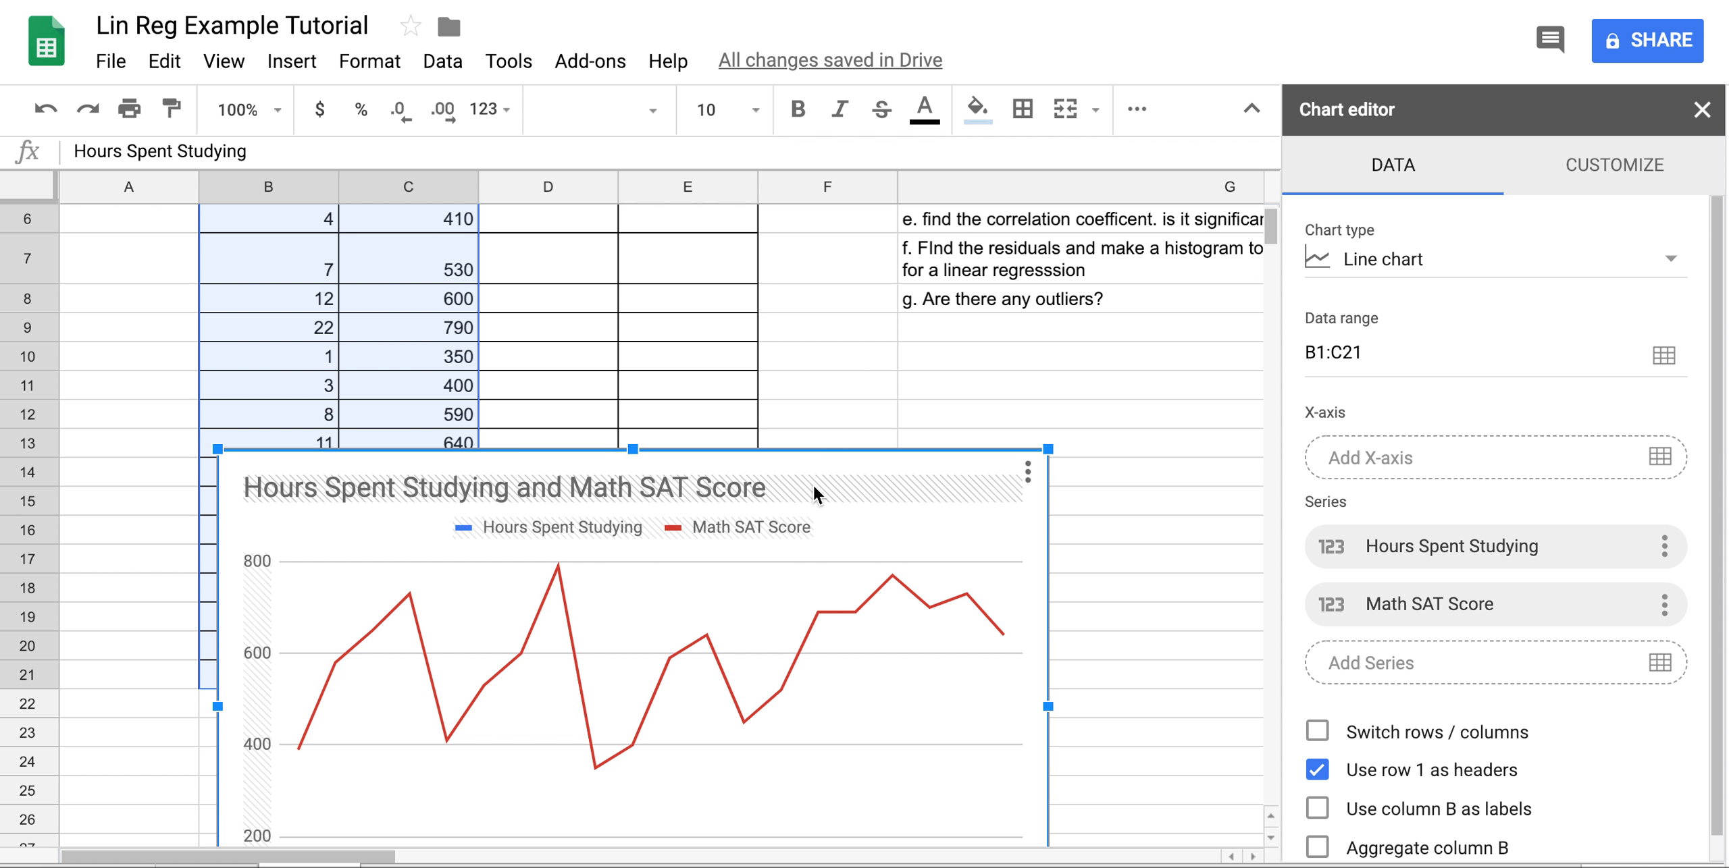
{"action": "left_click_drag", "start_coordinate": [817, 492], "coordinate": [1364, 356]}
{"action": "scroll", "coordinate": [510, 635], "scroll_direction": "right", "scroll_amount": 8}
{"action": "scroll", "coordinate": [509, 634], "scroll_direction": "down", "scroll_amount": 1}
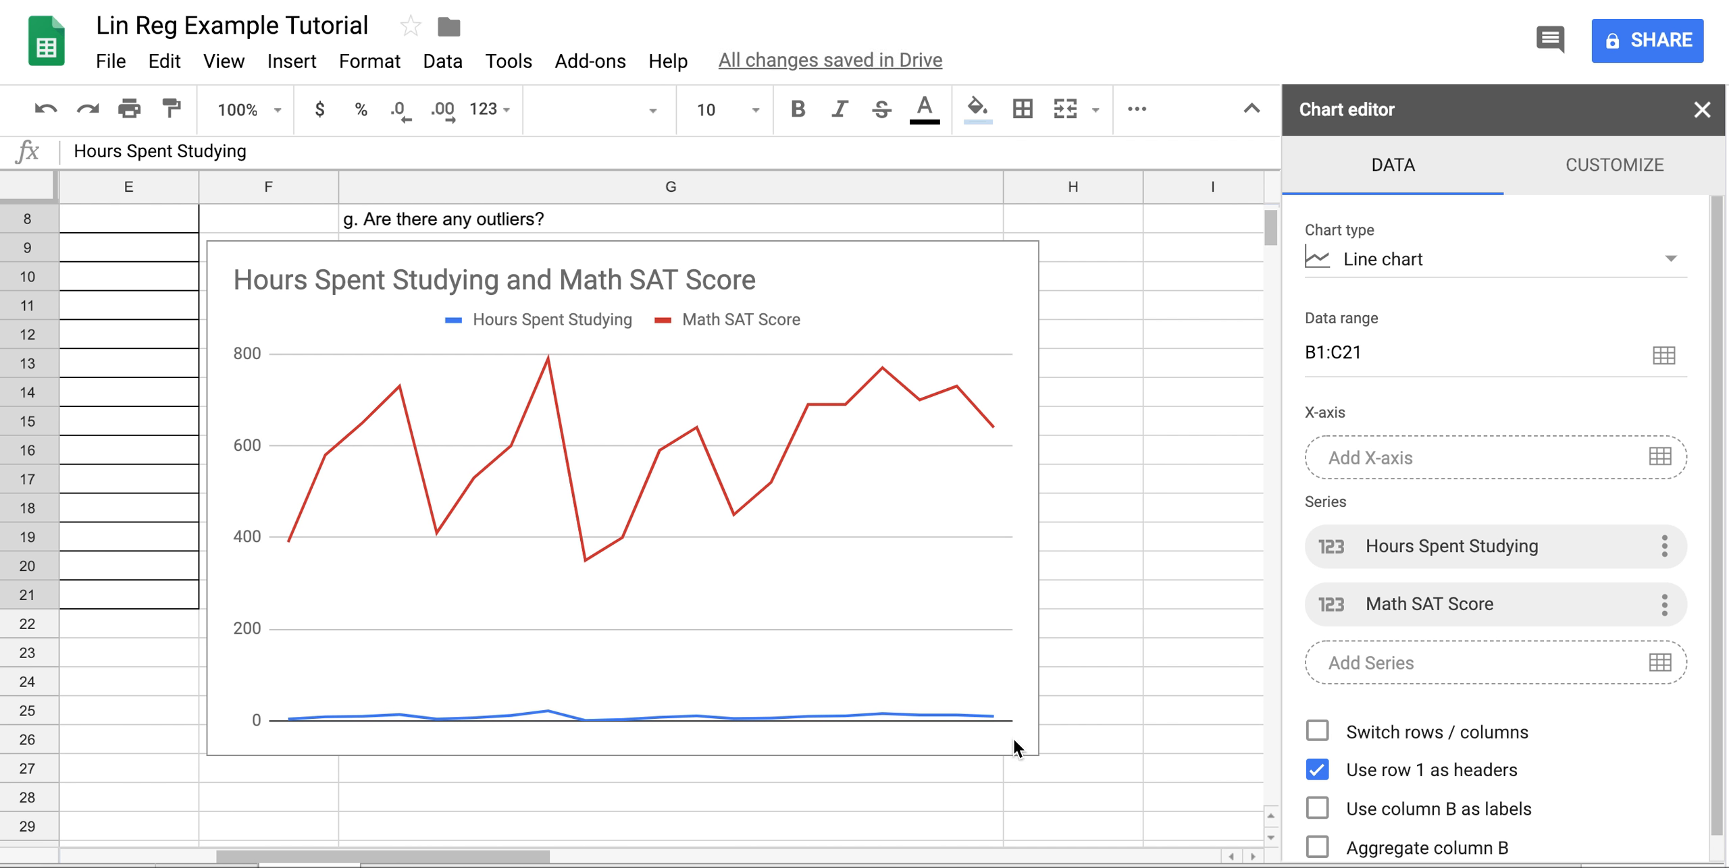
{"action": "left_click", "coordinate": [842, 263]}
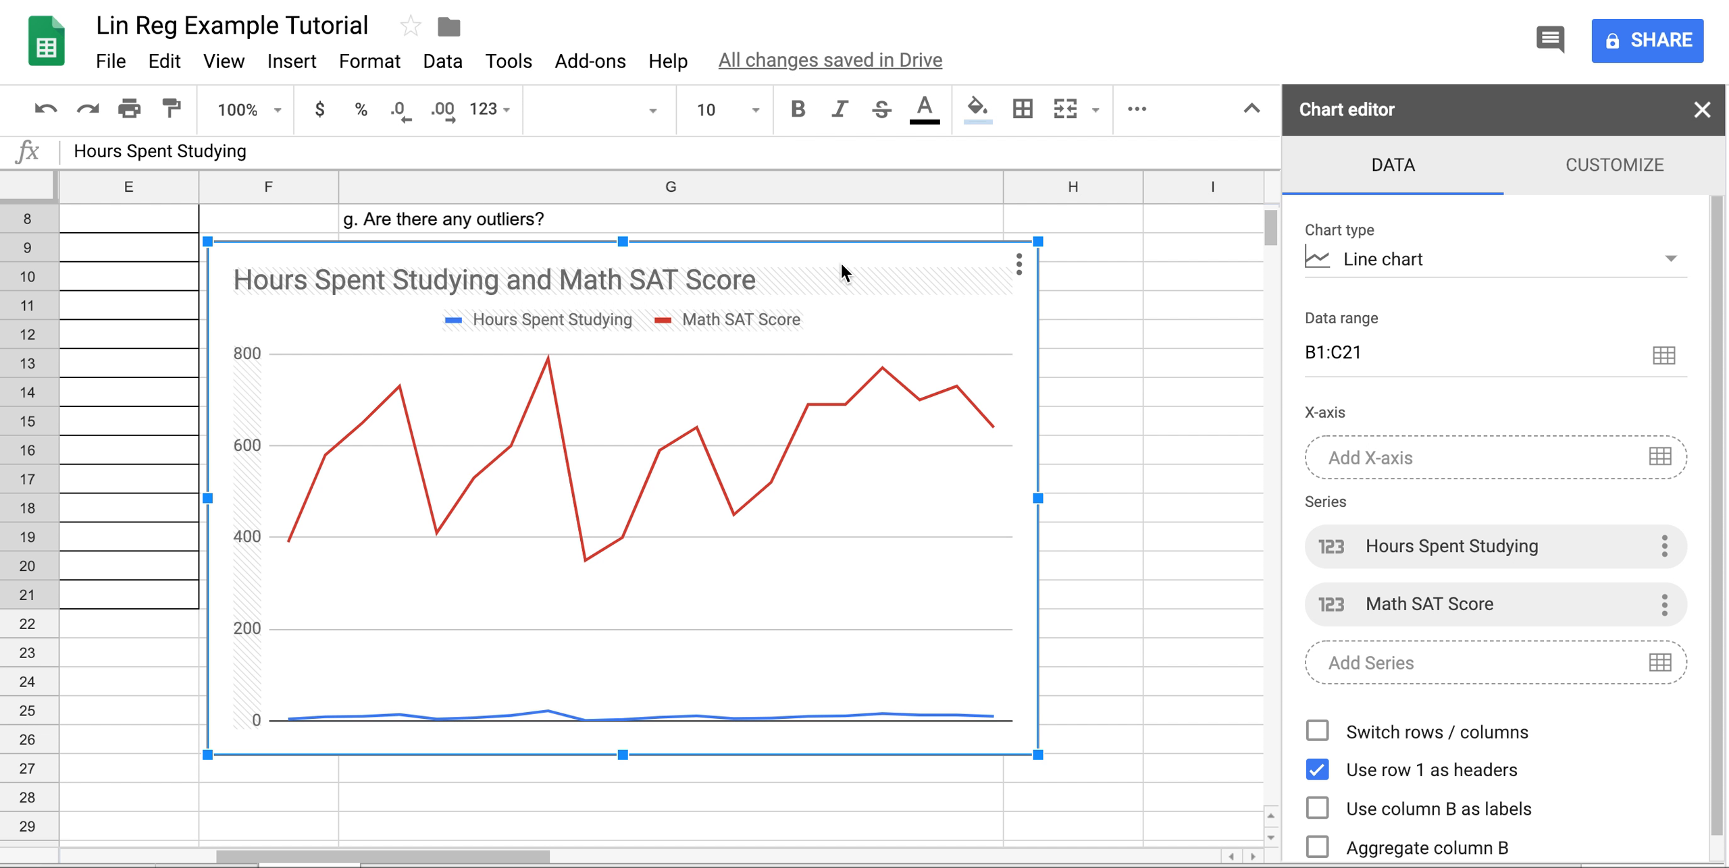
{"action": "left_click_drag", "start_coordinate": [1038, 755], "coordinate": [842, 410]}
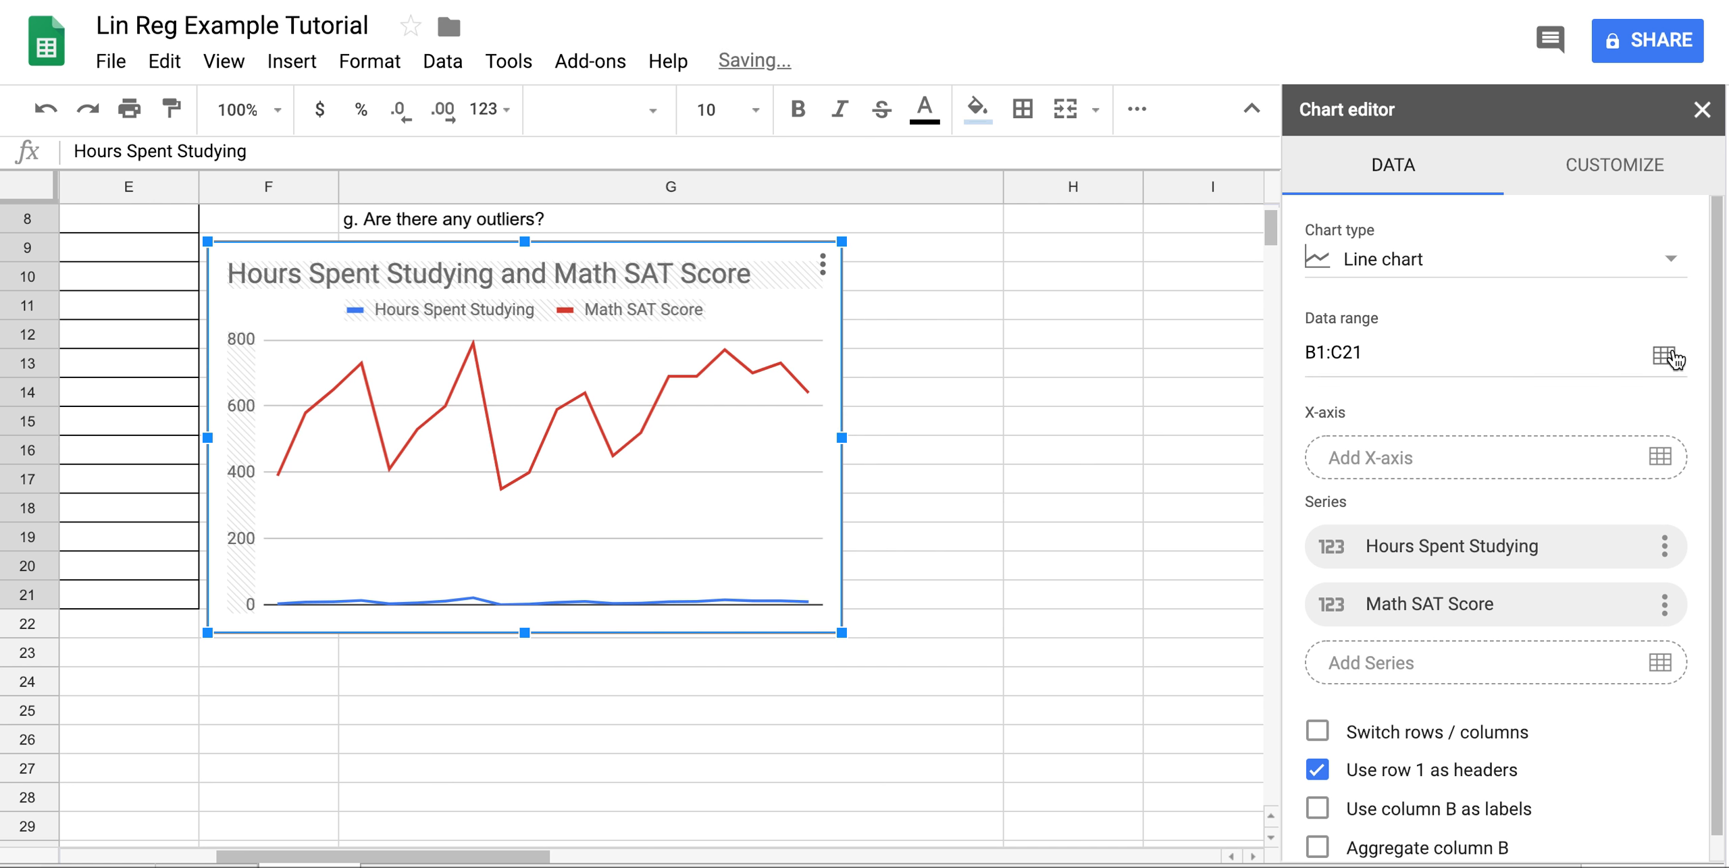
Close the chart editor without changes and briefly edit the chart title.
{"action": "left_click", "coordinate": [1671, 258]}
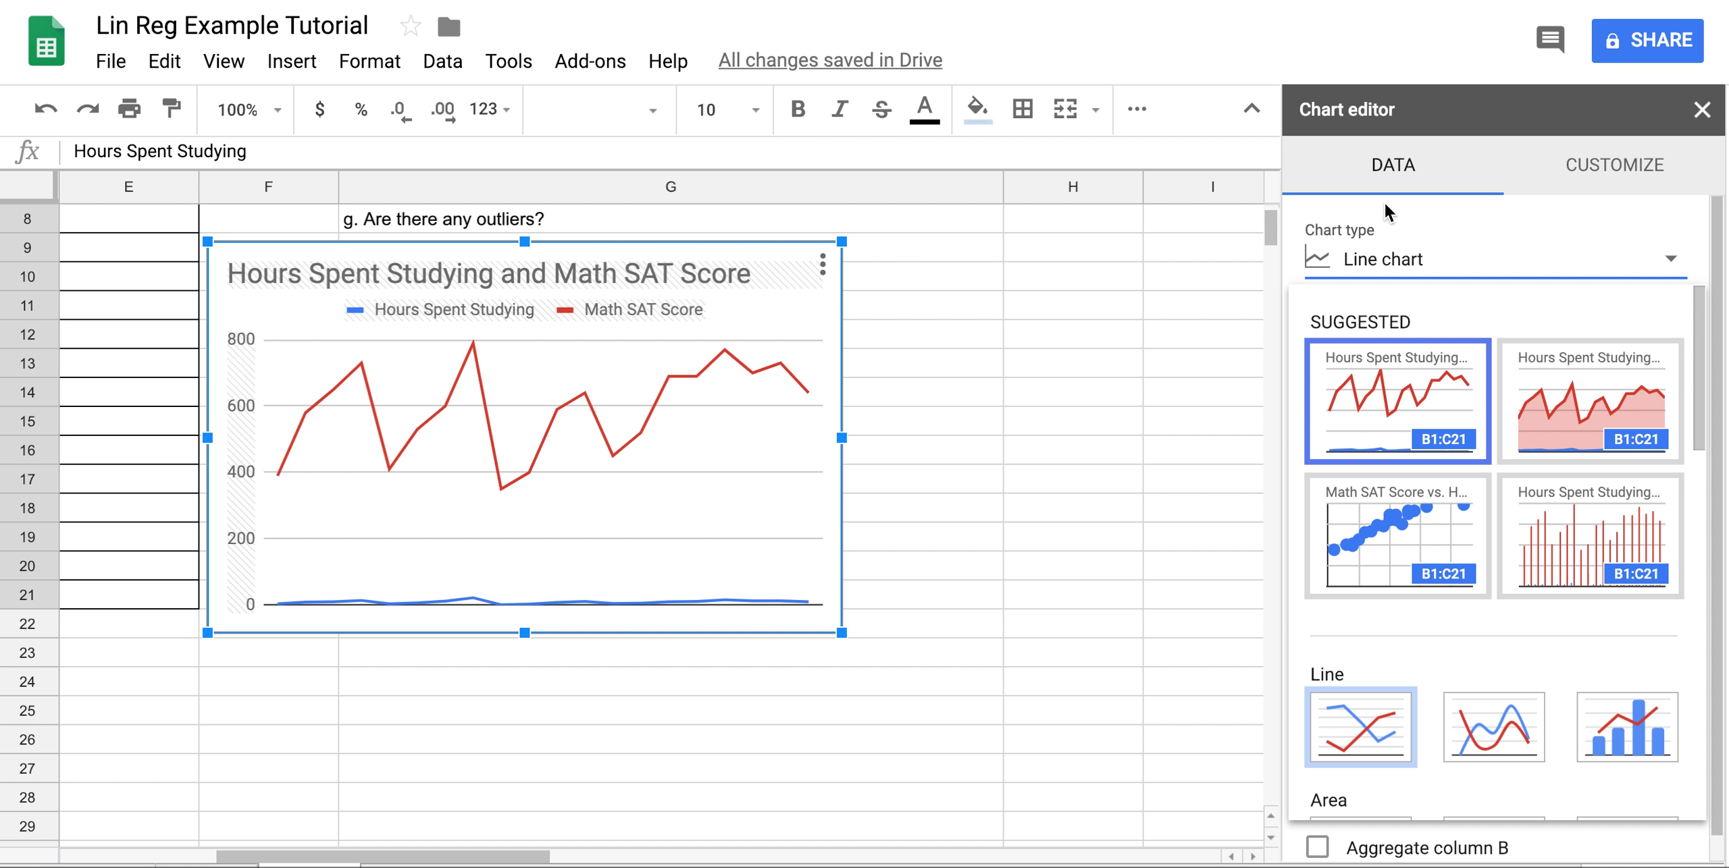
{"action": "left_click", "coordinate": [1702, 111]}
{"action": "left_click", "coordinate": [1702, 111]}
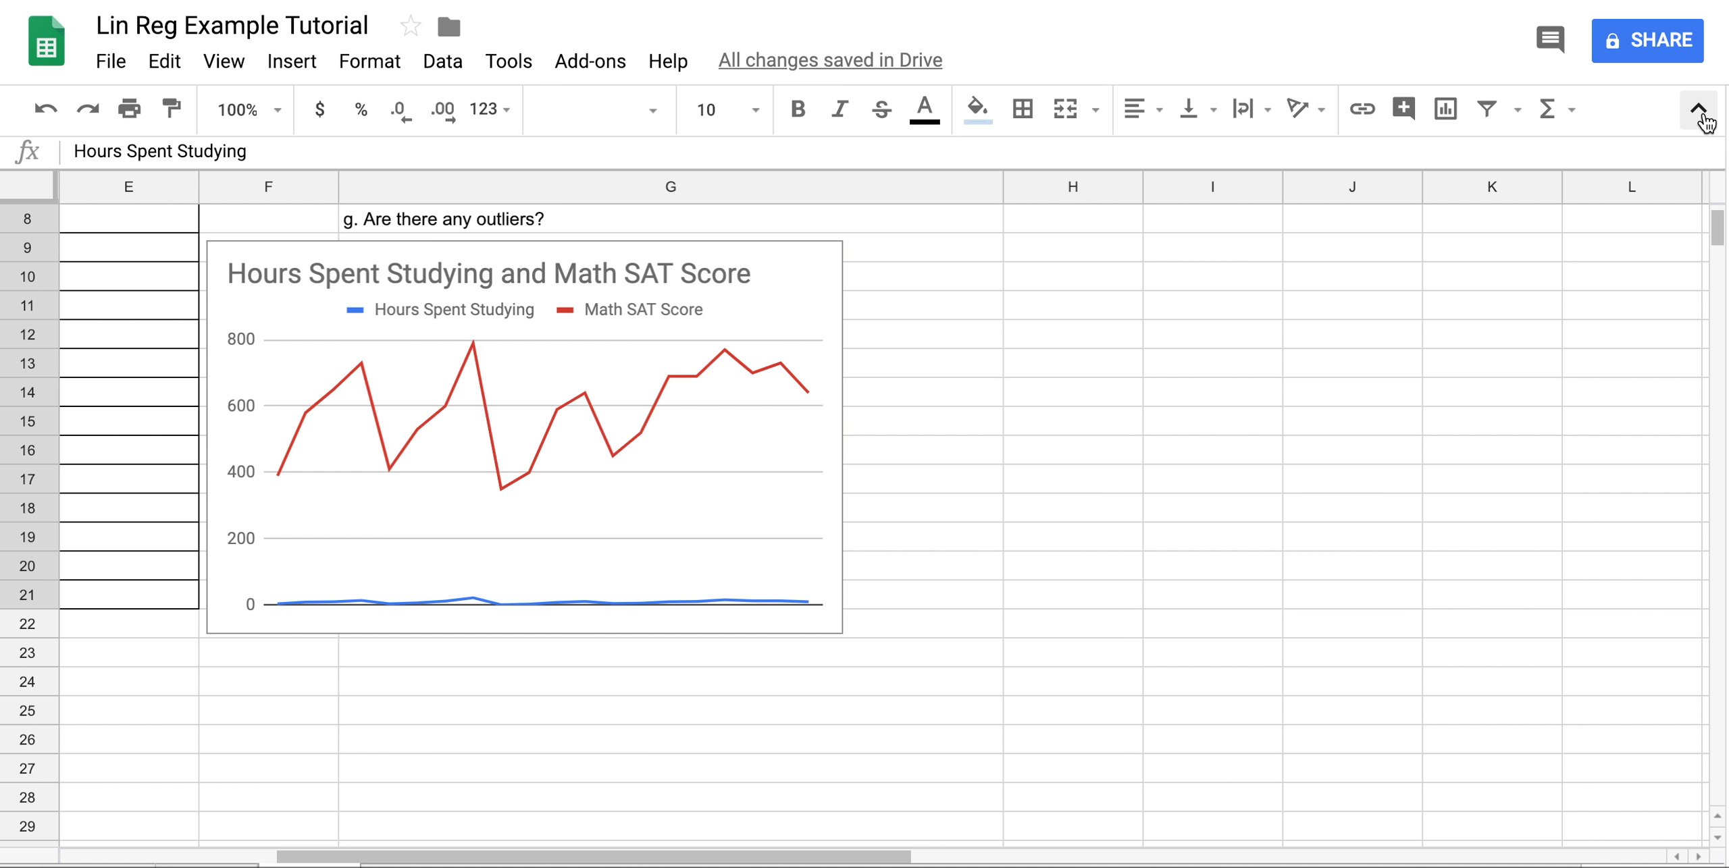
{"action": "left_click", "coordinate": [791, 276]}
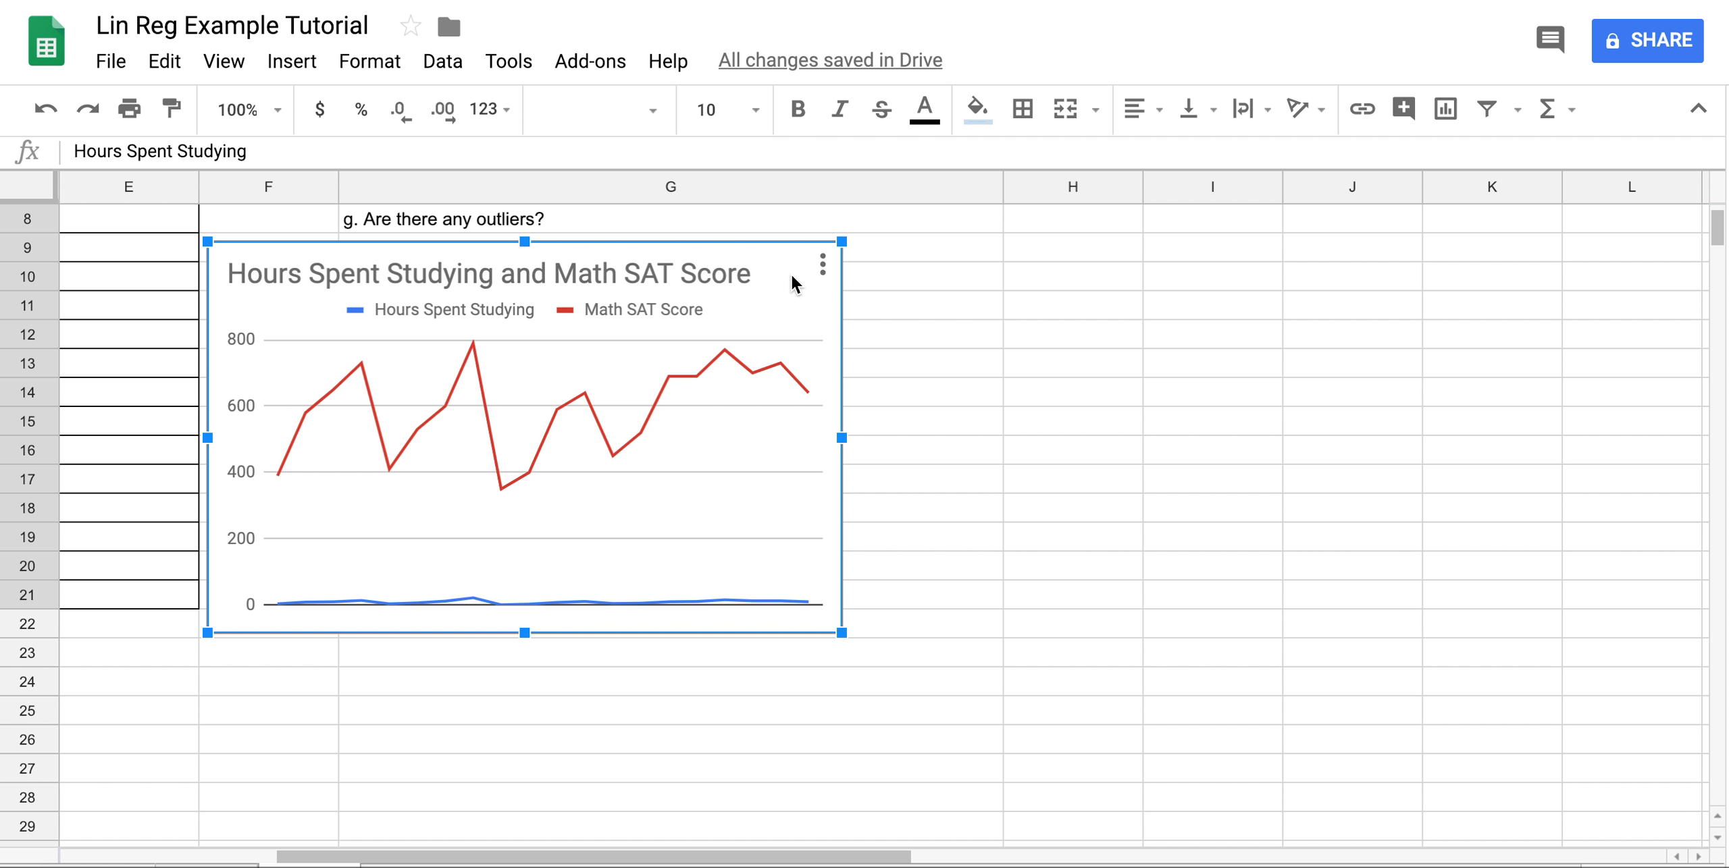
{"action": "double_click", "coordinate": [792, 275]}
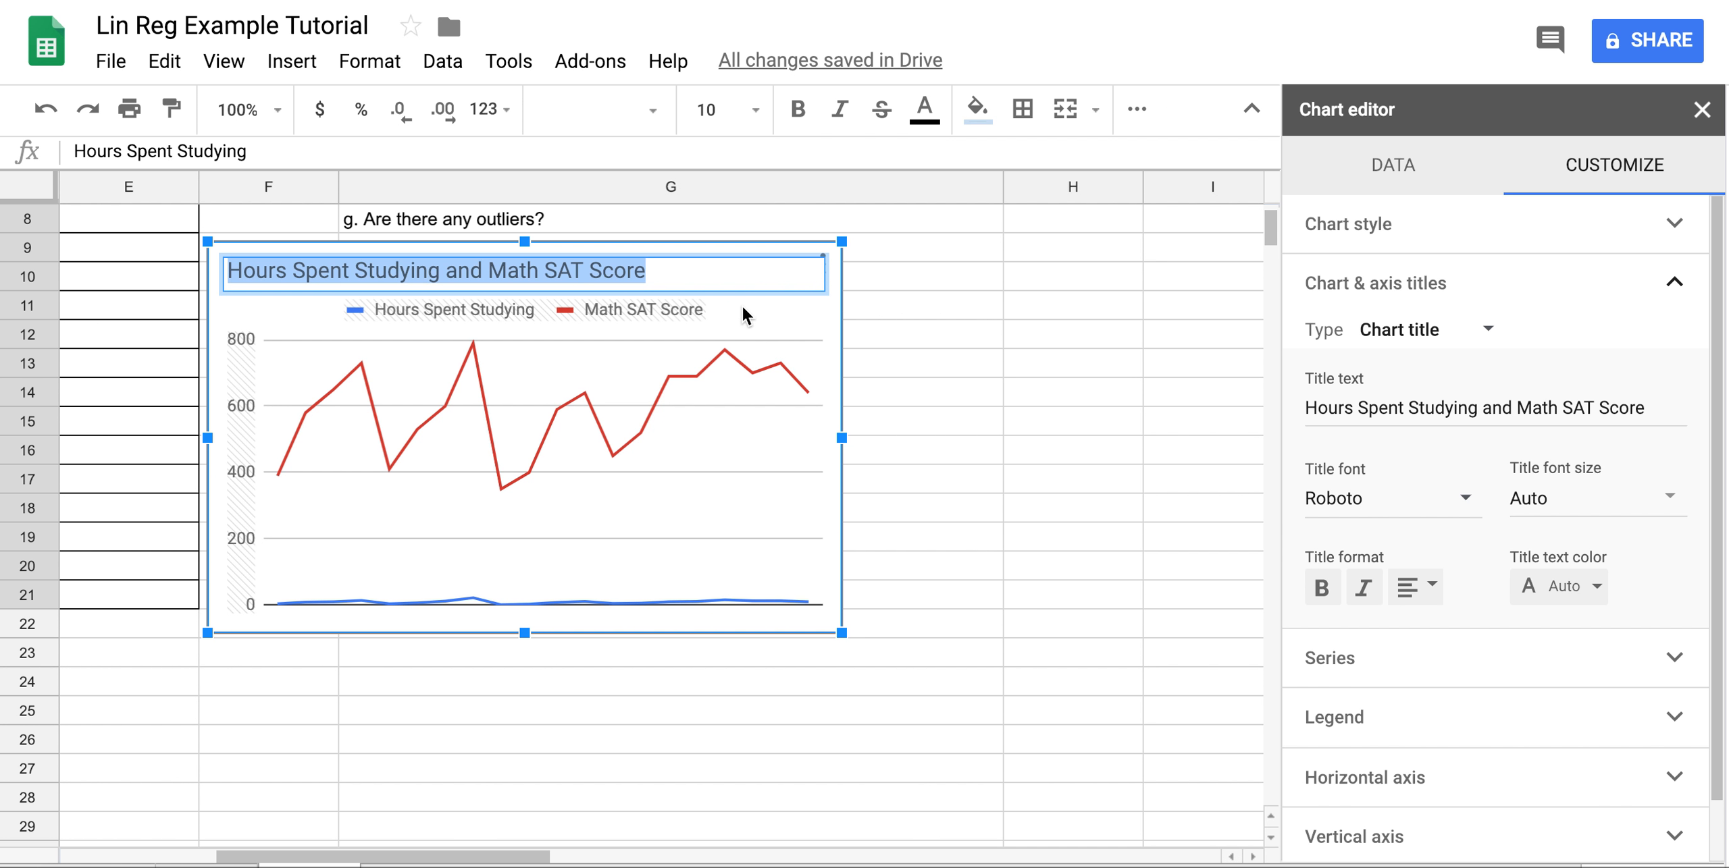
{"action": "left_click", "coordinate": [774, 331]}
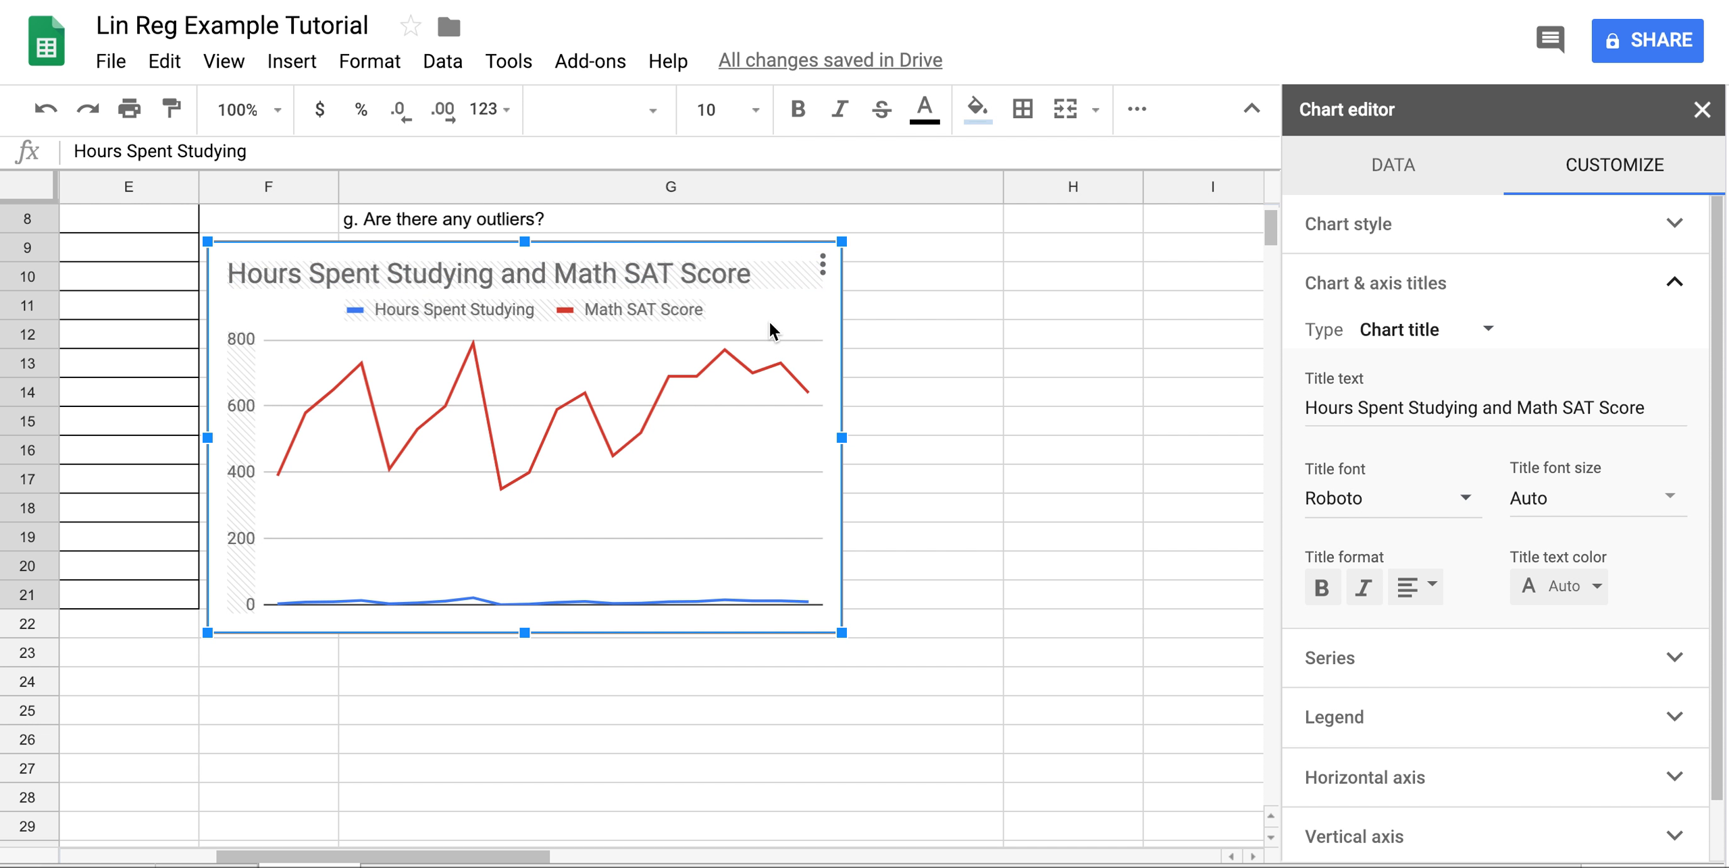
Reopen the chart editor from the chart's ⋮ menu and change the chart type to the first Scatter chart.
{"action": "left_click", "coordinate": [823, 269]}
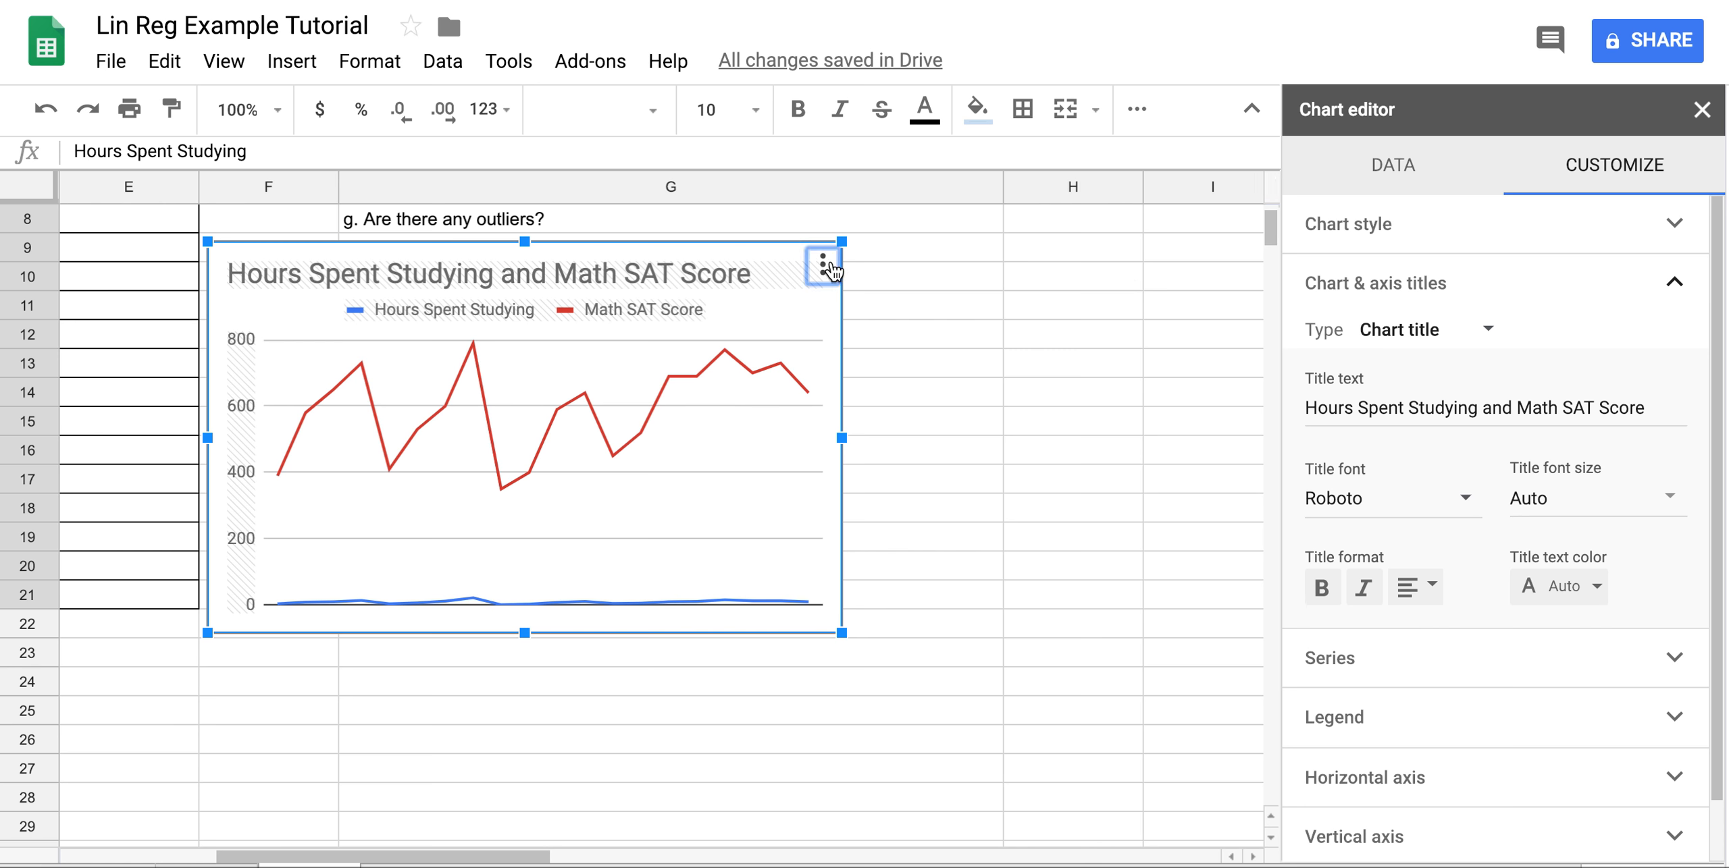
{"action": "left_click", "coordinate": [1196, 373]}
{"action": "left_click", "coordinate": [817, 268]}
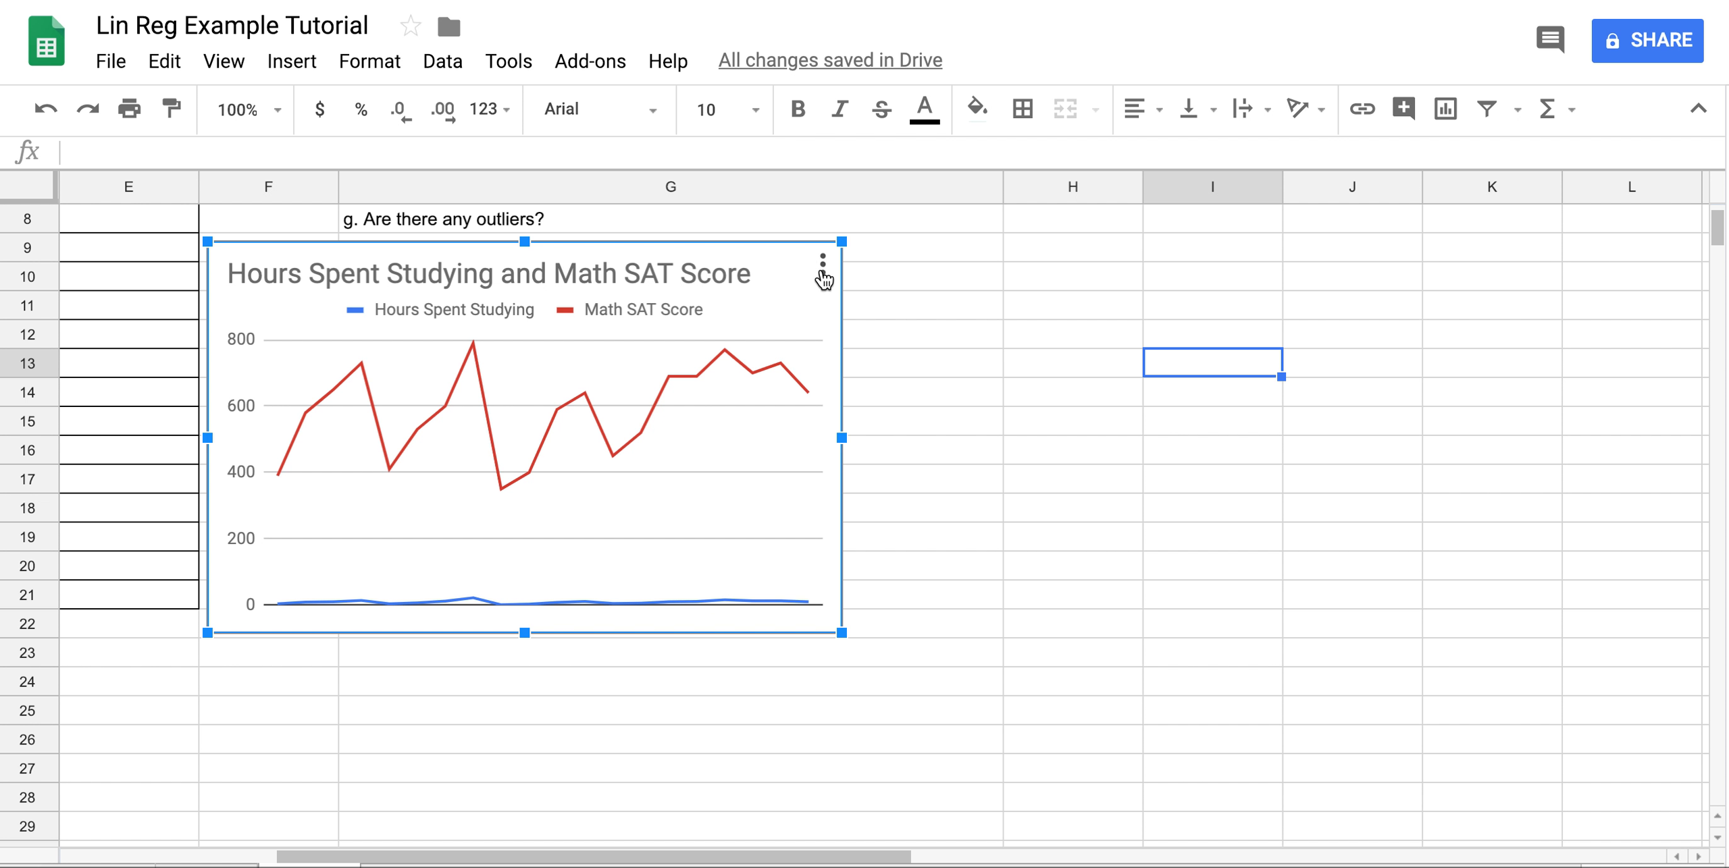
{"action": "left_click", "coordinate": [823, 264]}
{"action": "left_click", "coordinate": [800, 318]}
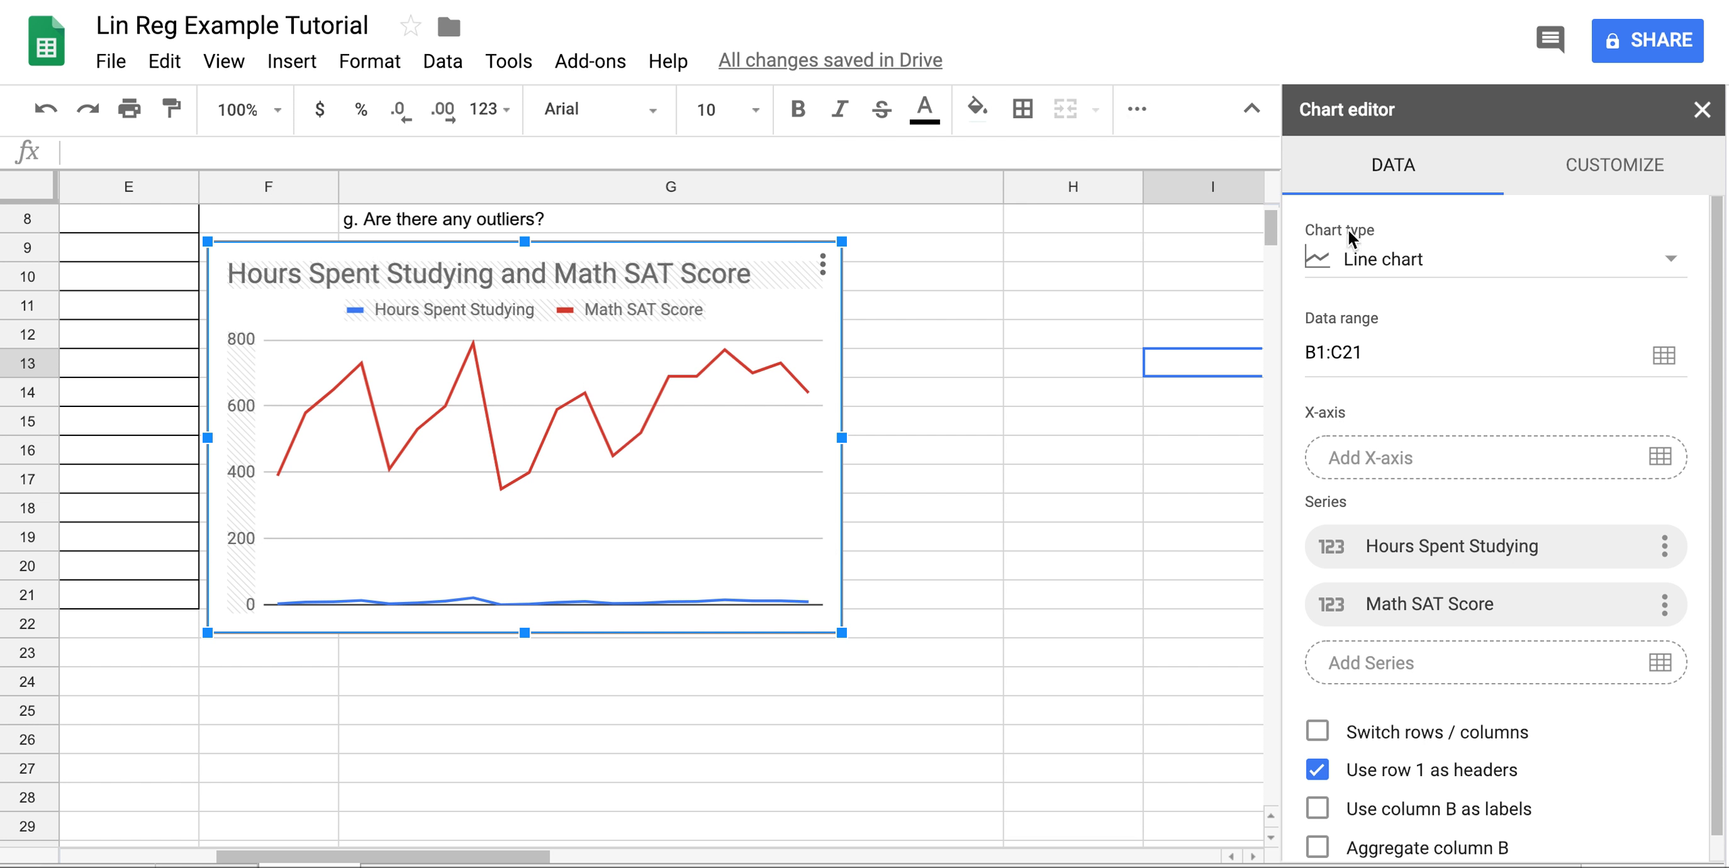
{"action": "left_click", "coordinate": [1474, 263]}
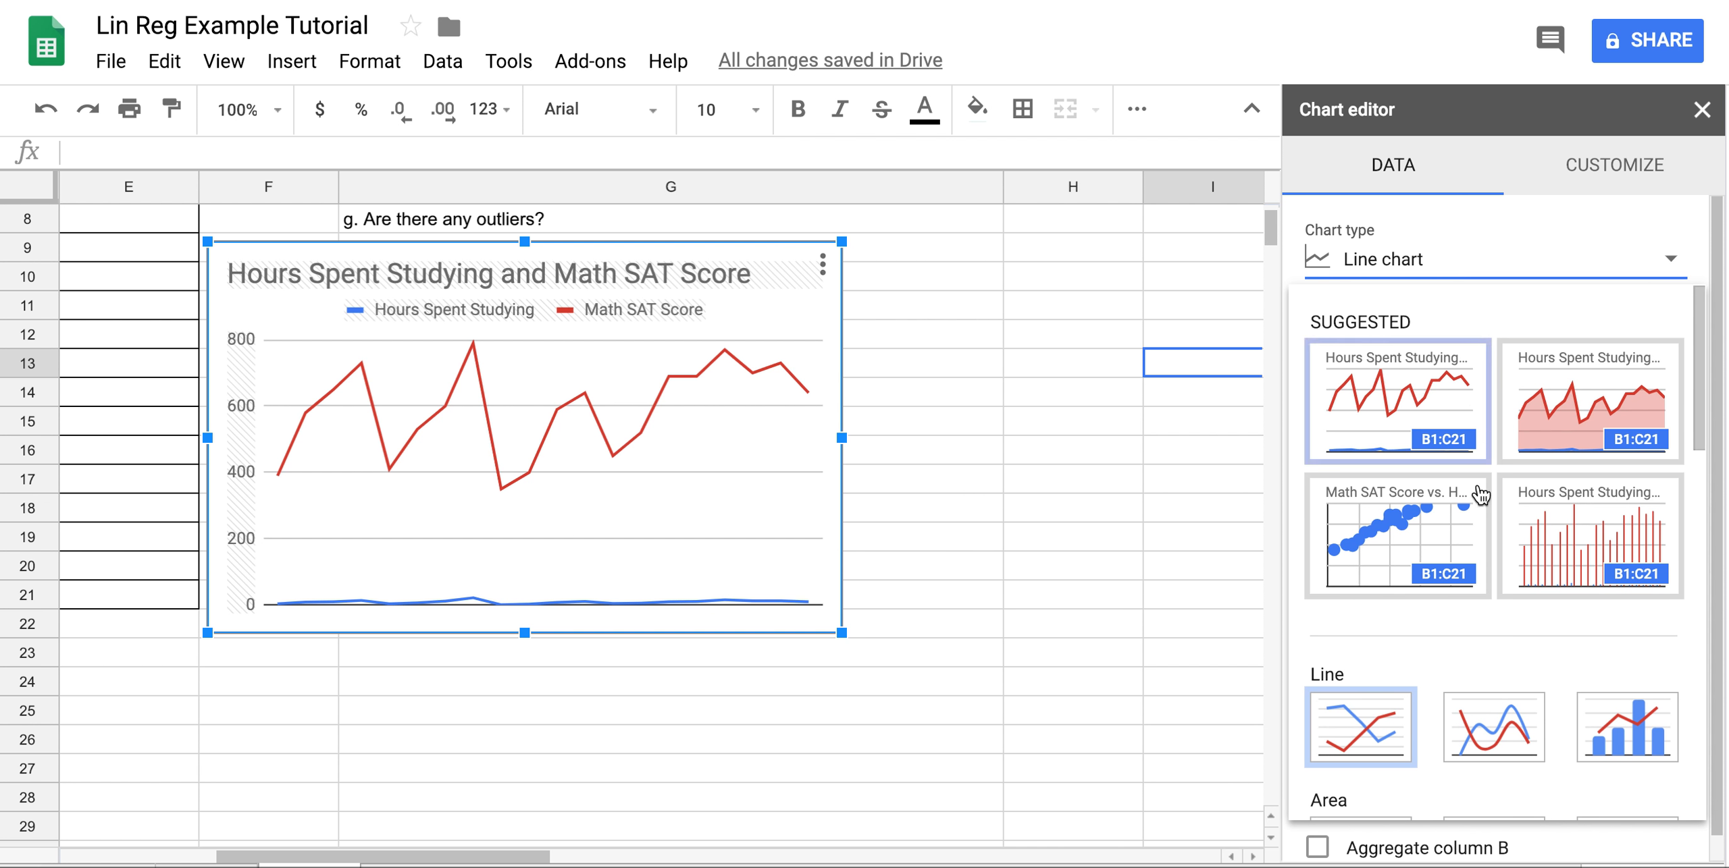
{"action": "scroll", "coordinate": [1484, 523], "scroll_direction": "down", "scroll_amount": 6}
{"action": "scroll", "coordinate": [1483, 523], "scroll_direction": "down", "scroll_amount": 5}
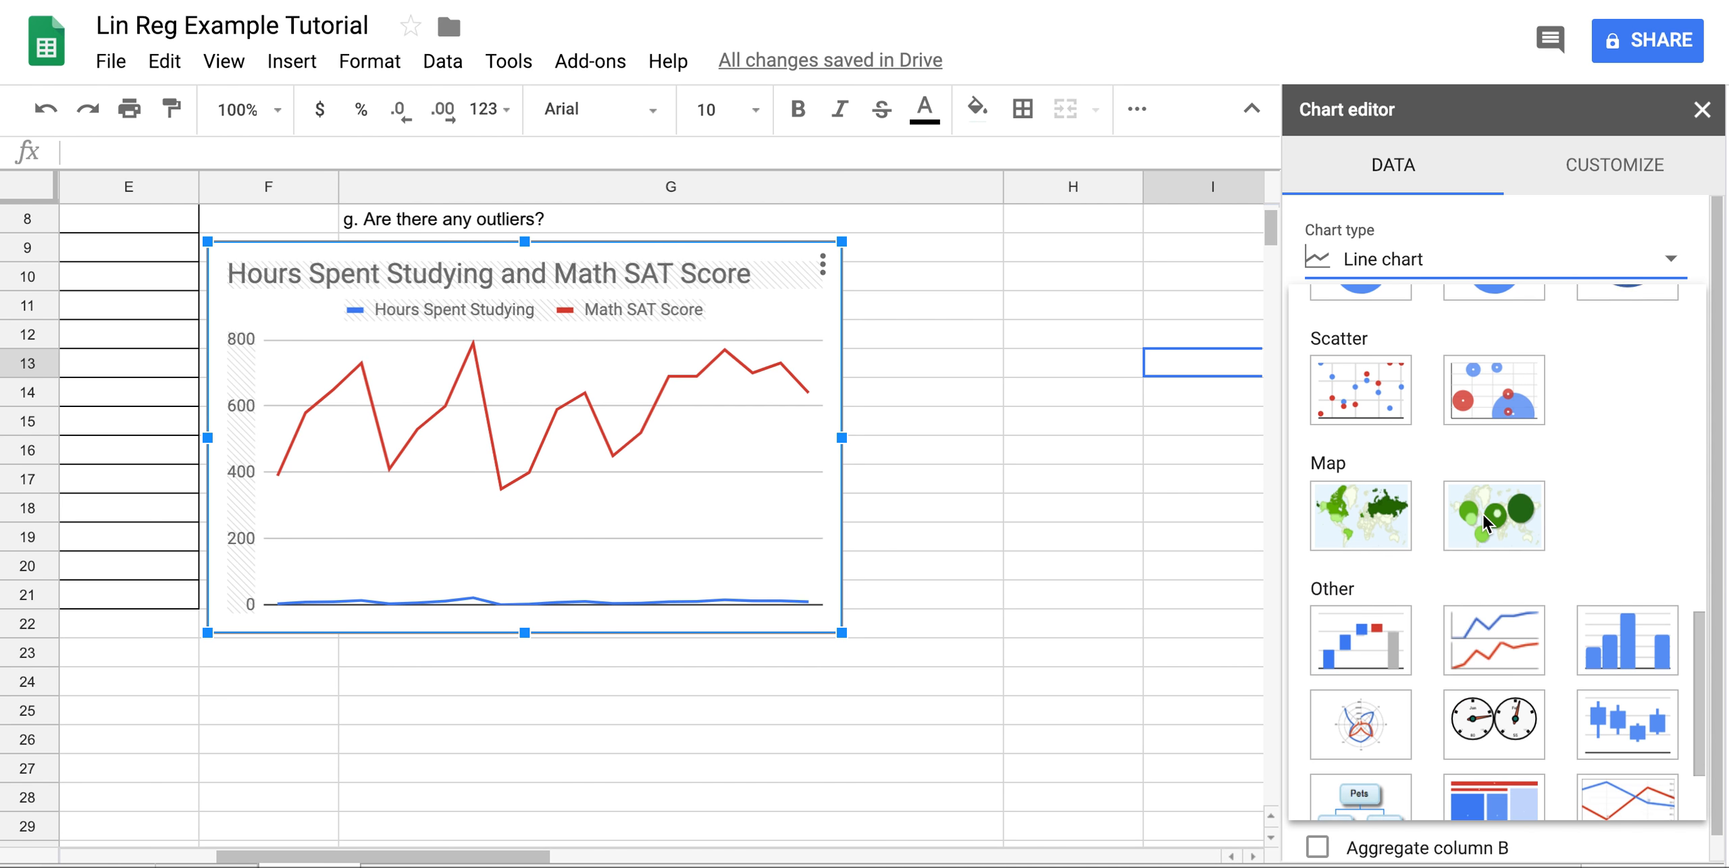
{"action": "left_click", "coordinate": [1350, 384]}
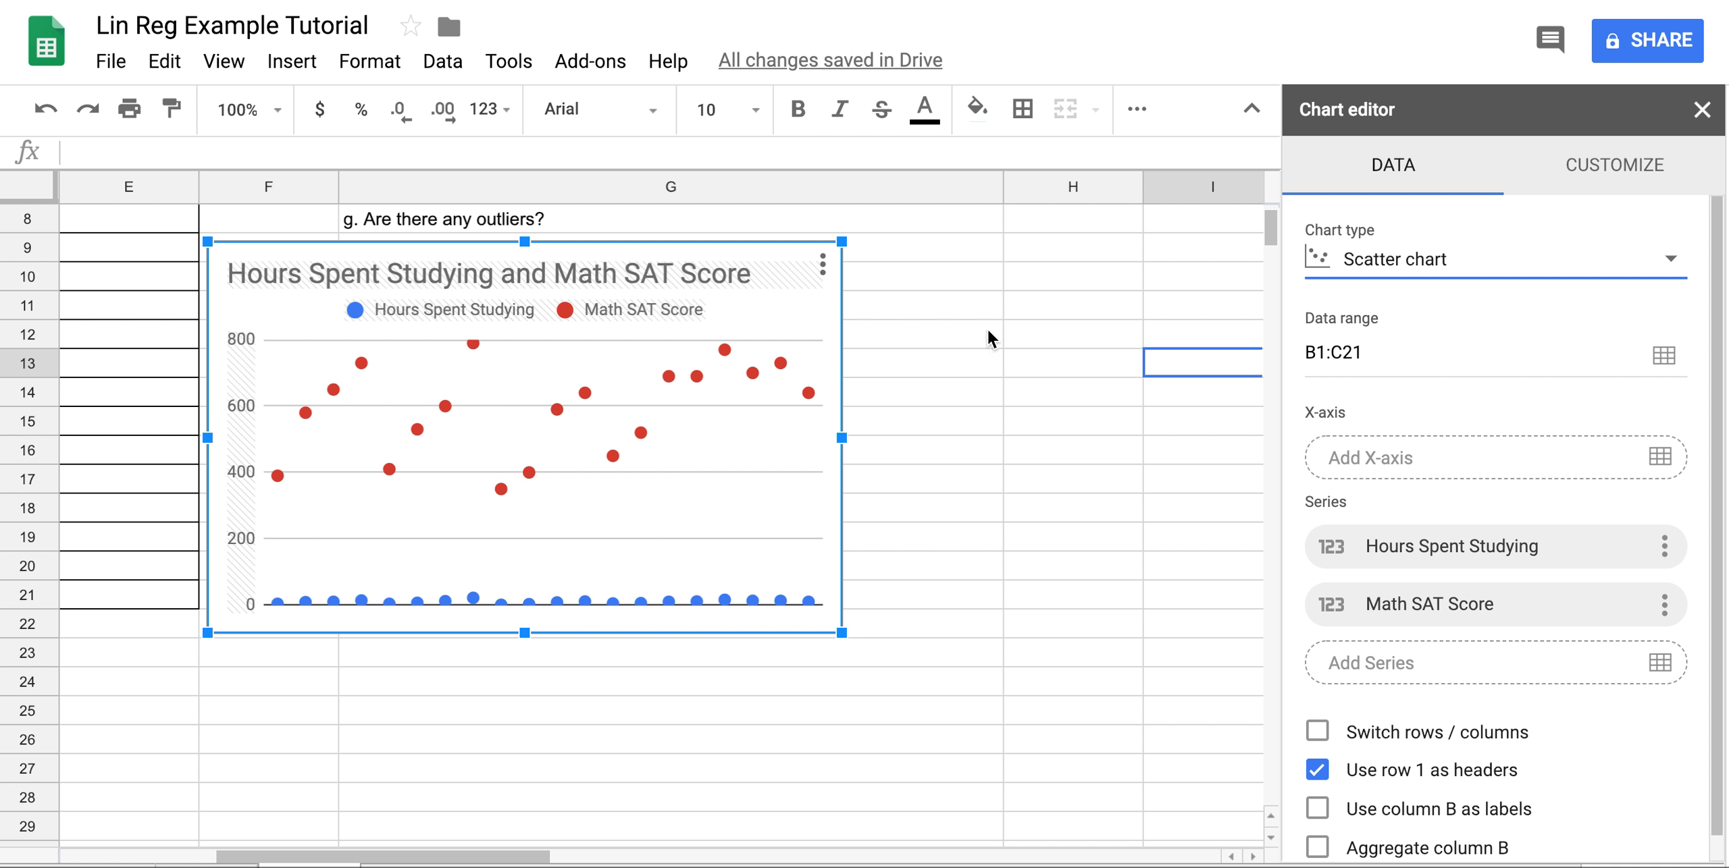
{"action": "scroll", "coordinate": [1482, 323], "scroll_direction": "down", "scroll_amount": 1}
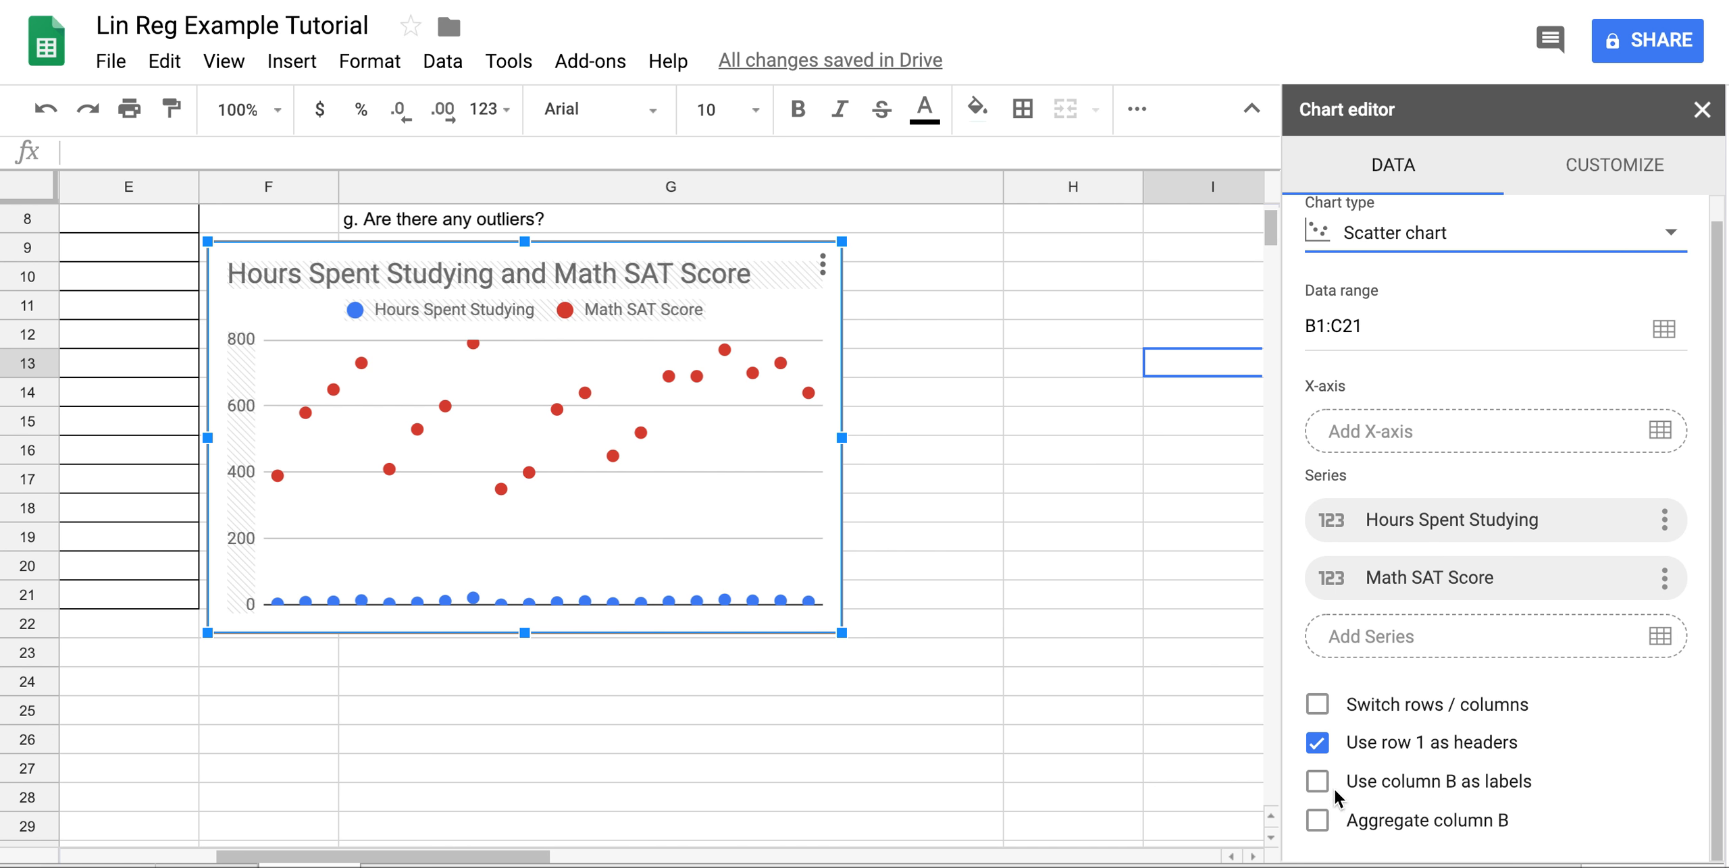
Test the Data tab options by aggregating scores by hours studied, then turn aggregation back off.
{"action": "left_click", "coordinate": [1316, 781]}
{"action": "scroll", "coordinate": [572, 714], "scroll_direction": "left", "scroll_amount": 8}
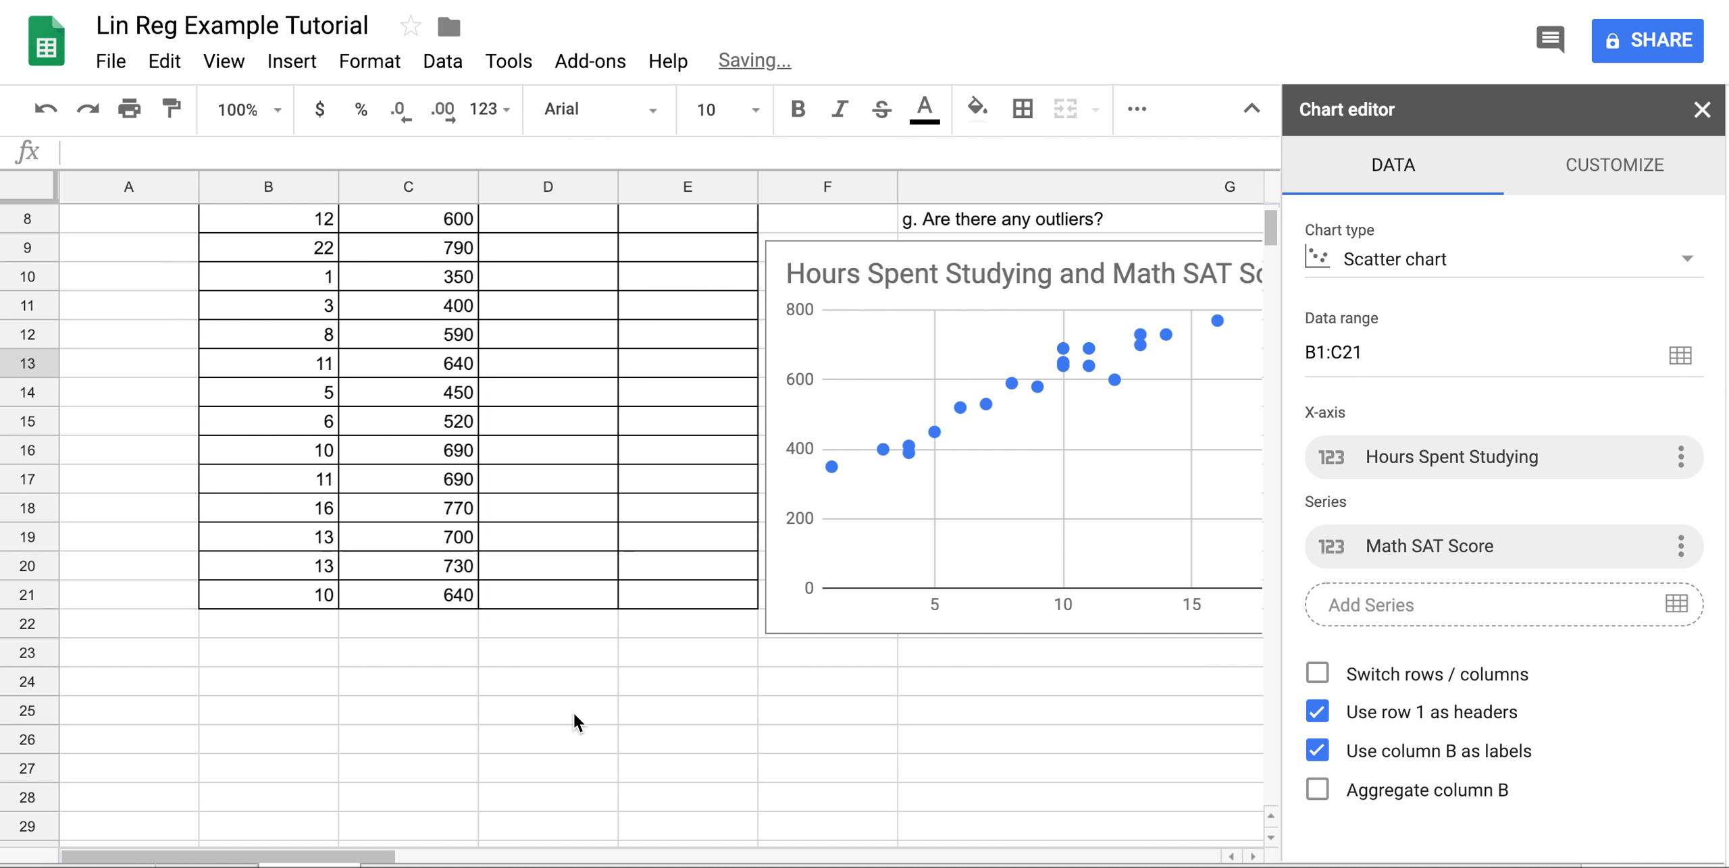
{"action": "scroll", "coordinate": [381, 689], "scroll_direction": "up", "scroll_amount": 5}
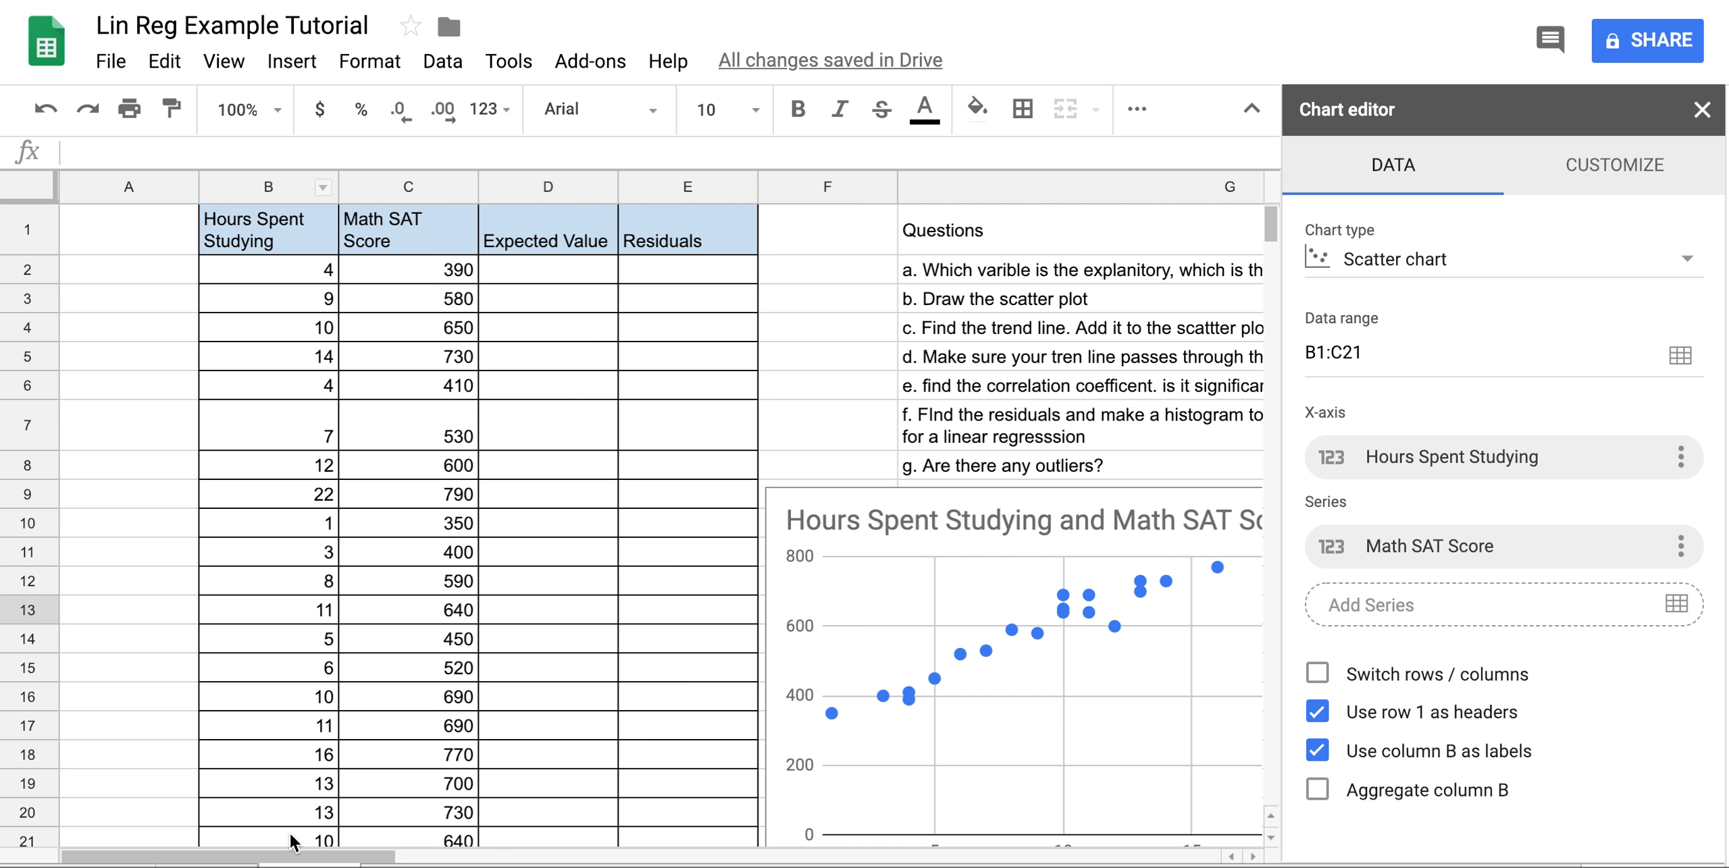
{"action": "scroll", "coordinate": [1131, 437], "scroll_direction": "down", "scroll_amount": 3}
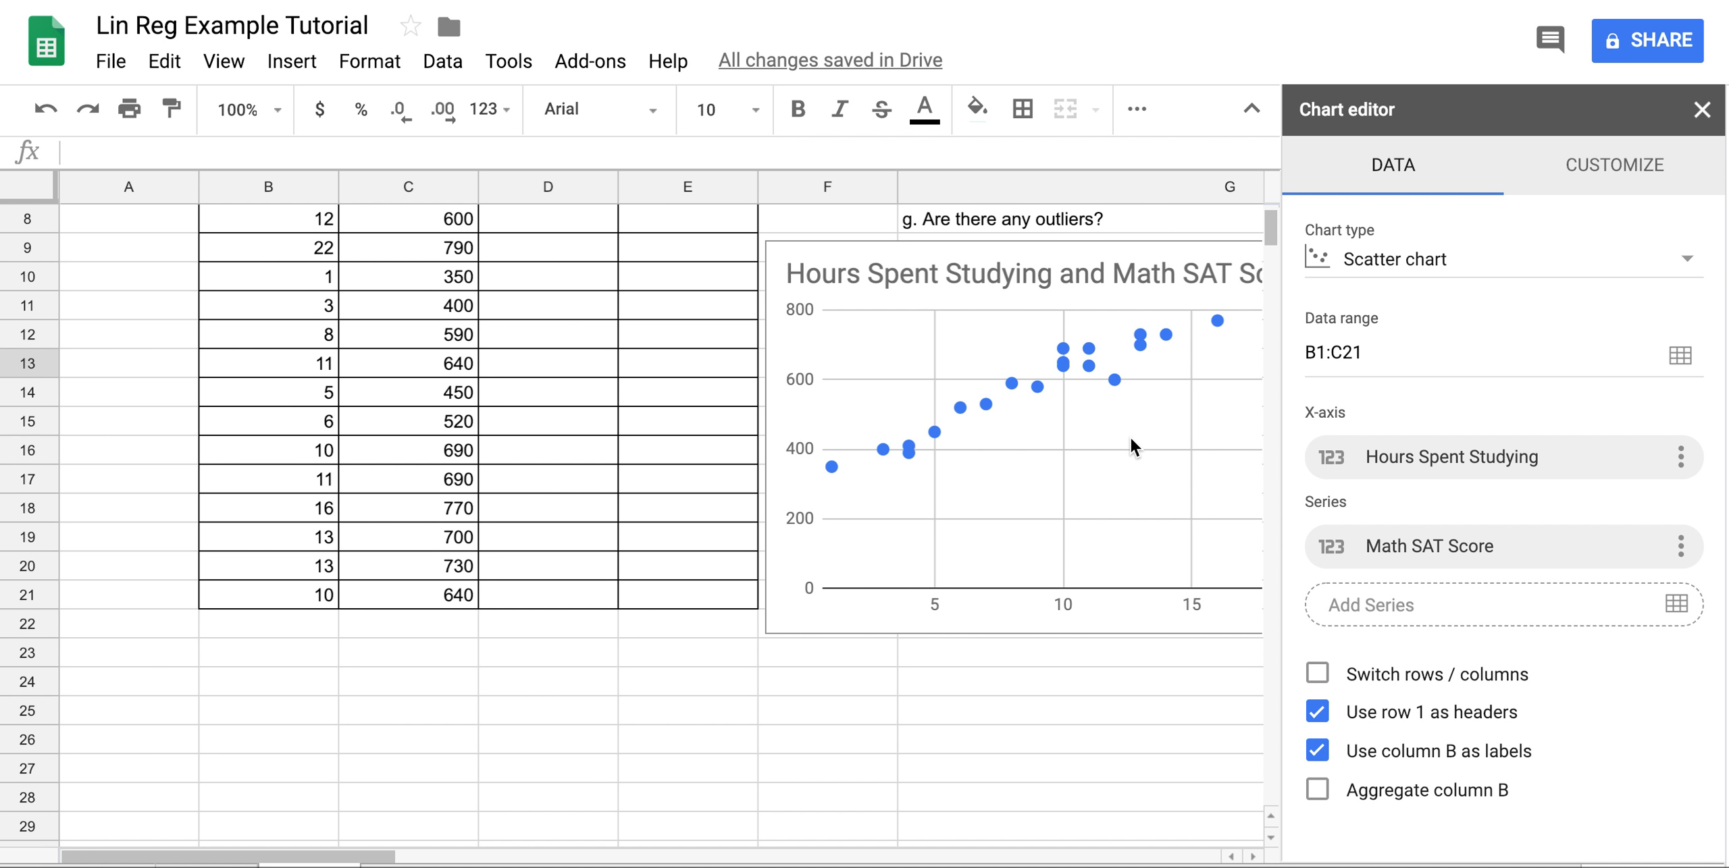
{"action": "scroll", "coordinate": [1130, 437], "scroll_direction": "up", "scroll_amount": 2}
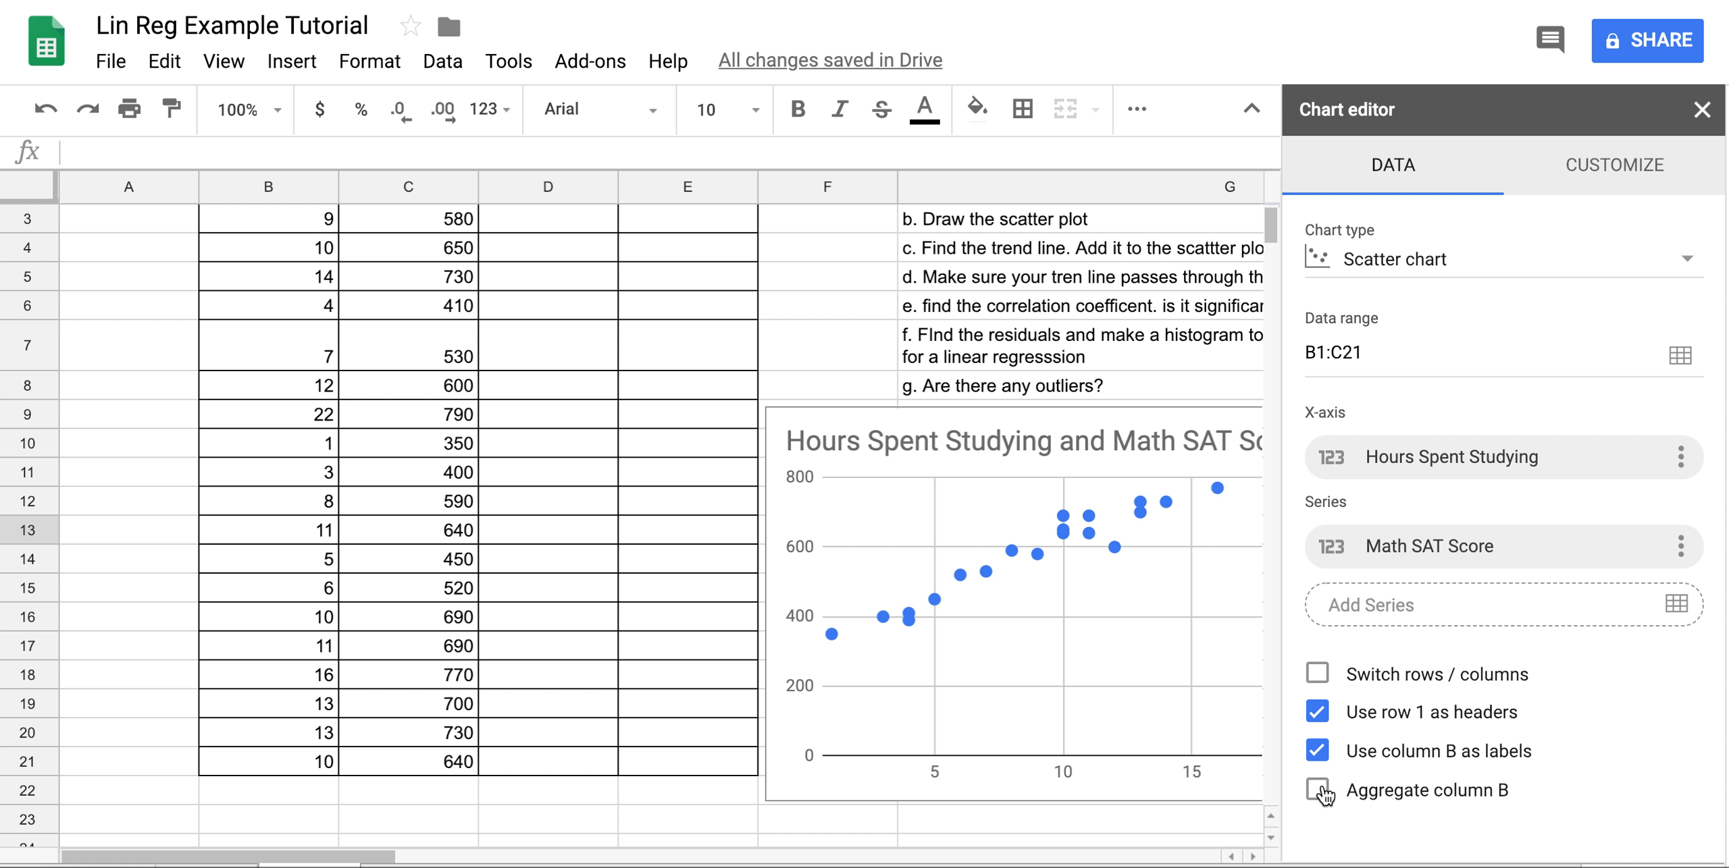
{"action": "scroll", "coordinate": [1070, 613], "scroll_direction": "right", "scroll_amount": 5}
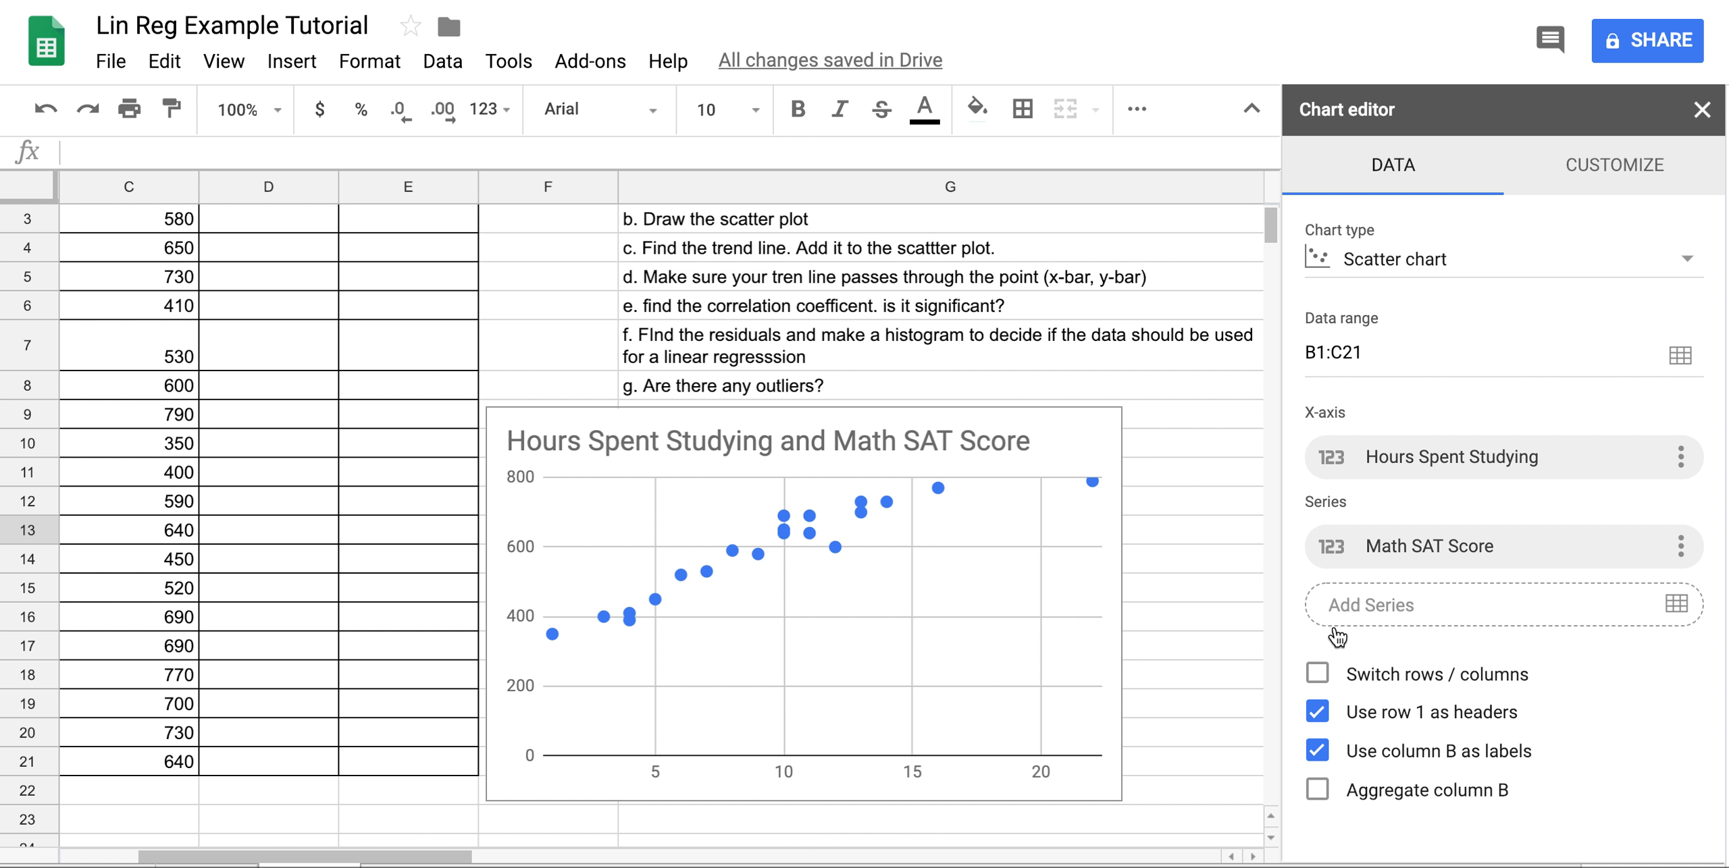
{"action": "left_click", "coordinate": [1318, 790]}
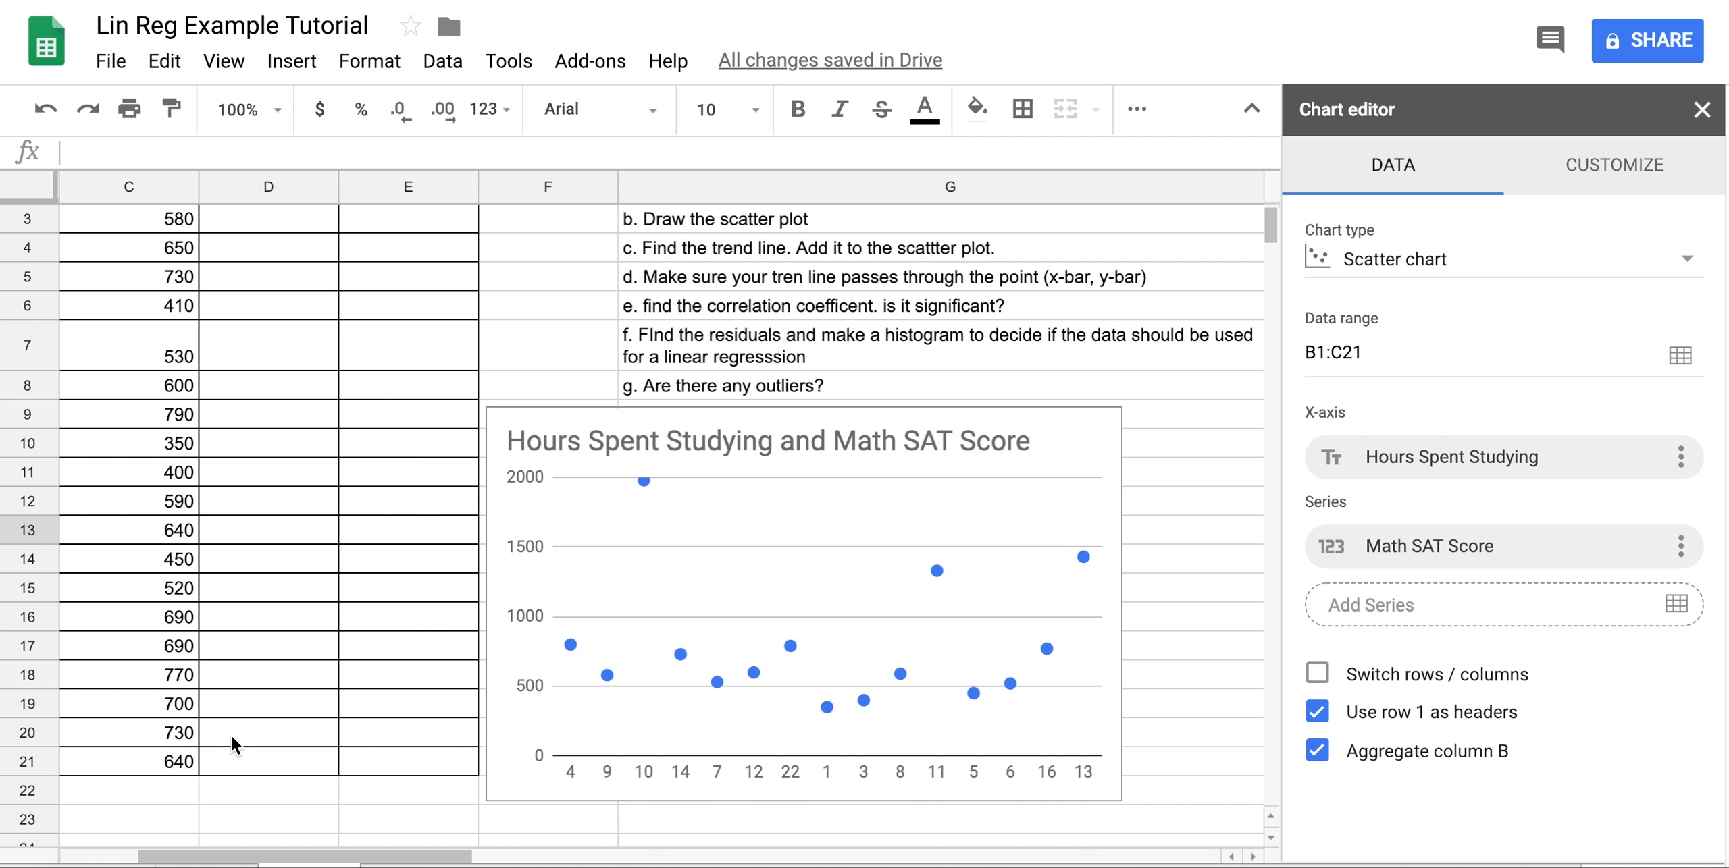
{"action": "scroll", "coordinate": [232, 736], "scroll_direction": "left", "scroll_amount": 4}
{"action": "scroll", "coordinate": [233, 736], "scroll_direction": "up", "scroll_amount": 2}
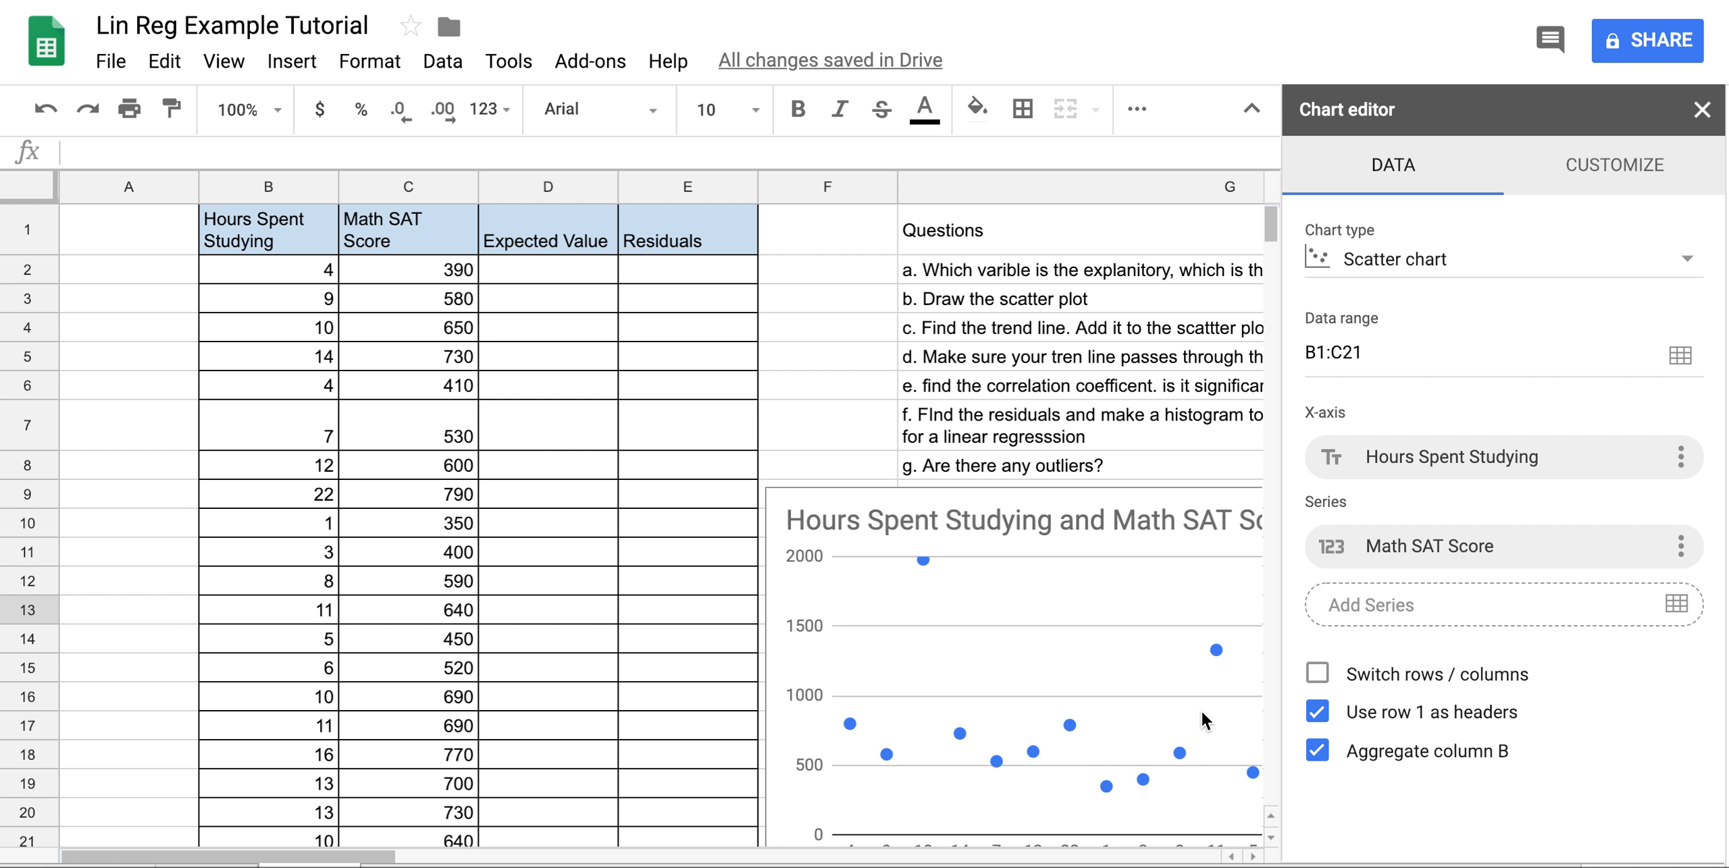
{"action": "left_click", "coordinate": [1317, 752]}
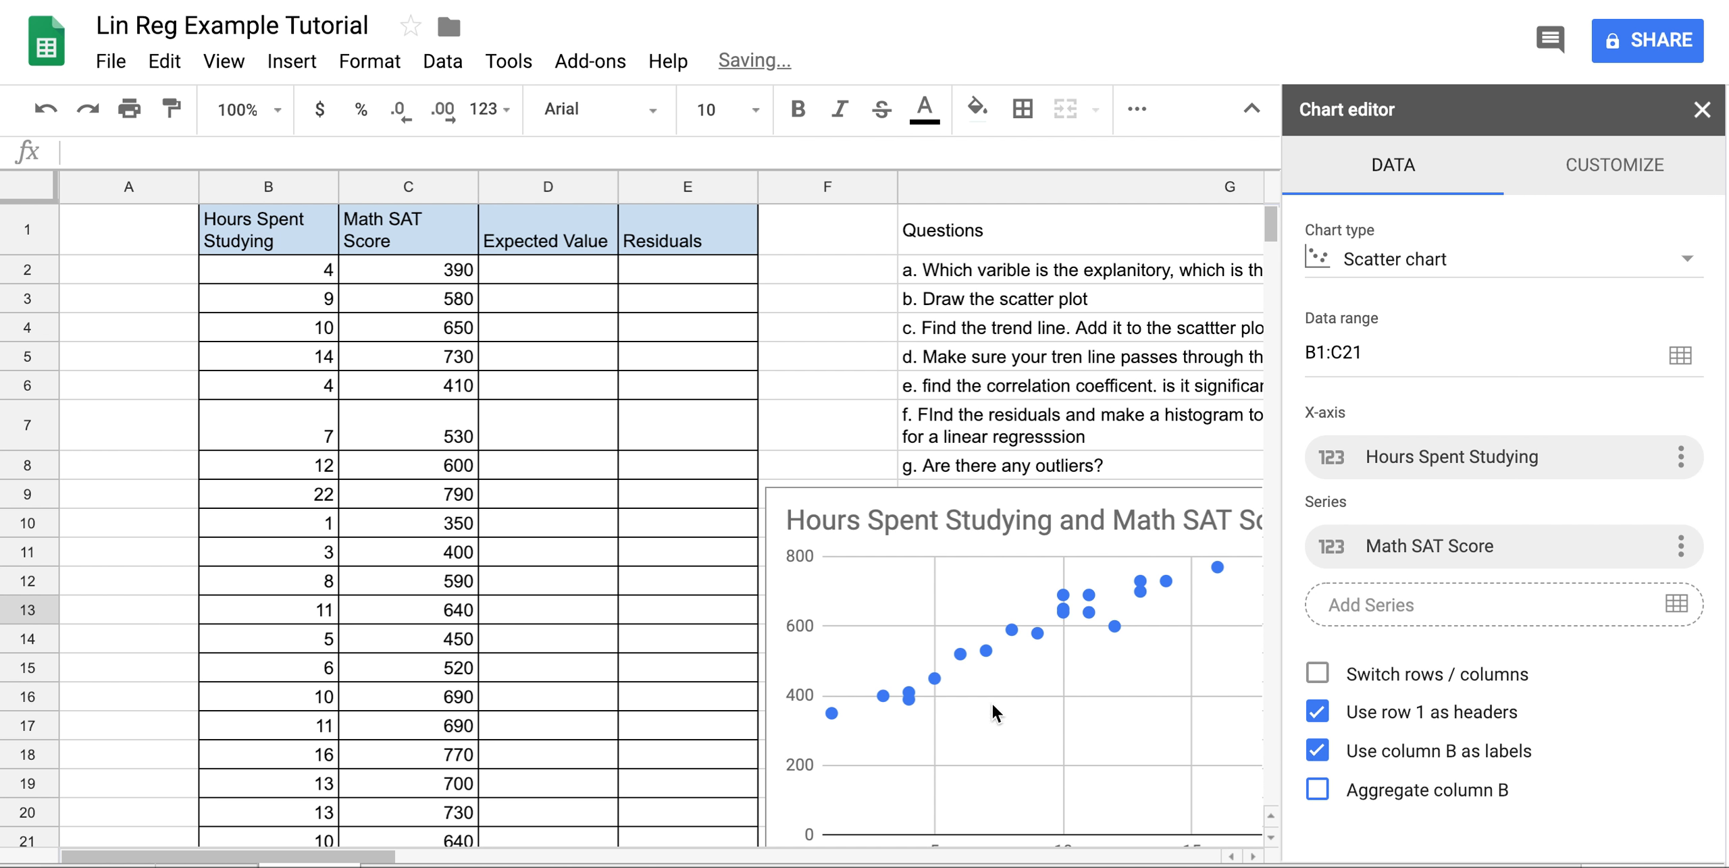
{"action": "scroll", "coordinate": [991, 705], "scroll_direction": "right", "scroll_amount": 5}
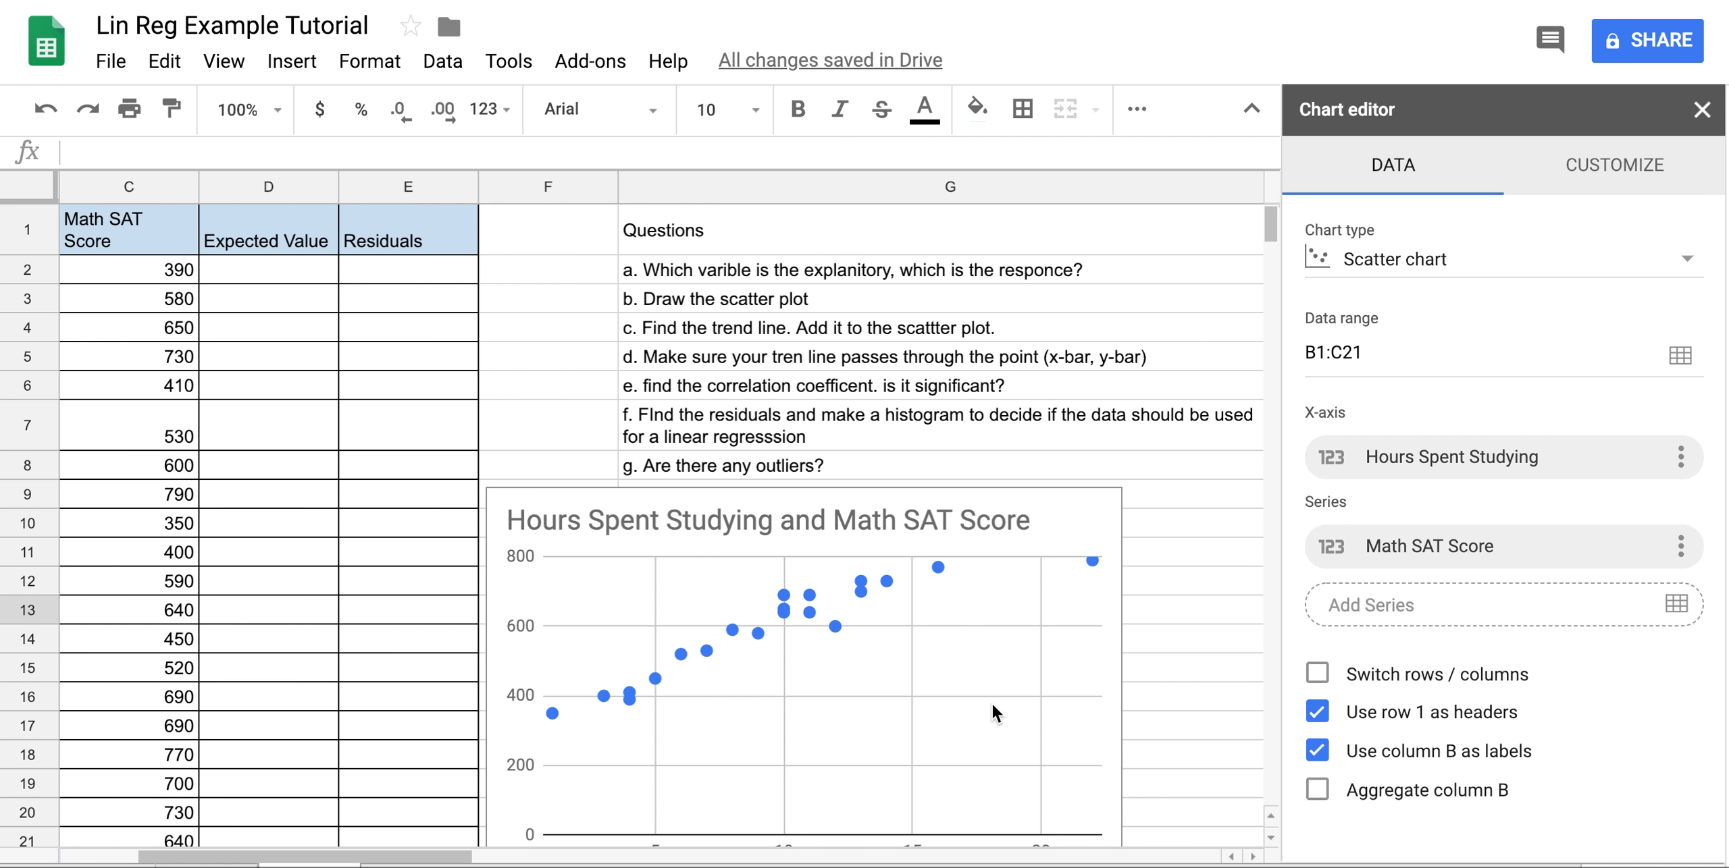
{"action": "scroll", "coordinate": [991, 705], "scroll_direction": "down", "scroll_amount": 3}
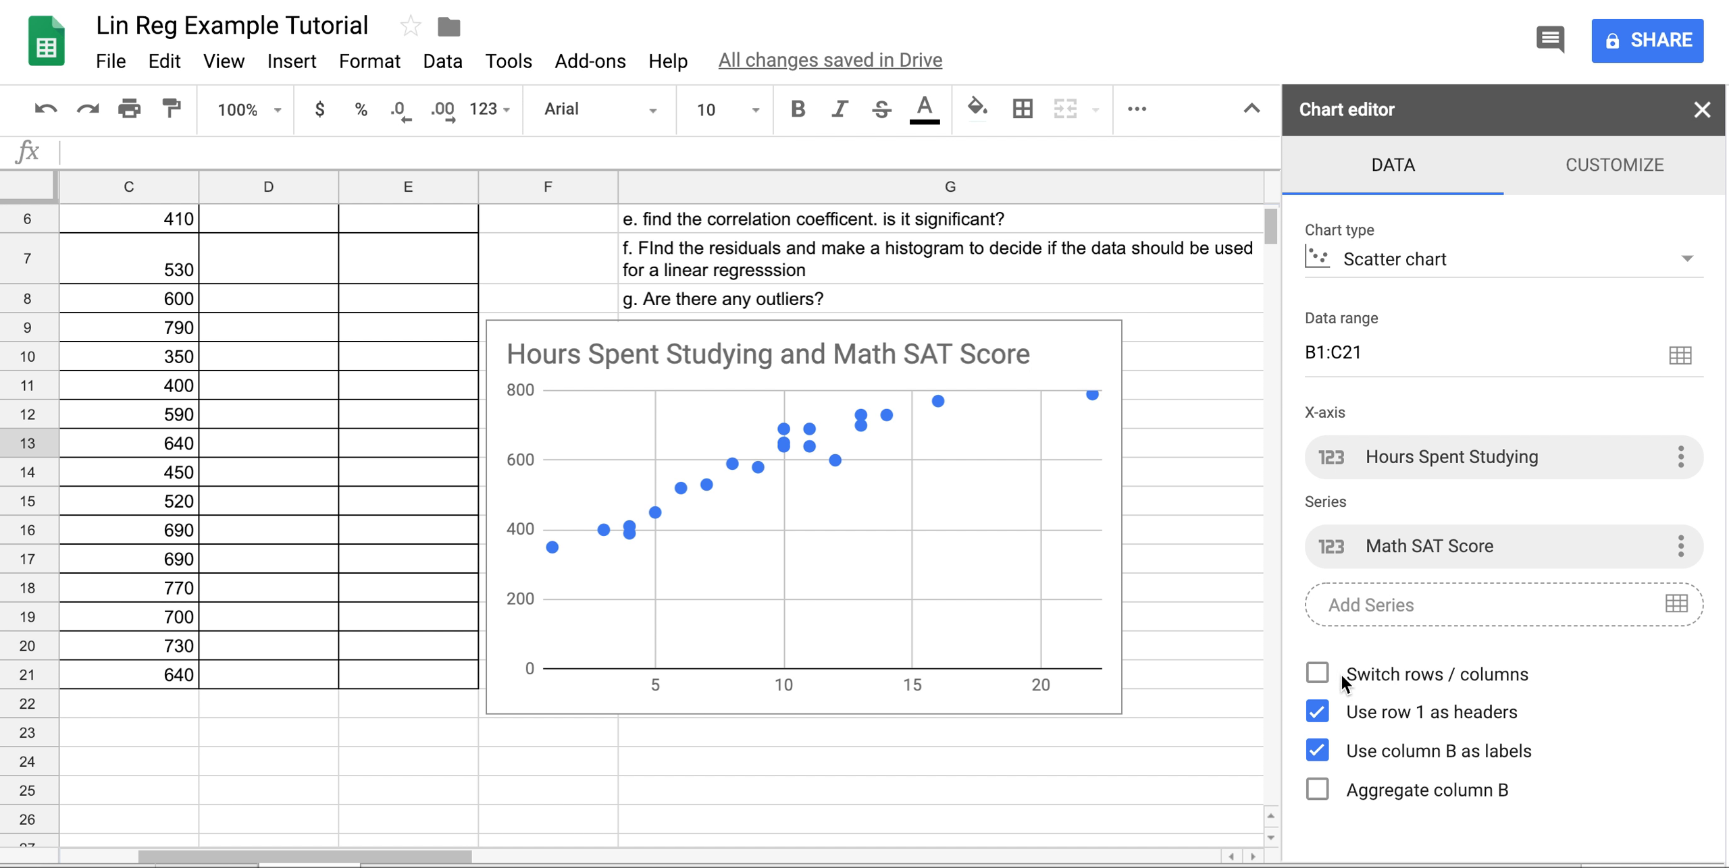
Turn Switch rows / columns on, then off again to restore the single-series scatter.
{"action": "left_click", "coordinate": [1318, 674]}
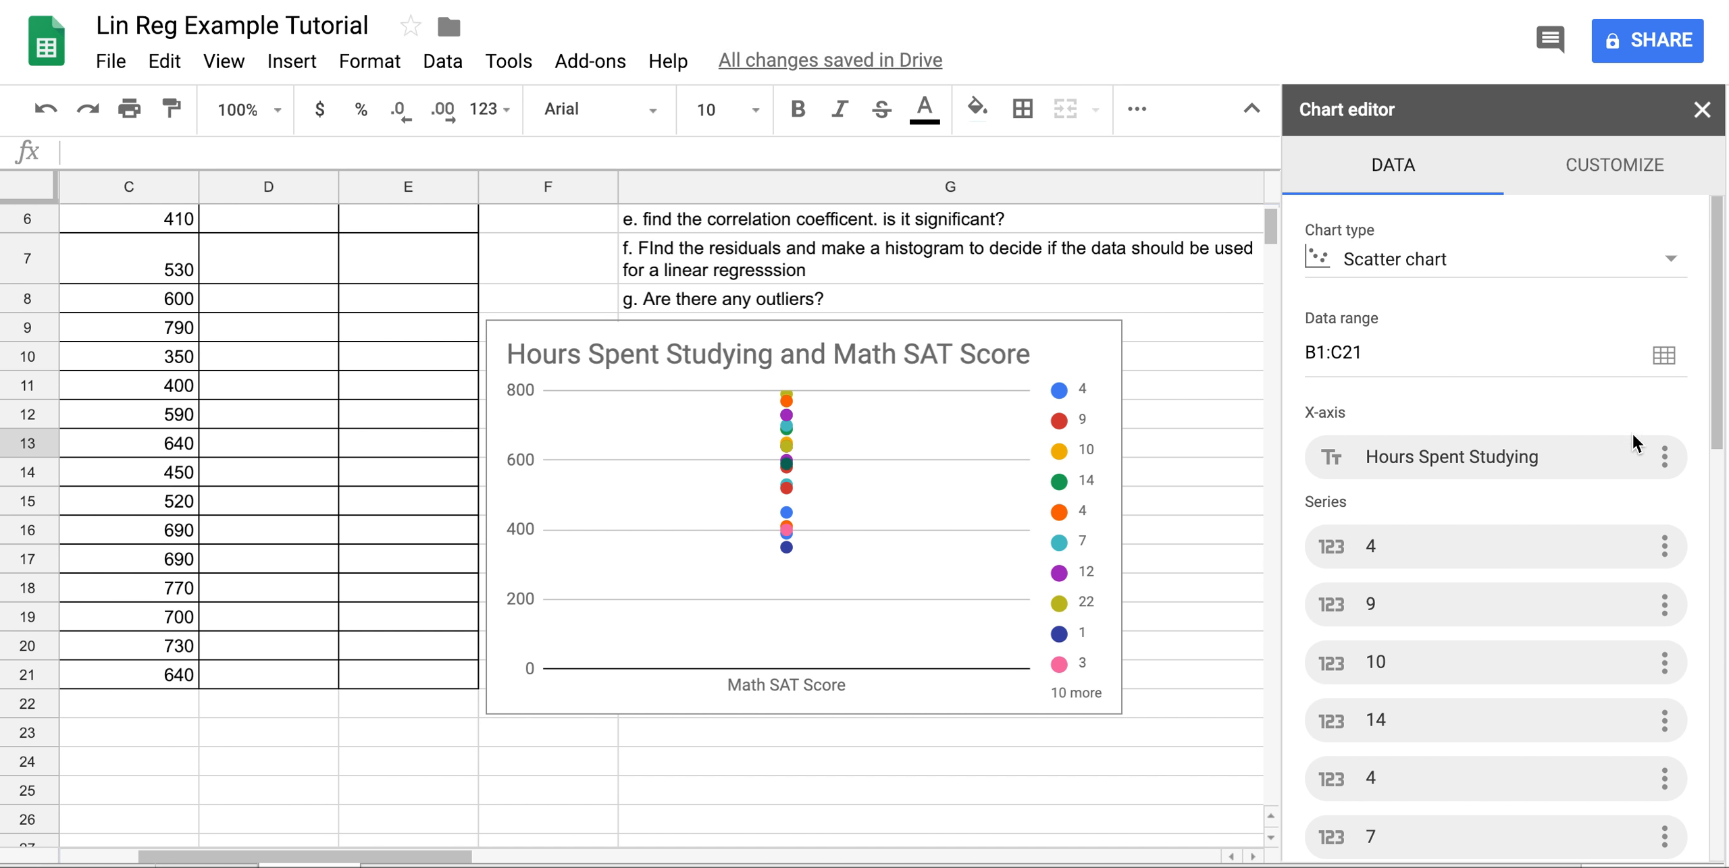
{"action": "scroll", "coordinate": [1523, 701], "scroll_direction": "down", "scroll_amount": 5}
{"action": "scroll", "coordinate": [1523, 700], "scroll_direction": "up", "scroll_amount": 1}
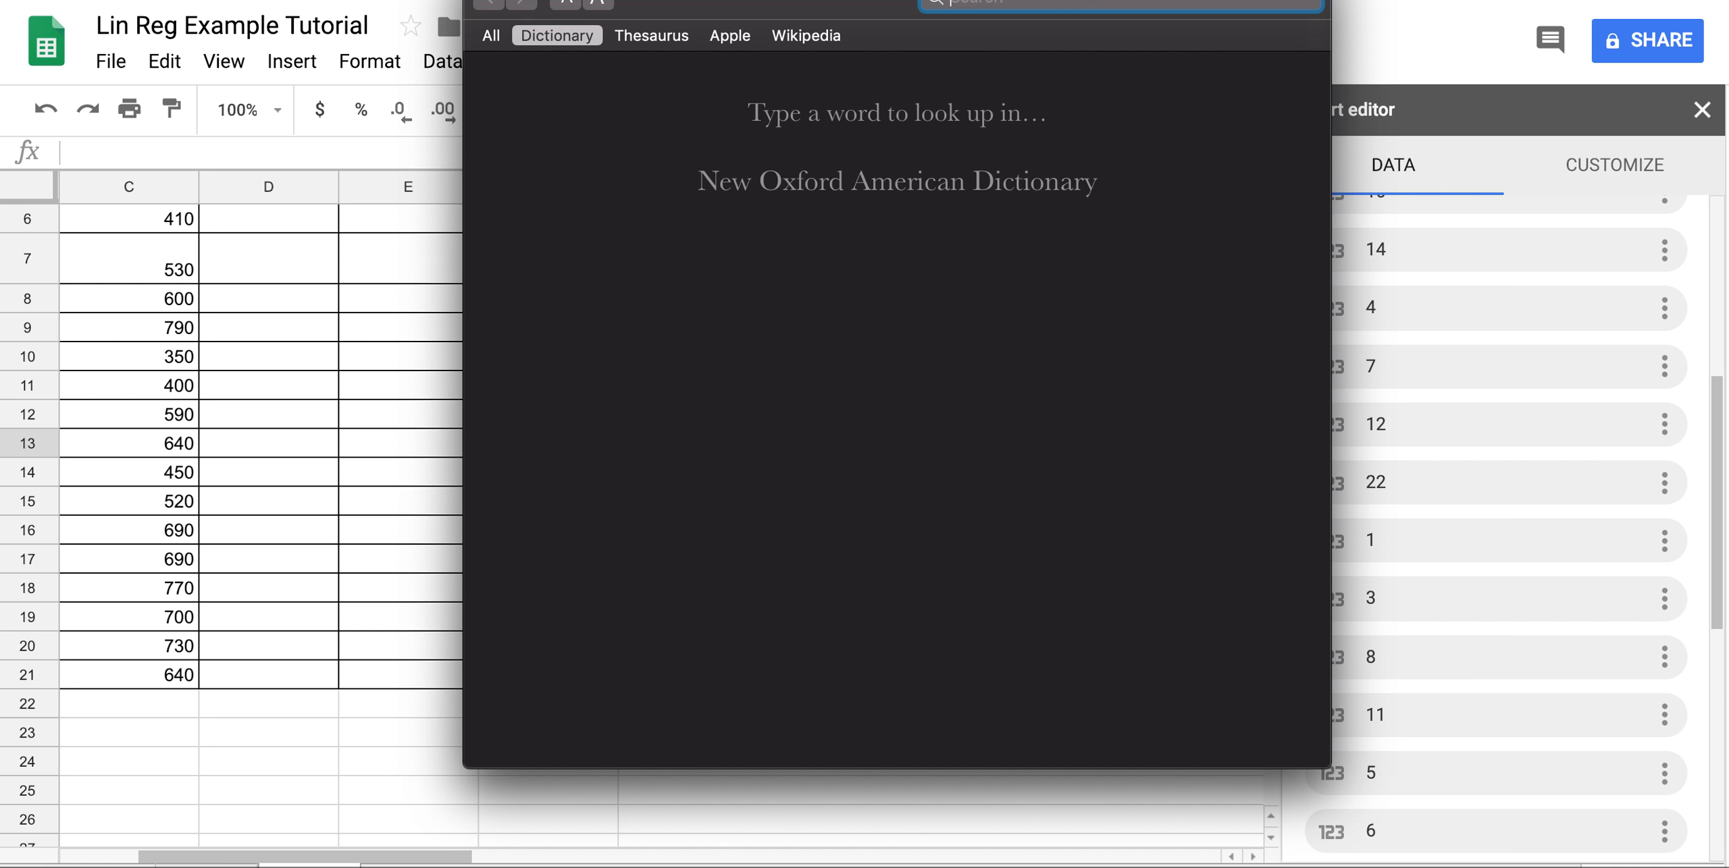
{"action": "key", "text": "super+q"}
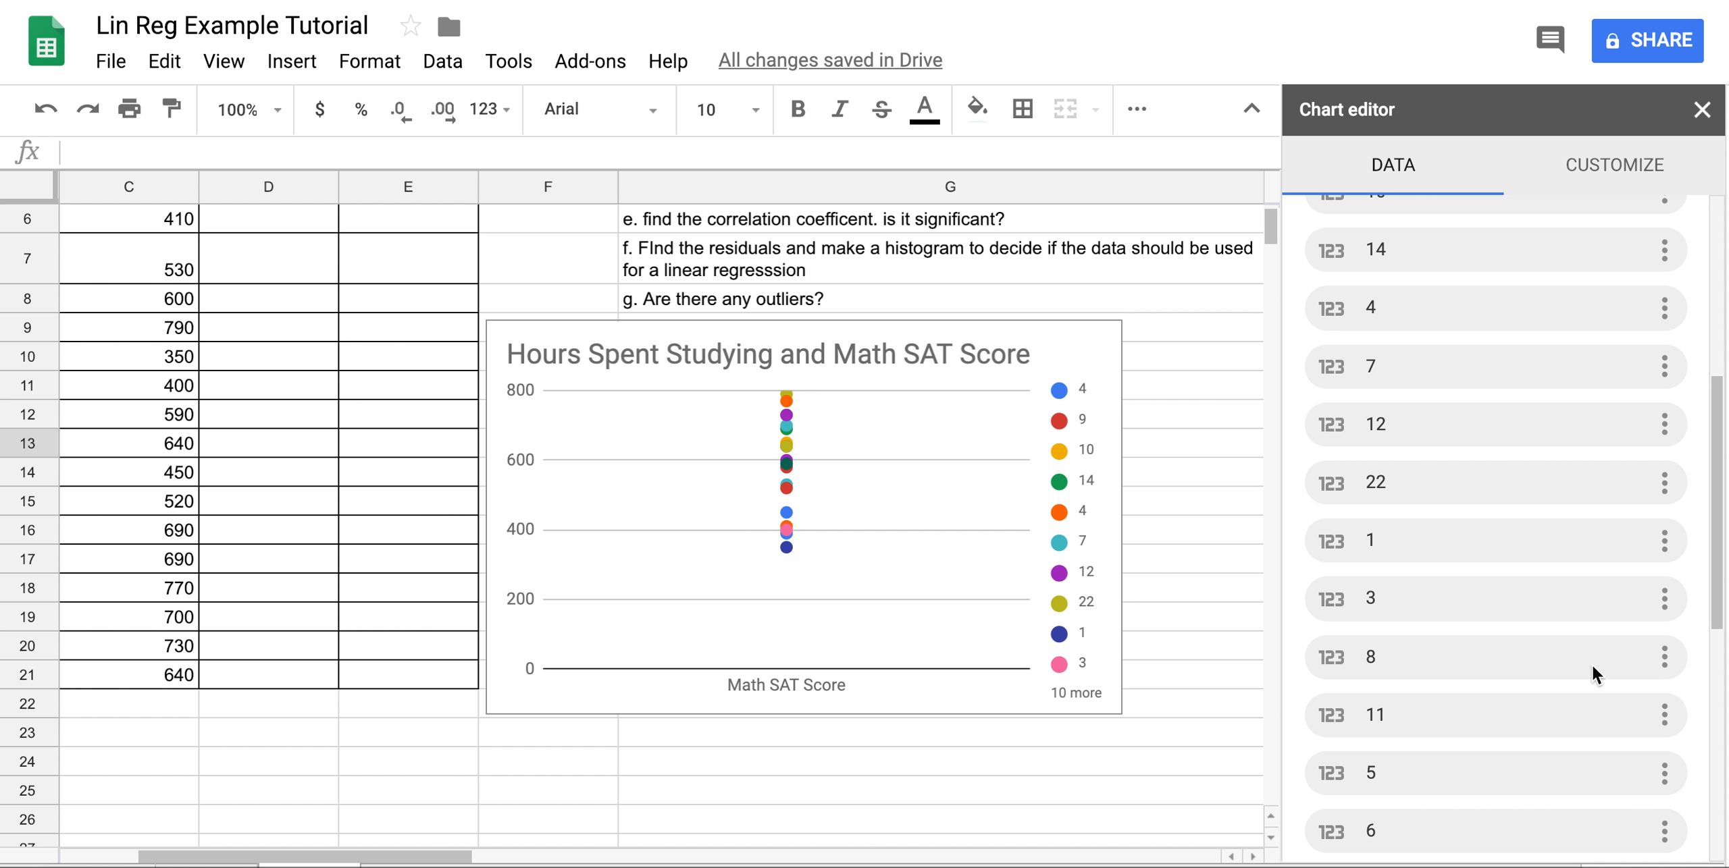
{"action": "scroll", "coordinate": [1593, 665], "scroll_direction": "down", "scroll_amount": 9}
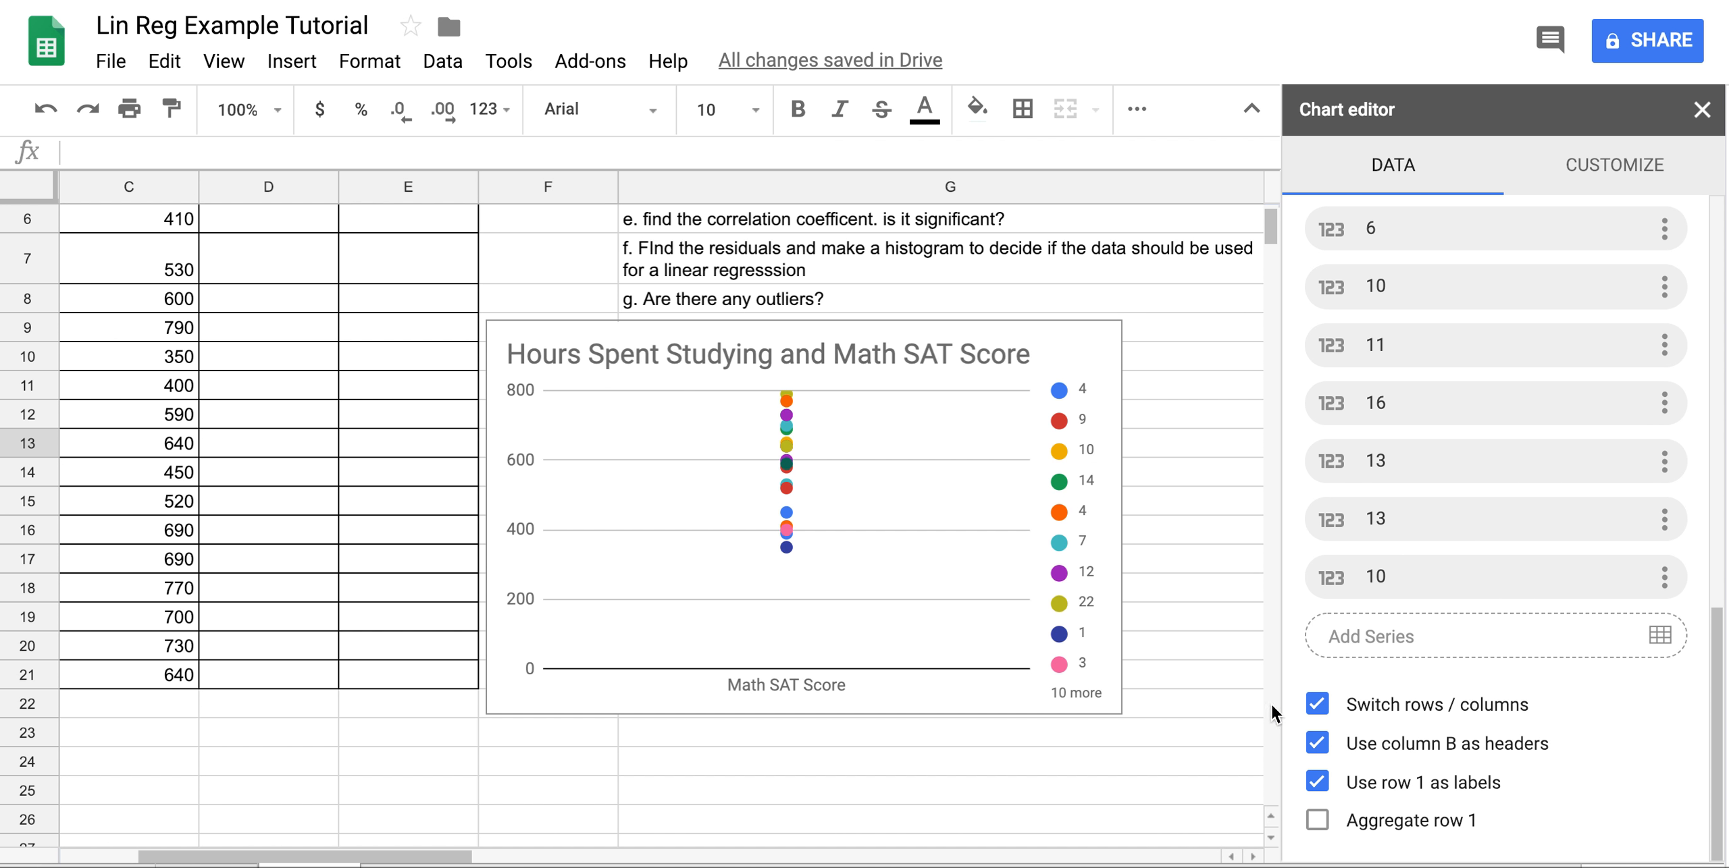
{"action": "left_click", "coordinate": [1318, 702]}
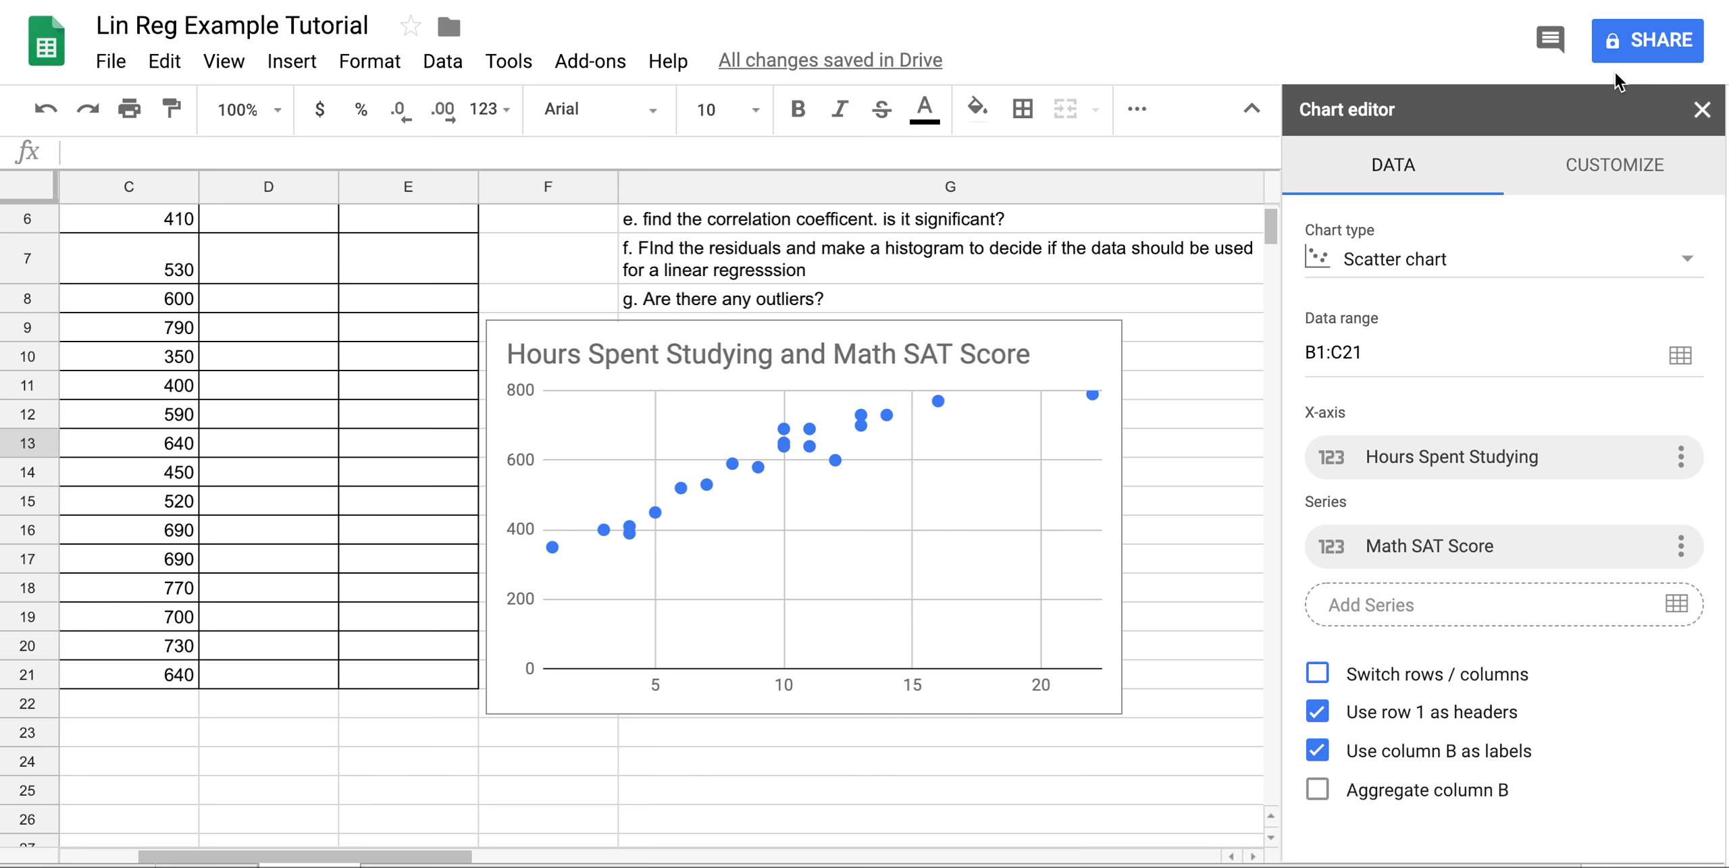
In Customize > Vertical axis, enter a maximum of 850.
{"action": "left_click", "coordinate": [1628, 170]}
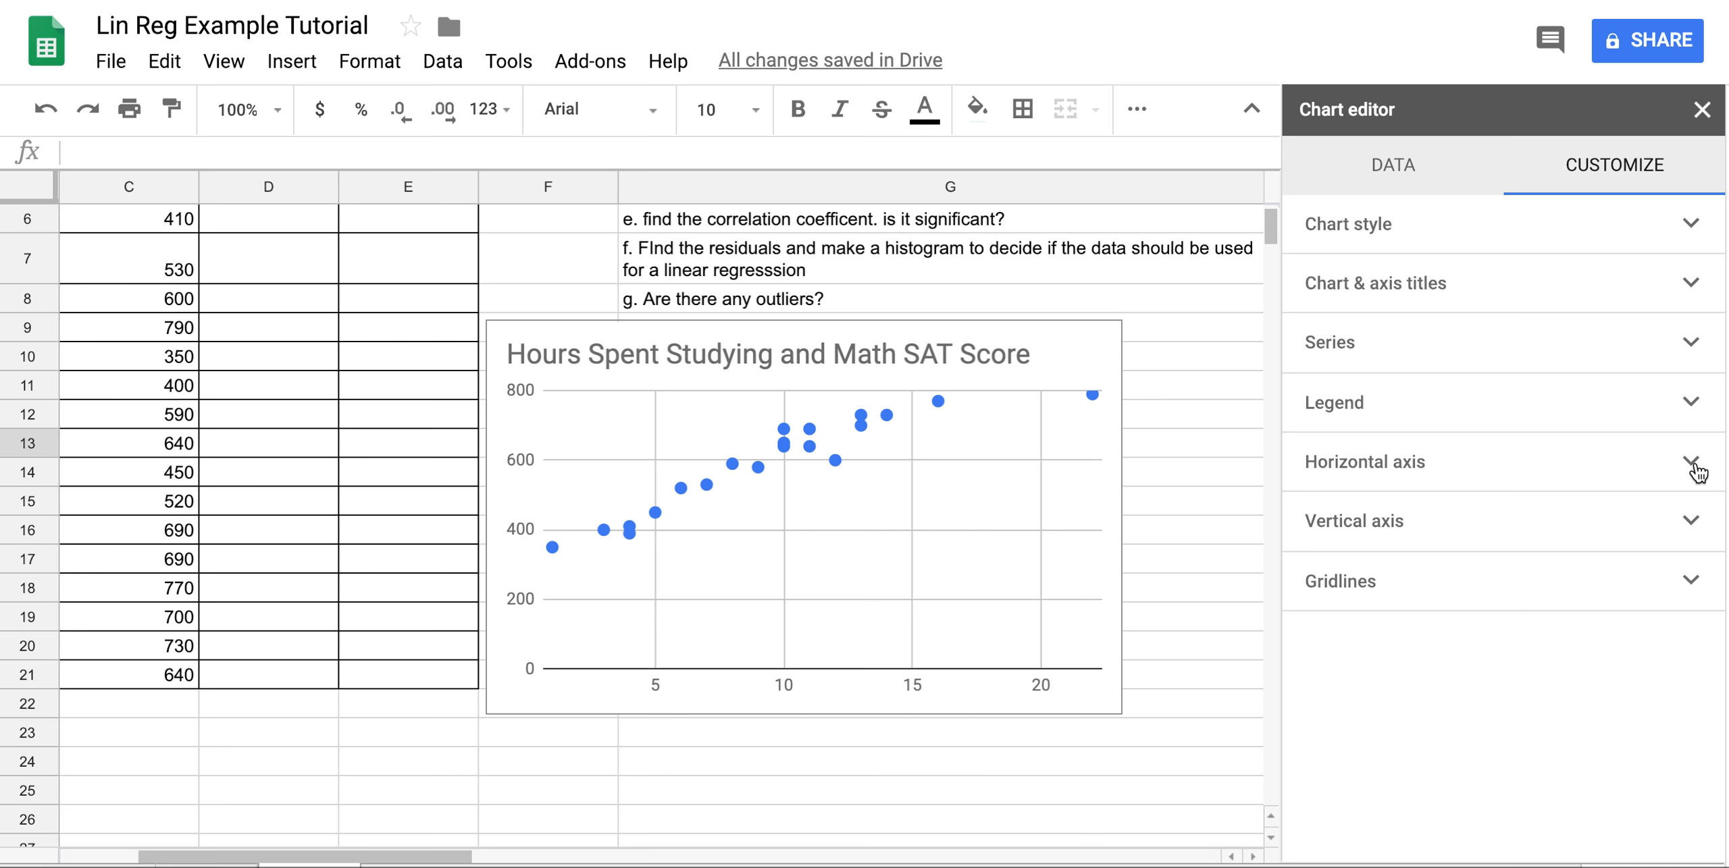
{"action": "left_click", "coordinate": [1685, 523]}
{"action": "scroll", "coordinate": [1460, 480], "scroll_direction": "down", "scroll_amount": 4}
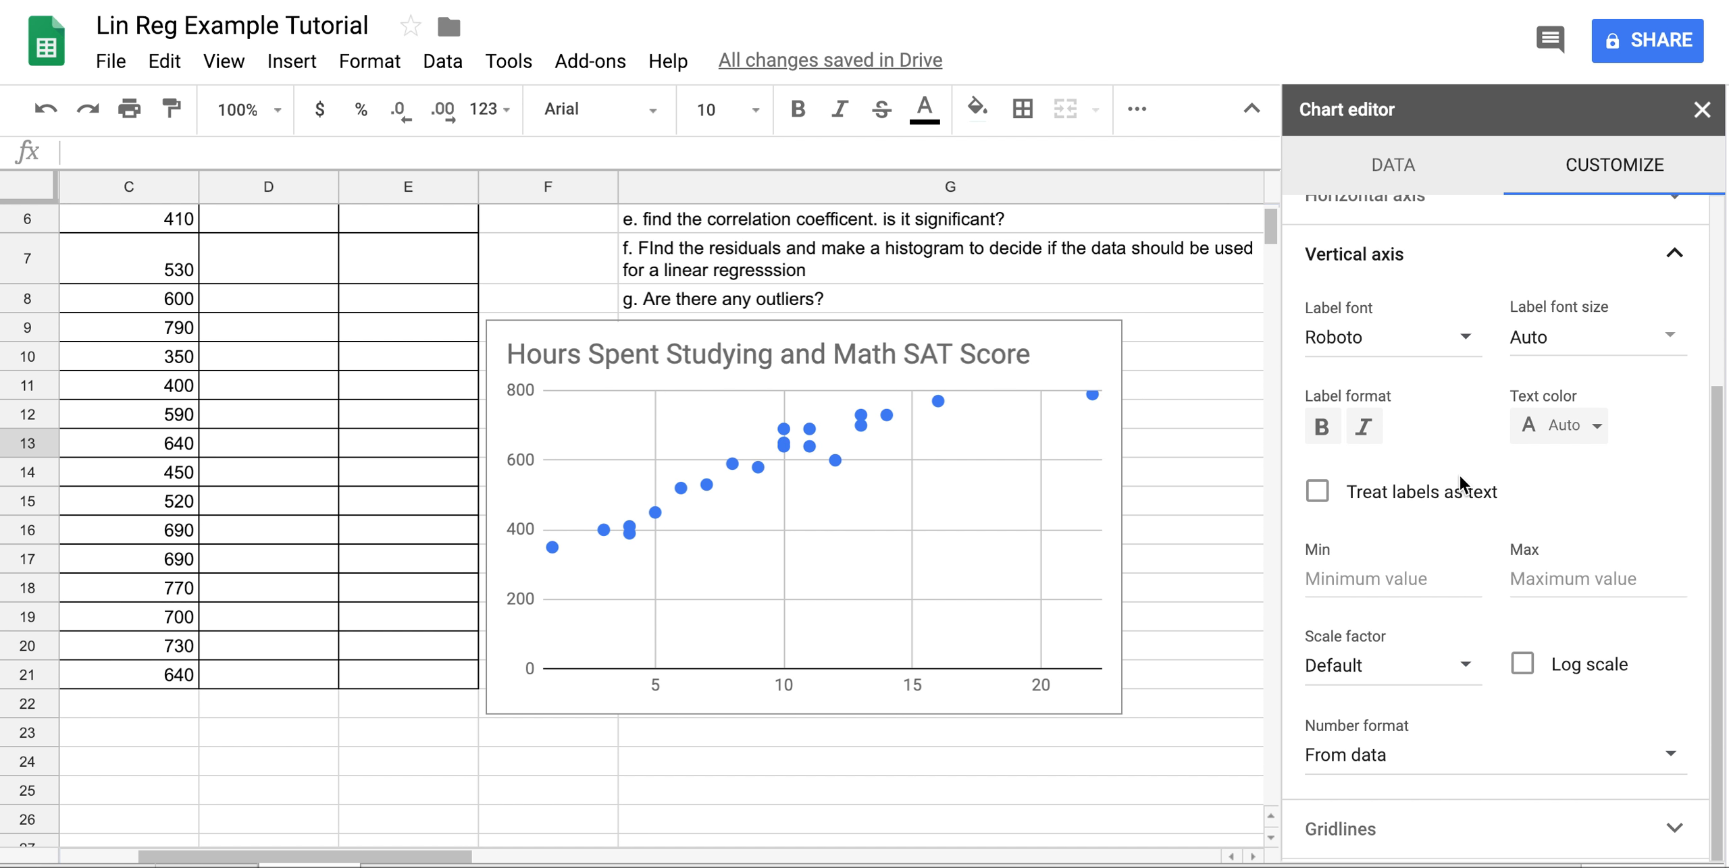
{"action": "left_click", "coordinate": [1600, 579]}
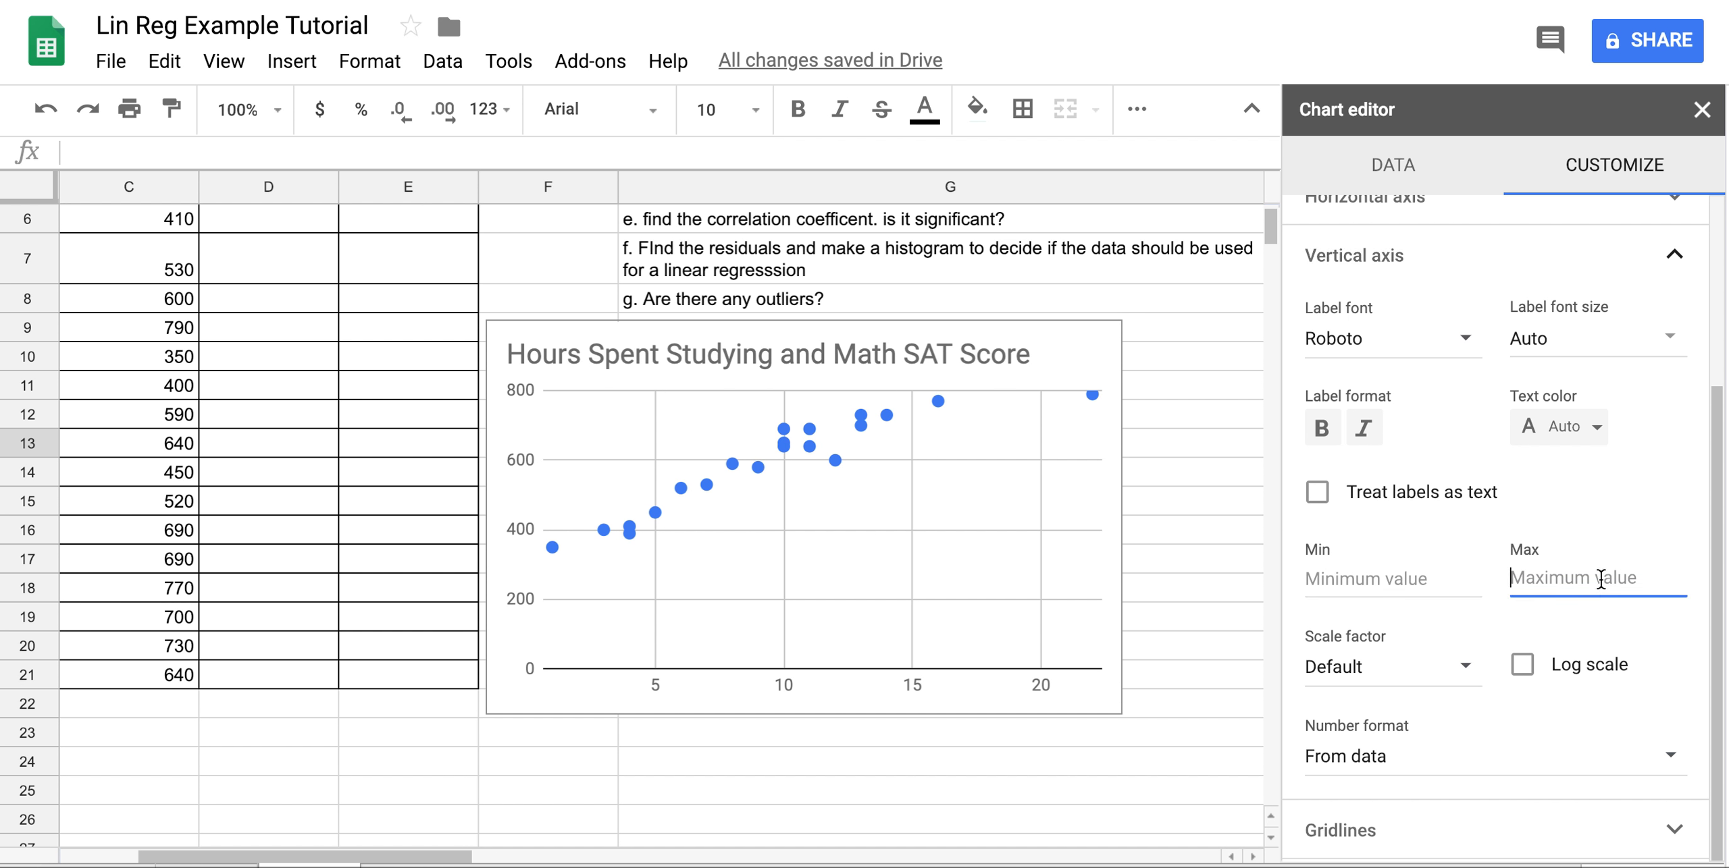
{"action": "type", "text": "850"}
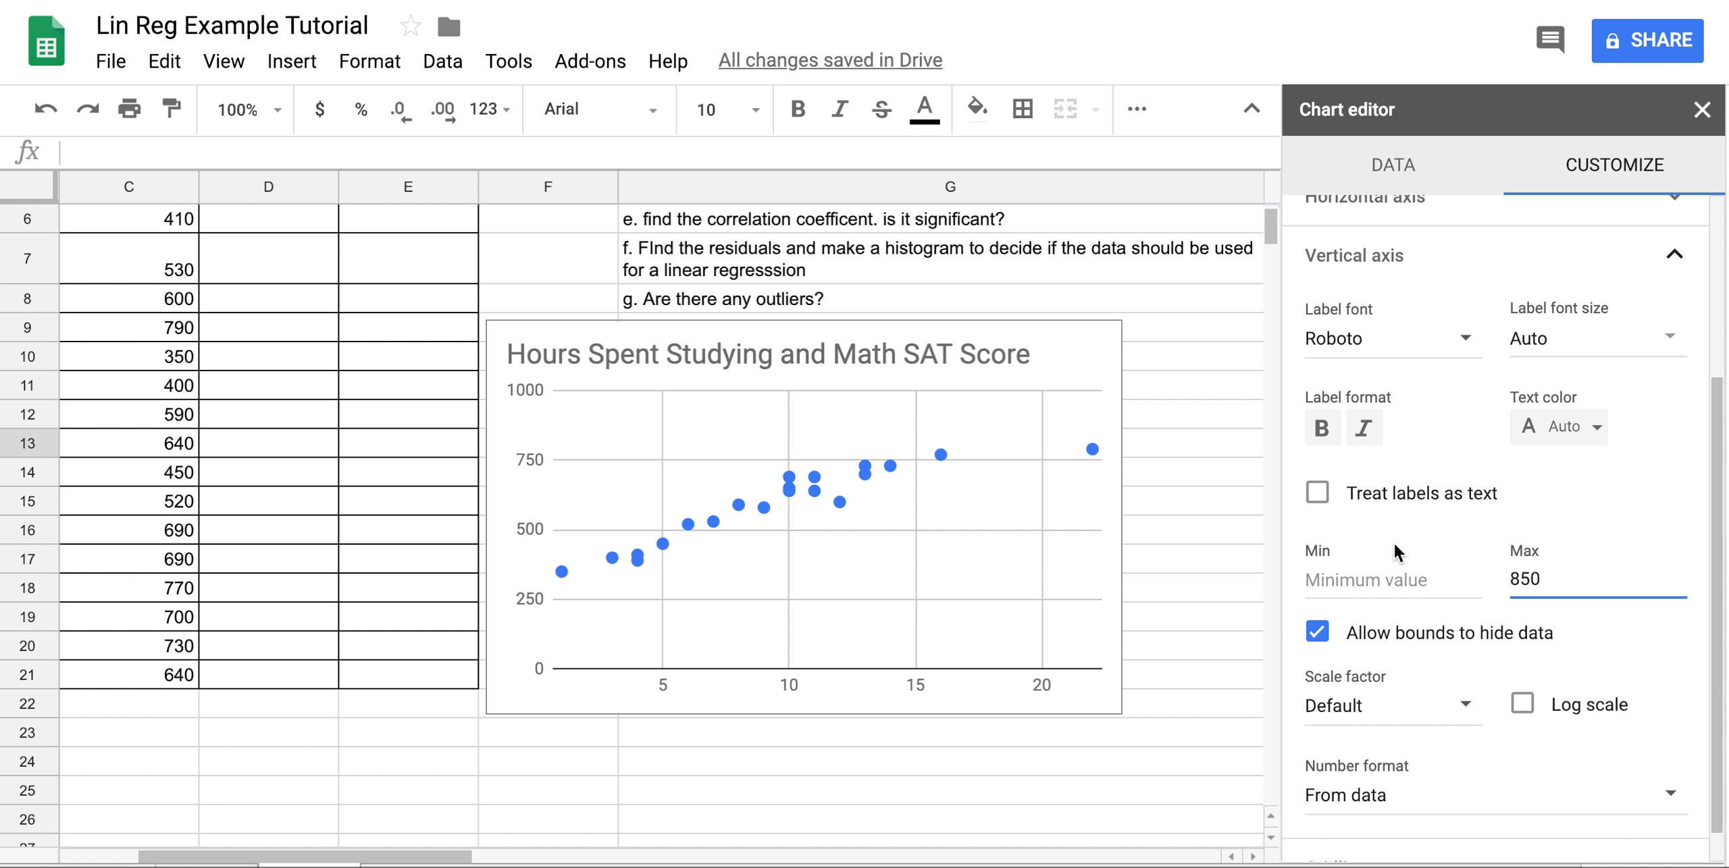
Set the vertical axis minimum to 0 and change the maximum from 850 to 1000.
{"action": "left_click", "coordinate": [1379, 579]}
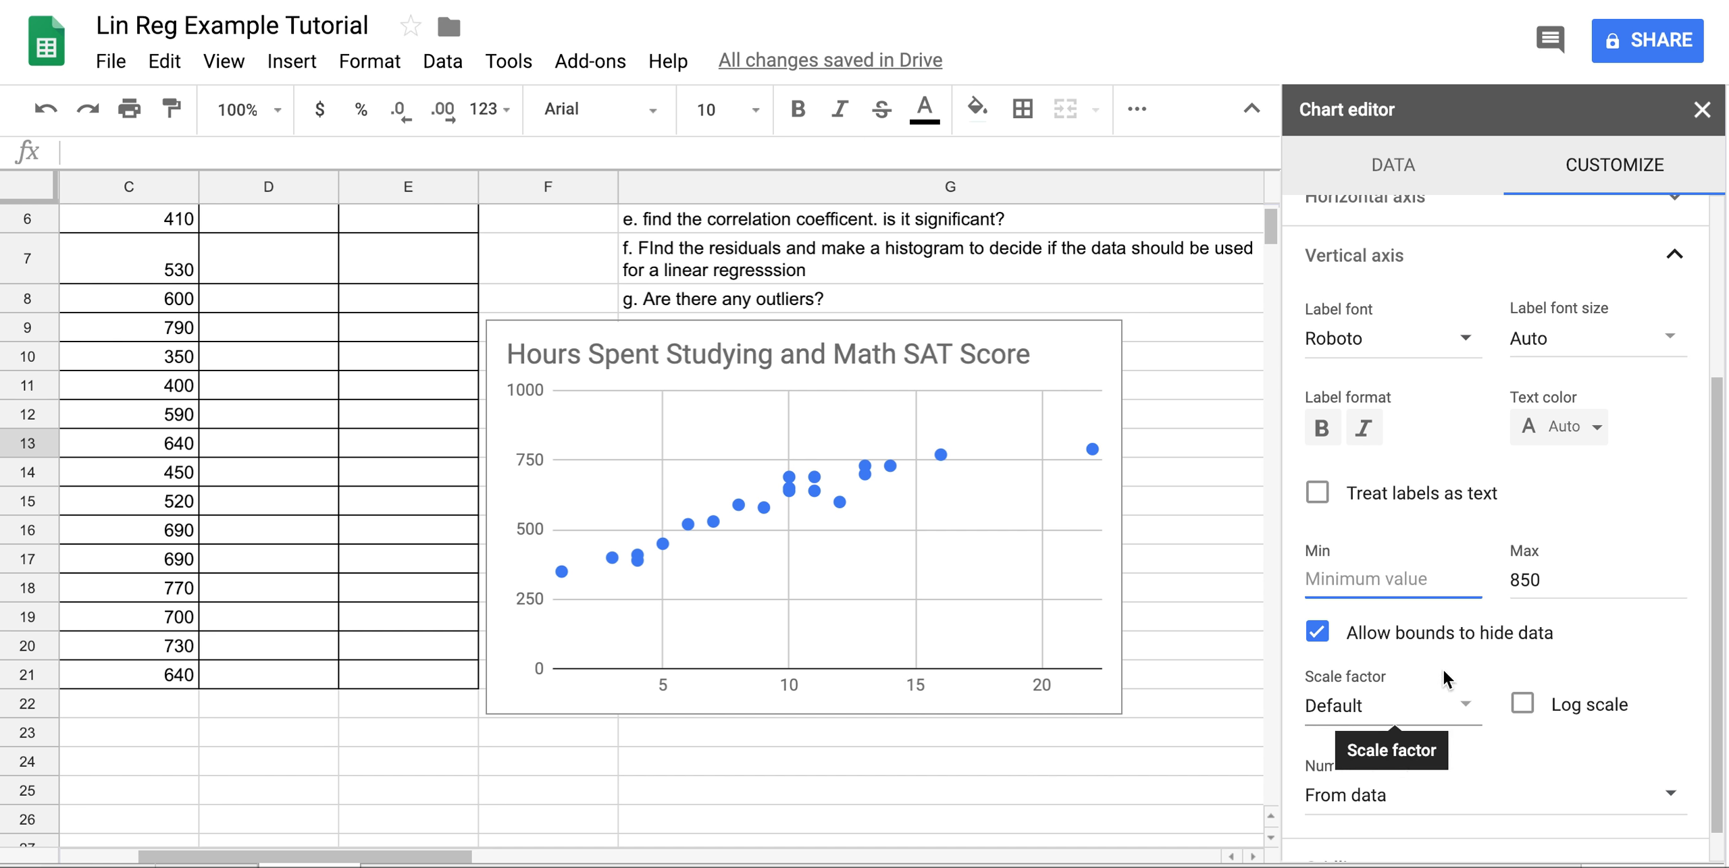
{"action": "scroll", "coordinate": [1464, 548], "scroll_direction": "up", "scroll_amount": 4}
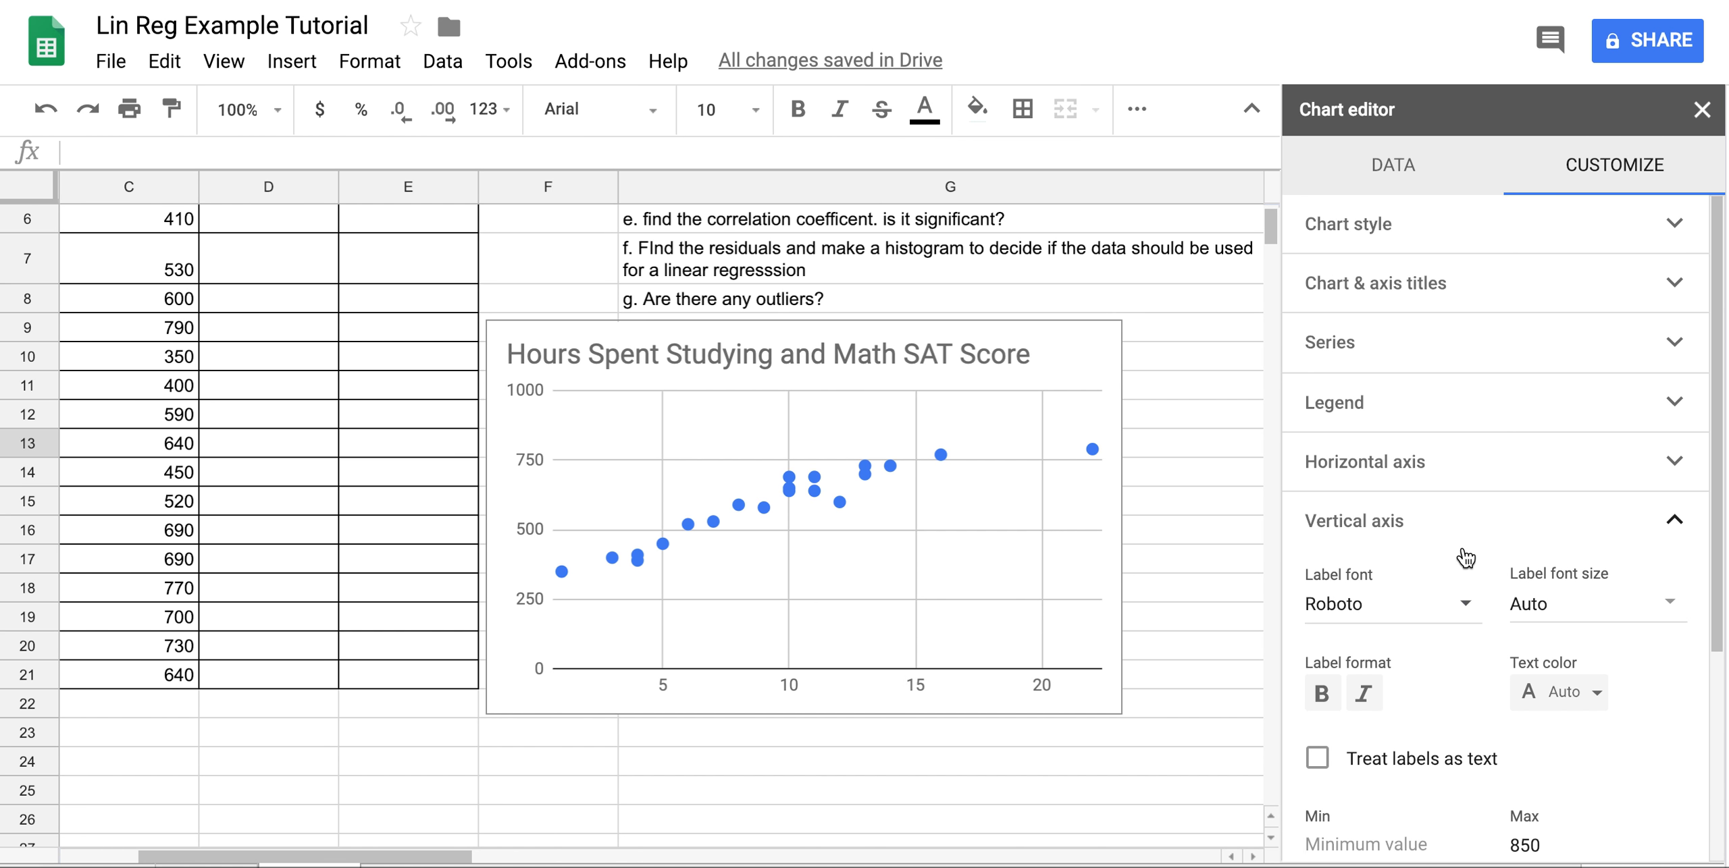
{"action": "scroll", "coordinate": [1462, 551], "scroll_direction": "down", "scroll_amount": 3}
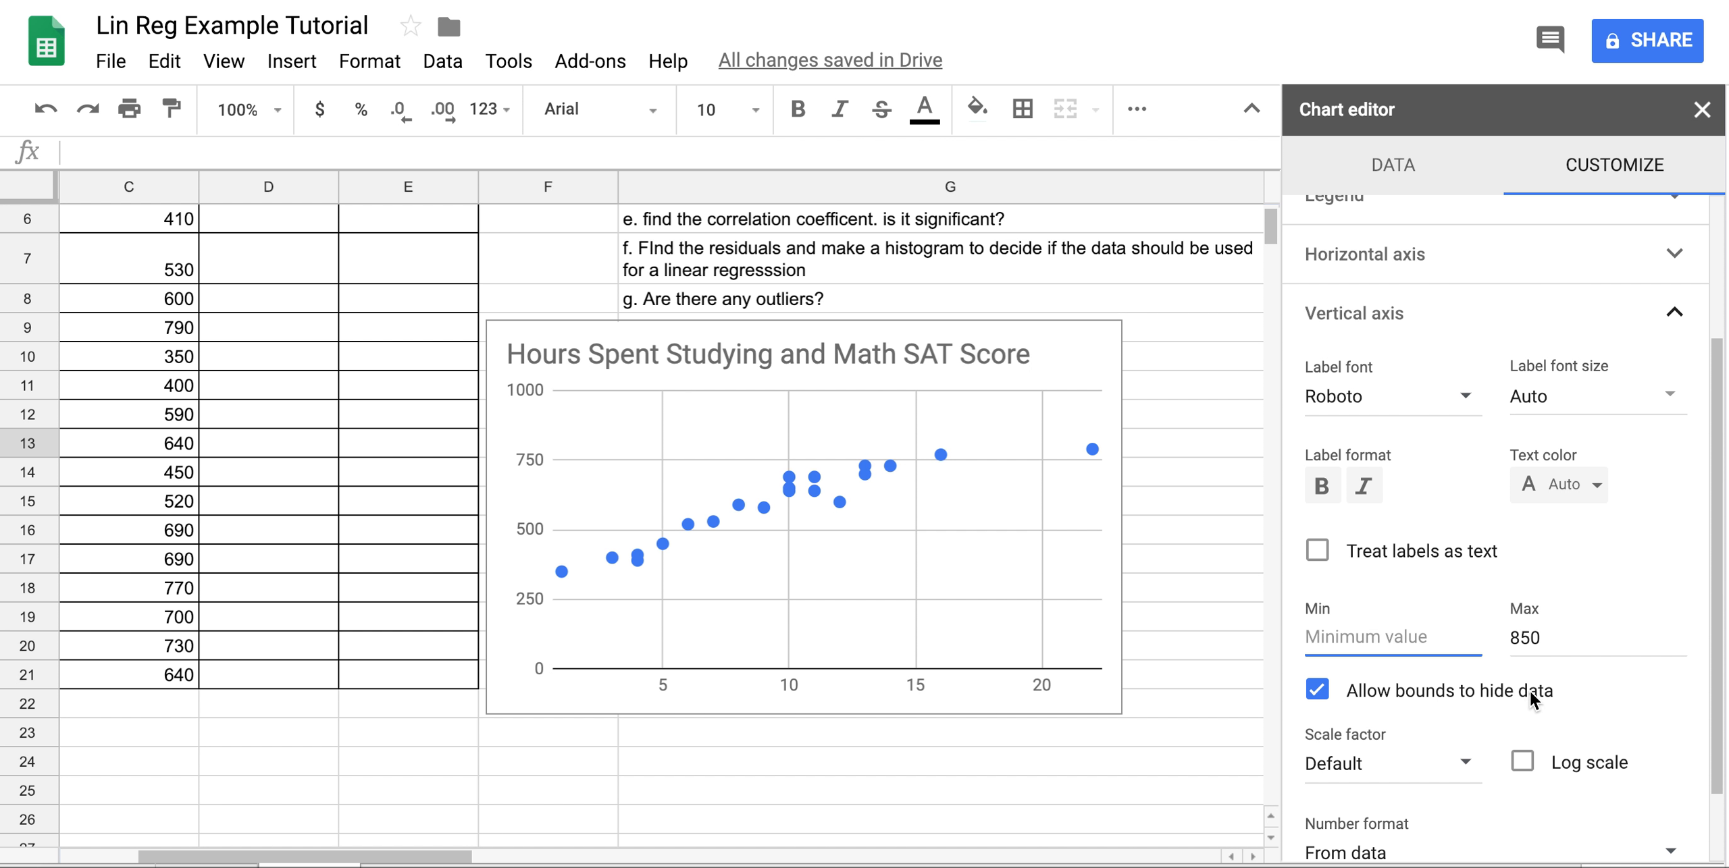
{"action": "type", "text": "0"}
{"action": "left_click", "coordinate": [1632, 520]}
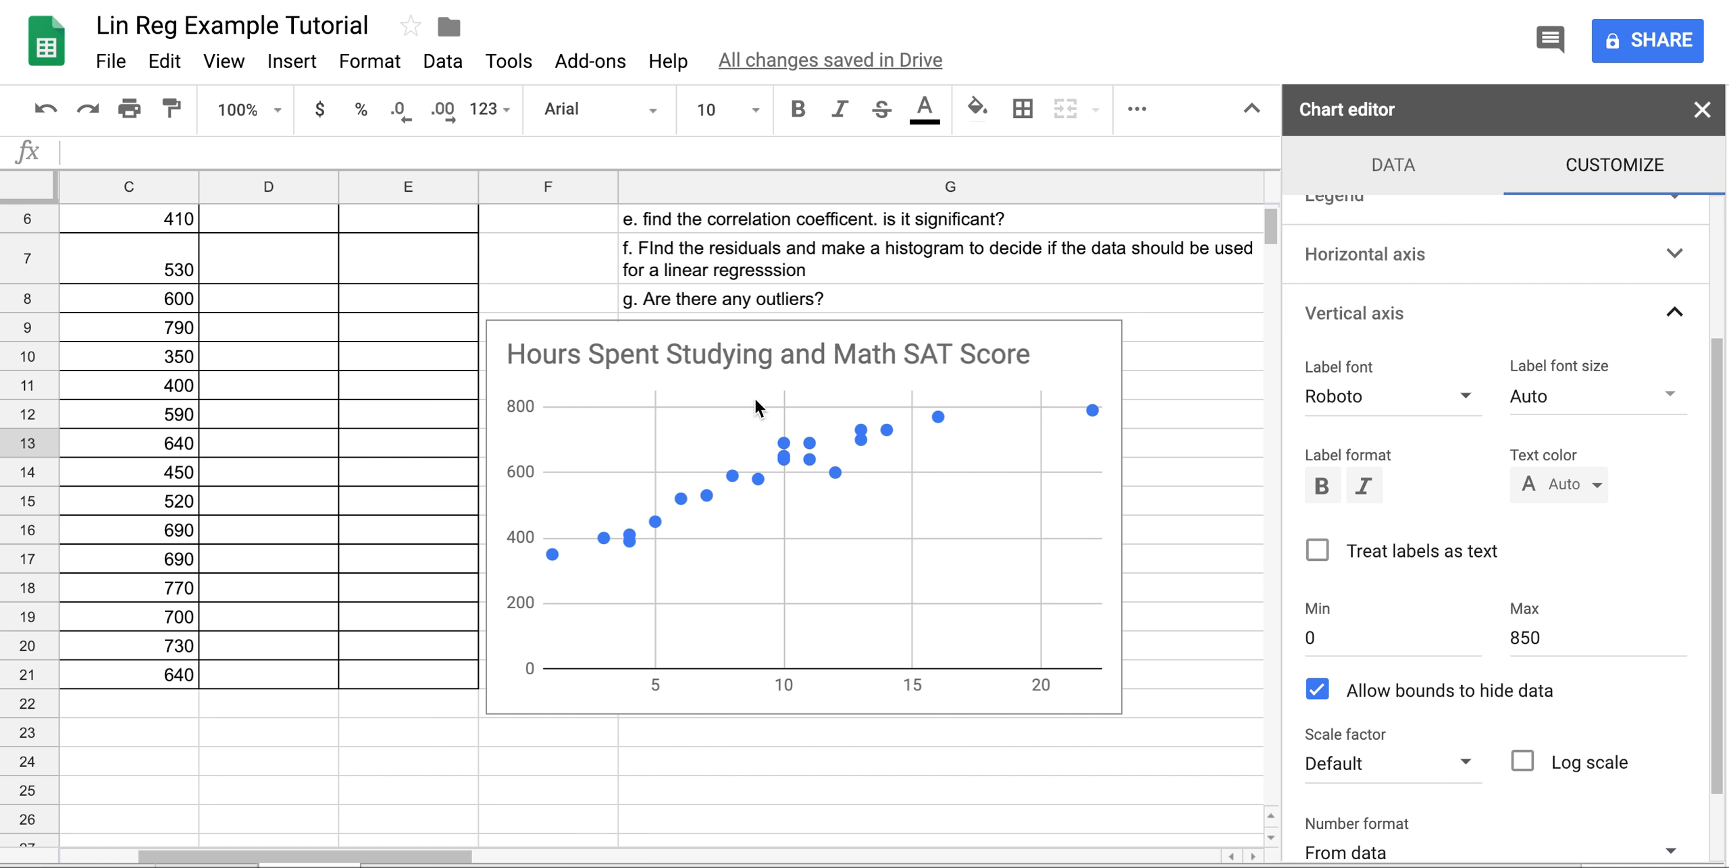
{"action": "left_click", "coordinate": [1578, 637]}
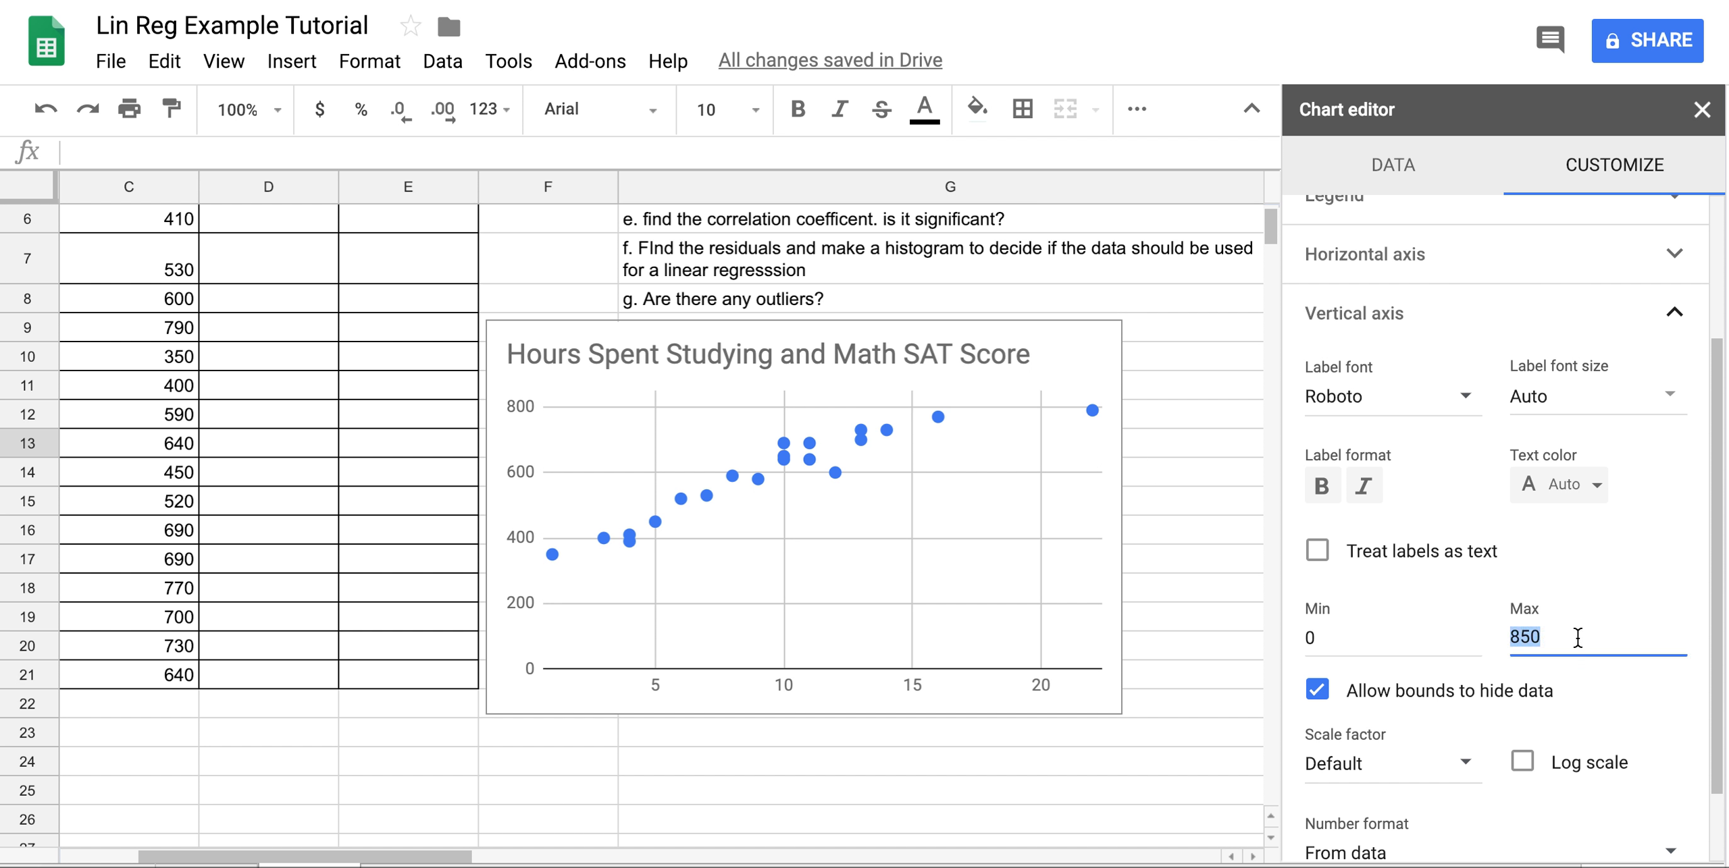
{"action": "type", "text": "1000"}
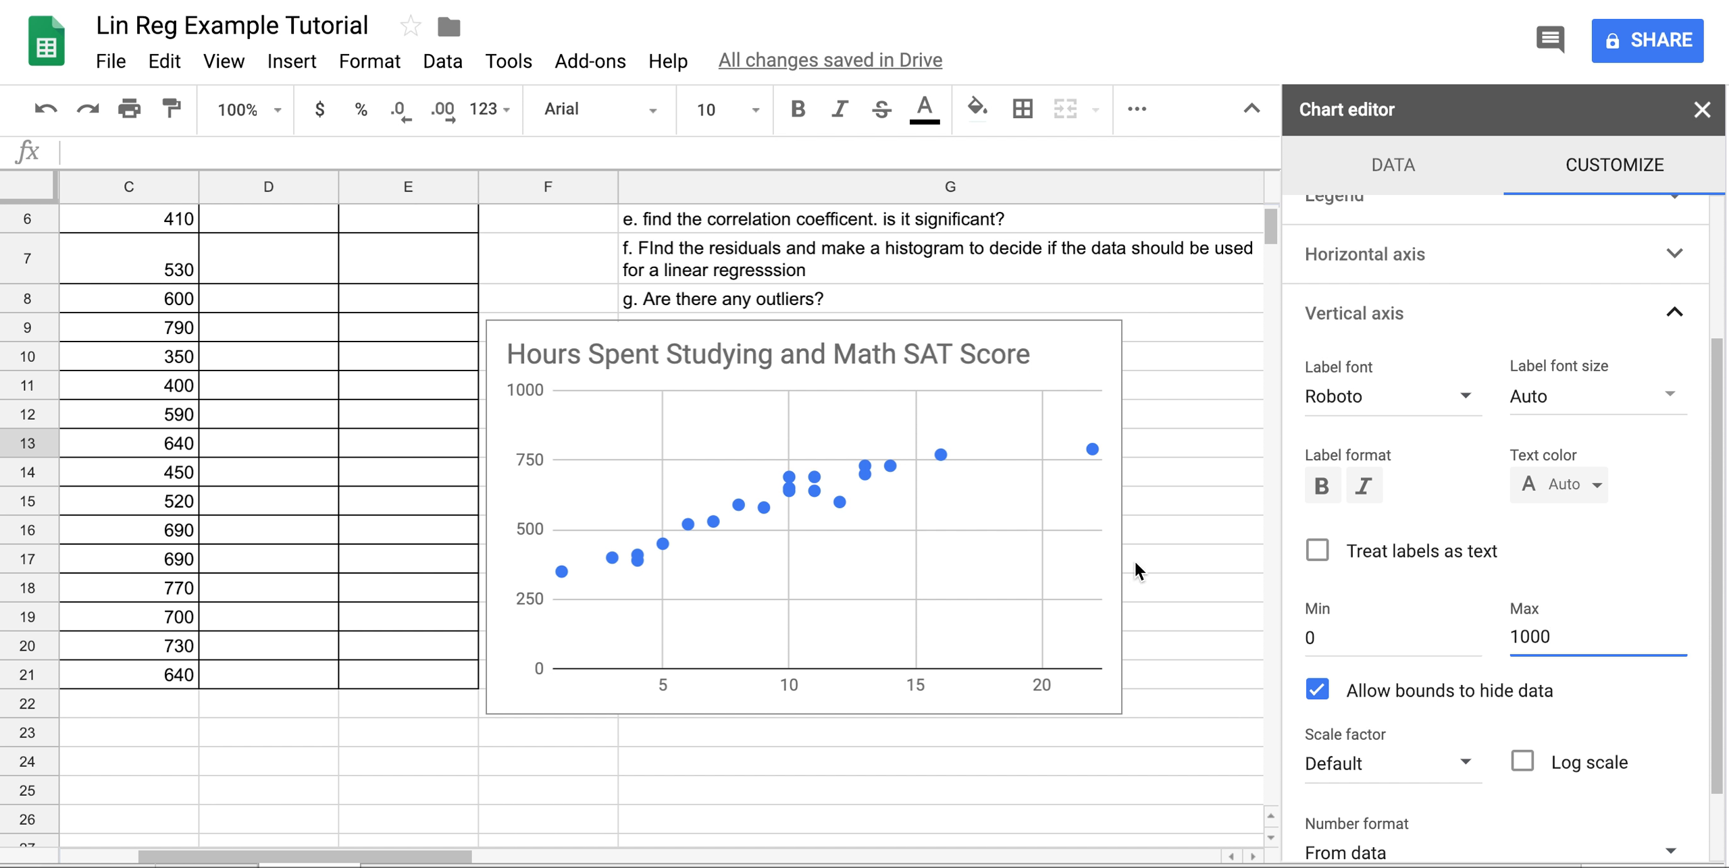
{"action": "scroll", "coordinate": [1494, 679], "scroll_direction": "down", "scroll_amount": 2}
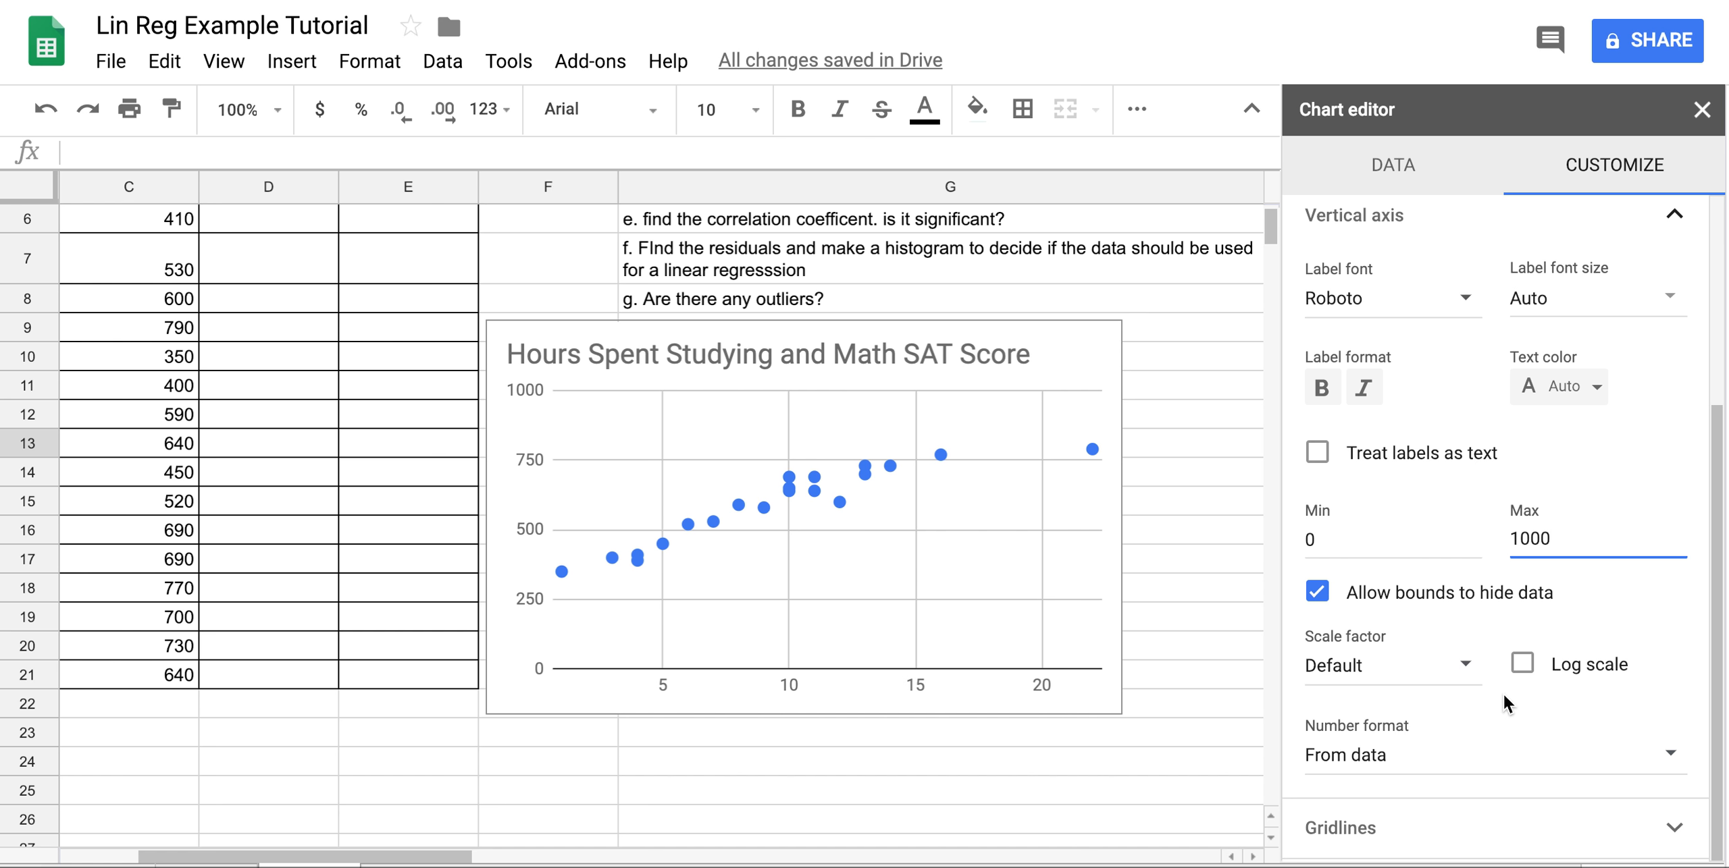
{"action": "scroll", "coordinate": [1459, 658], "scroll_direction": "up", "scroll_amount": 2}
{"action": "scroll", "coordinate": [1459, 655], "scroll_direction": "up", "scroll_amount": 3}
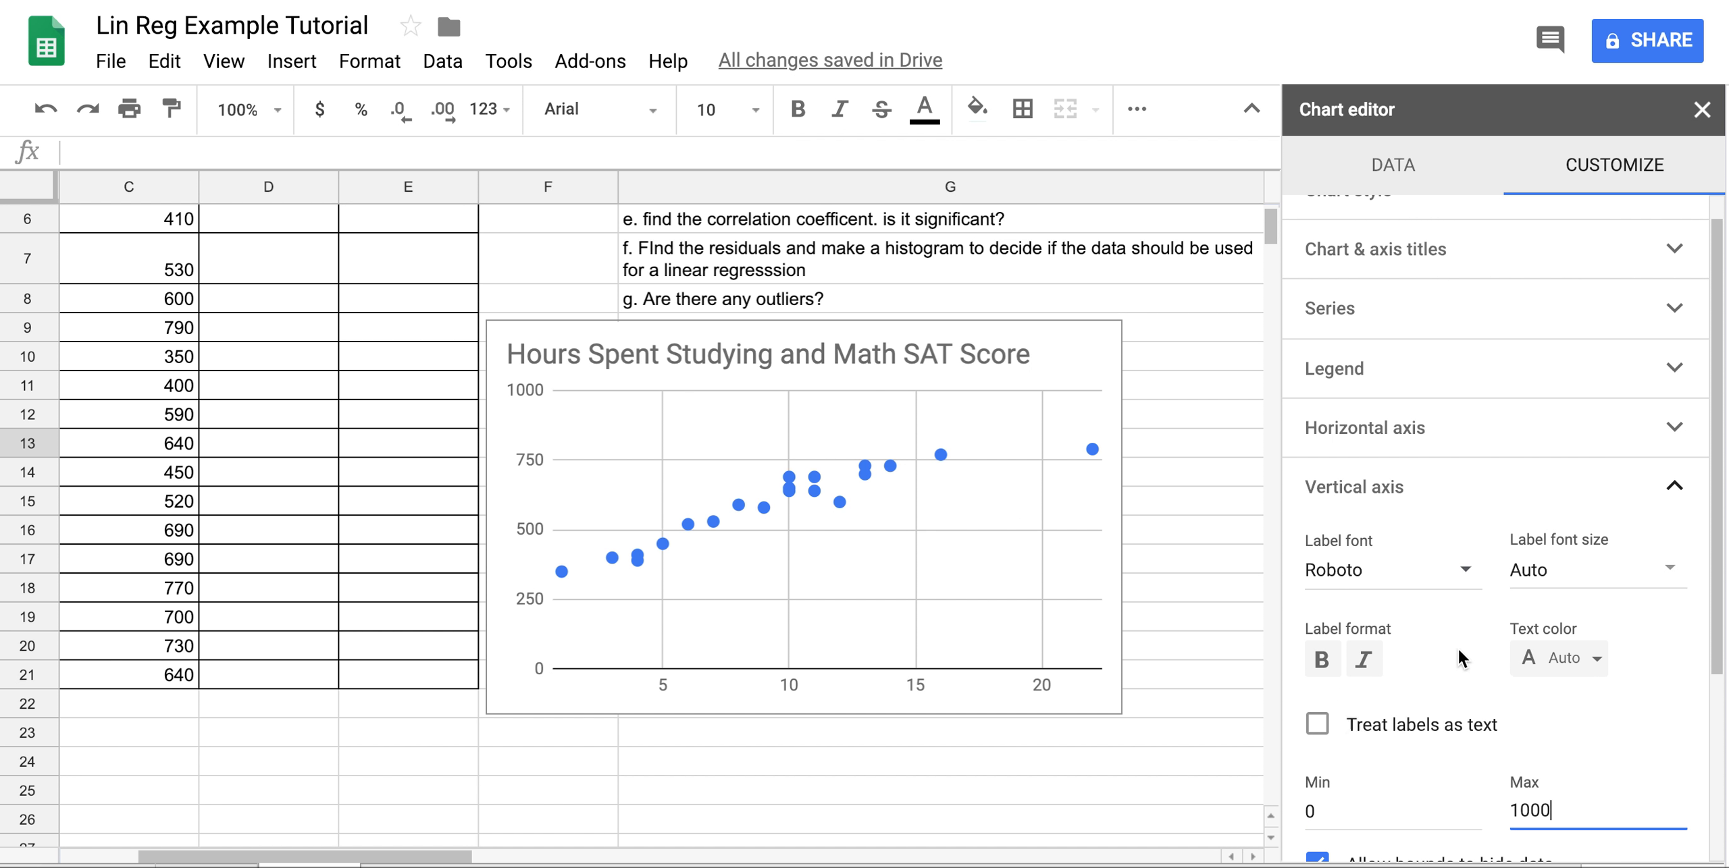
Set the horizontal axis maximum to 30 and close the Chart editor.
{"action": "left_click", "coordinate": [1558, 425]}
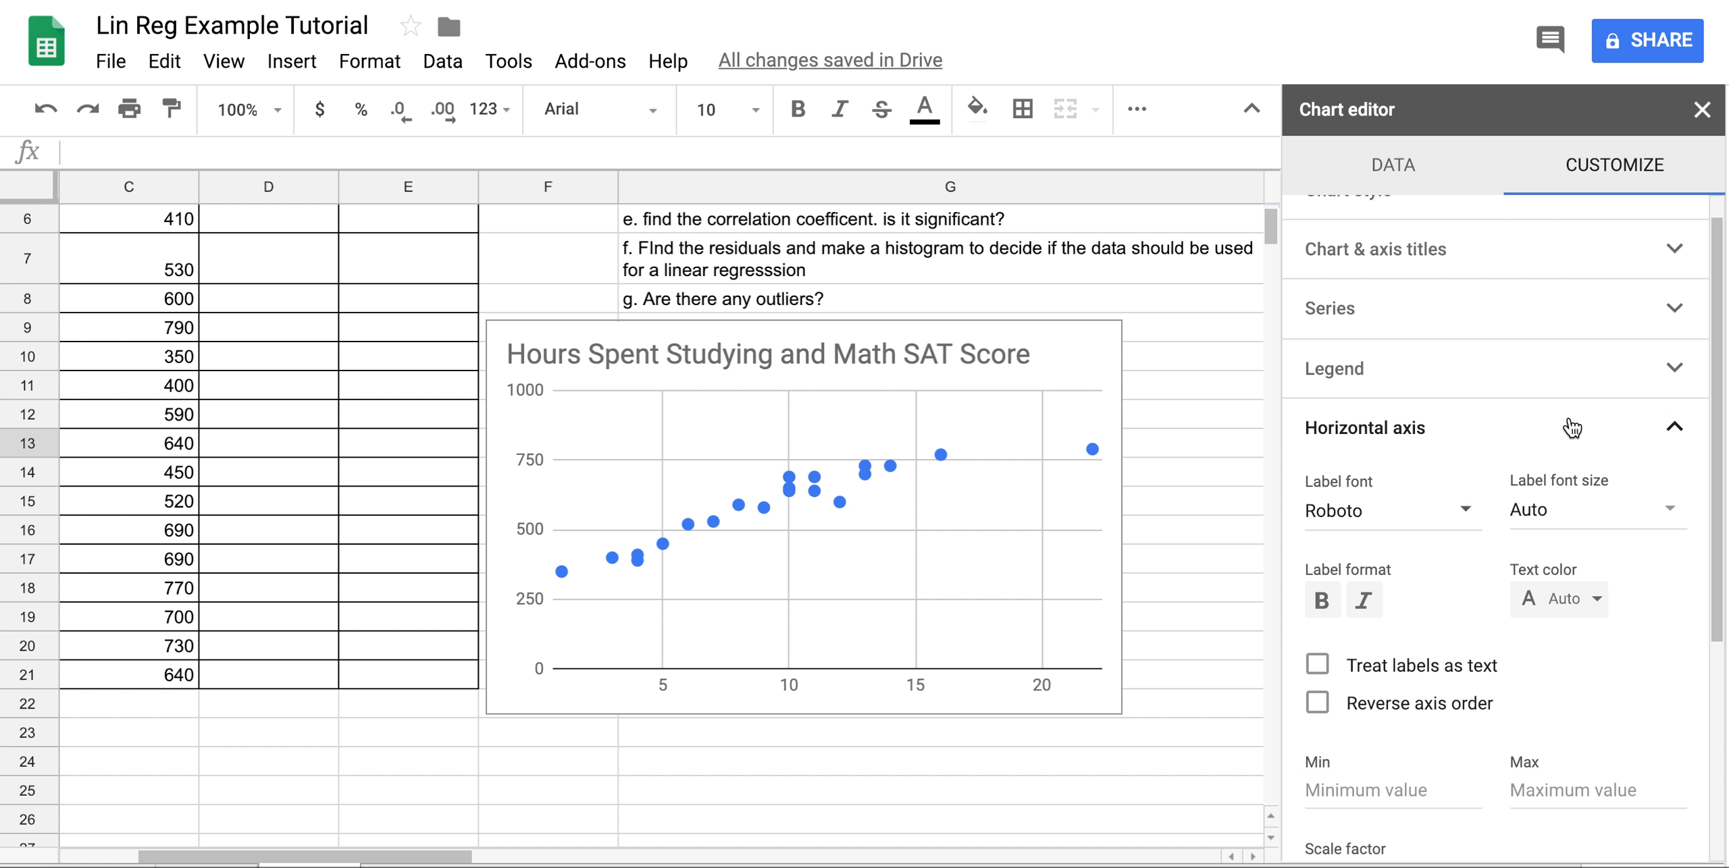
{"action": "scroll", "coordinate": [1541, 641], "scroll_direction": "down", "scroll_amount": 3}
{"action": "left_click", "coordinate": [1545, 613]}
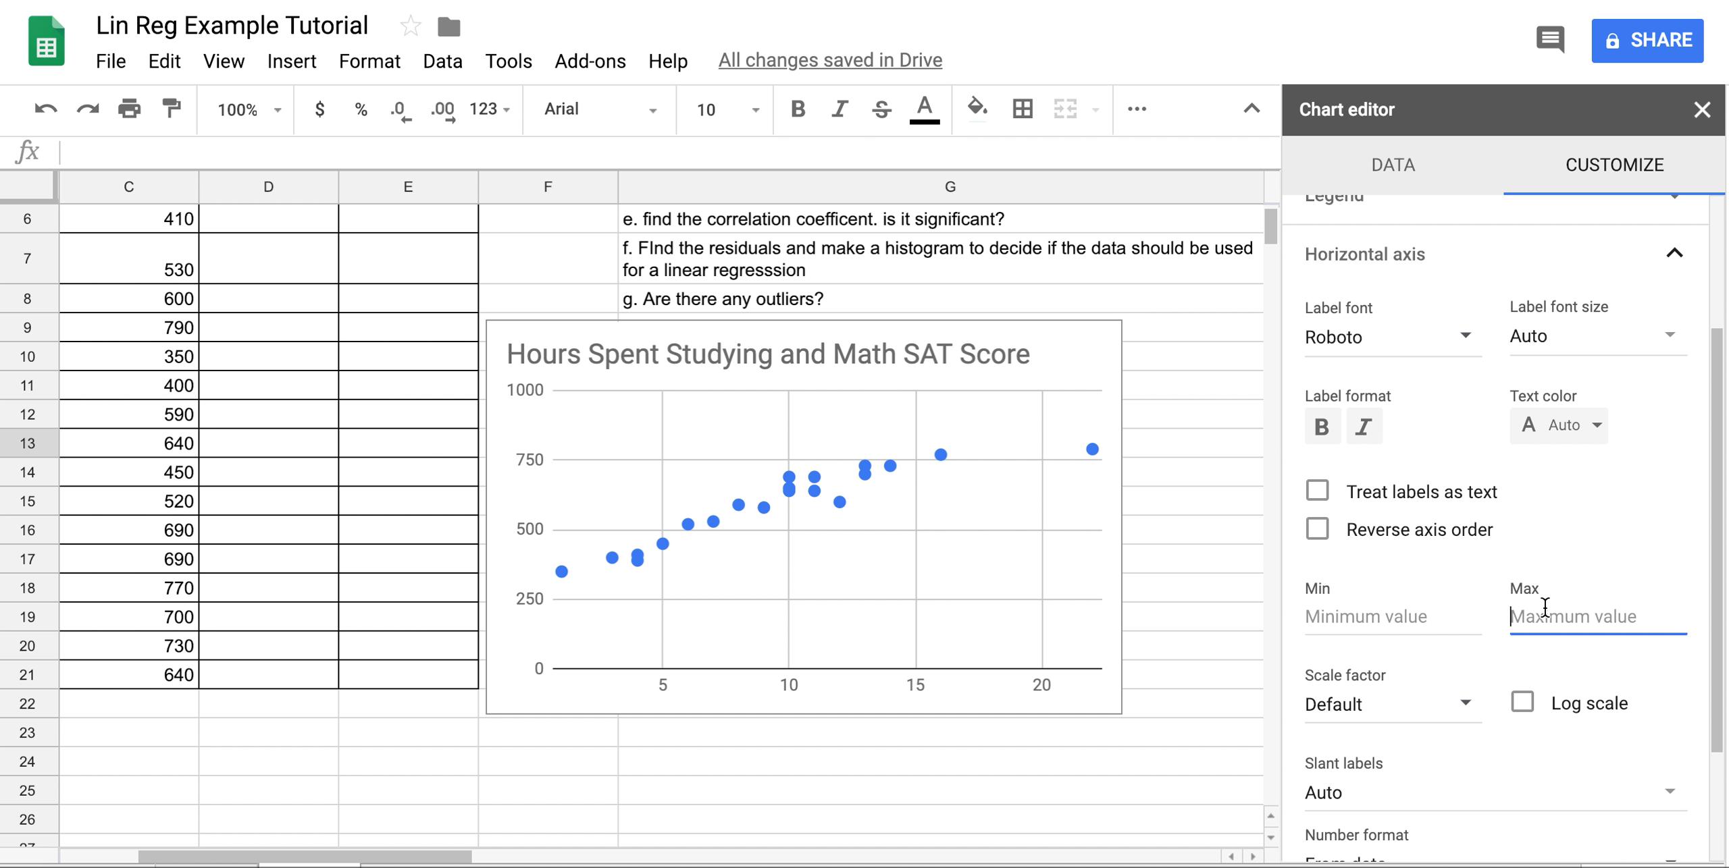
{"action": "type", "text": "30"}
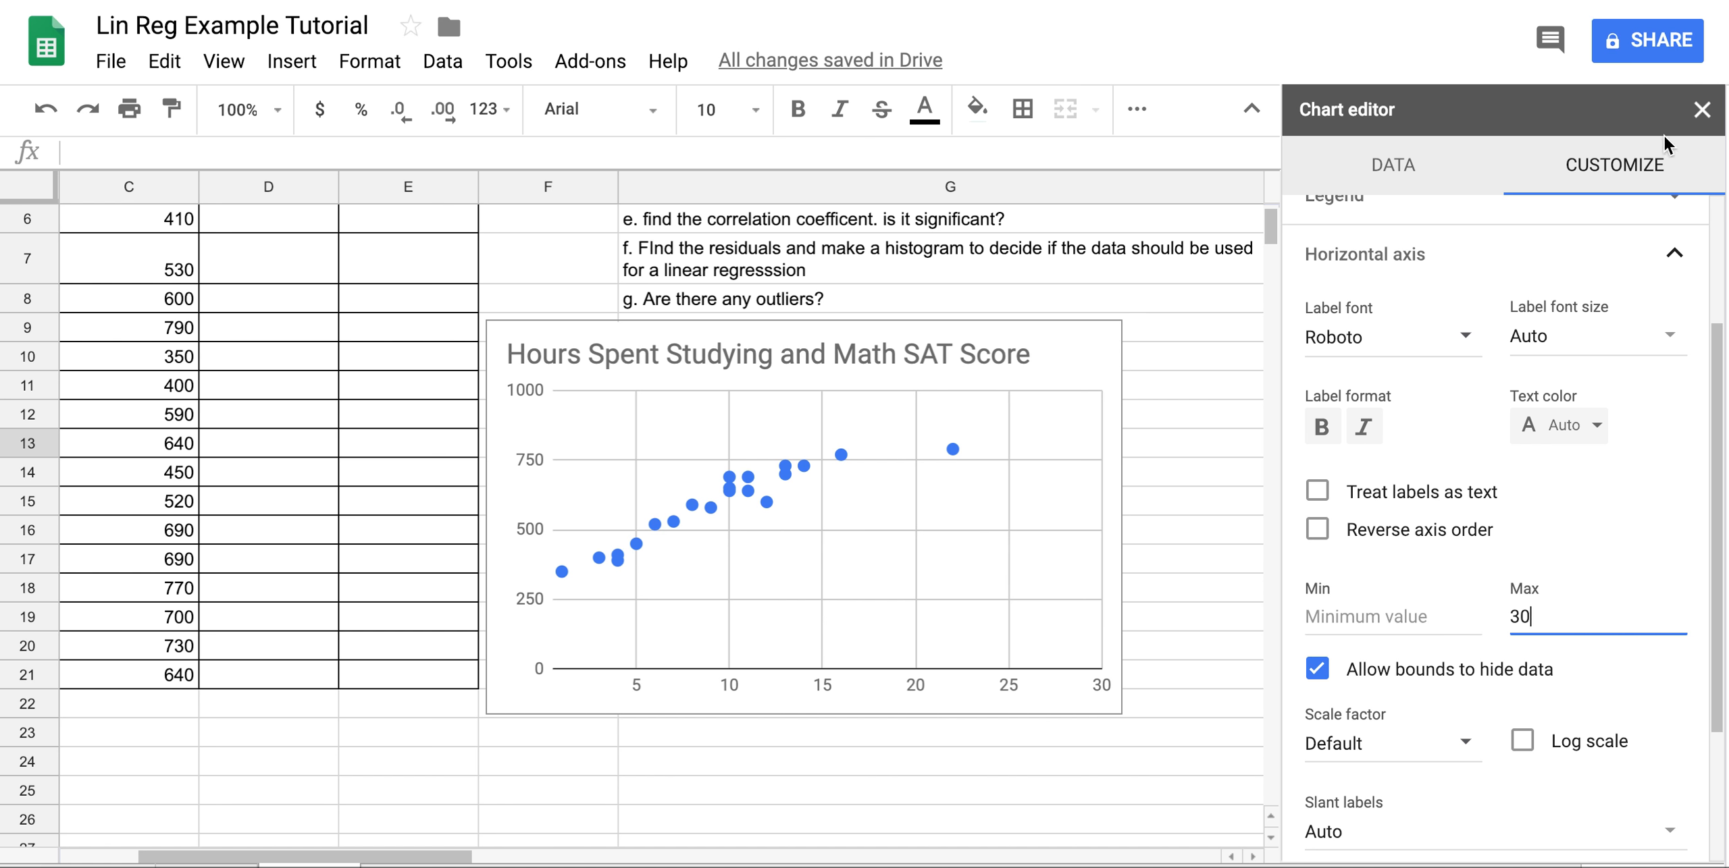
{"action": "left_click", "coordinate": [1702, 110]}
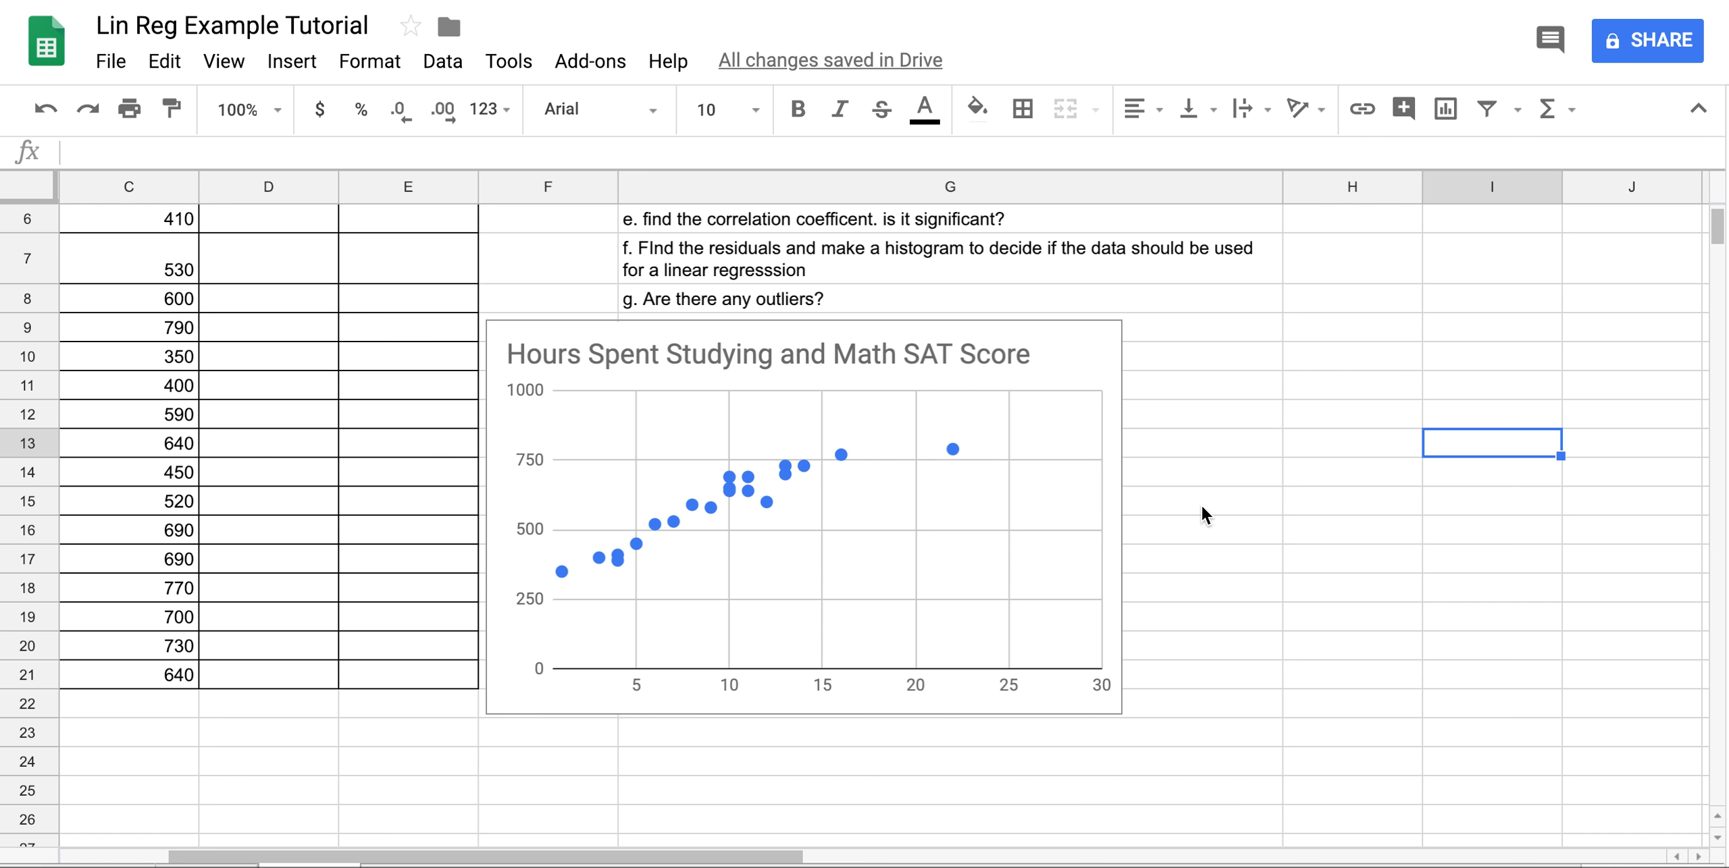
Reopen the chart editor and expand the Series section under Customize.
{"action": "scroll", "coordinate": [1202, 506], "scroll_direction": "up", "scroll_amount": 5}
{"action": "scroll", "coordinate": [1202, 507], "scroll_direction": "left", "scroll_amount": 5}
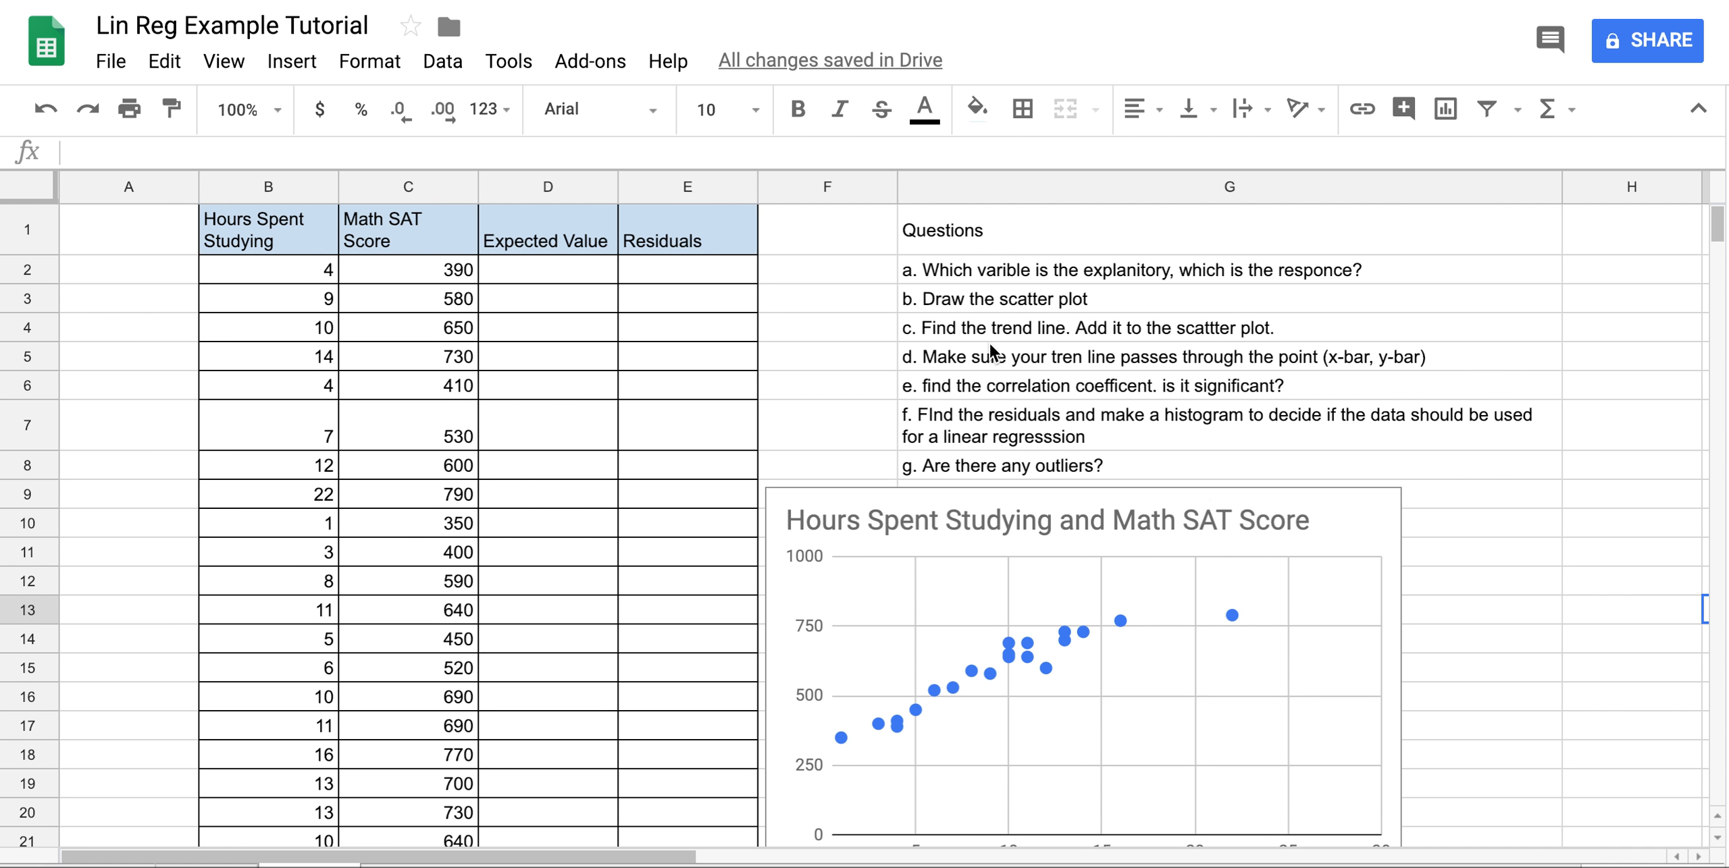
{"action": "left_click", "coordinate": [1384, 512]}
{"action": "left_click", "coordinate": [1381, 511]}
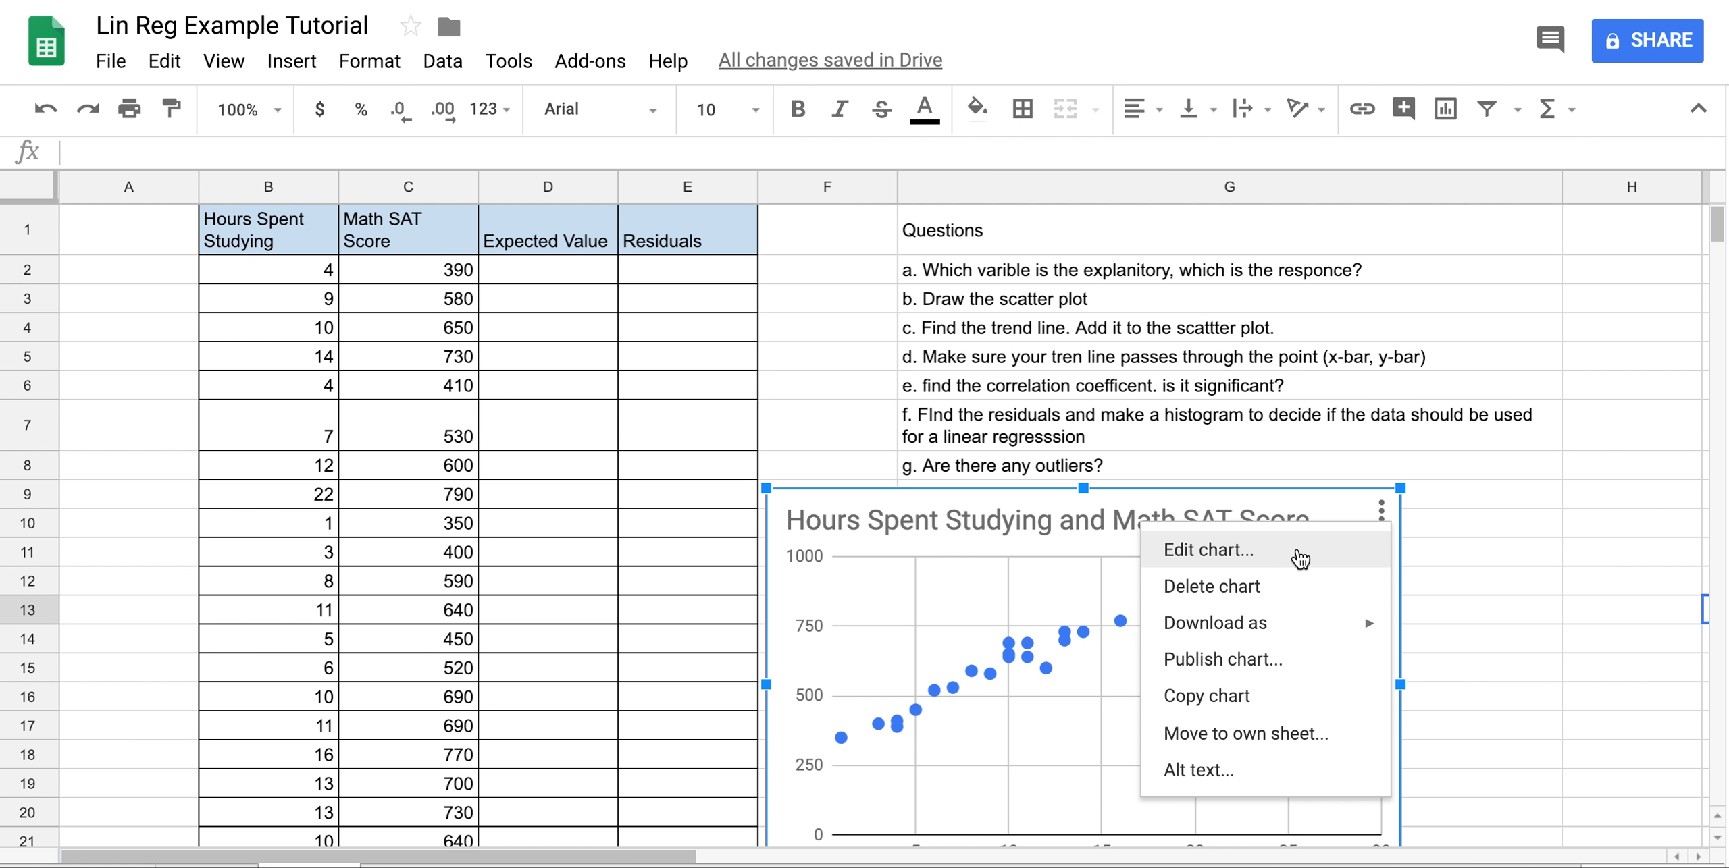
{"action": "left_click", "coordinate": [1299, 550]}
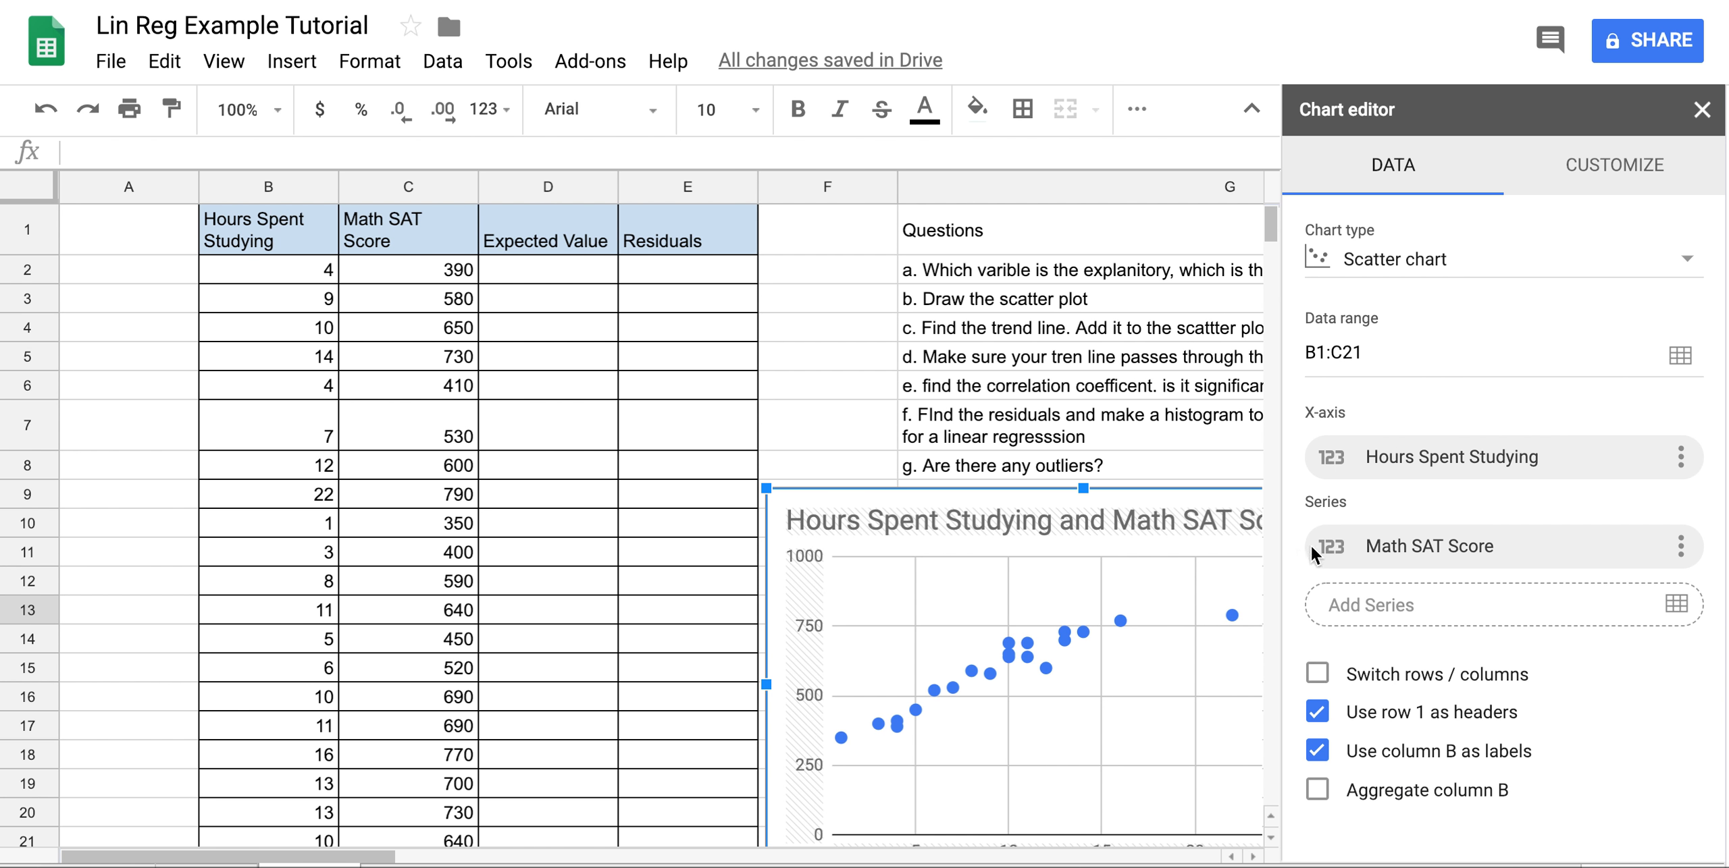
{"action": "left_click", "coordinate": [1614, 168]}
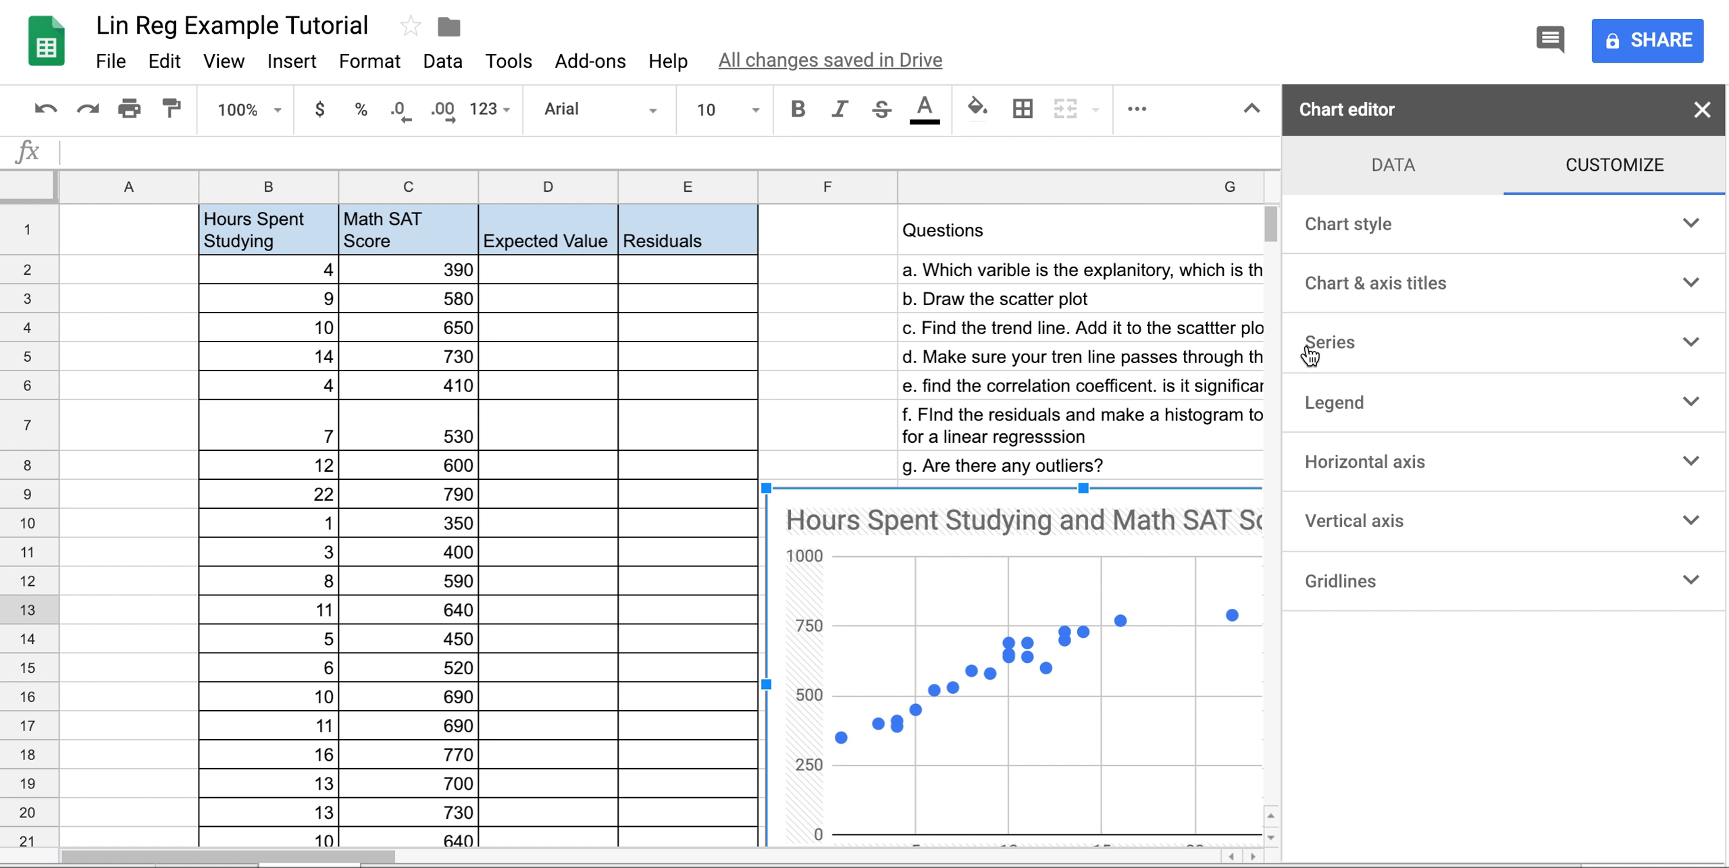
{"action": "left_click", "coordinate": [1690, 343]}
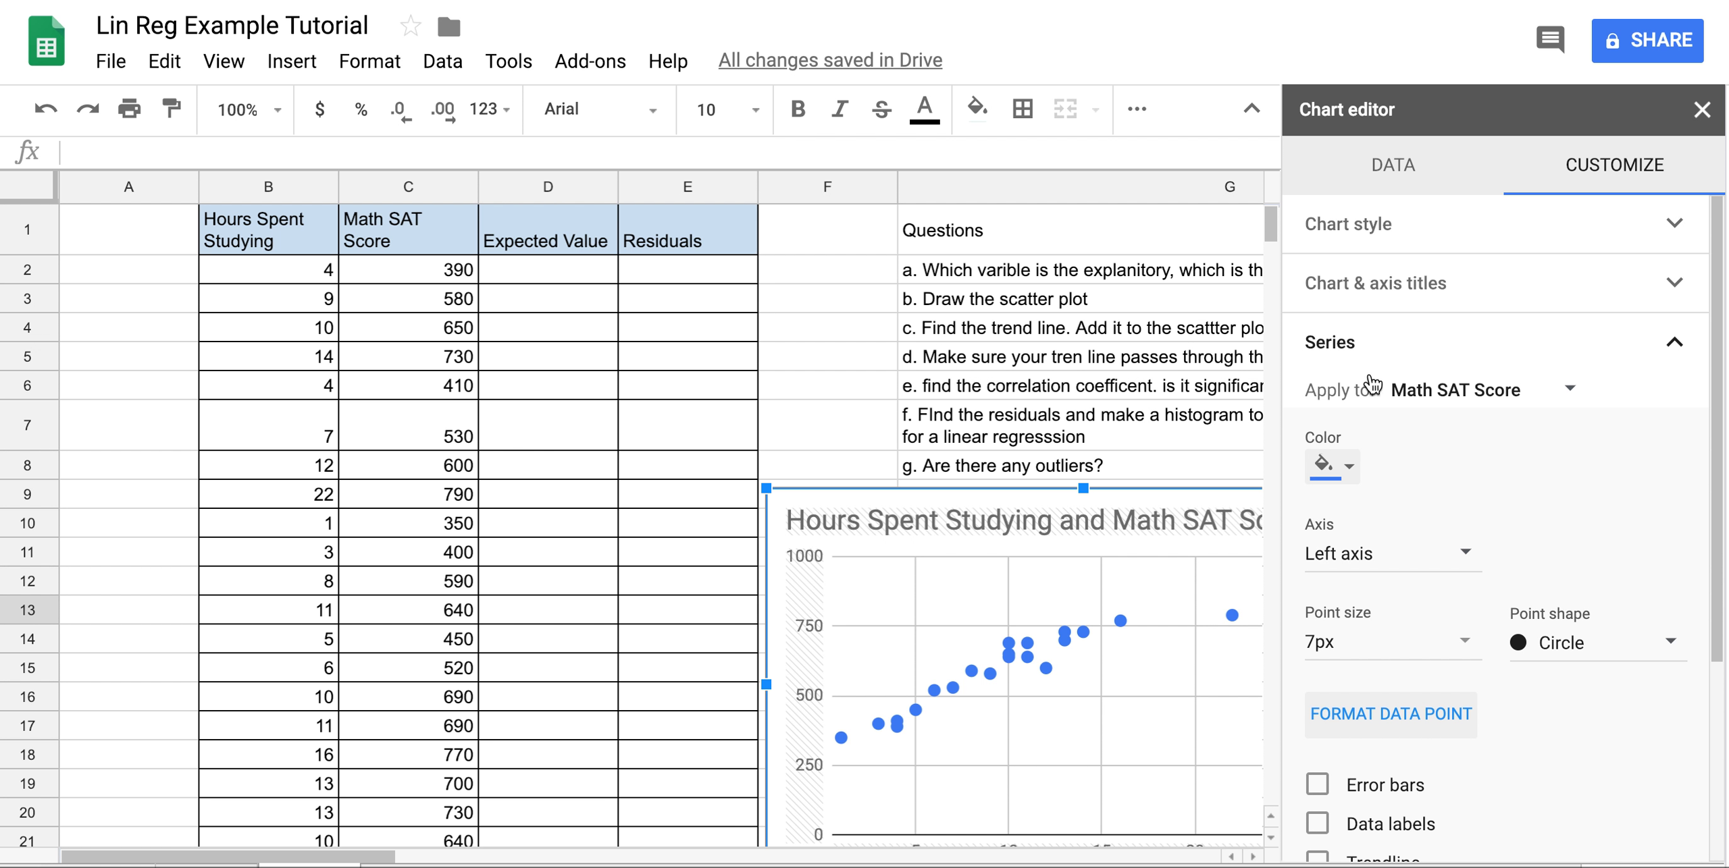
{"action": "scroll", "coordinate": [1596, 430], "scroll_direction": "down", "scroll_amount": 4}
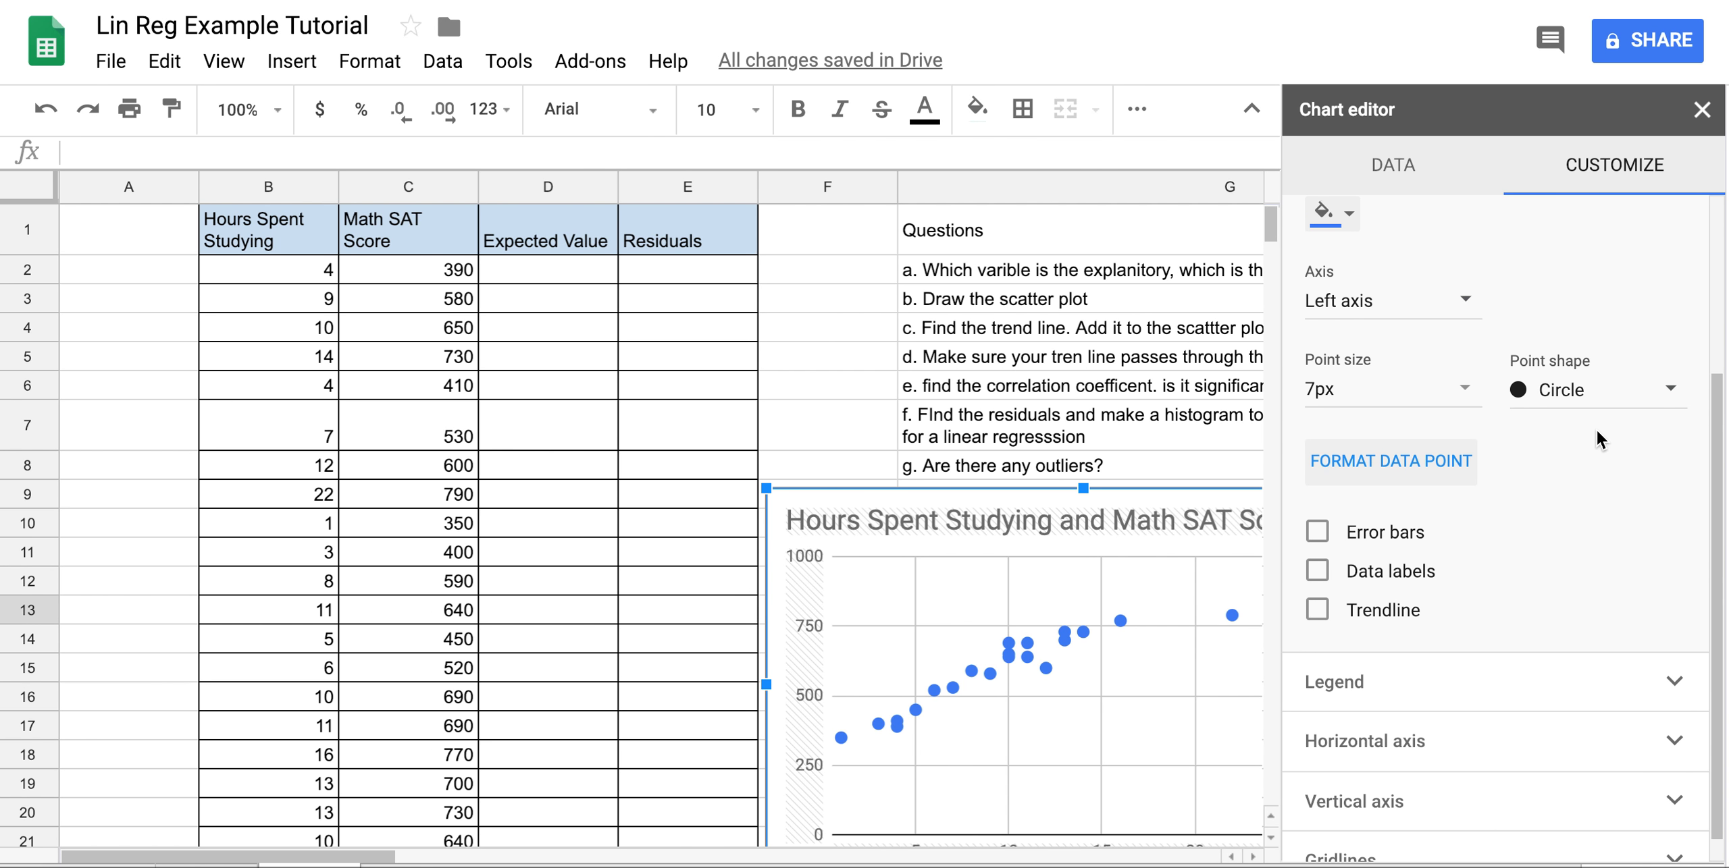
{"action": "scroll", "coordinate": [1453, 230], "scroll_direction": "down", "scroll_amount": 1}
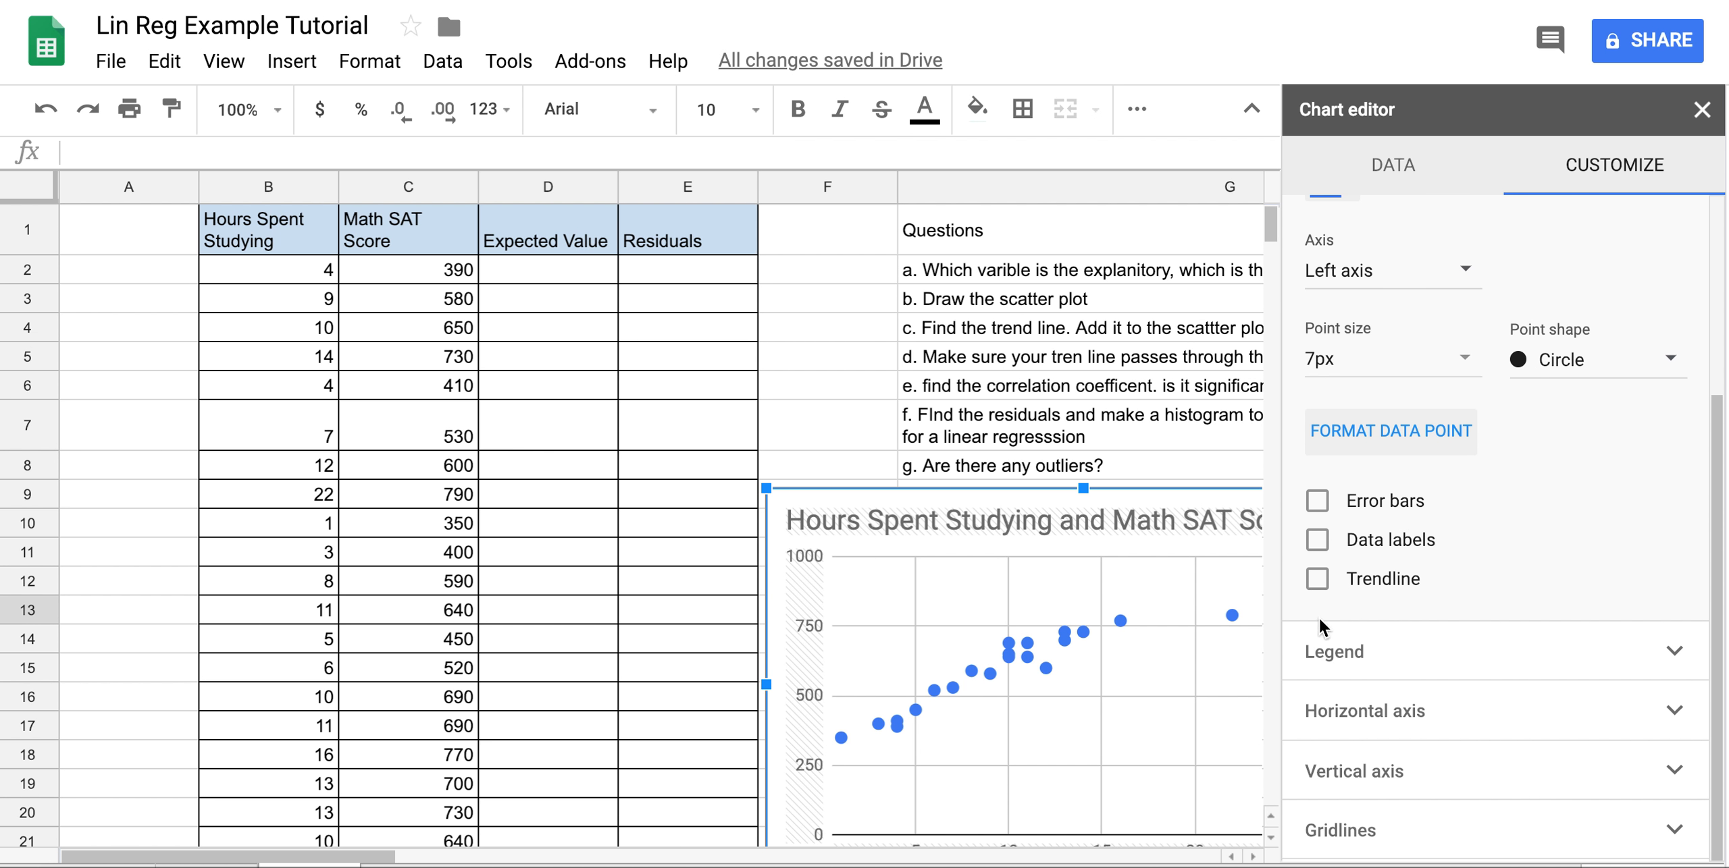
Add a trendline labelled with its equation 25.3*x + 353 and R² = 0.872.
{"action": "left_click", "coordinate": [1317, 580]}
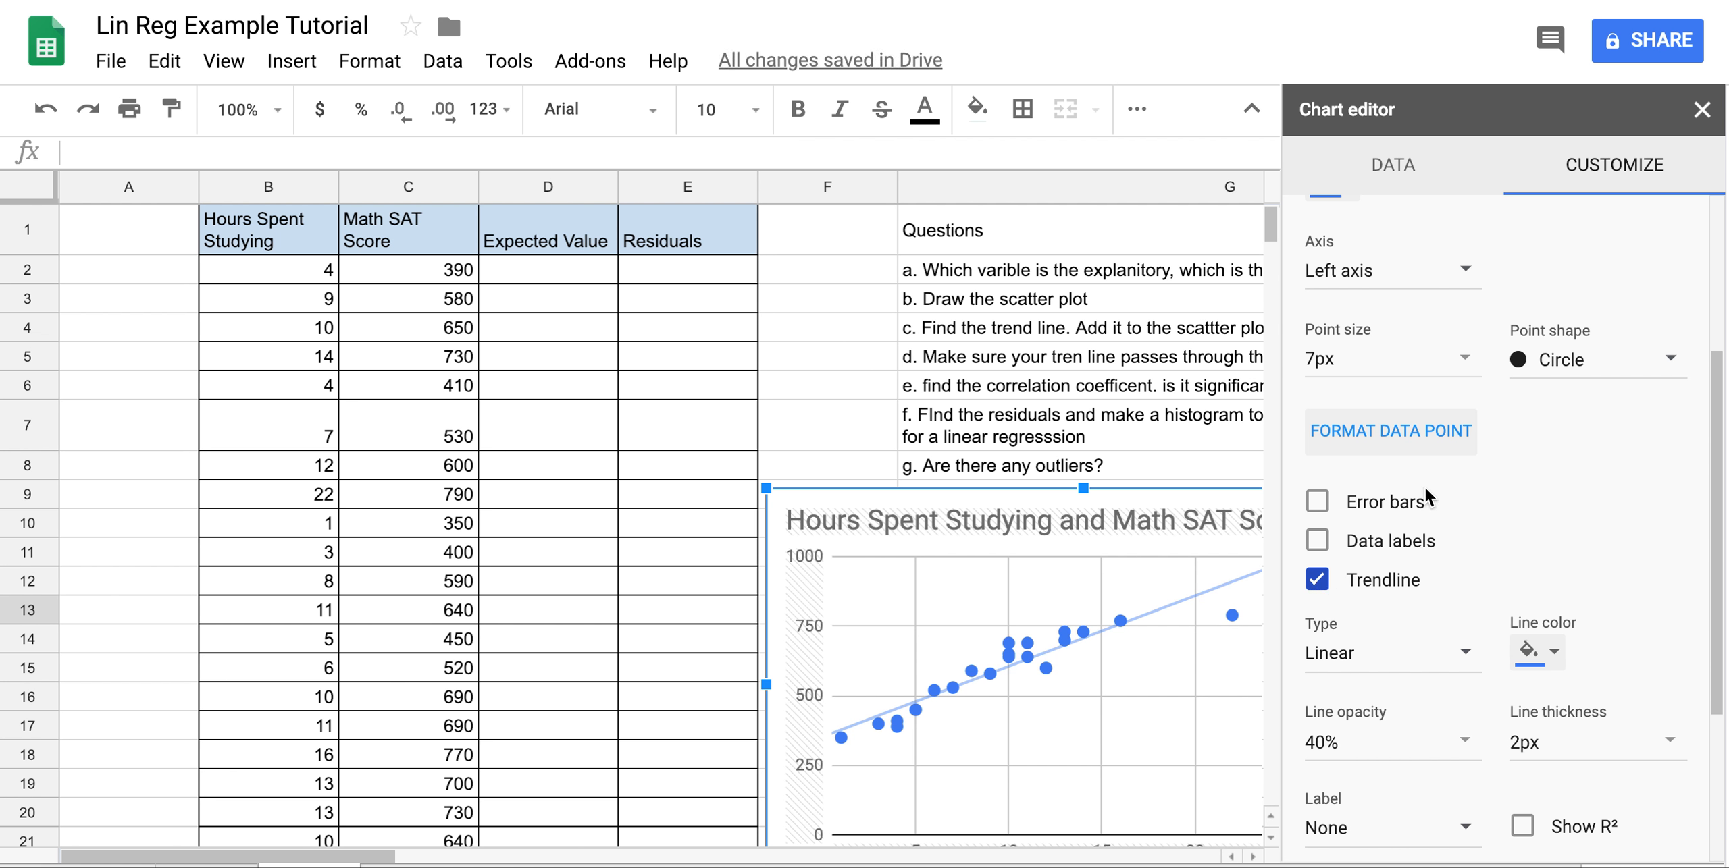
{"action": "scroll", "coordinate": [1425, 488], "scroll_direction": "down", "scroll_amount": 3}
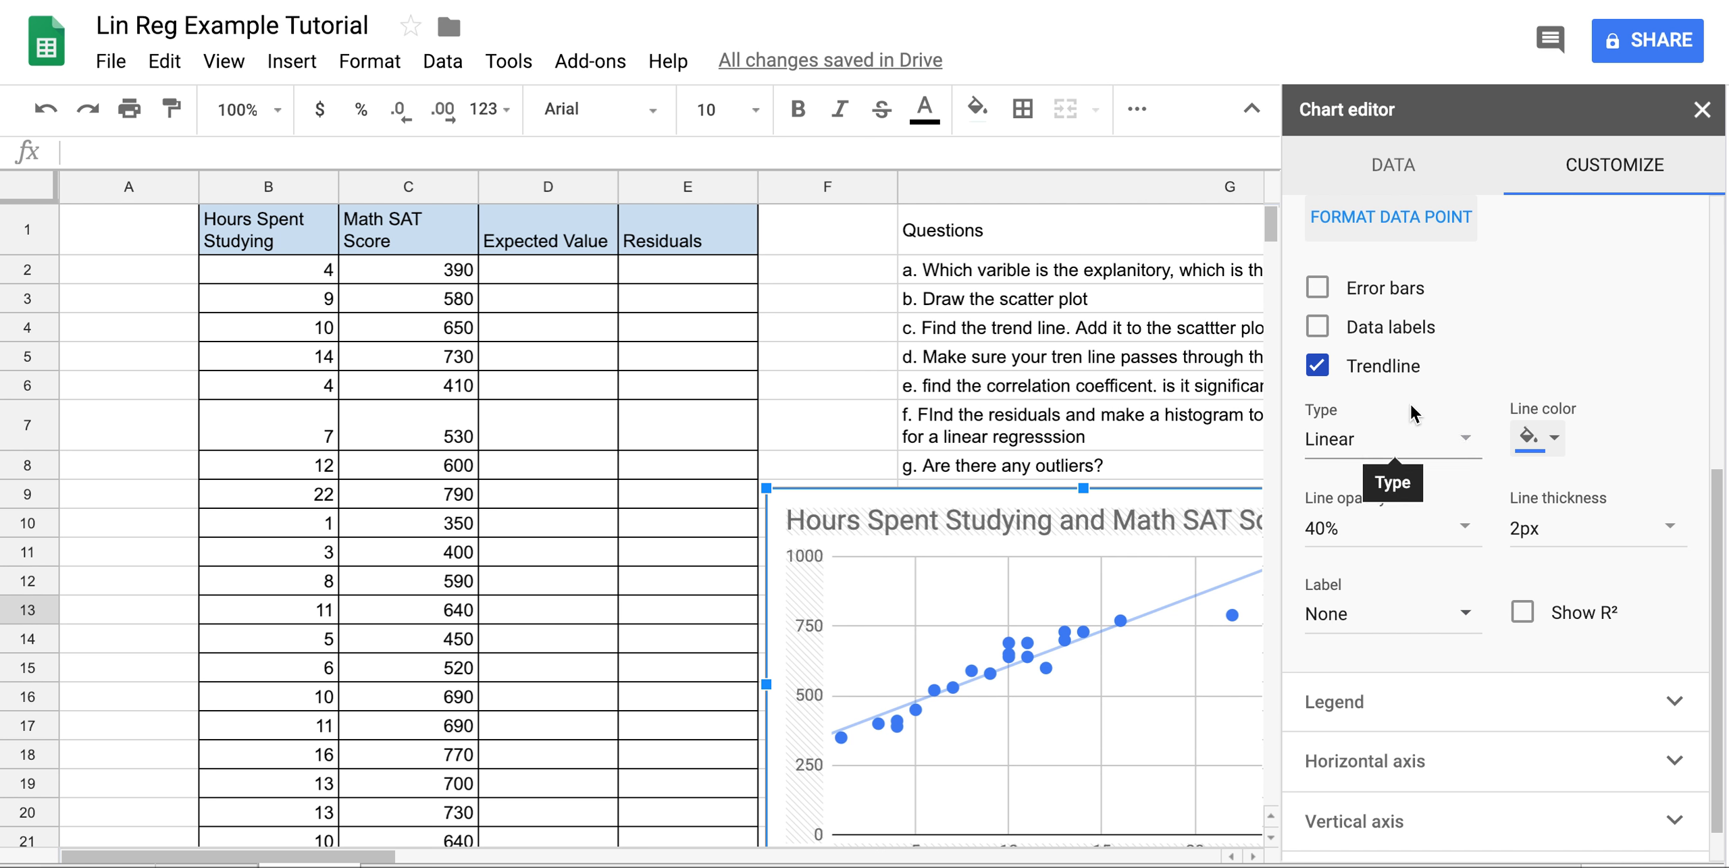
{"action": "left_click", "coordinate": [1430, 620]}
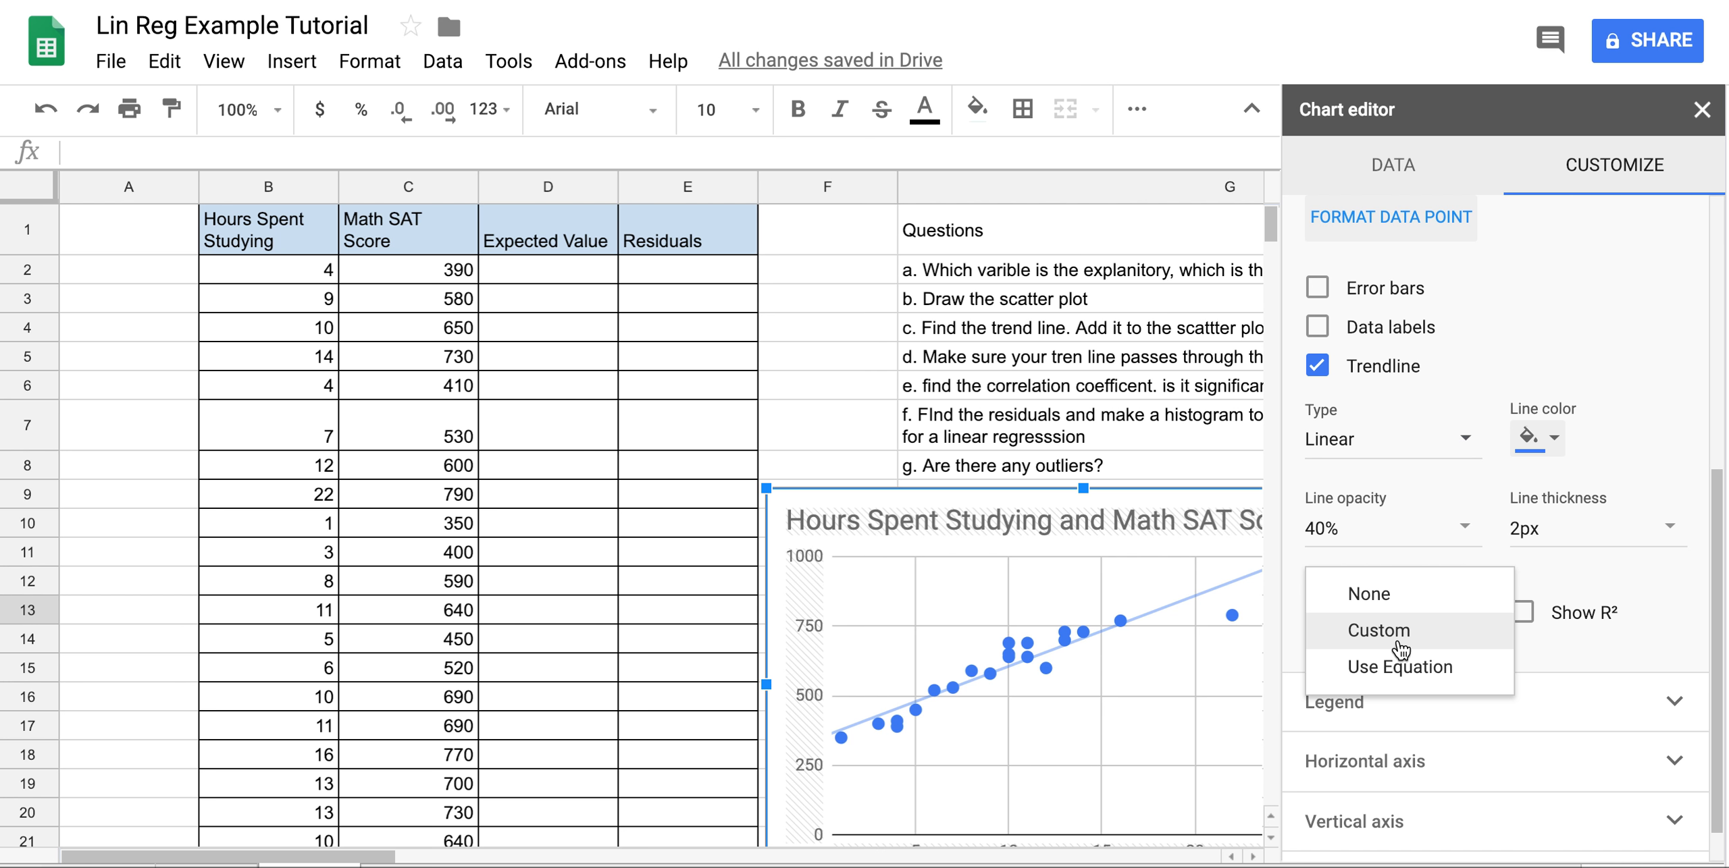
{"action": "left_click", "coordinate": [1409, 675]}
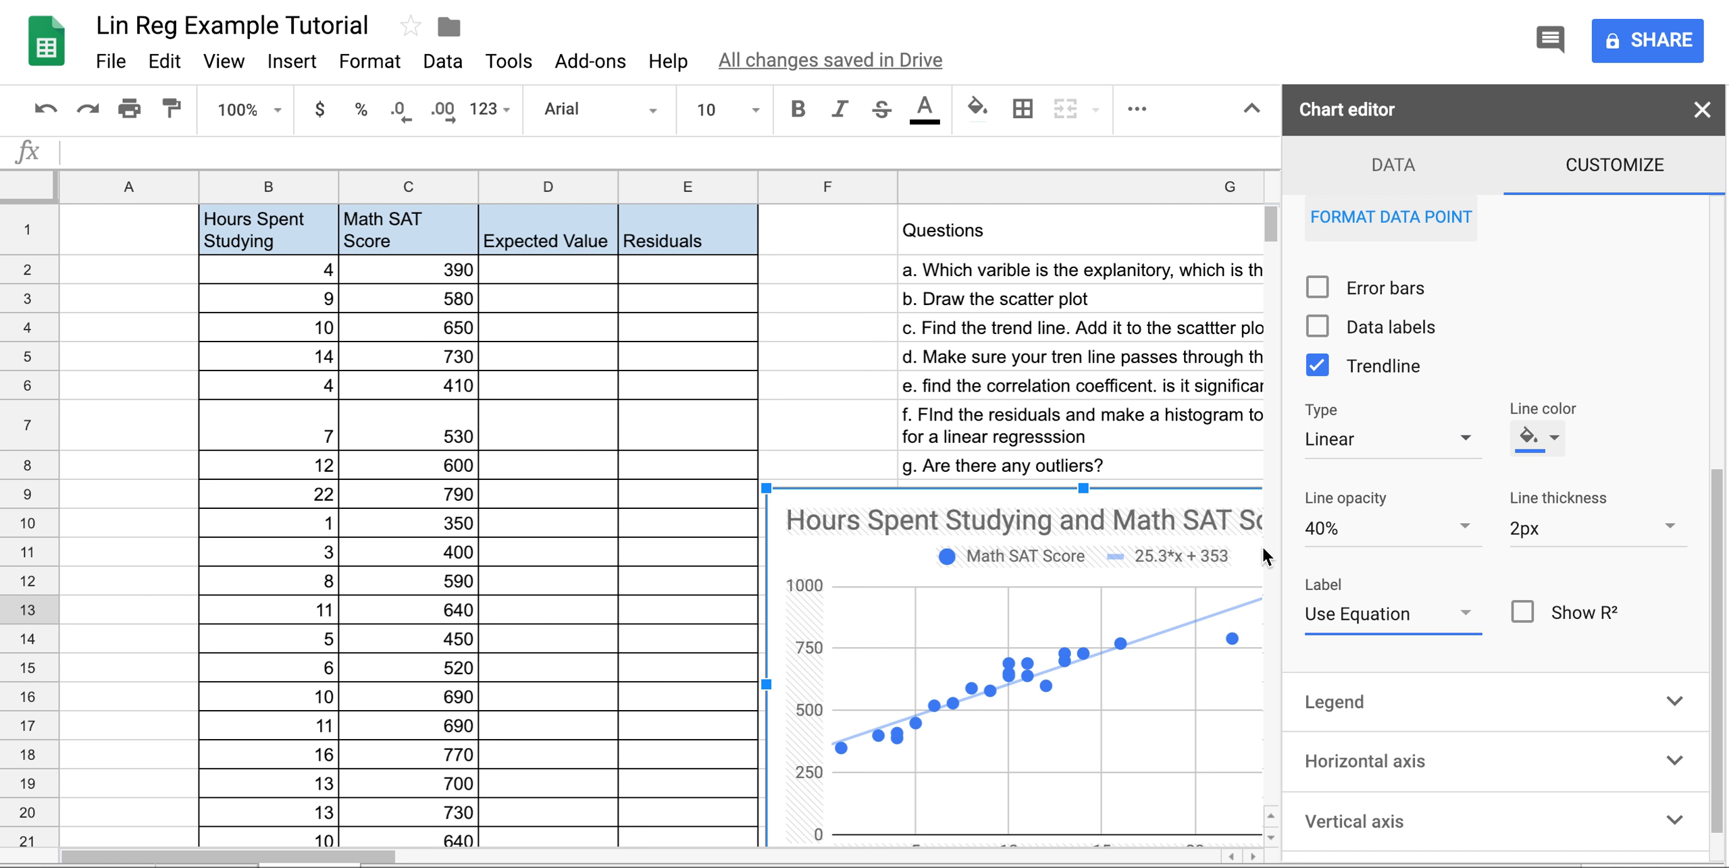
{"action": "left_click", "coordinate": [1523, 614]}
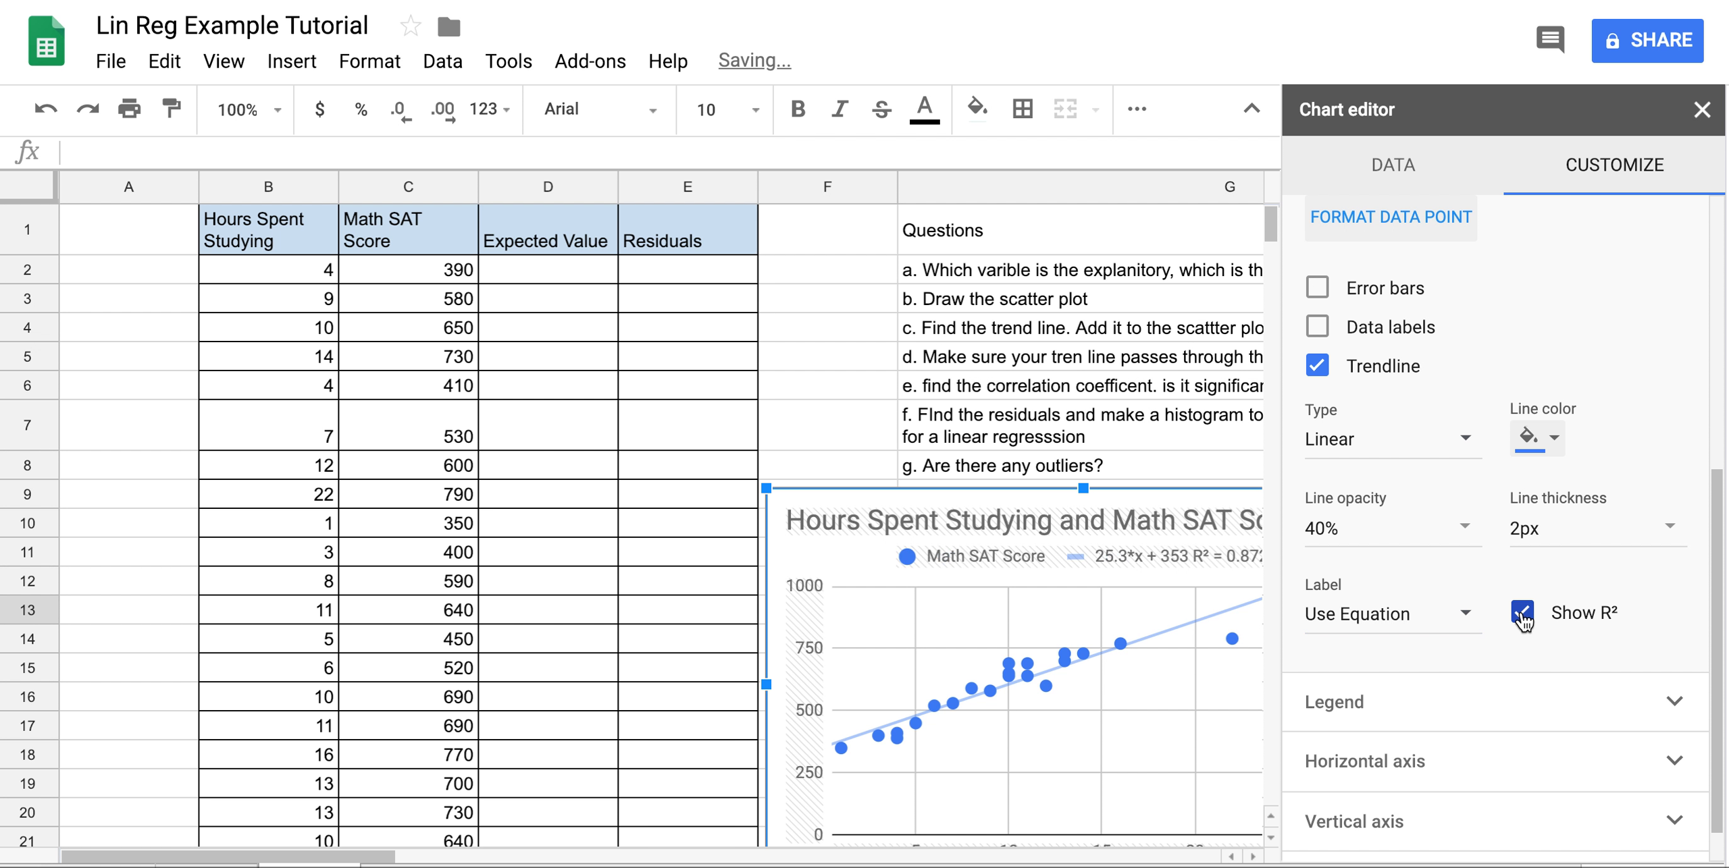
{"action": "left_click", "coordinate": [1702, 110]}
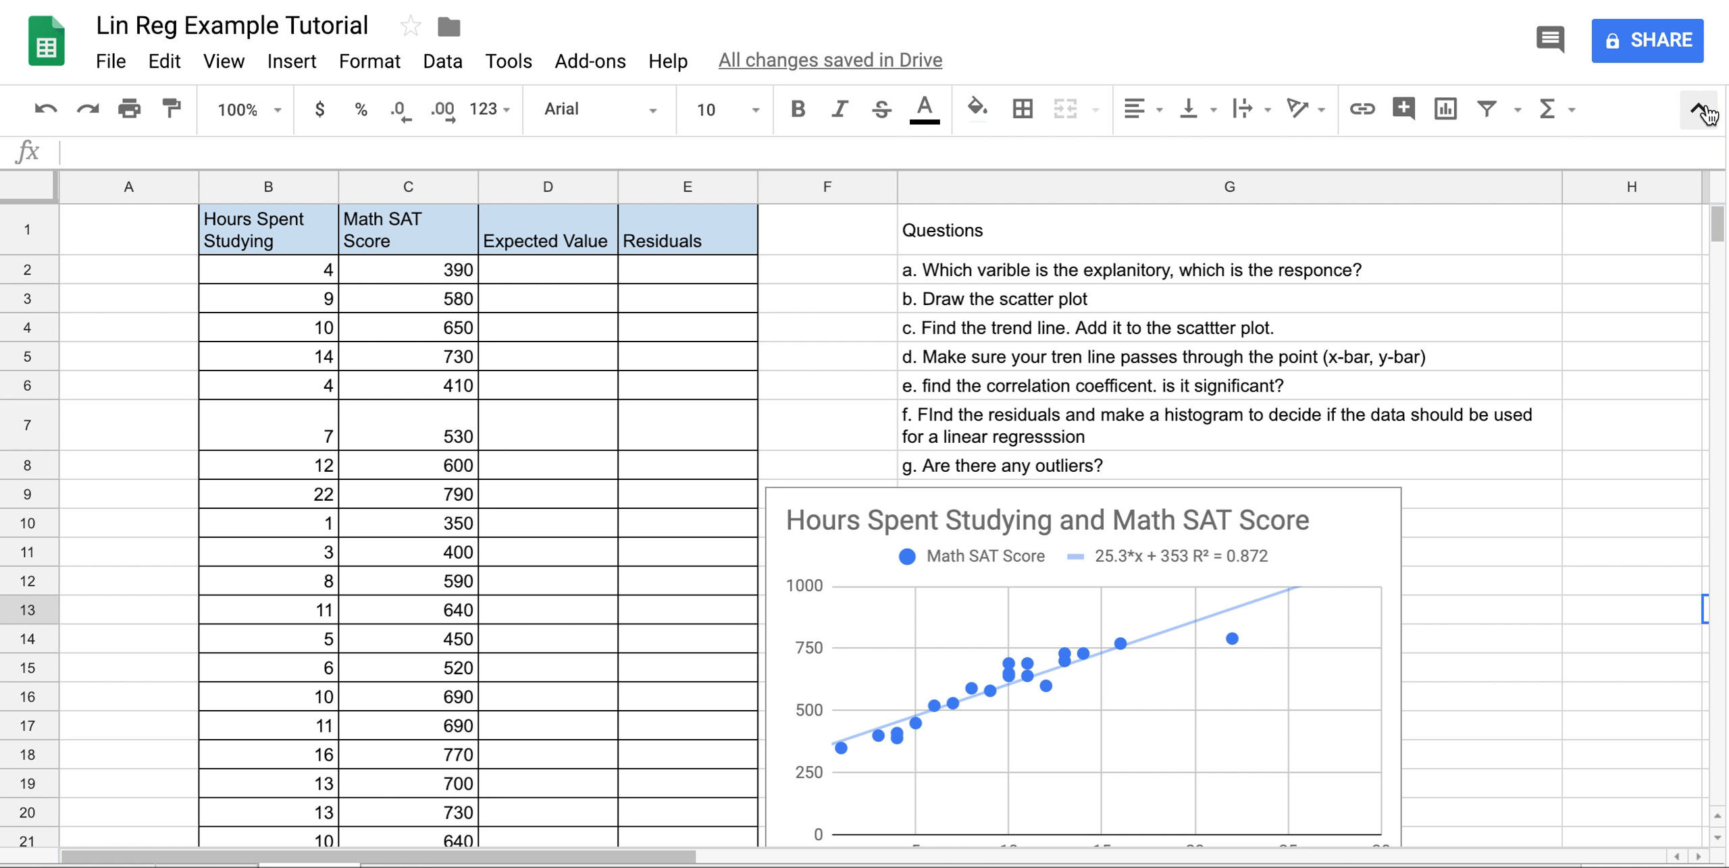
Add the missing 'd' in G5 so question d reads 'trend line' instead of 'tren line'.
{"action": "scroll", "coordinate": [1558, 445], "scroll_direction": "down", "scroll_amount": 1}
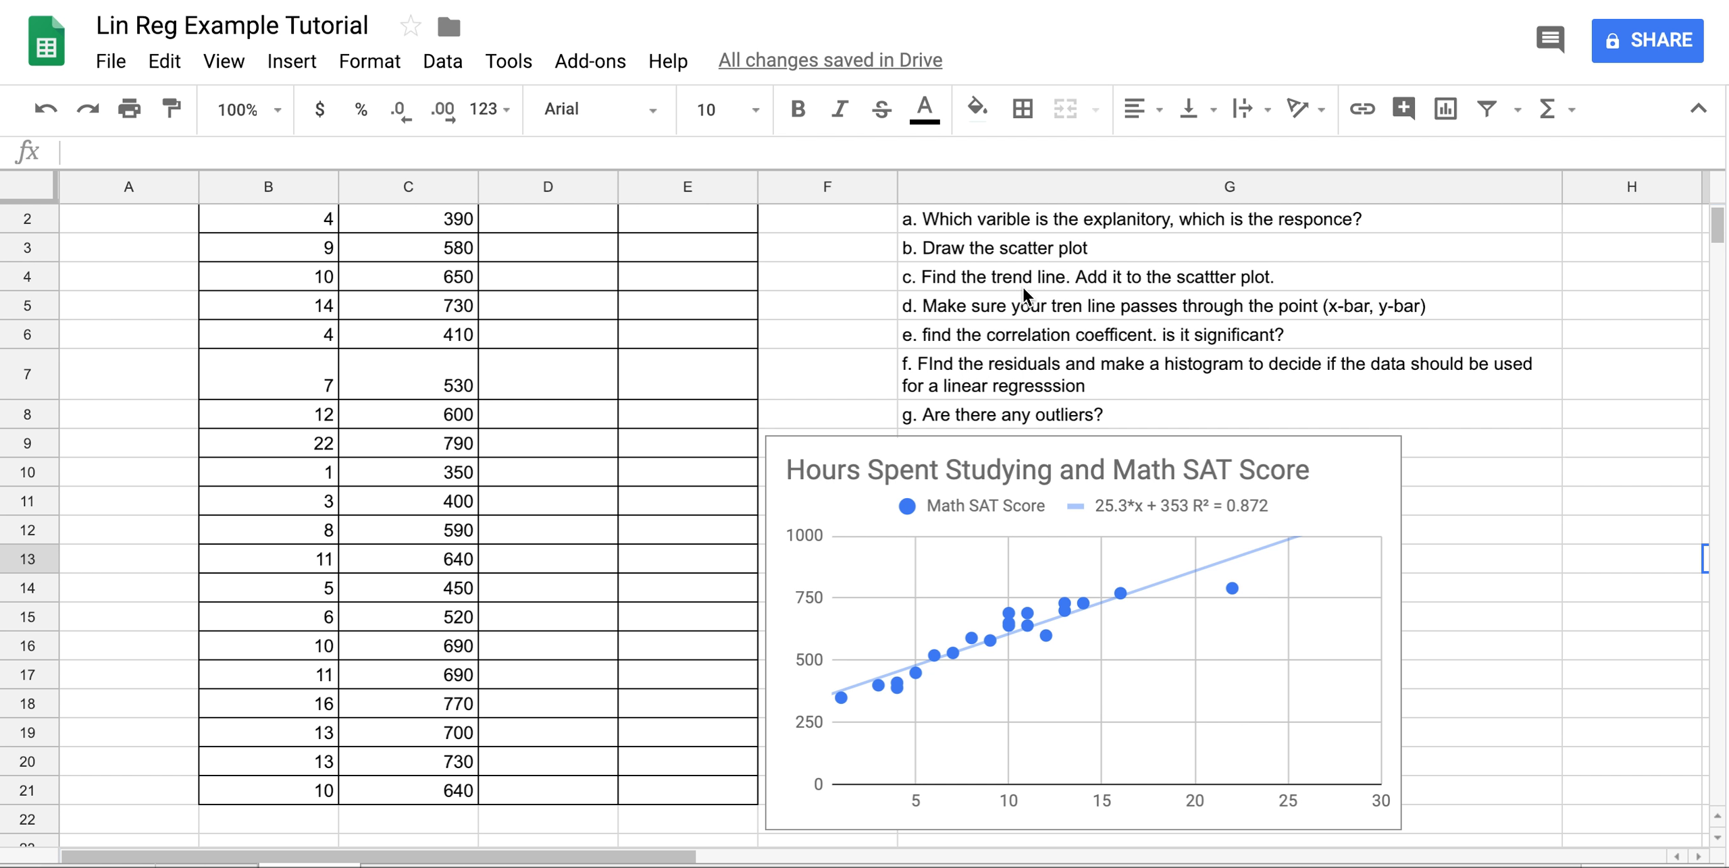
{"action": "scroll", "coordinate": [1022, 287], "scroll_direction": "down", "scroll_amount": 1}
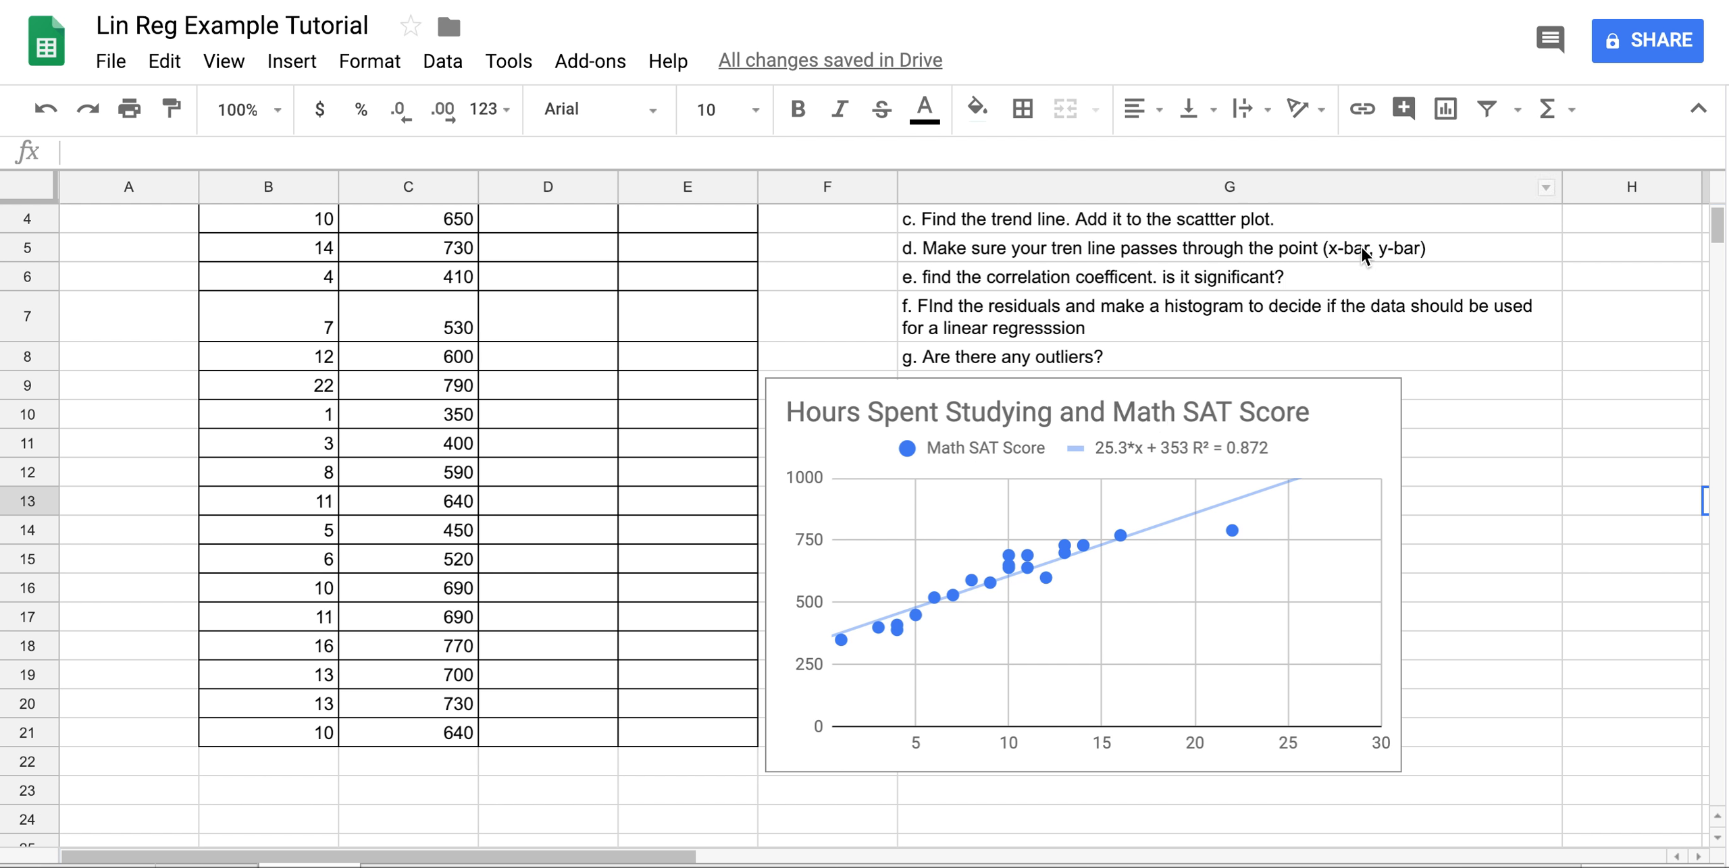
{"action": "left_click", "coordinate": [1081, 255]}
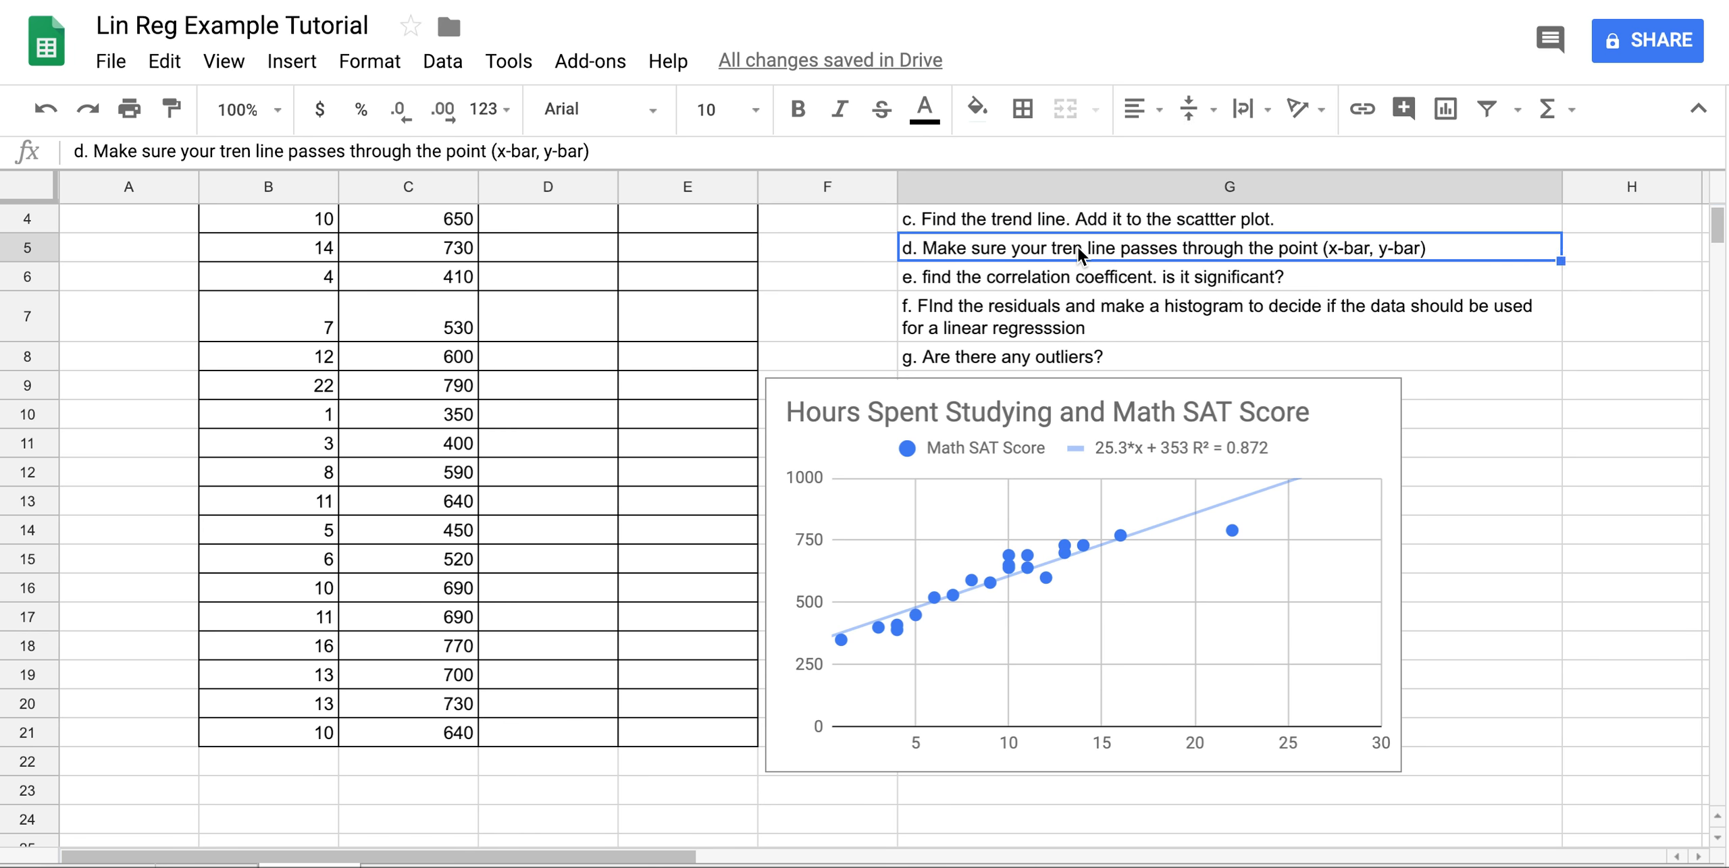
{"action": "left_click", "coordinate": [245, 154]}
{"action": "type", "text": "d"}
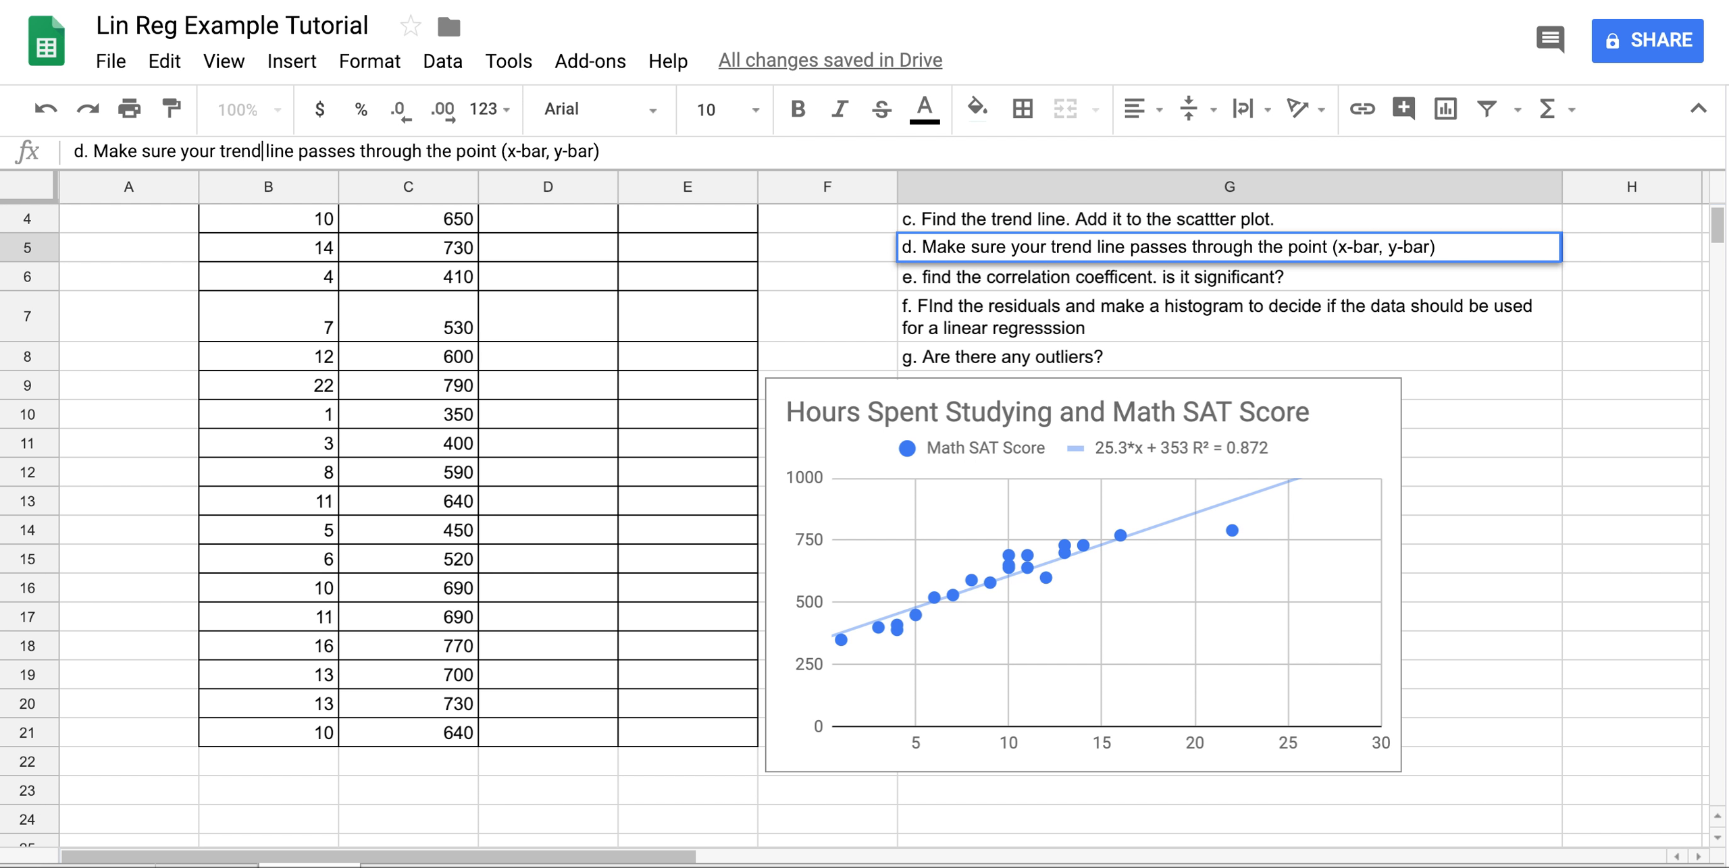
{"action": "key", "text": "Return"}
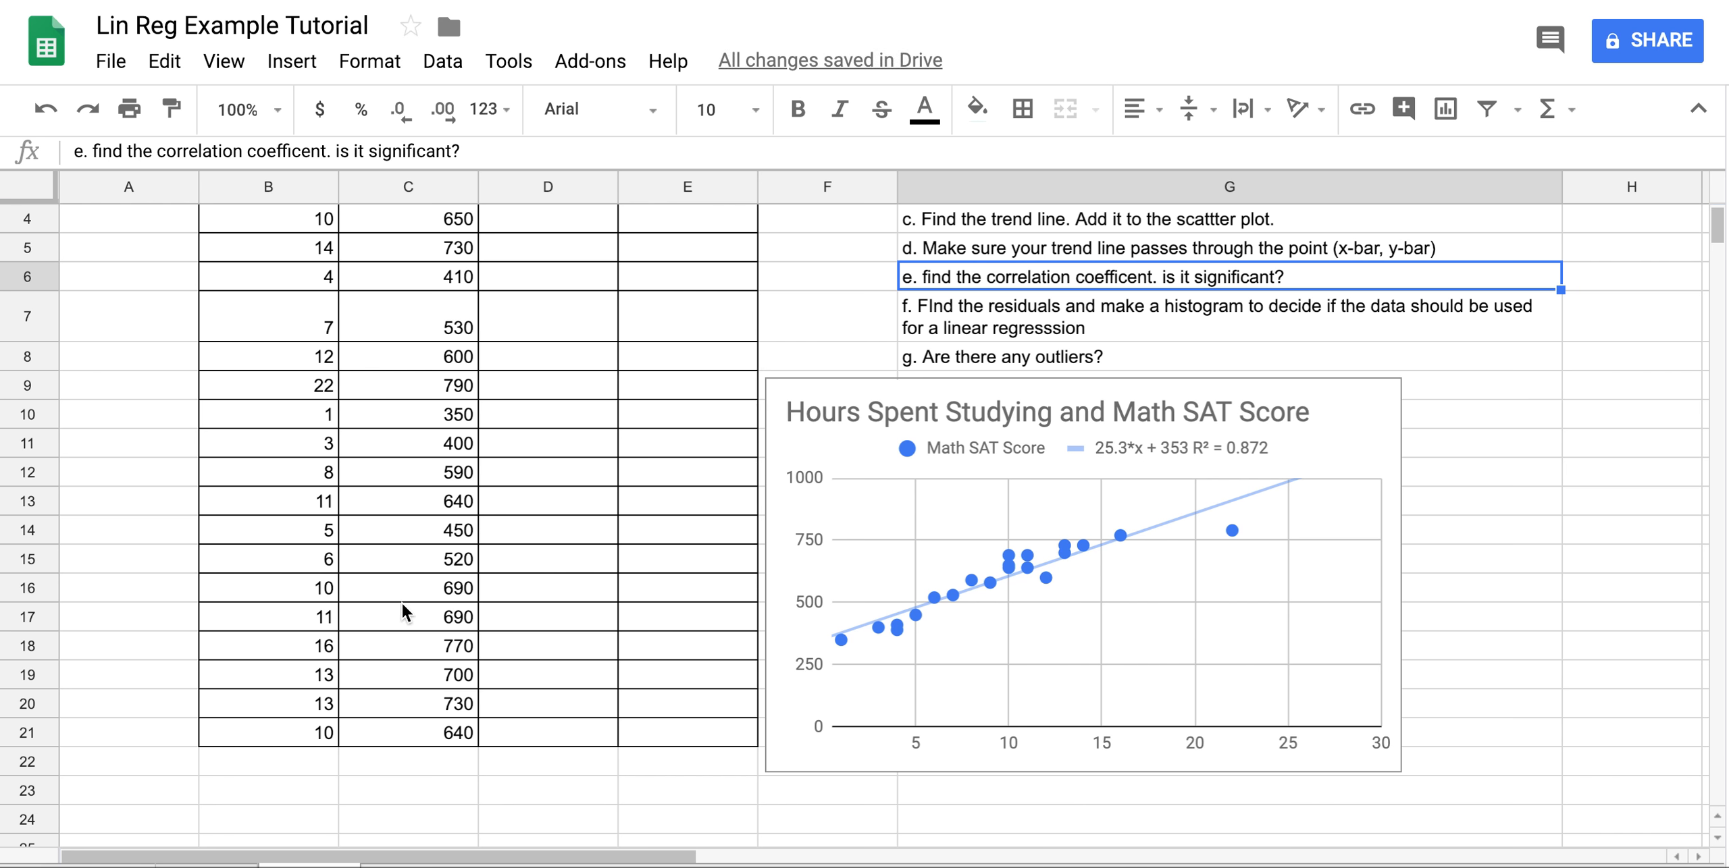
{"action": "scroll", "coordinate": [403, 602], "scroll_direction": "down", "scroll_amount": 2}
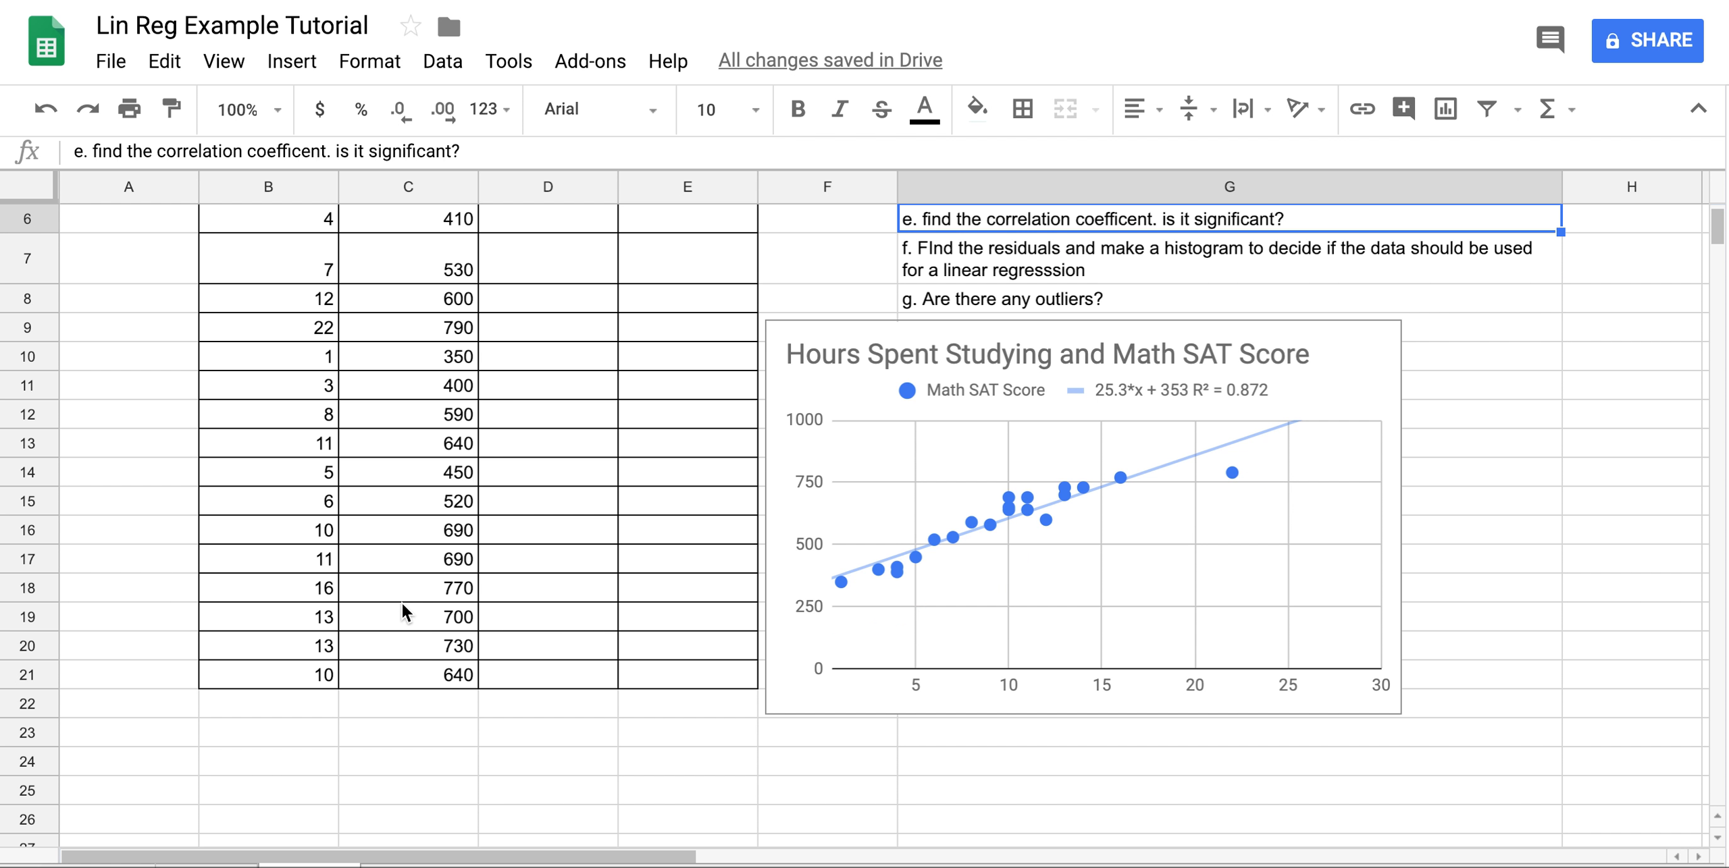
Enter the label (x-bar, y-bar) in A22.
{"action": "left_click", "coordinate": [123, 710]}
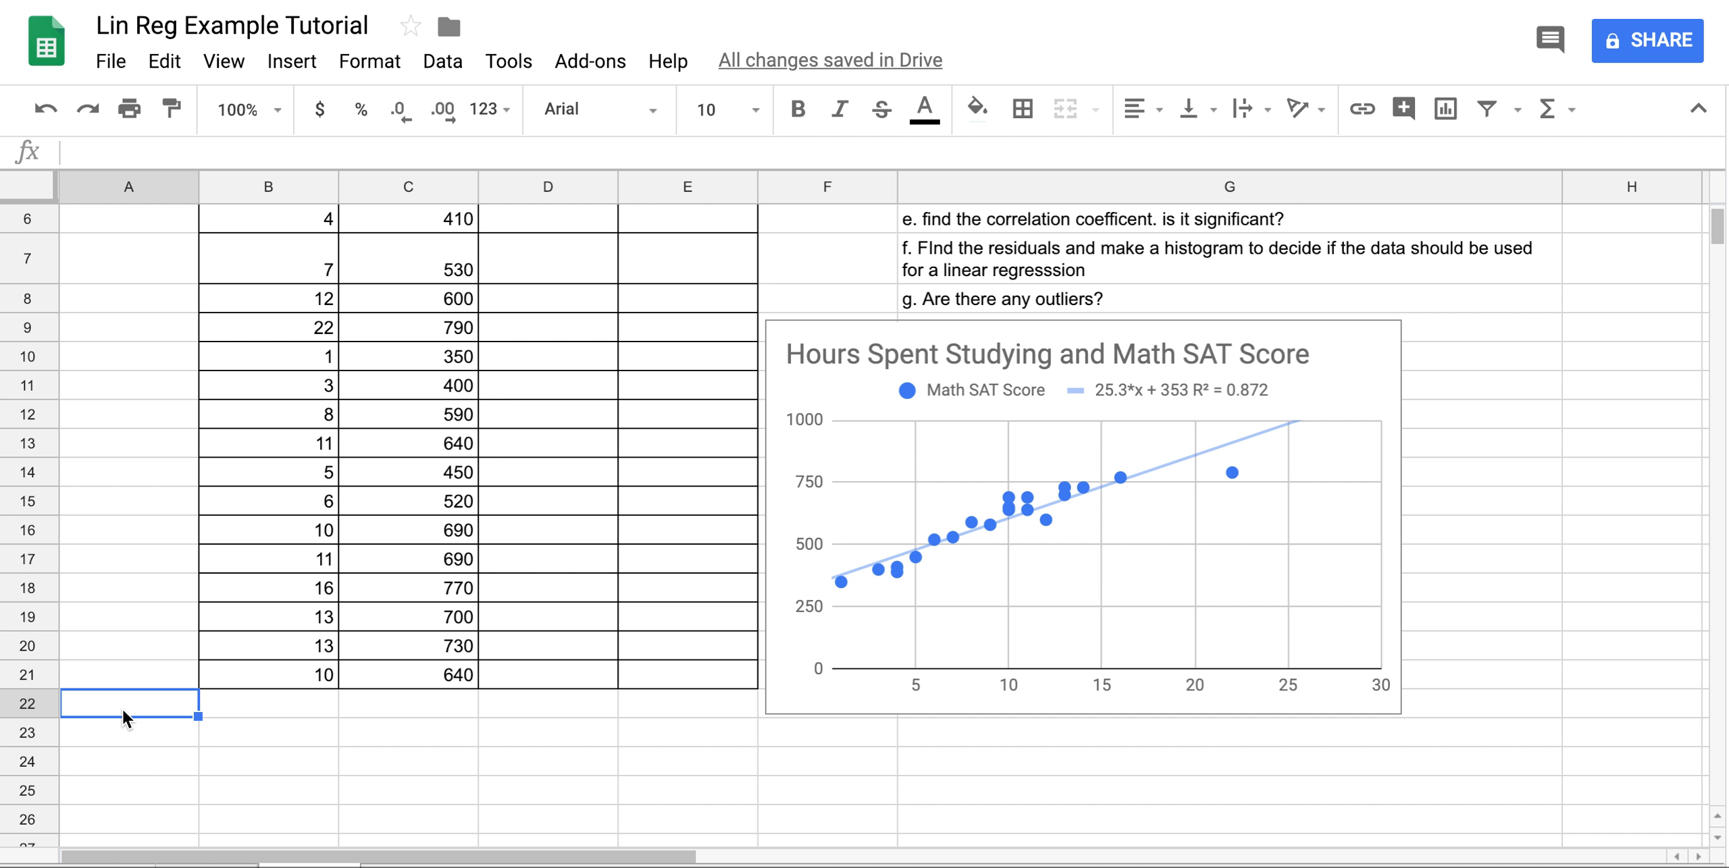
{"action": "type", "text": "("}
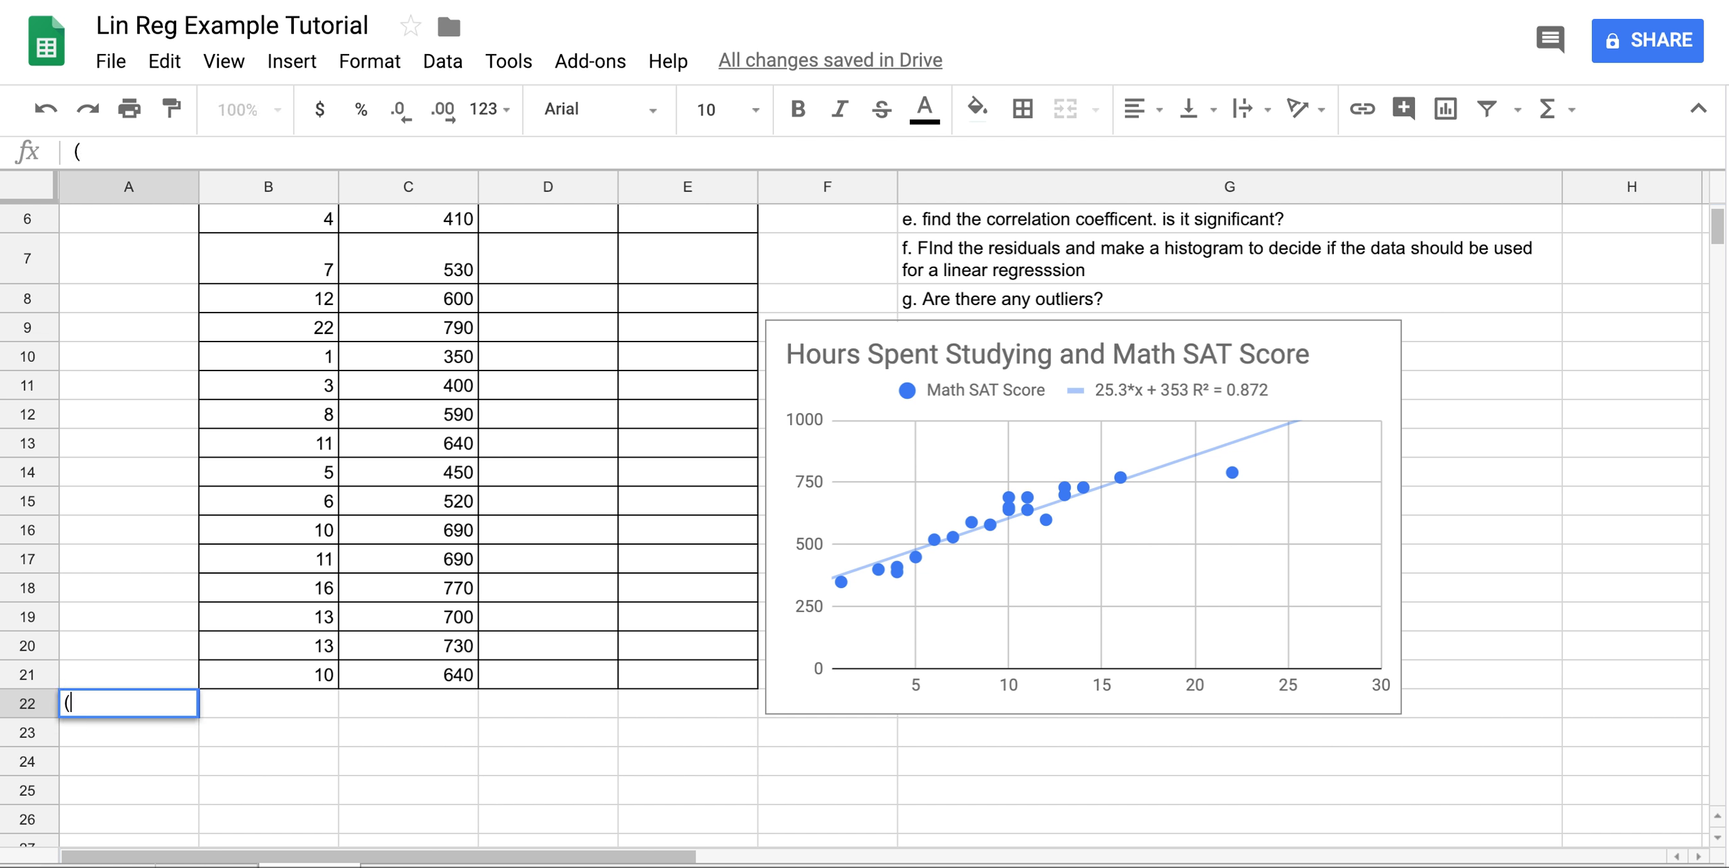
{"action": "type", "text": "x-bar, y-bar"}
{"action": "key", "text": "BackSpace"}
{"action": "type", "text": "r)"}
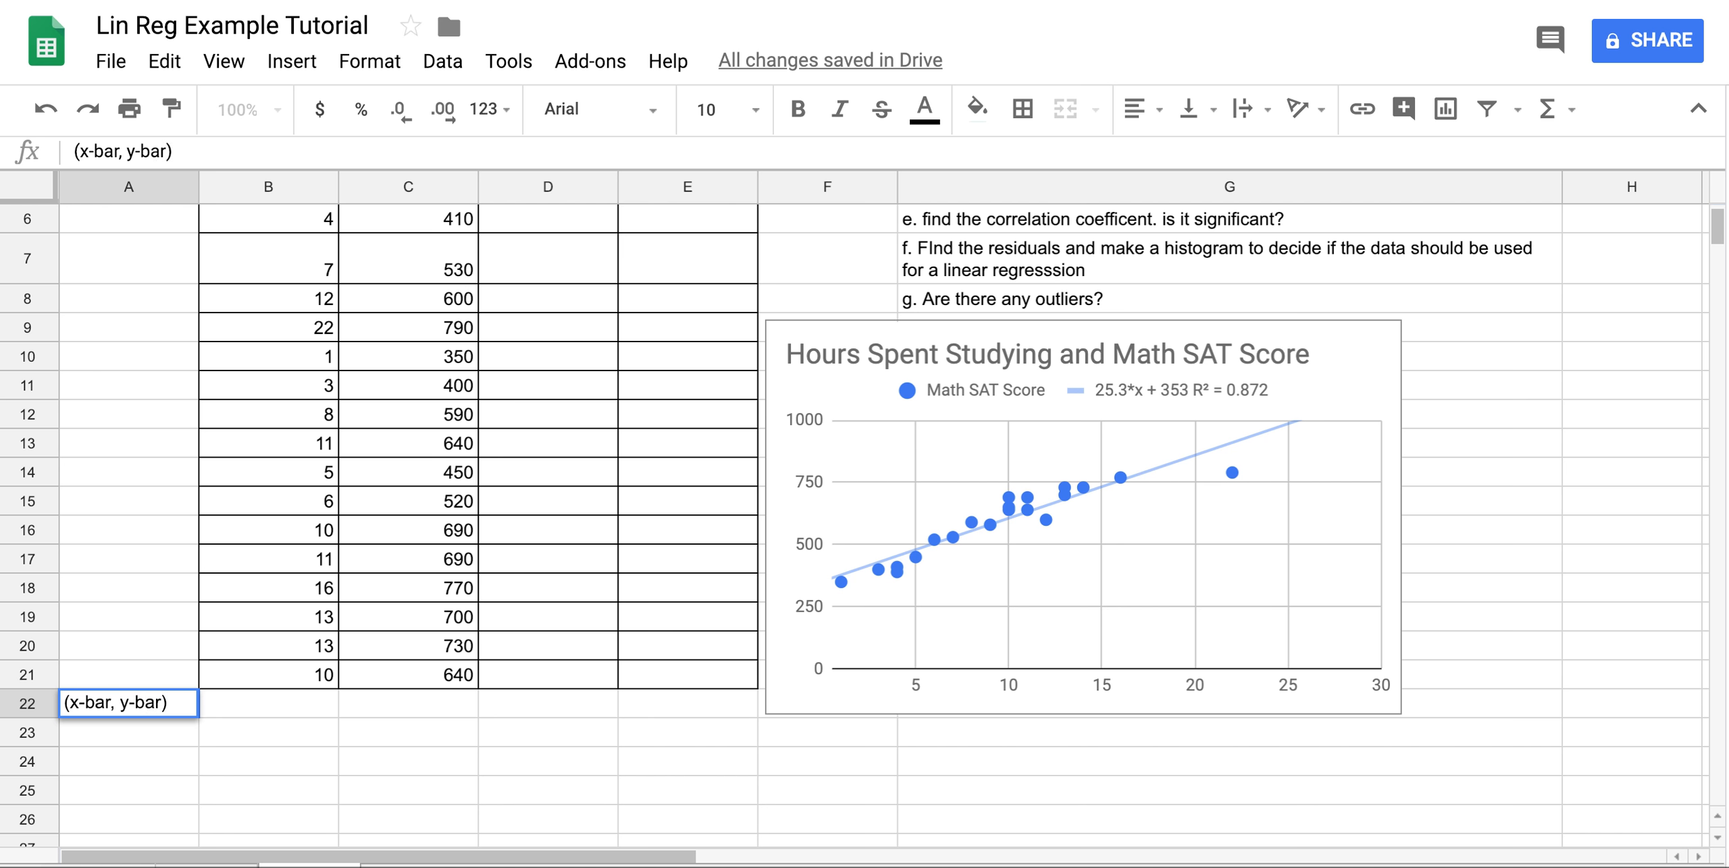
{"action": "key", "text": "Tab"}
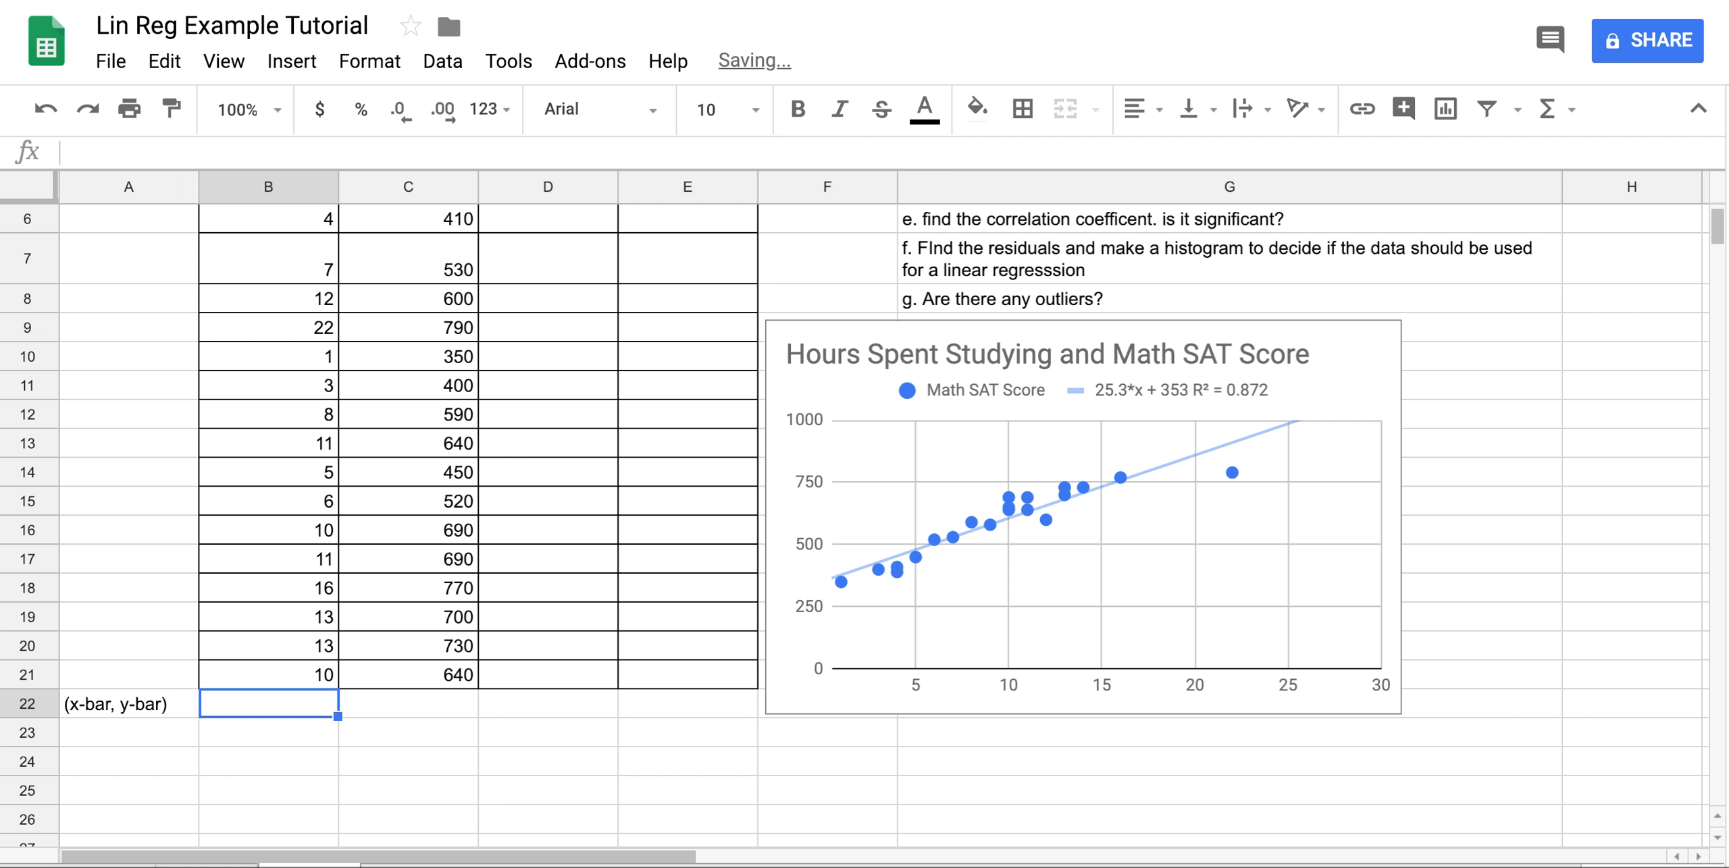
Put =AVERAGE(B2:B21) in B22 and =AVERAGE(C2:C21) in C22, giving 9.45 and 592.5.
{"action": "type", "text": "="}
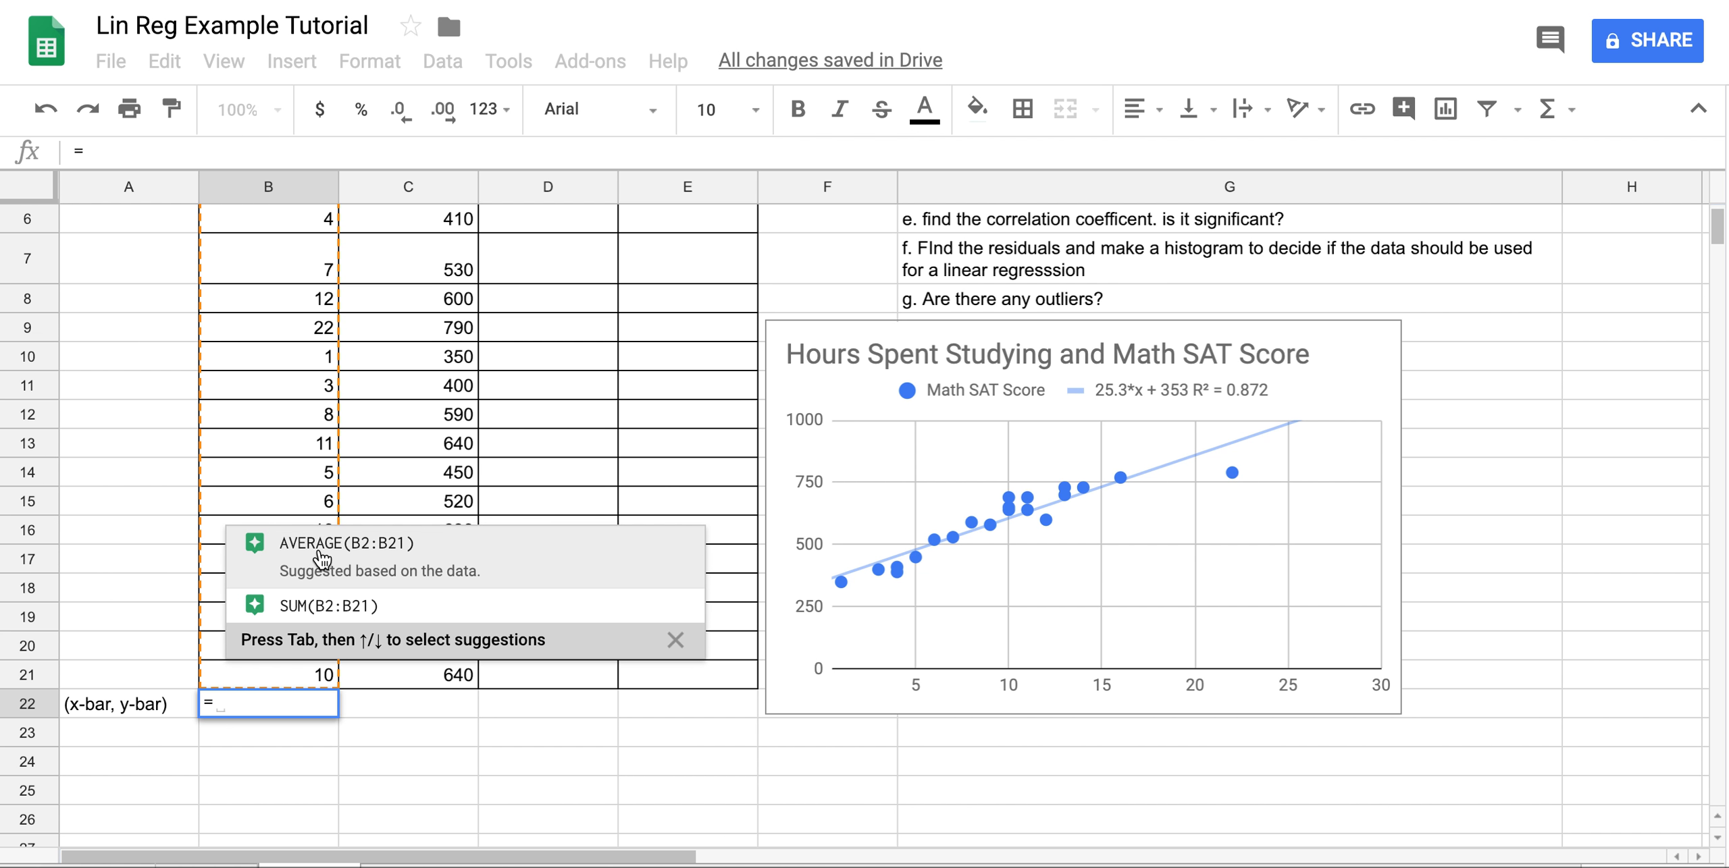
{"action": "left_click", "coordinate": [322, 559]}
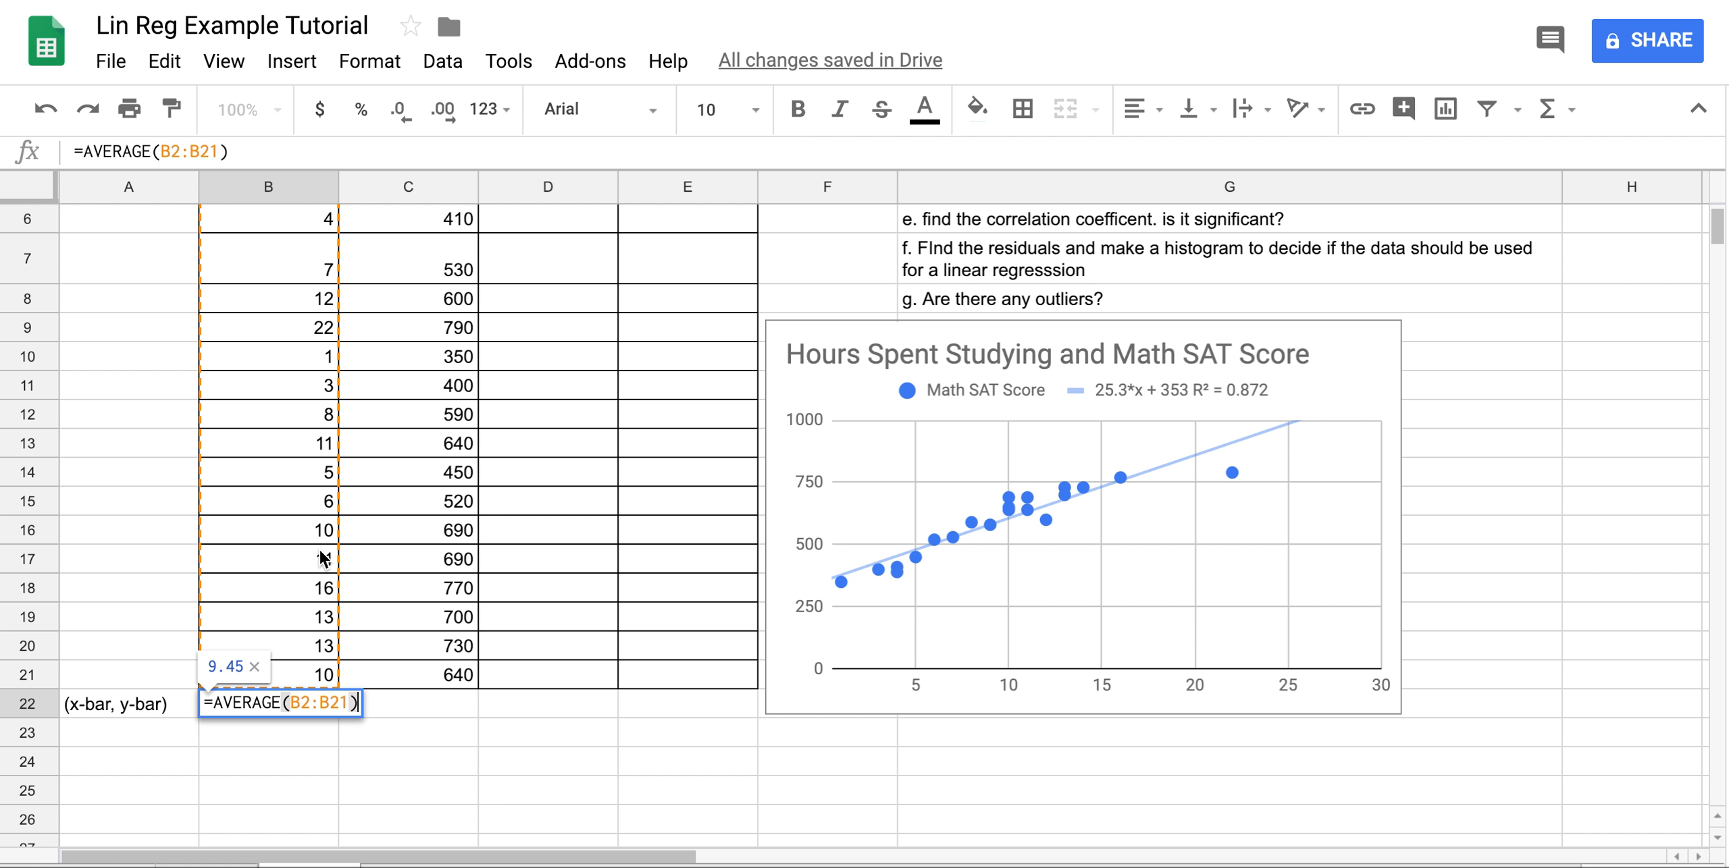
{"action": "key", "text": "Return"}
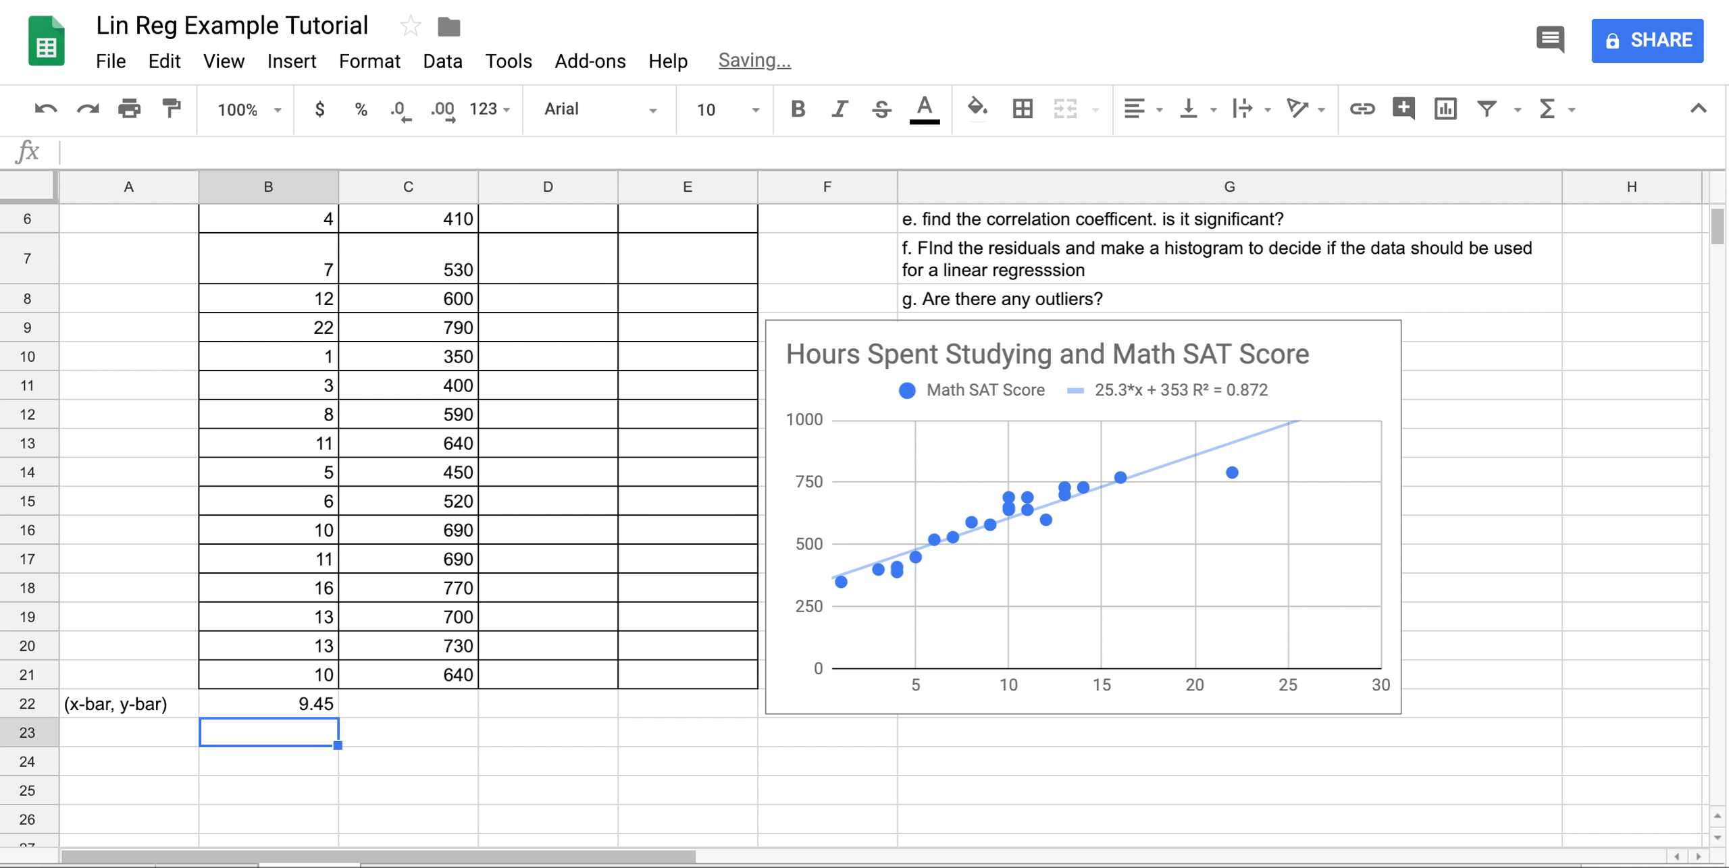
{"action": "key", "text": "Up"}
{"action": "key", "text": "Right"}
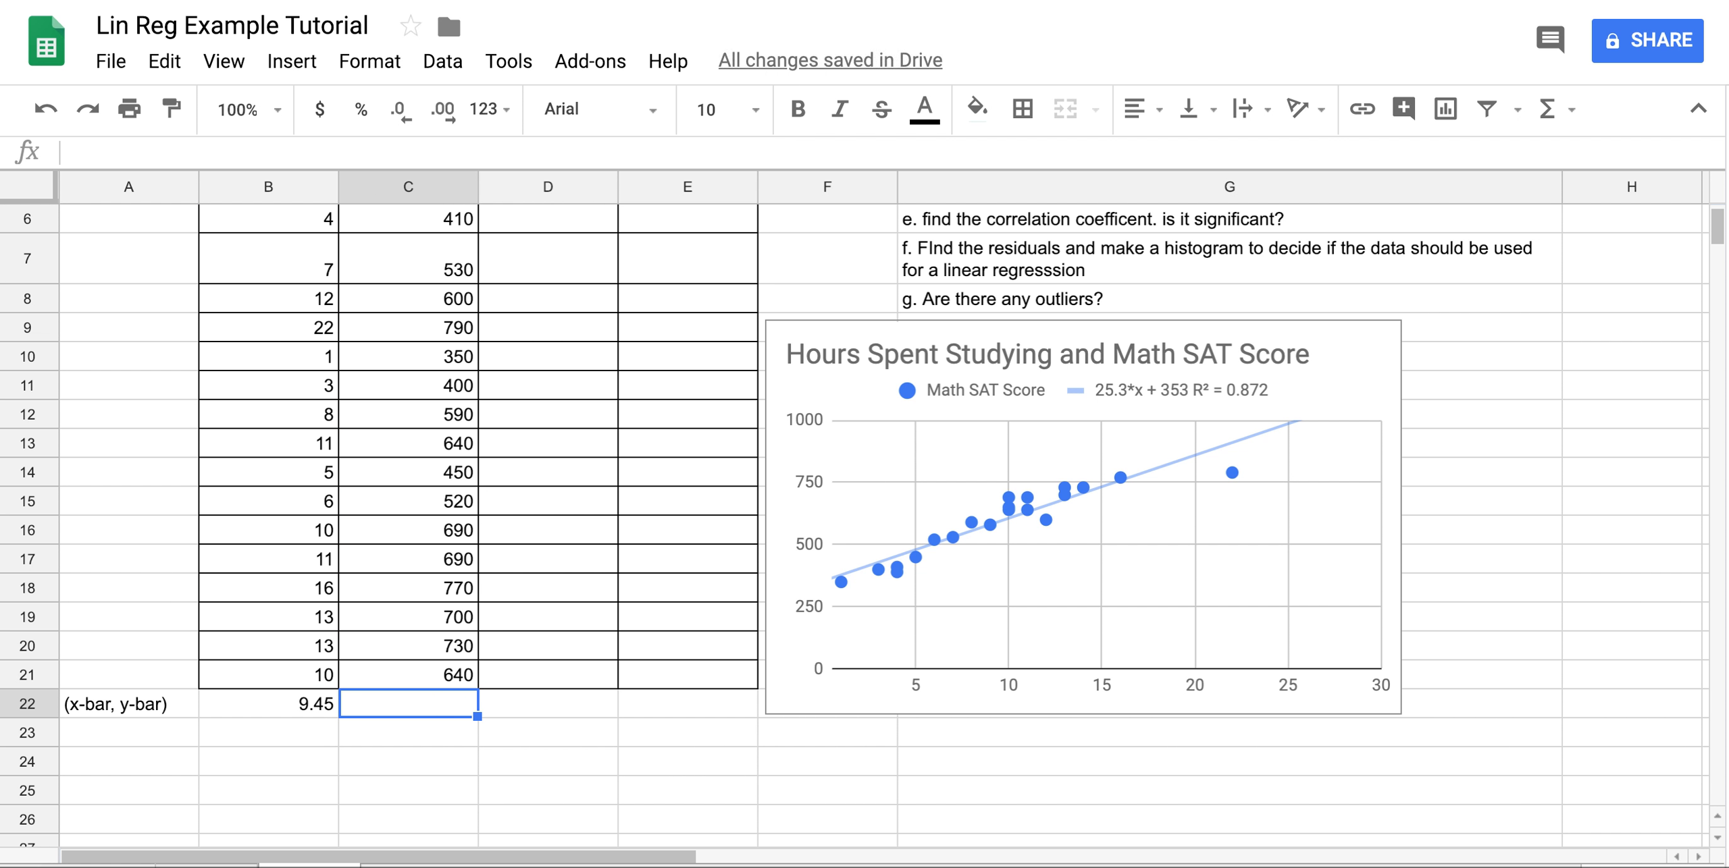
{"action": "type", "text": "="}
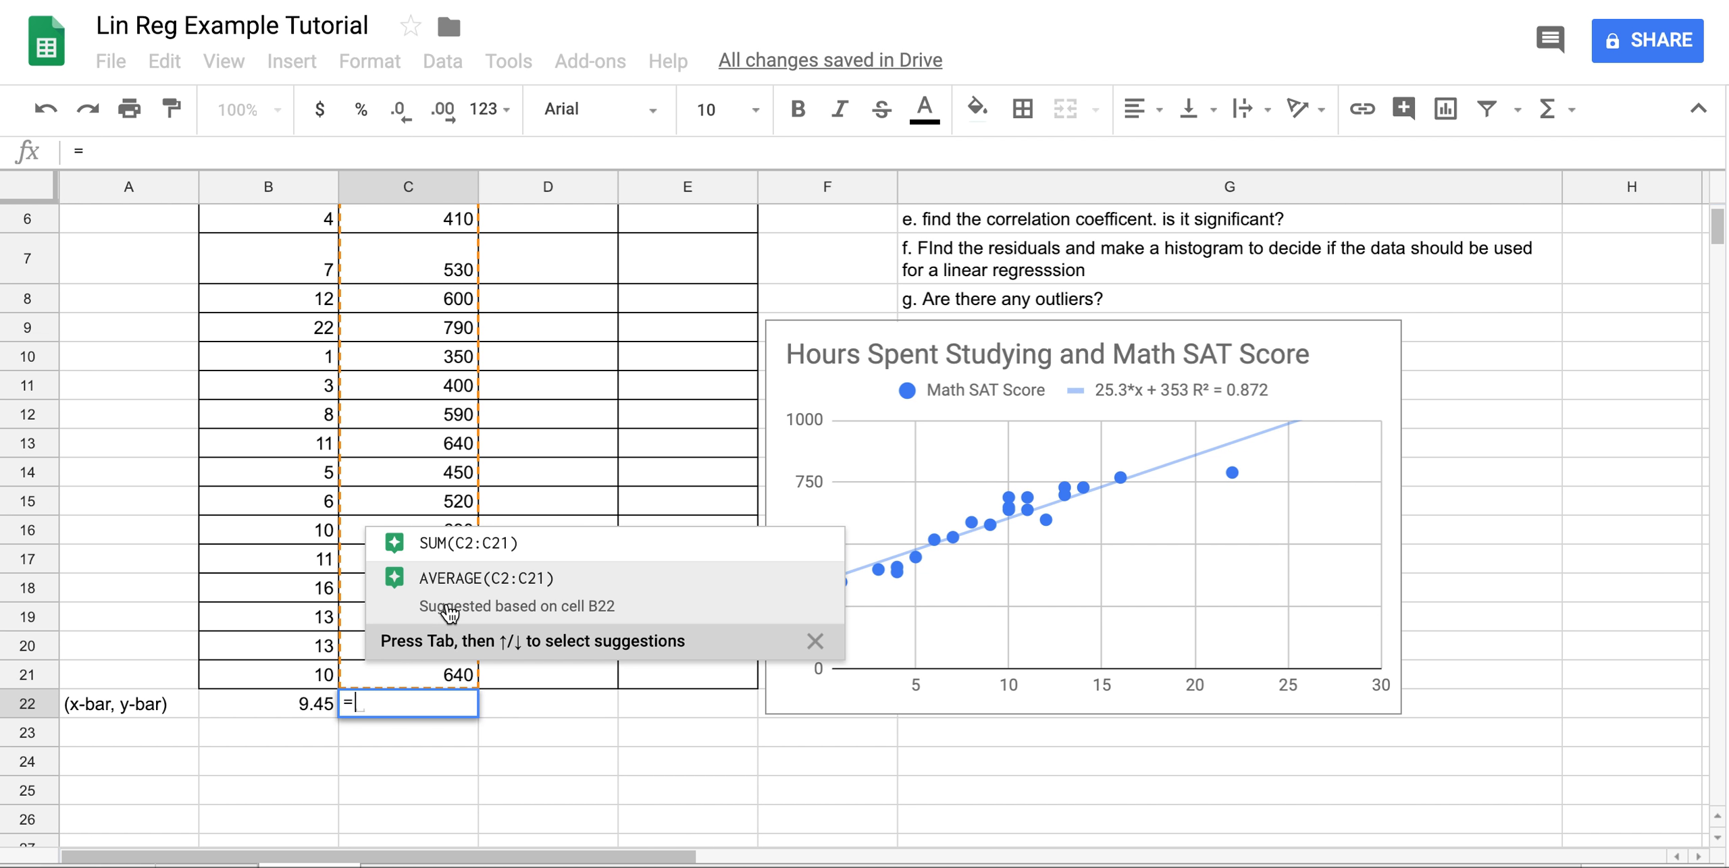
{"action": "left_click", "coordinate": [449, 613]}
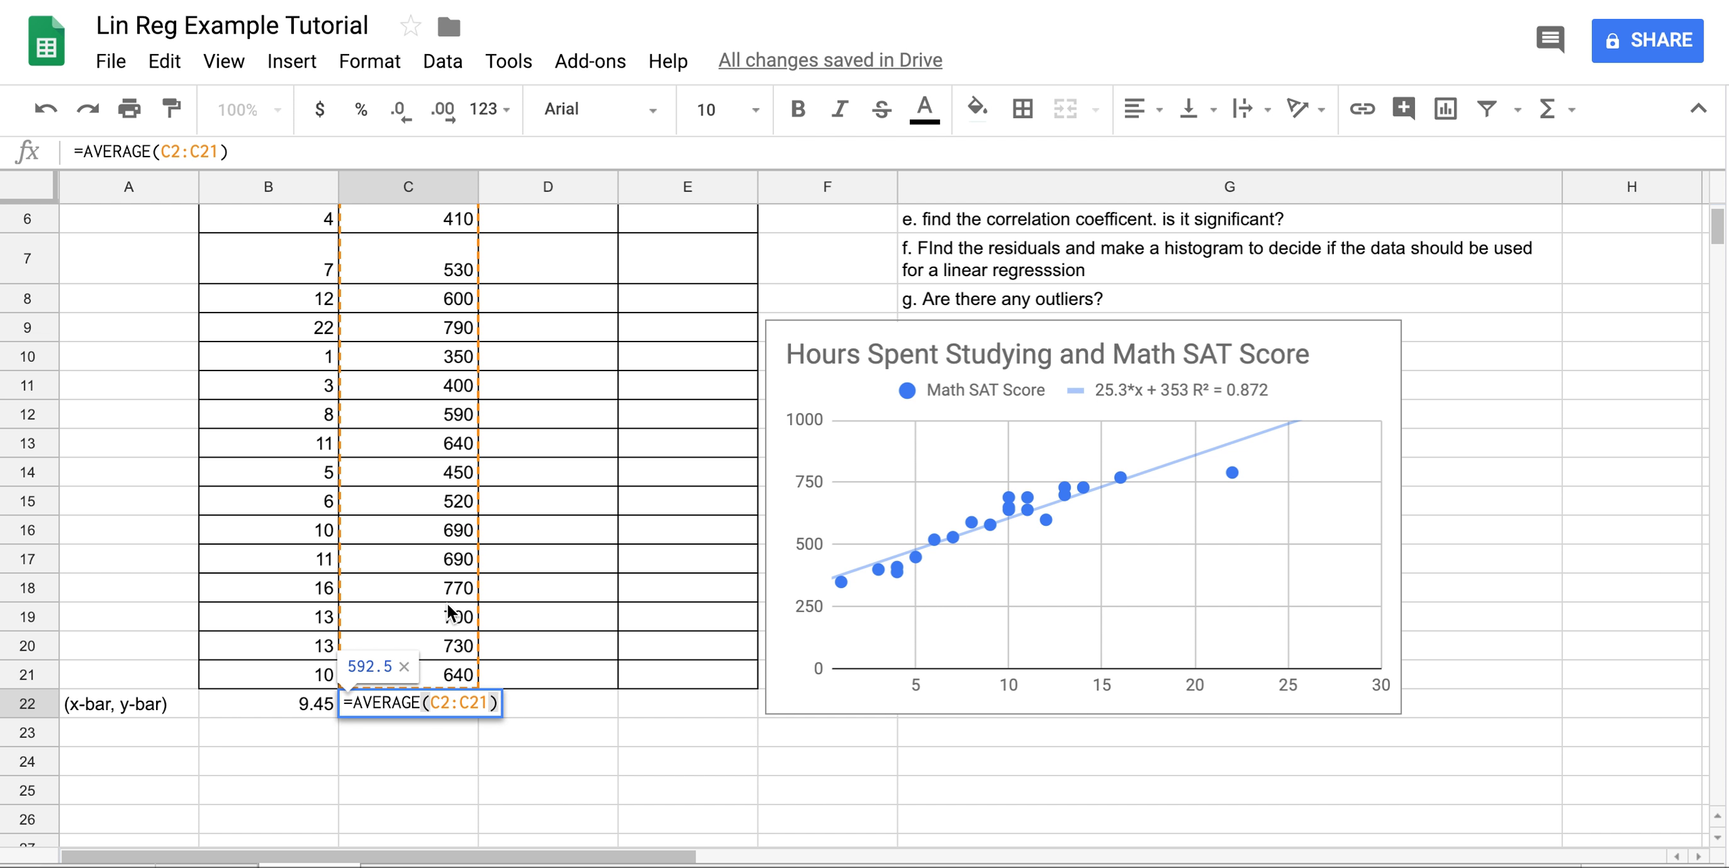
{"action": "key", "text": "Return"}
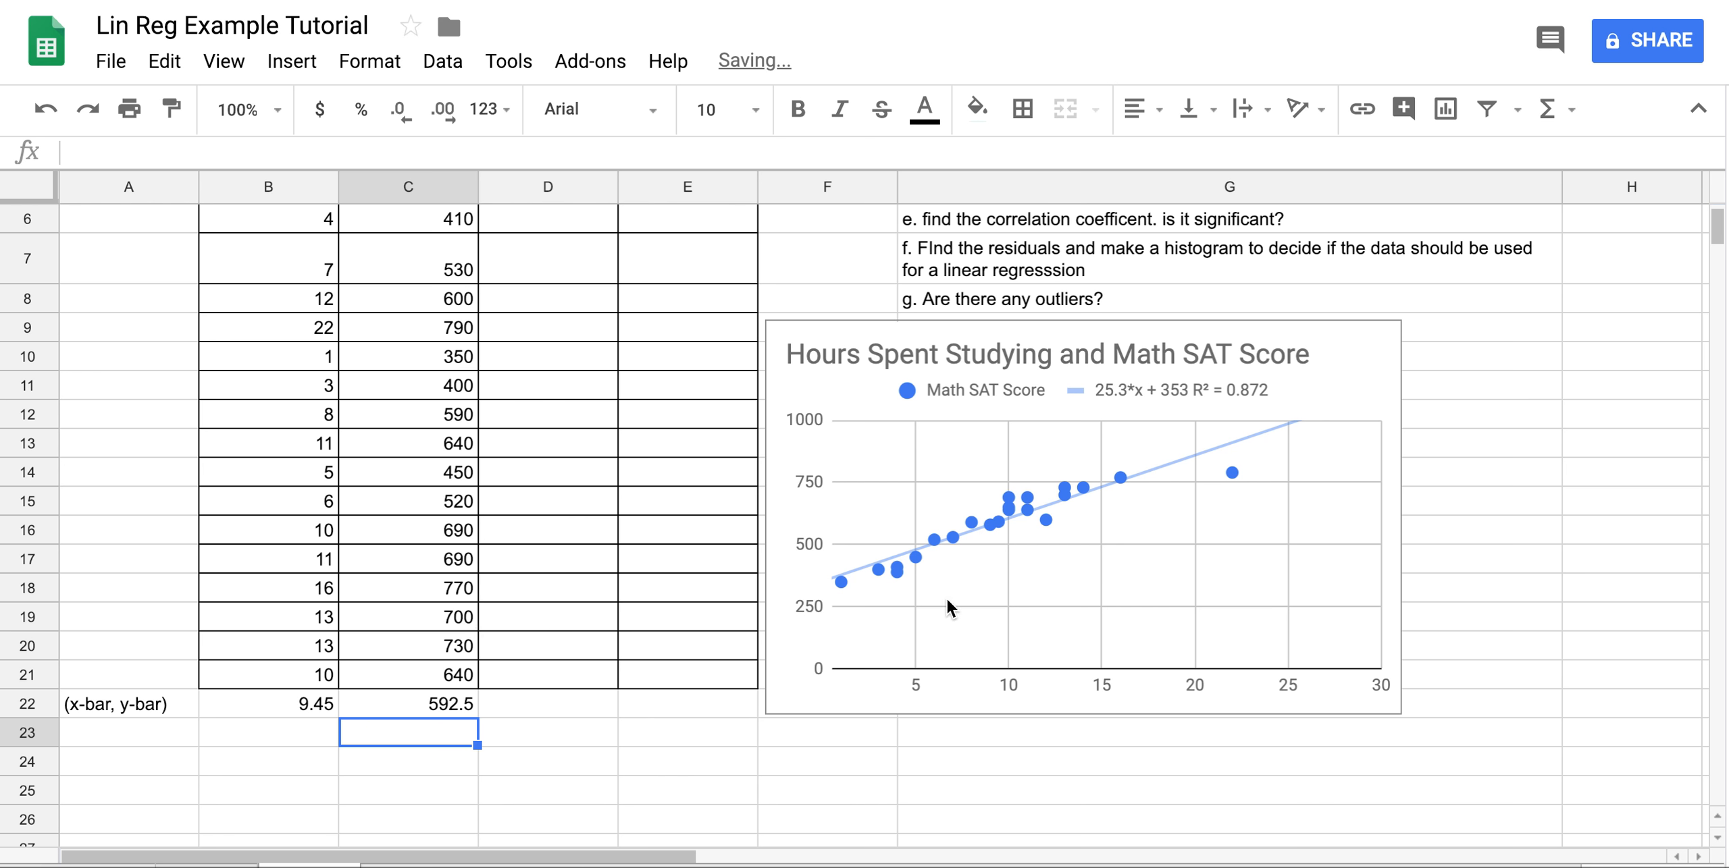
Type the label 'check' in A24.
{"action": "left_click", "coordinate": [125, 764]}
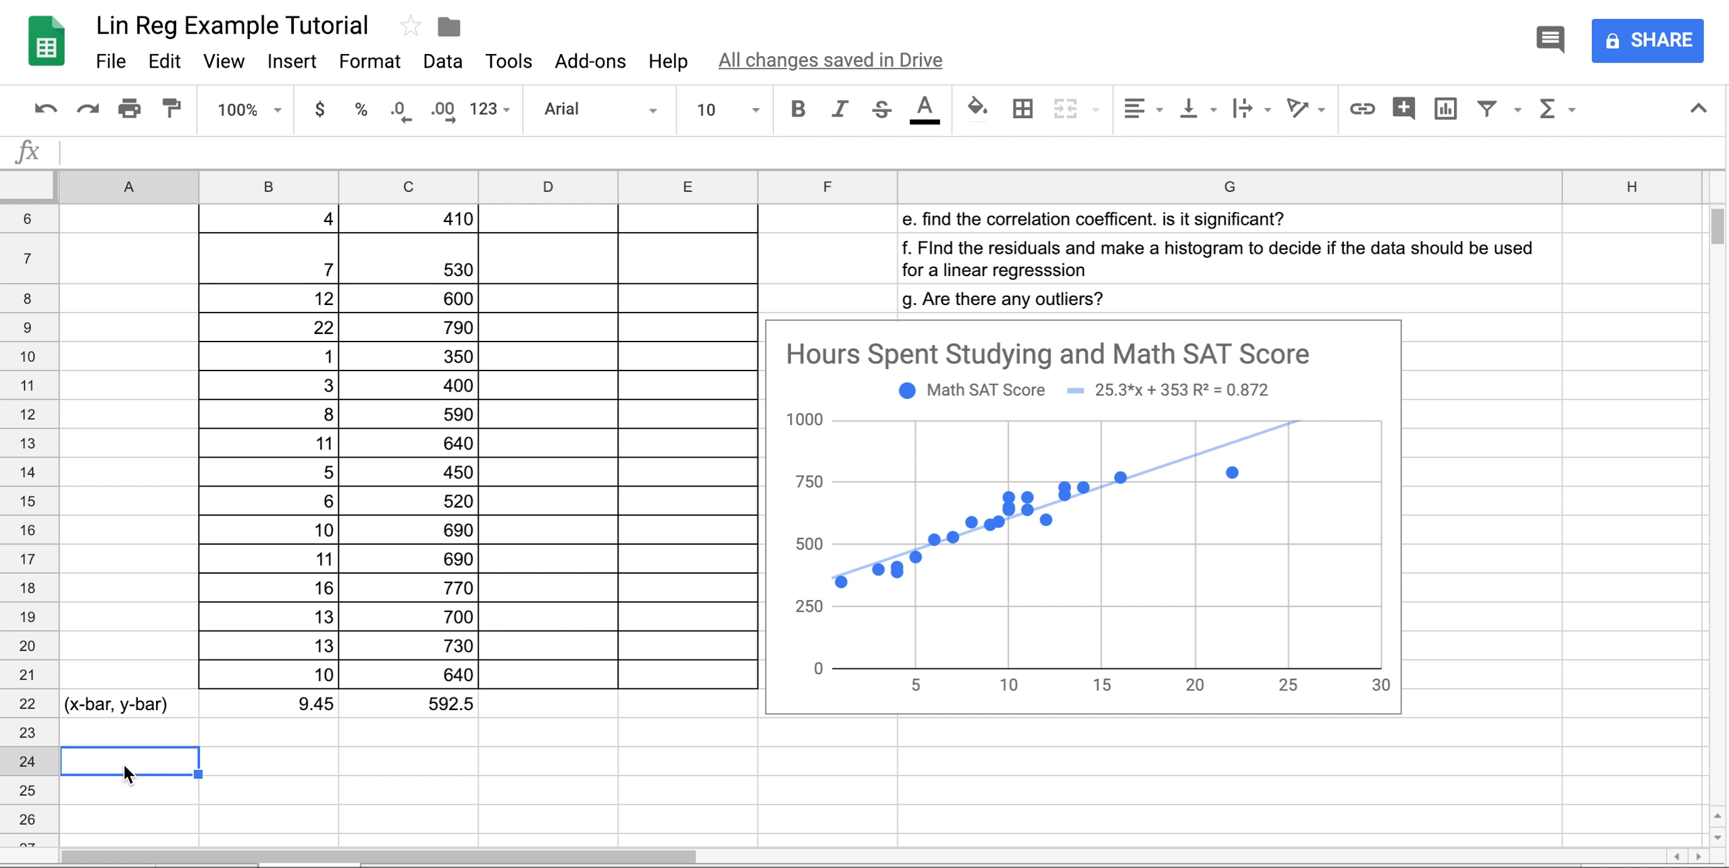
{"action": "type", "text": "check"}
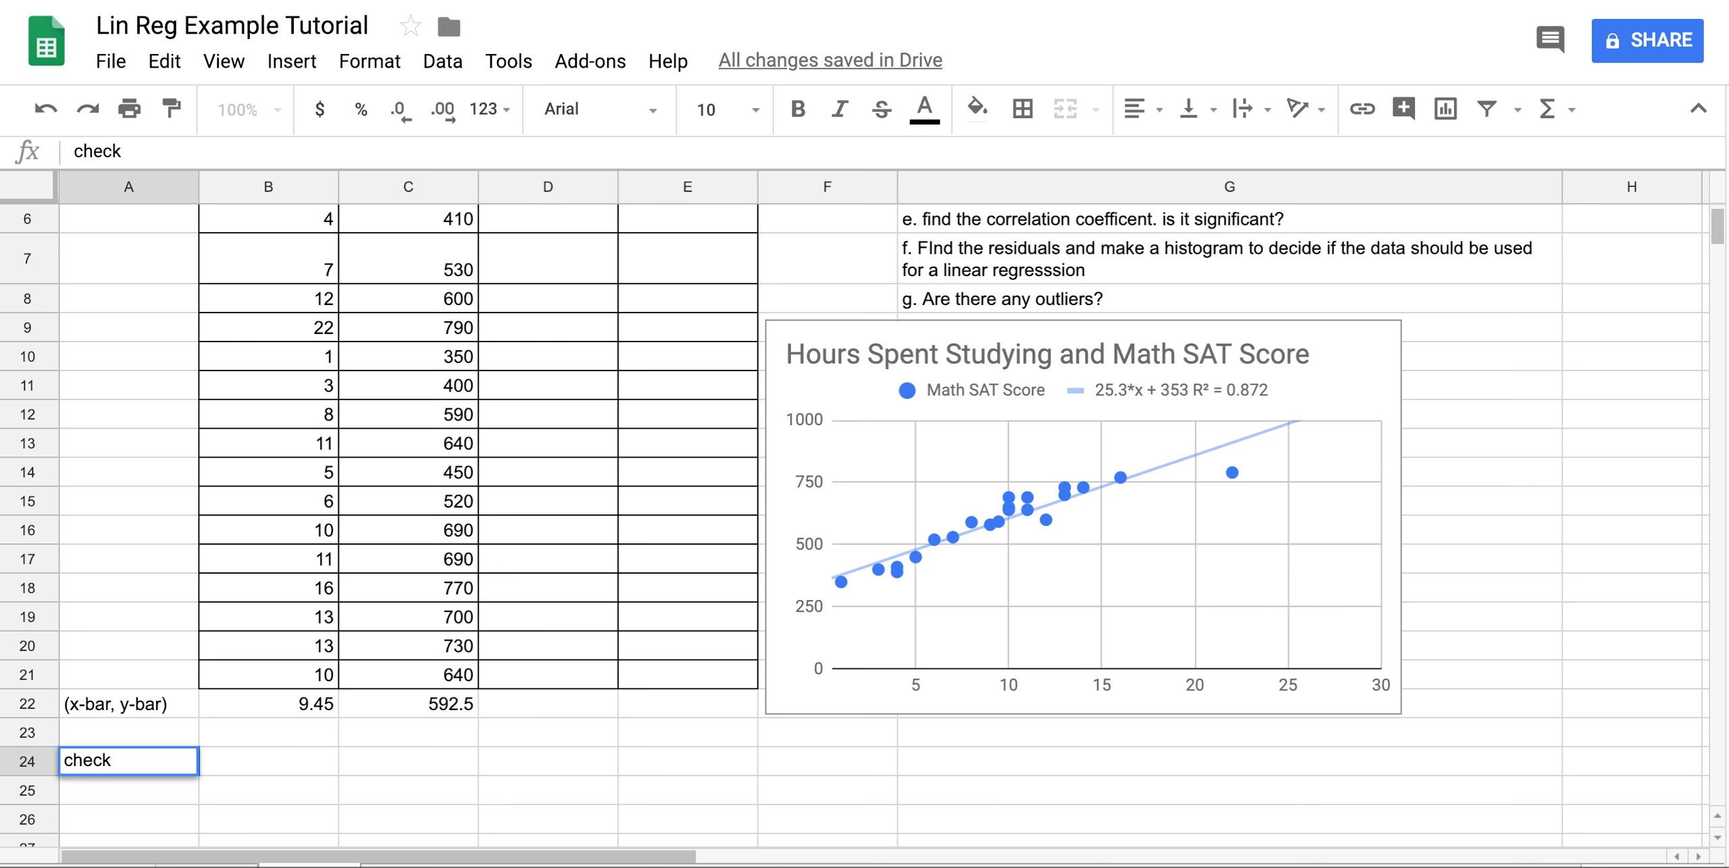
{"action": "key", "text": "Tab"}
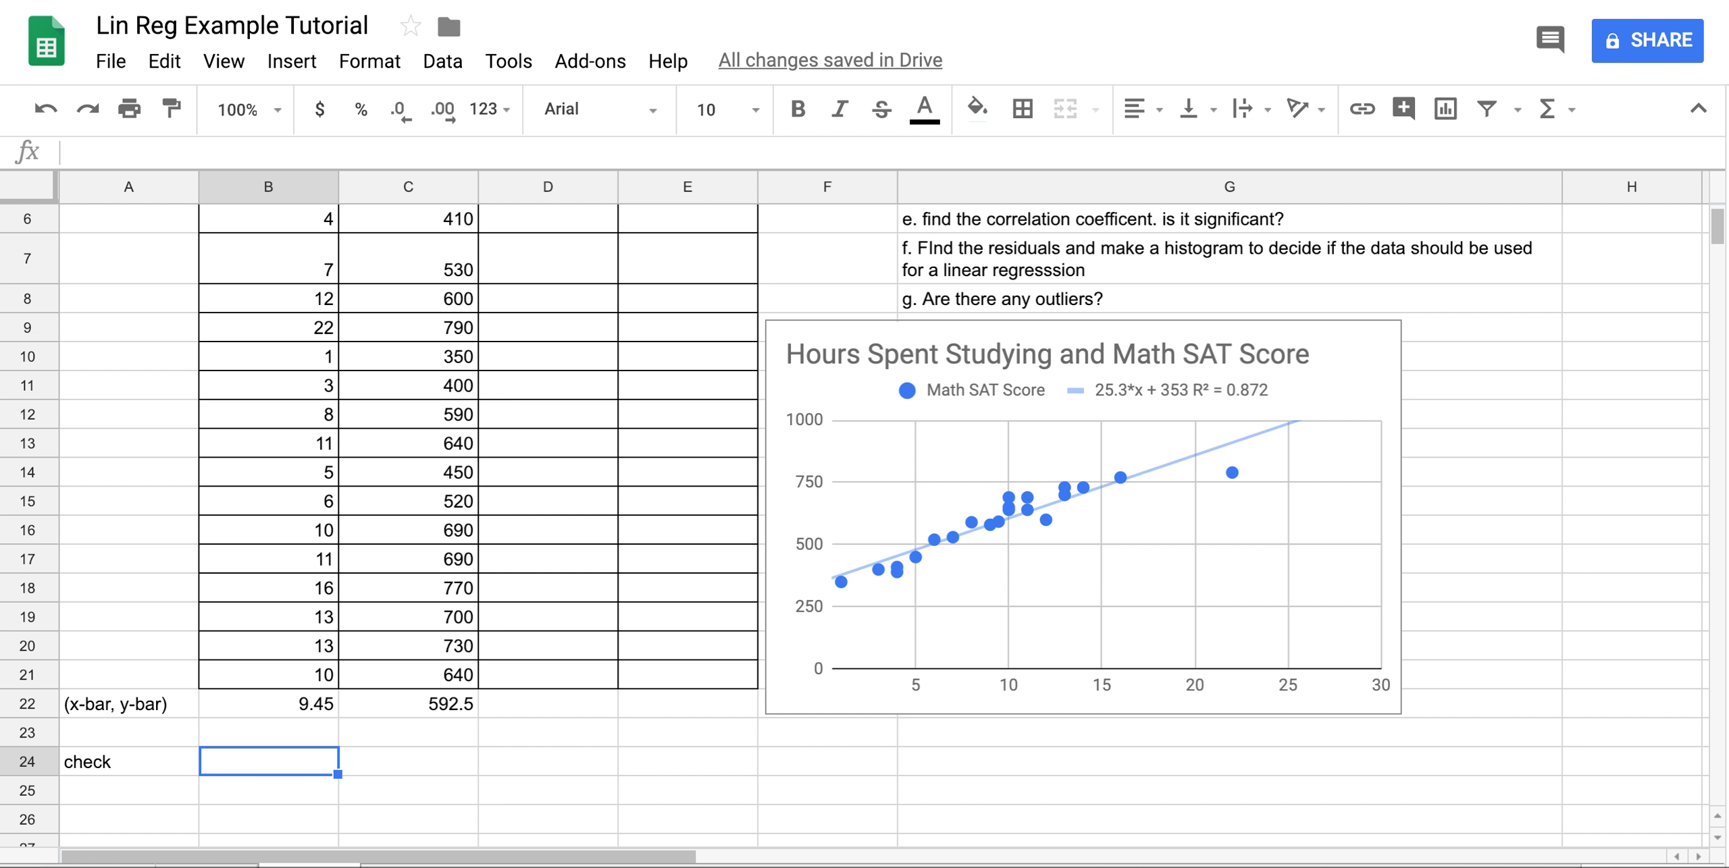
Write the equation label 25.3*x+353 in B24.
{"action": "type", "text": "9"}
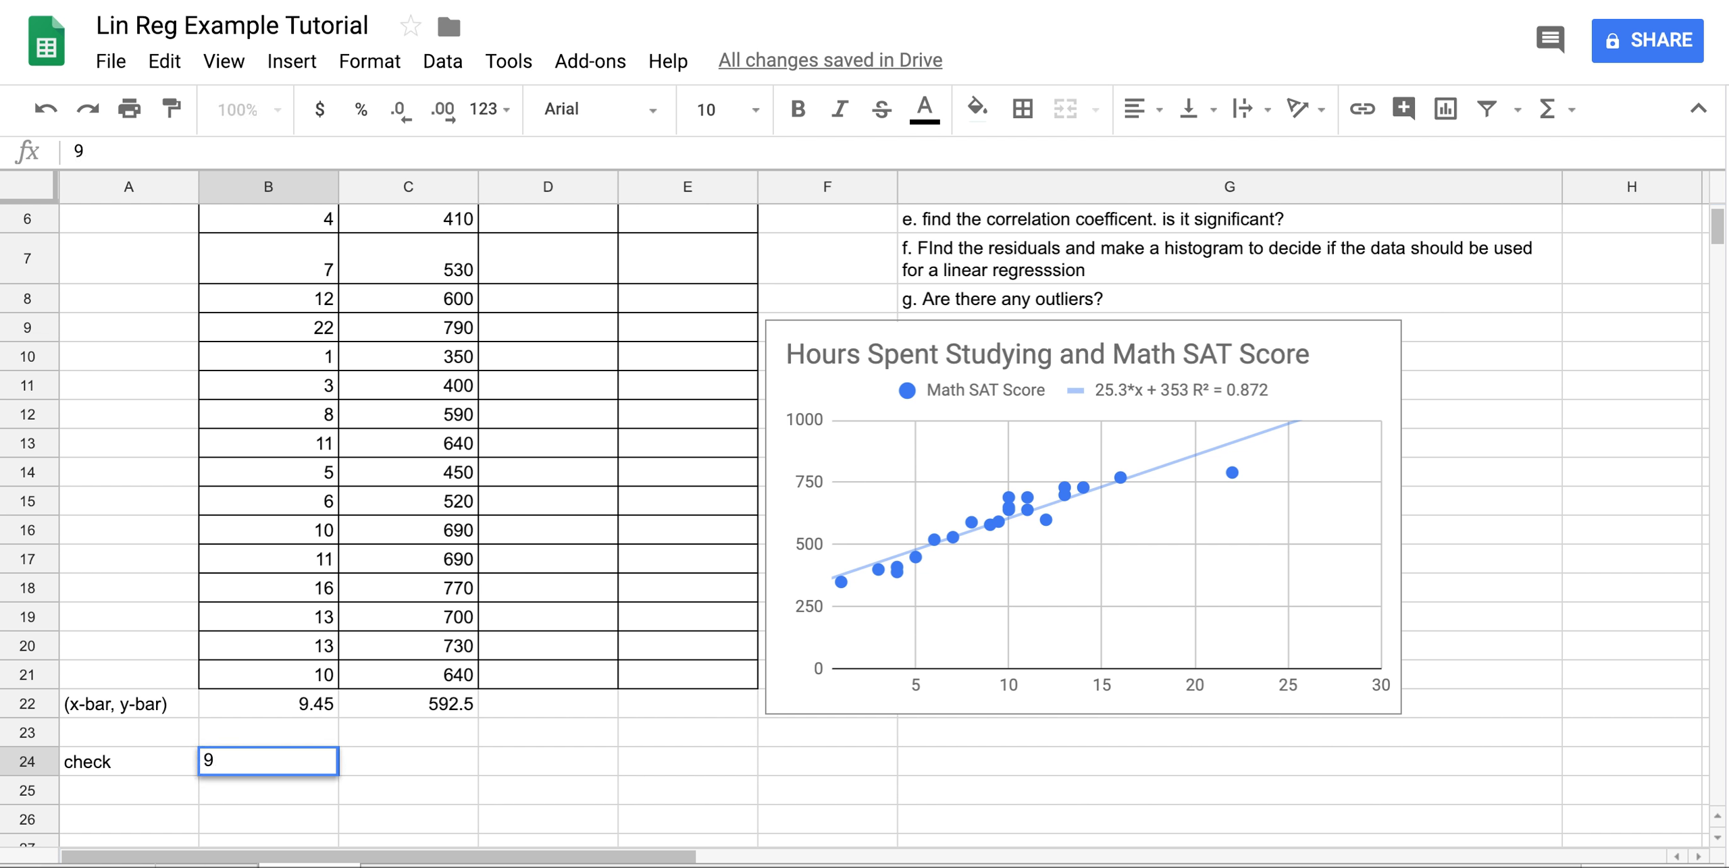
{"action": "key", "text": "BackSpace"}
{"action": "type", "text": "25.3x"}
{"action": "key", "text": "BackSpace"}
{"action": "type", "text": "*x+353"}
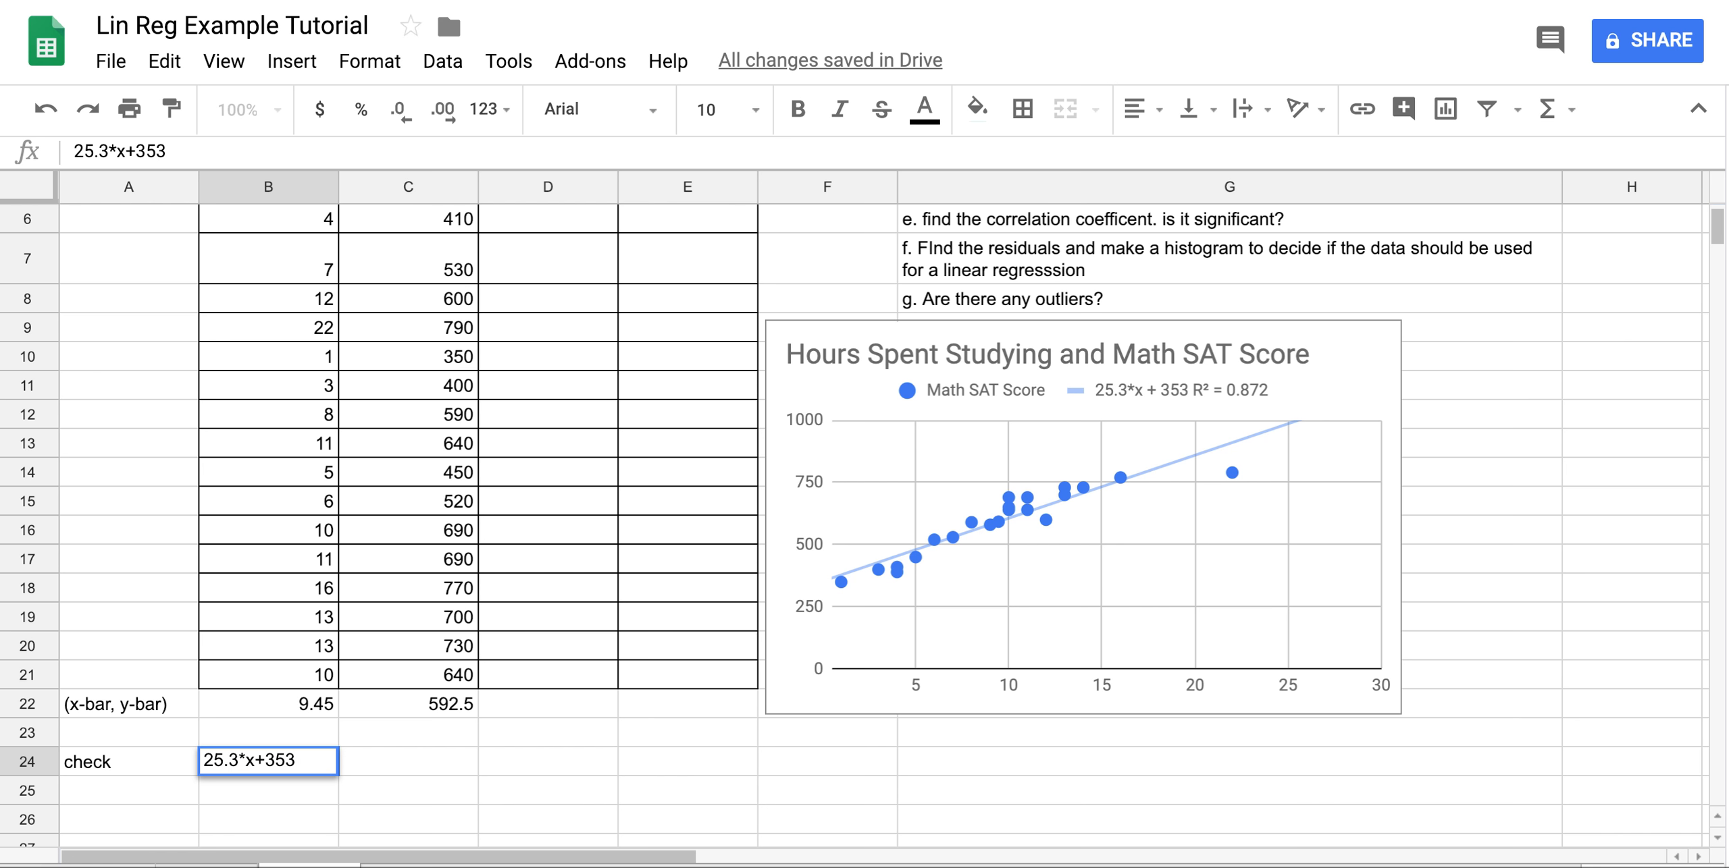
{"action": "key", "text": "Tab"}
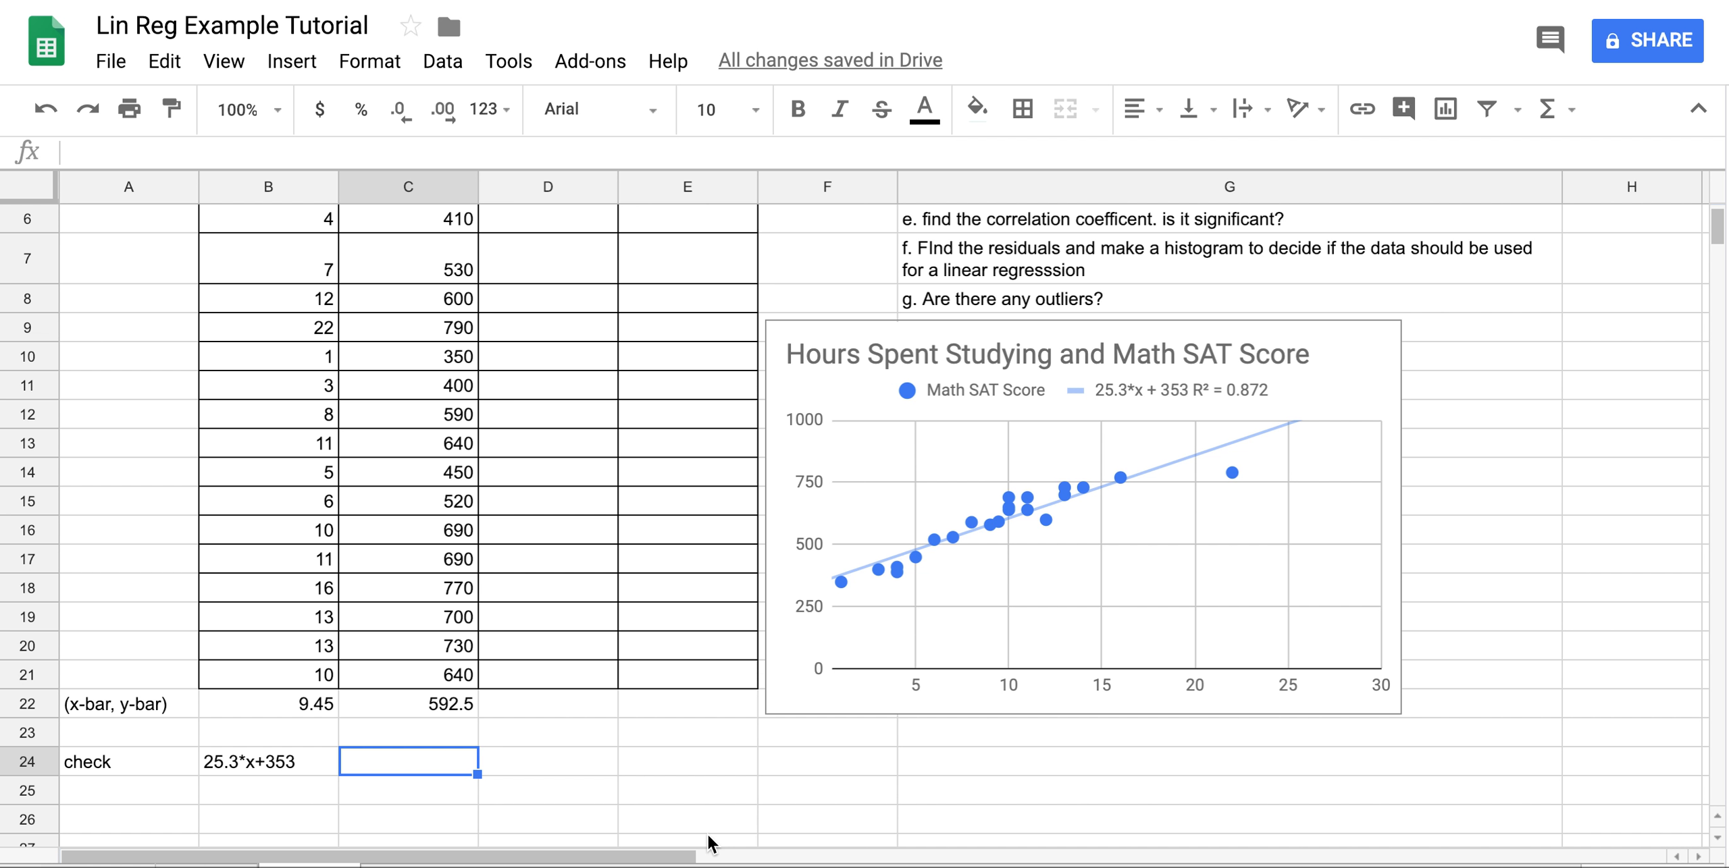
Enter =25.3*B22+353 in C24, evaluating the trendline at x-bar to get 592.085.
{"action": "type", "text": "25"}
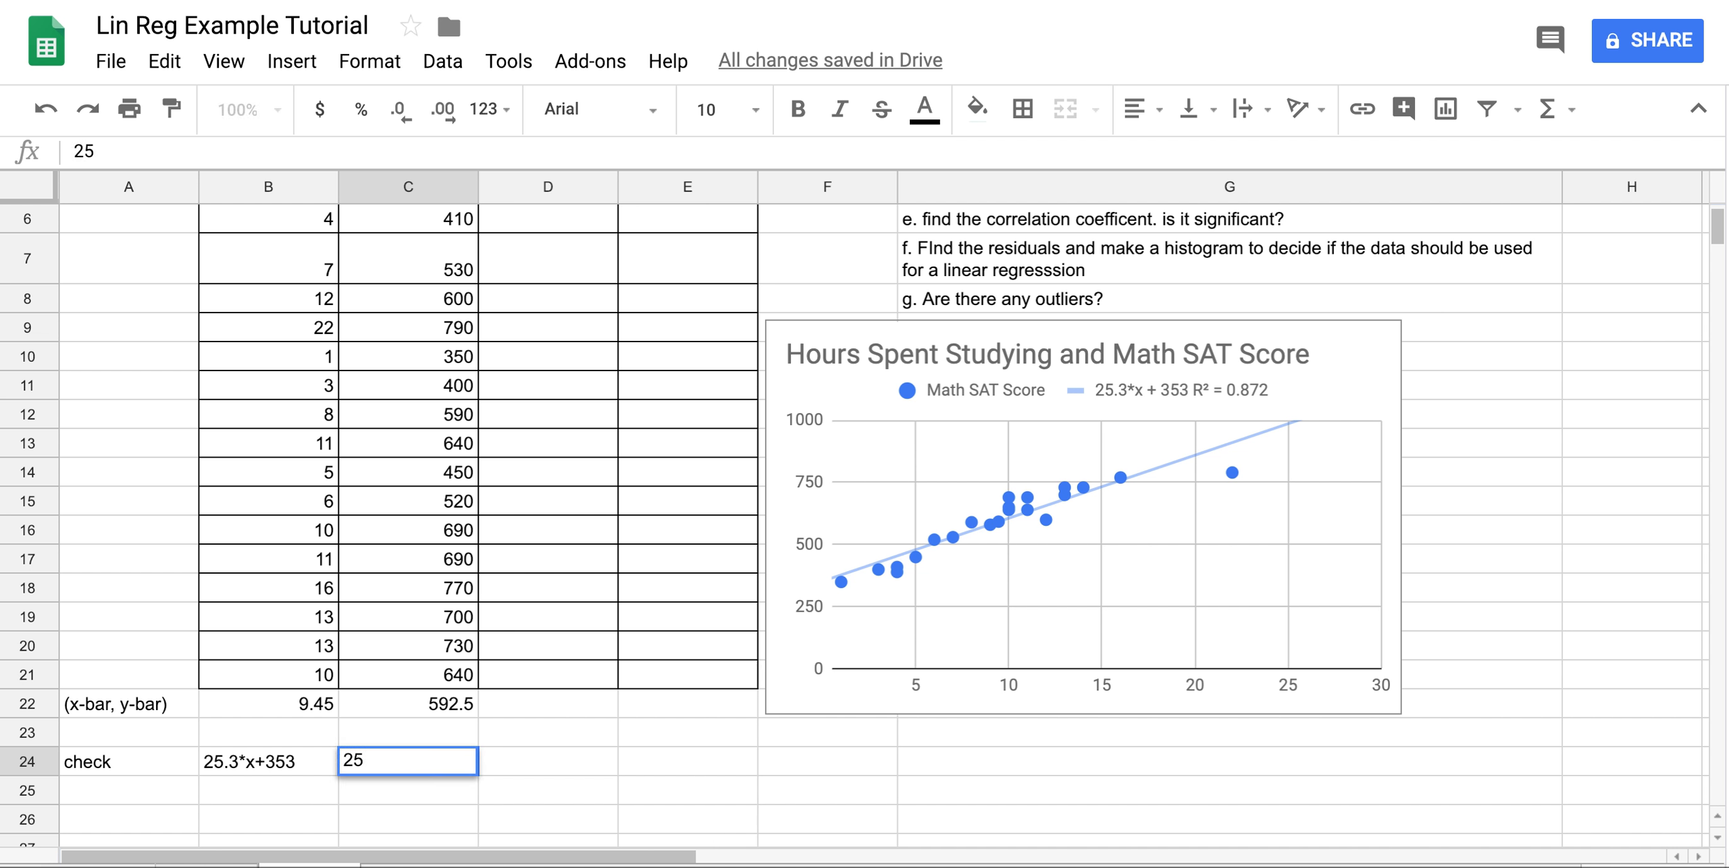
{"action": "type", "text": ".3*"}
{"action": "key", "text": "BackSpace"}
{"action": "key", "text": "BackSpace"}
{"action": "key", "text": "BackSpace"}
{"action": "key", "text": "BackSpace"}
{"action": "key", "text": "BackSpace"}
{"action": "type", "text": "="}
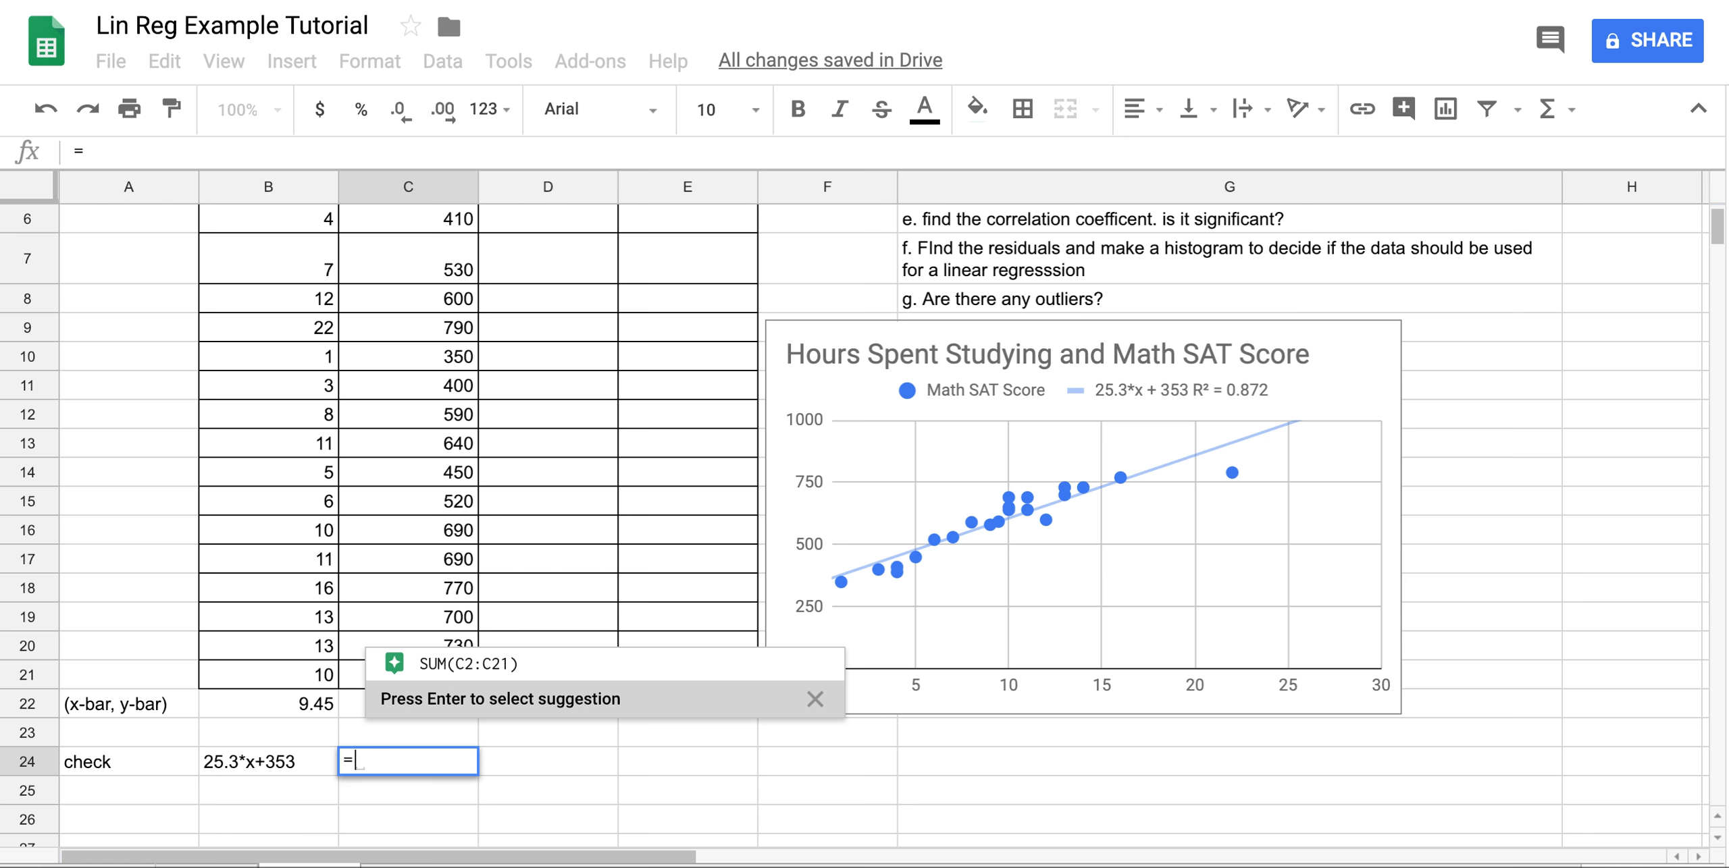
{"action": "type", "text": "25.3"}
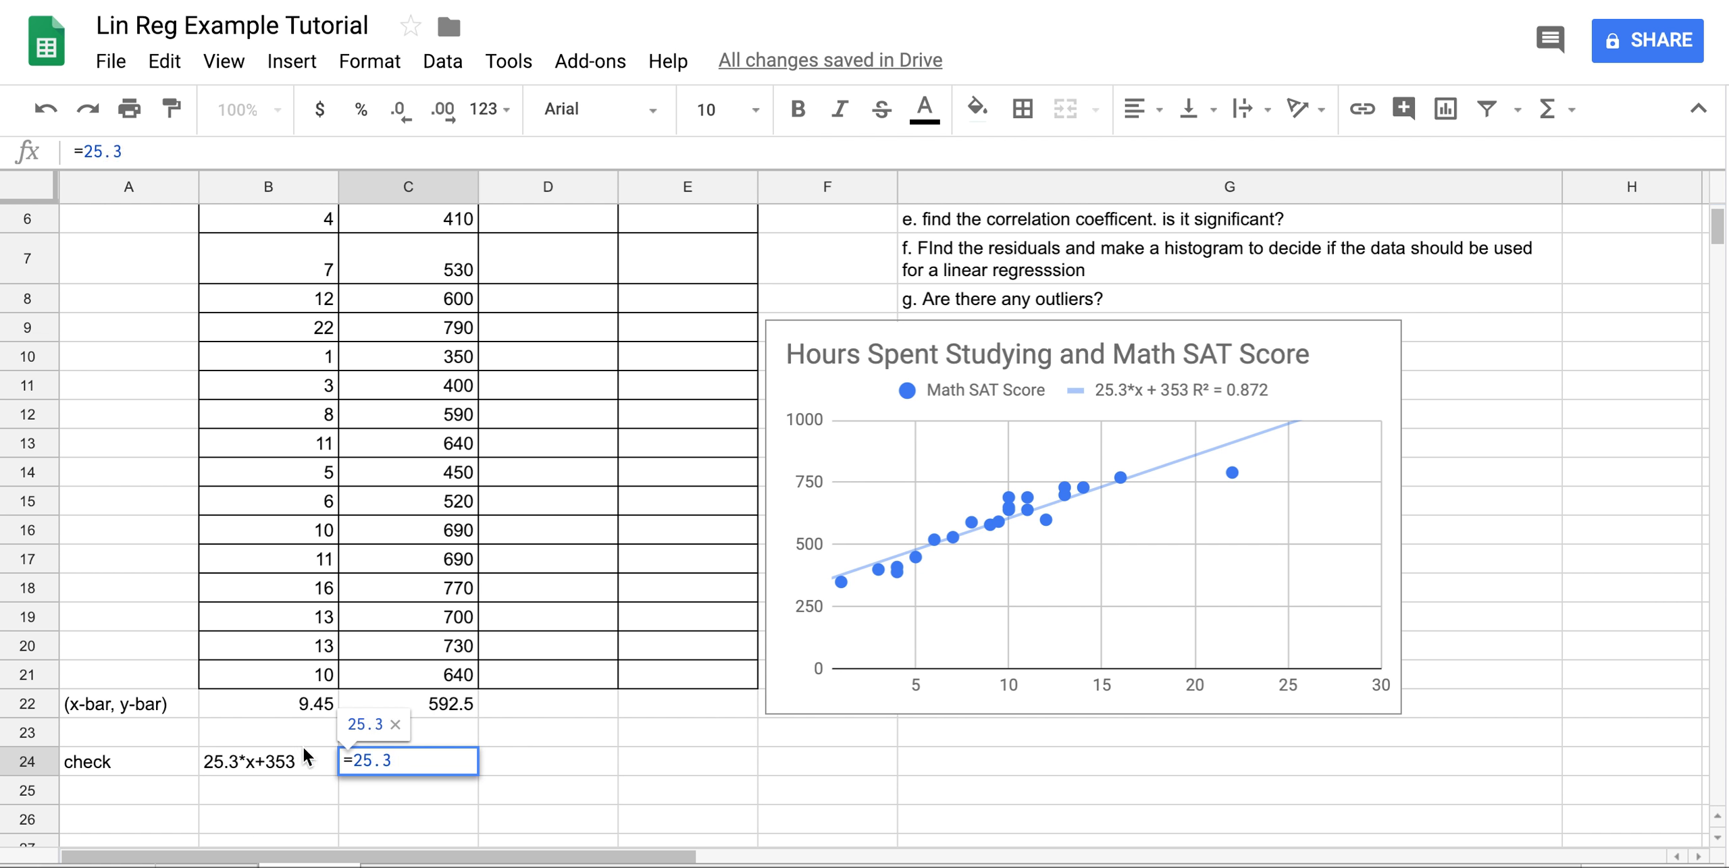
{"action": "type", "text": "*"}
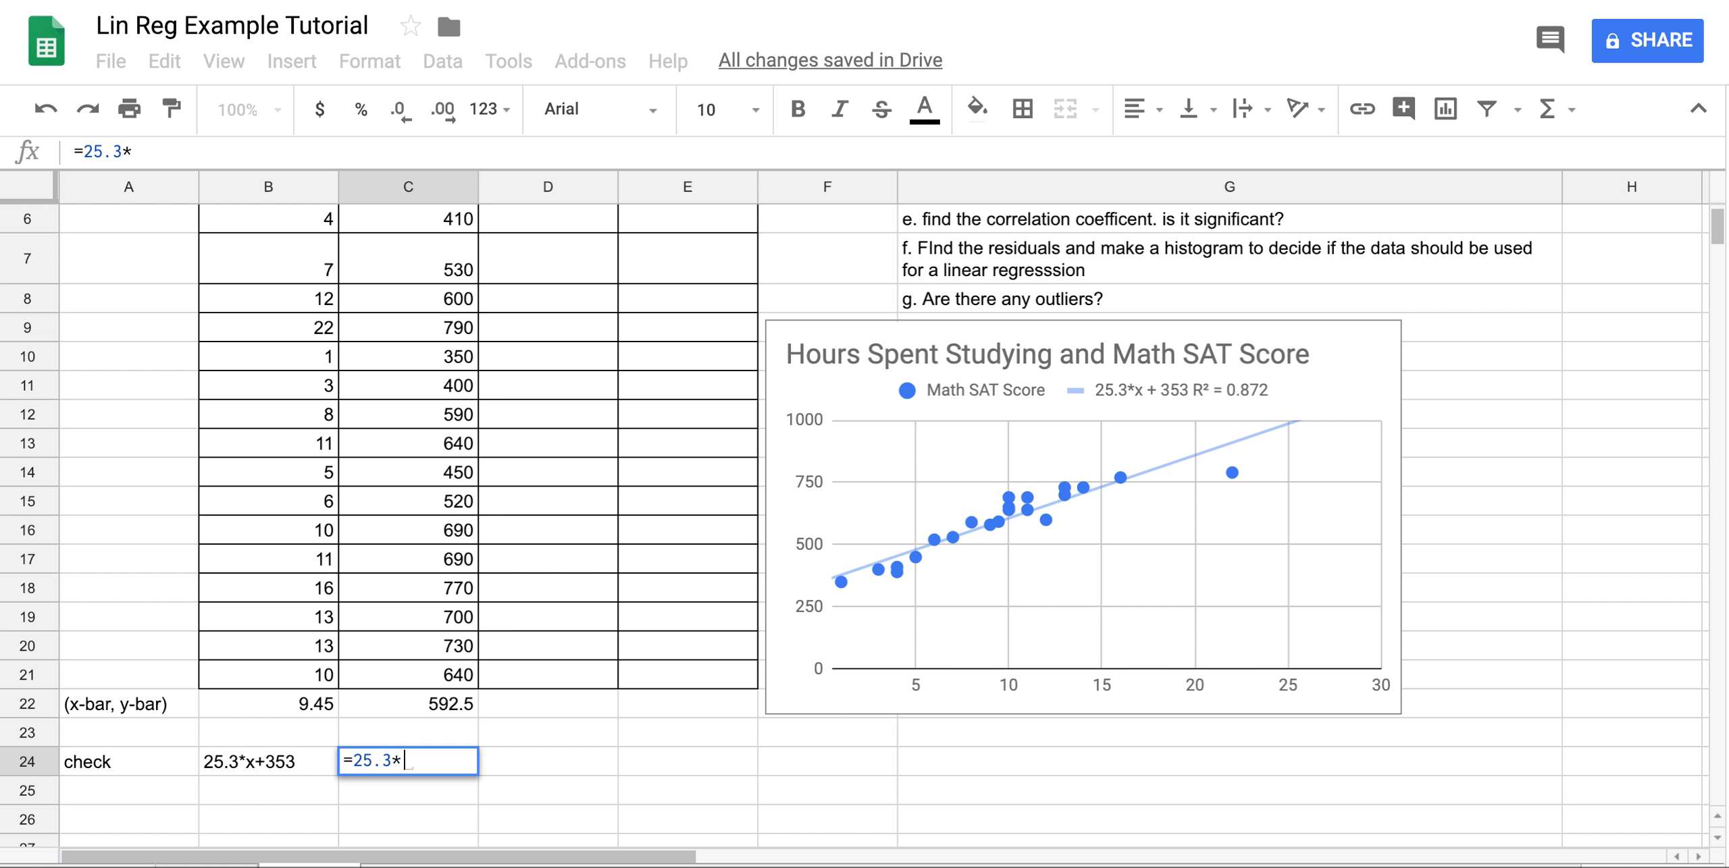
{"action": "left_click", "coordinate": [256, 709]}
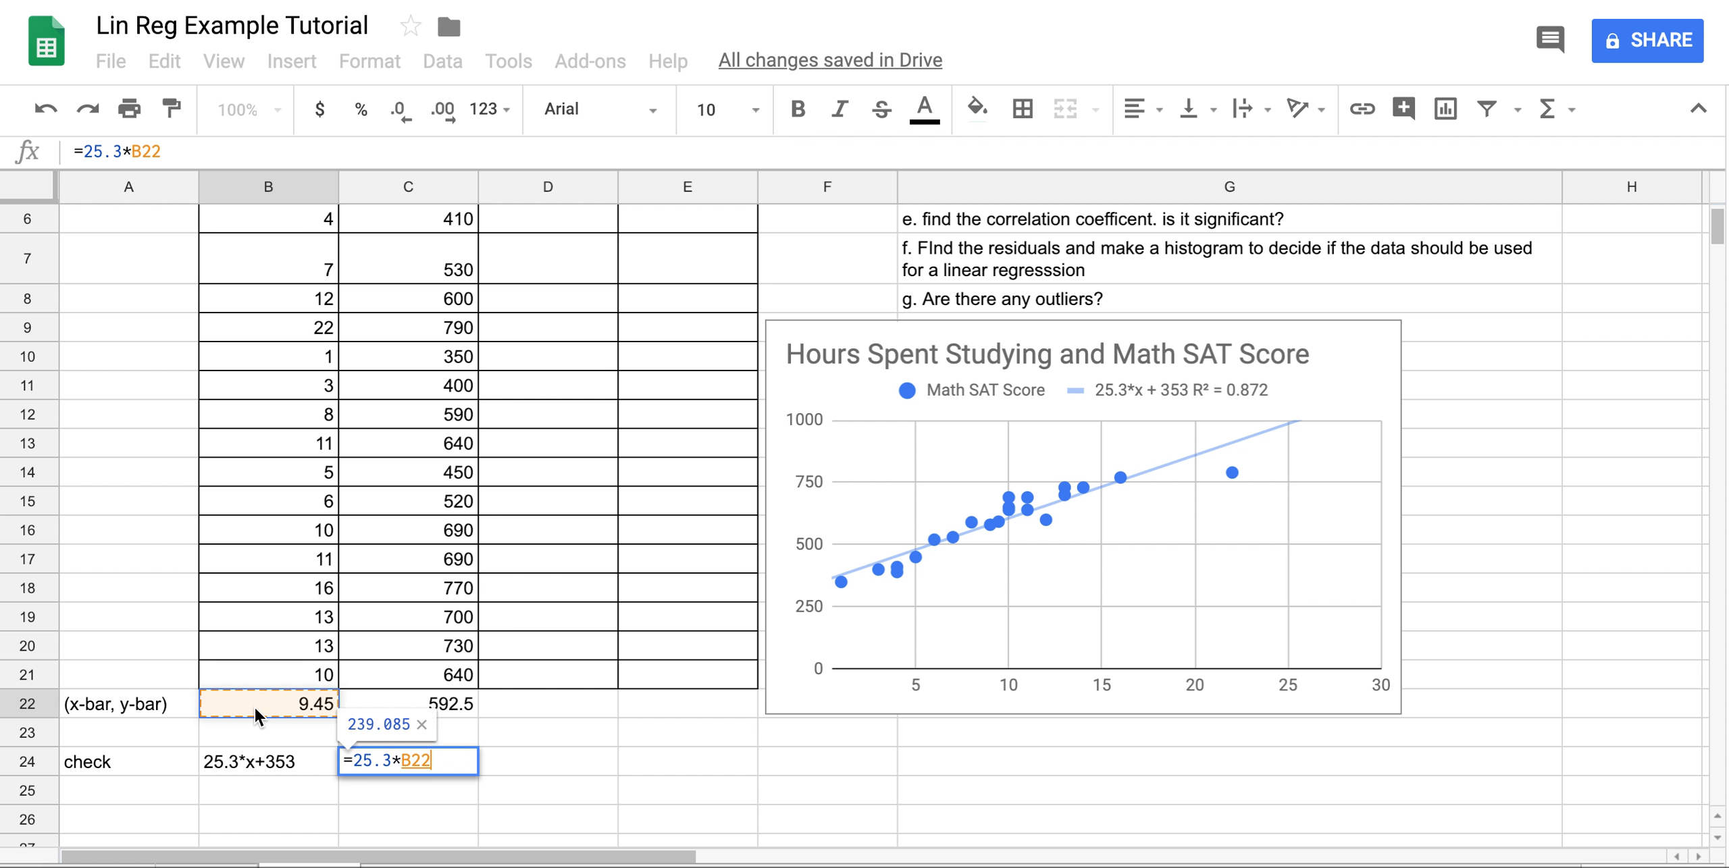
{"action": "type", "text": "+"}
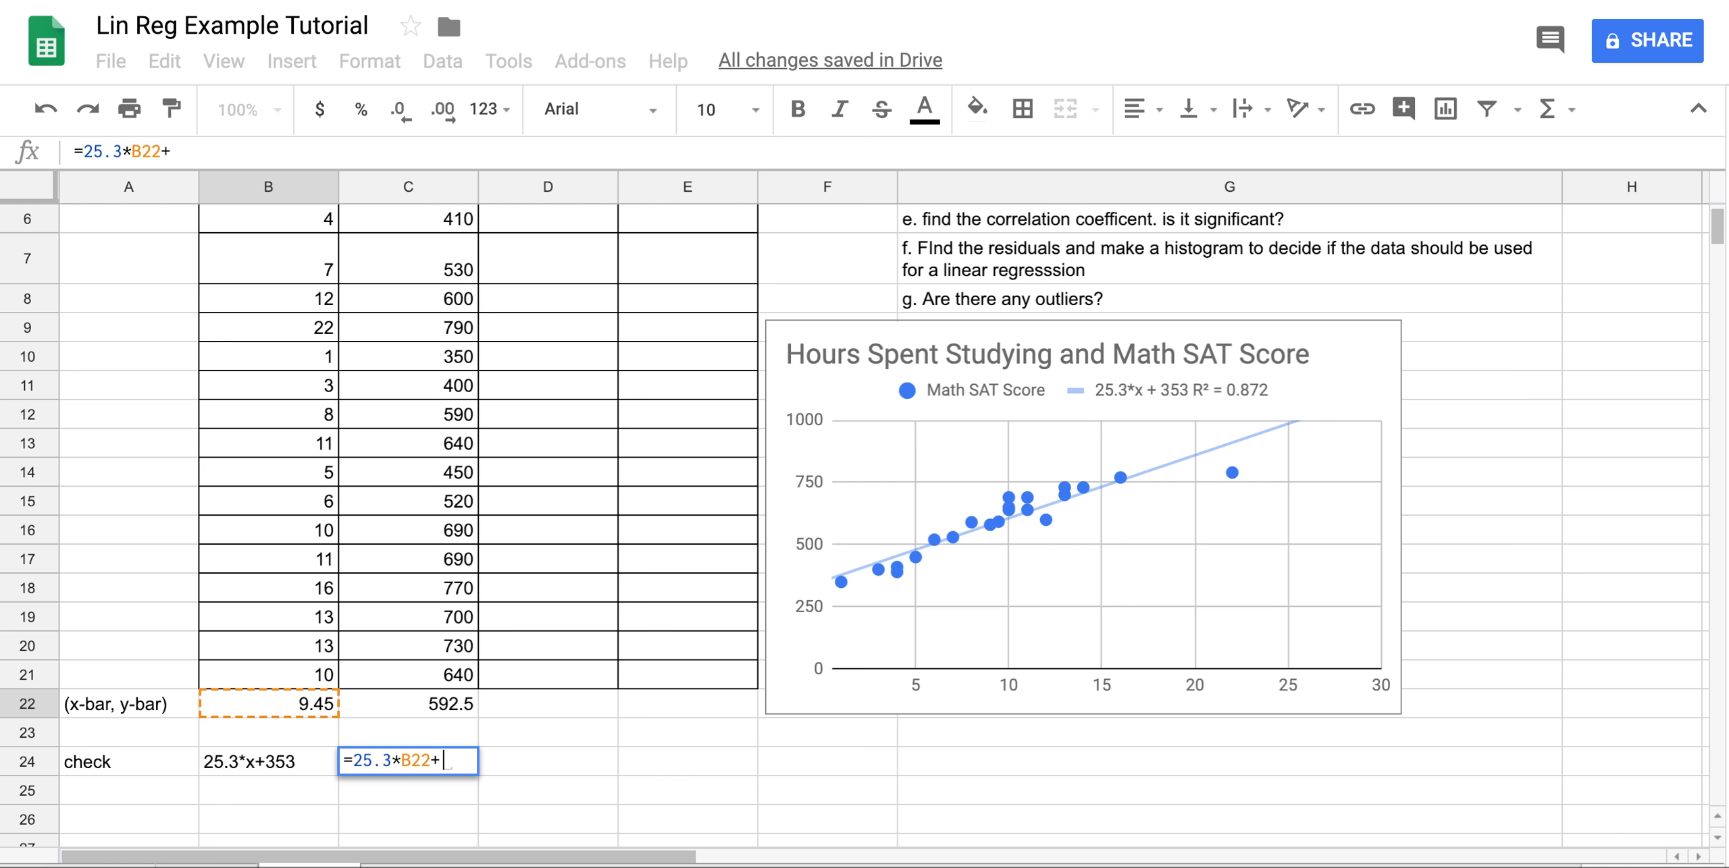
{"action": "type", "text": "353"}
{"action": "key", "text": "Return"}
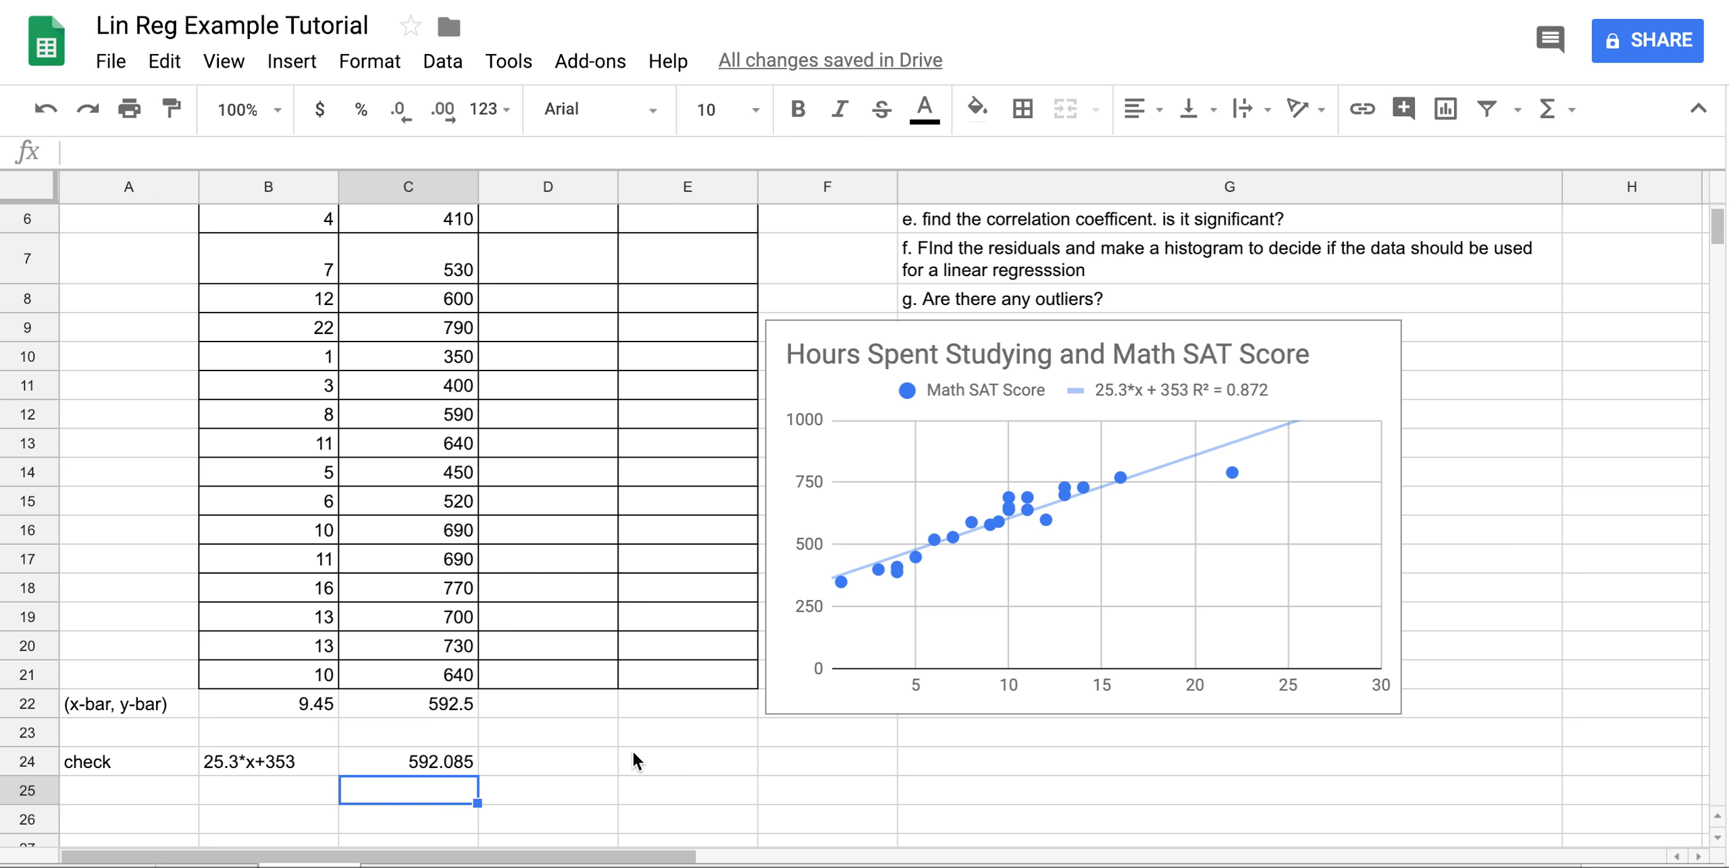
Enter the remark 'not bad' in D24 beside the 592.085 check value.
{"action": "left_click", "coordinate": [611, 766]}
{"action": "type", "text": "not bad"}
{"action": "key", "text": "Return"}
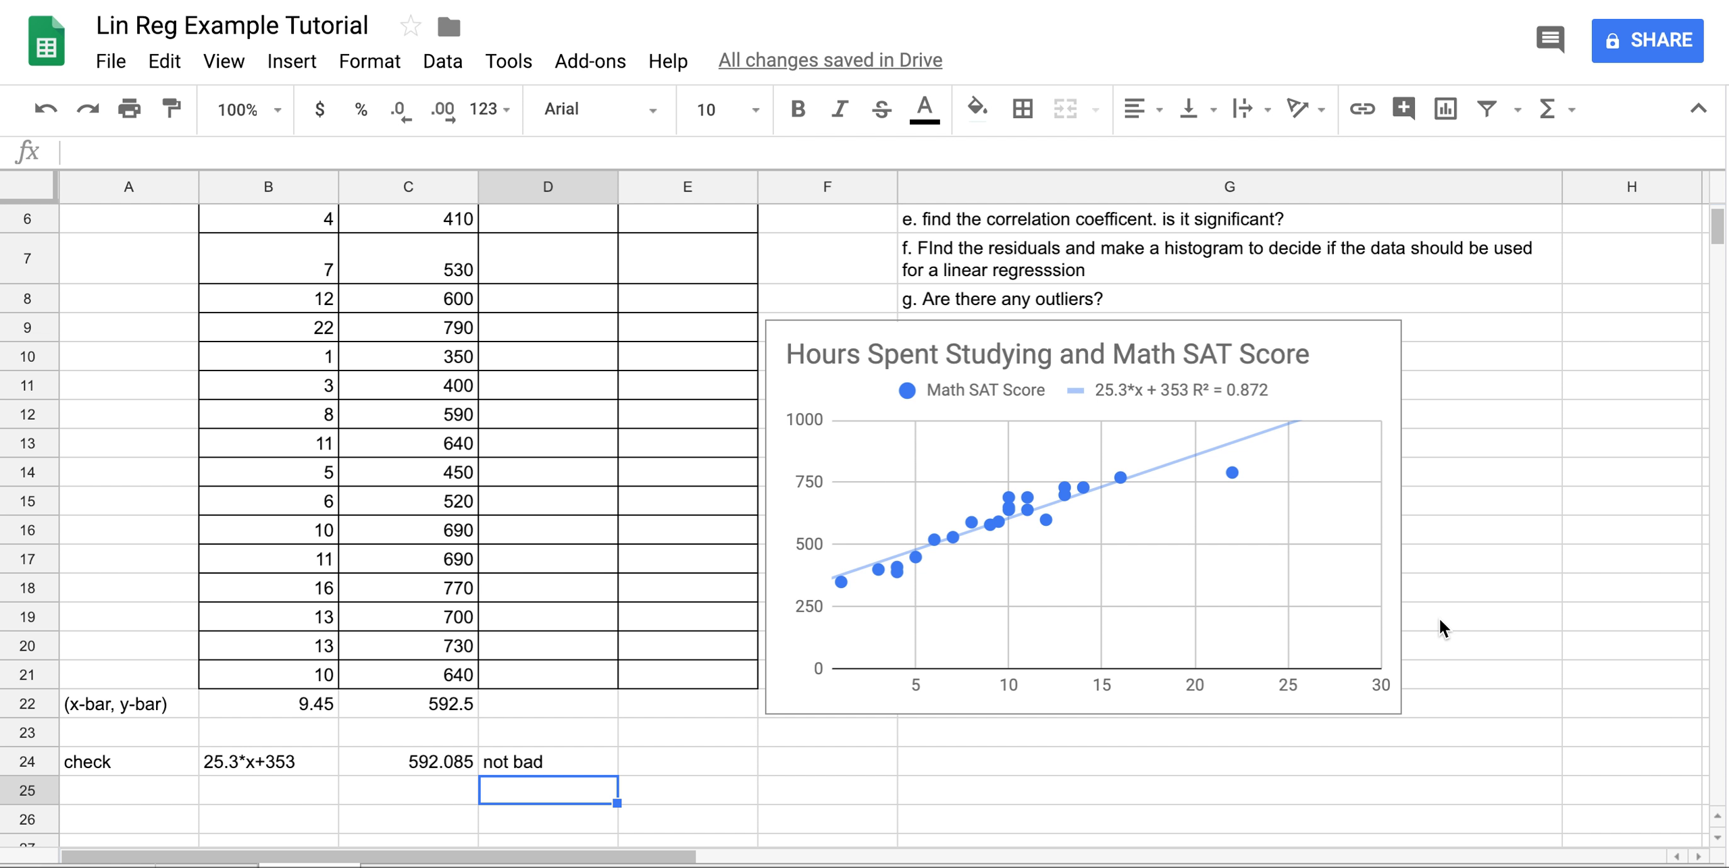
{"action": "scroll", "coordinate": [1439, 618], "scroll_direction": "up", "scroll_amount": 2}
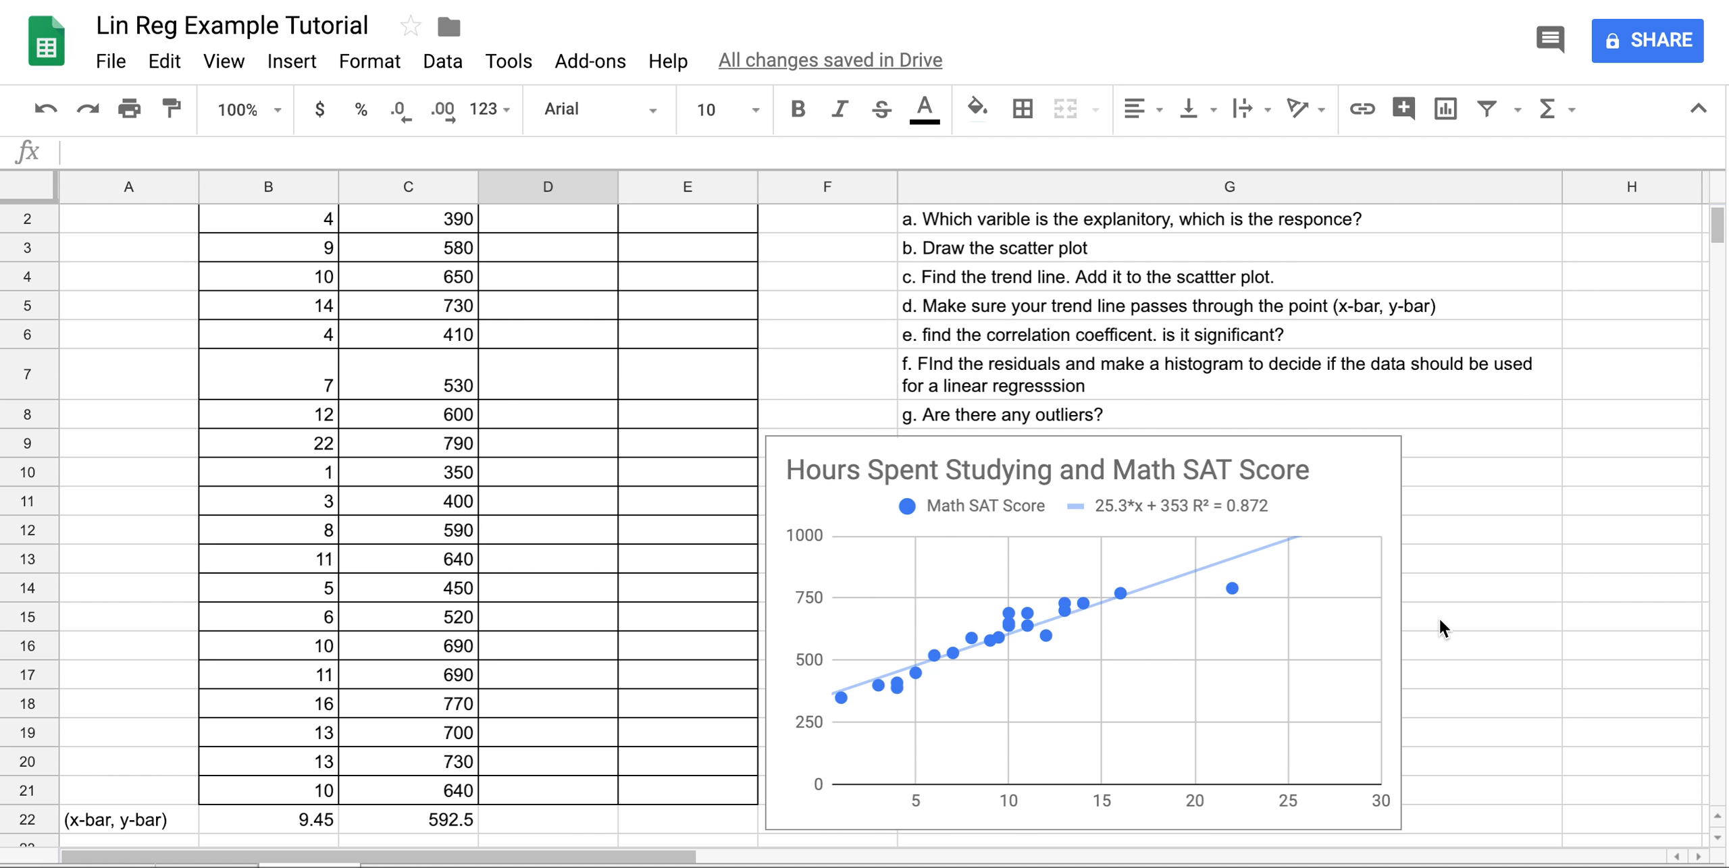
{"action": "scroll", "coordinate": [584, 466], "scroll_direction": "down", "scroll_amount": 6}
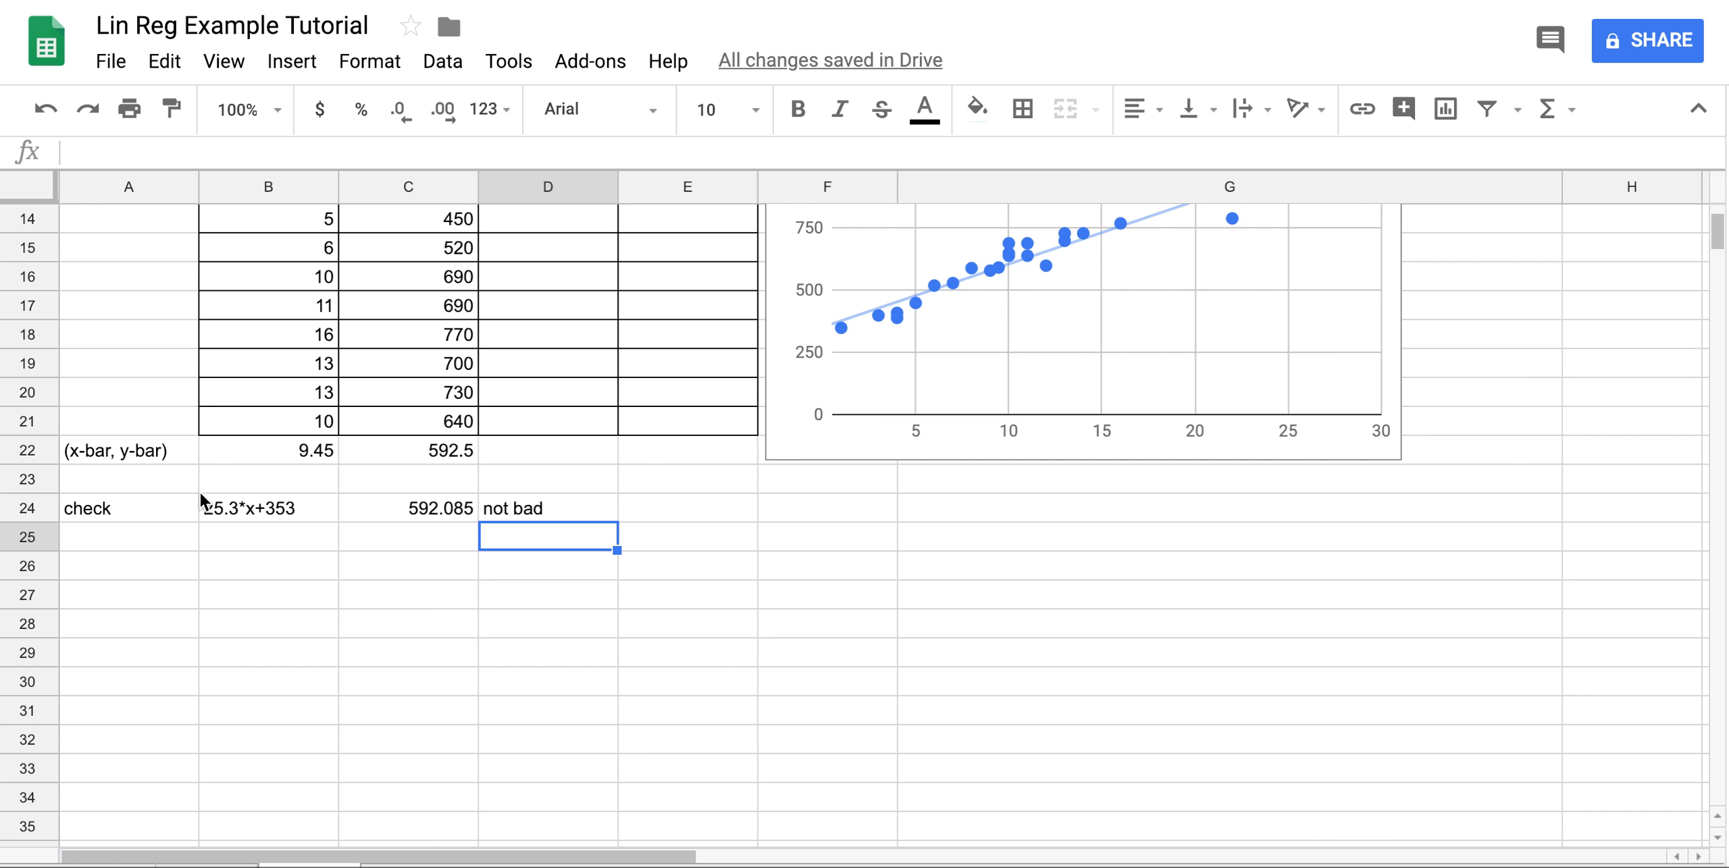
{"action": "scroll", "coordinate": [1097, 460], "scroll_direction": "up", "scroll_amount": 5}
{"action": "scroll", "coordinate": [1096, 458], "scroll_direction": "up", "scroll_amount": 1}
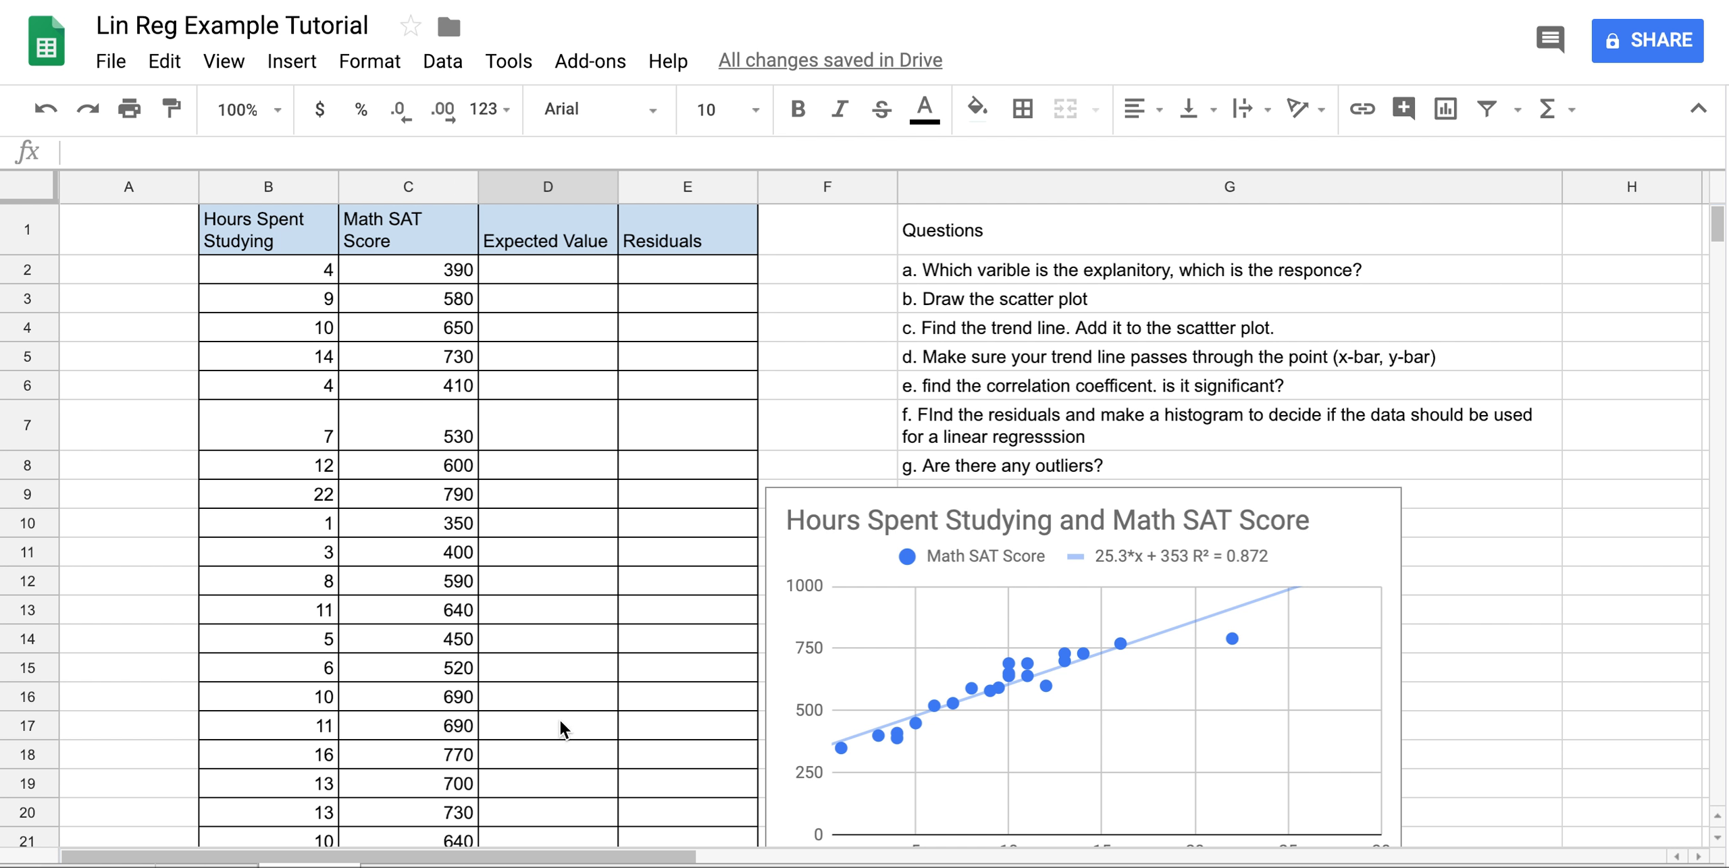
Enter =25.3*B2+353 in D2 so the first Expected Value reads 454.2.
{"action": "left_click", "coordinate": [529, 270]}
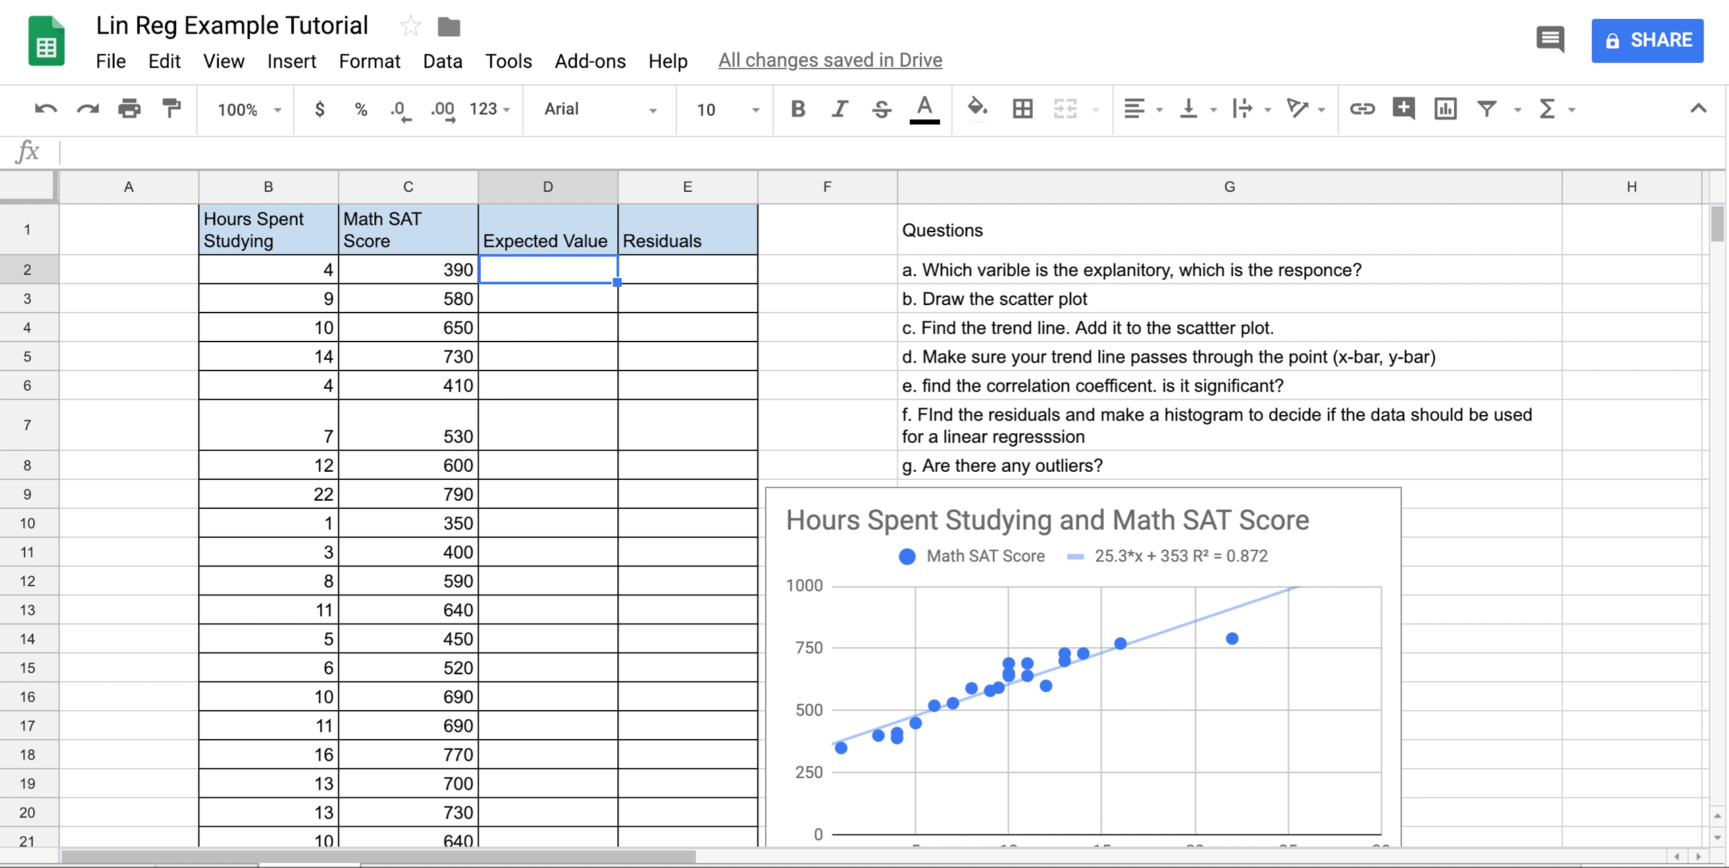
{"action": "type", "text": "="}
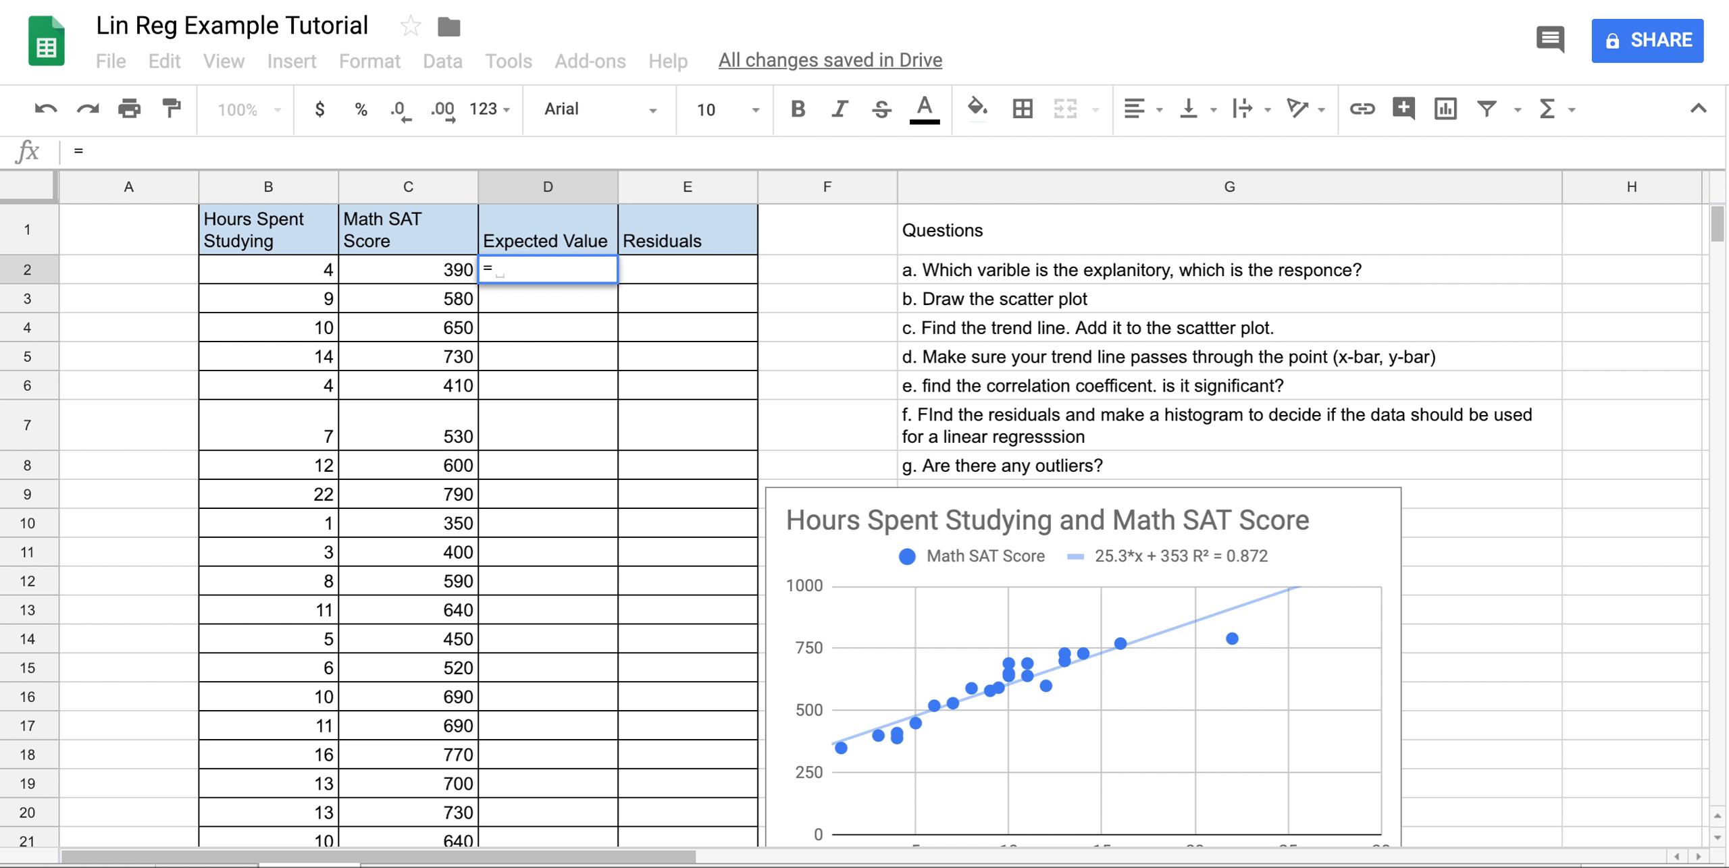
{"action": "type", "text": "25.3"}
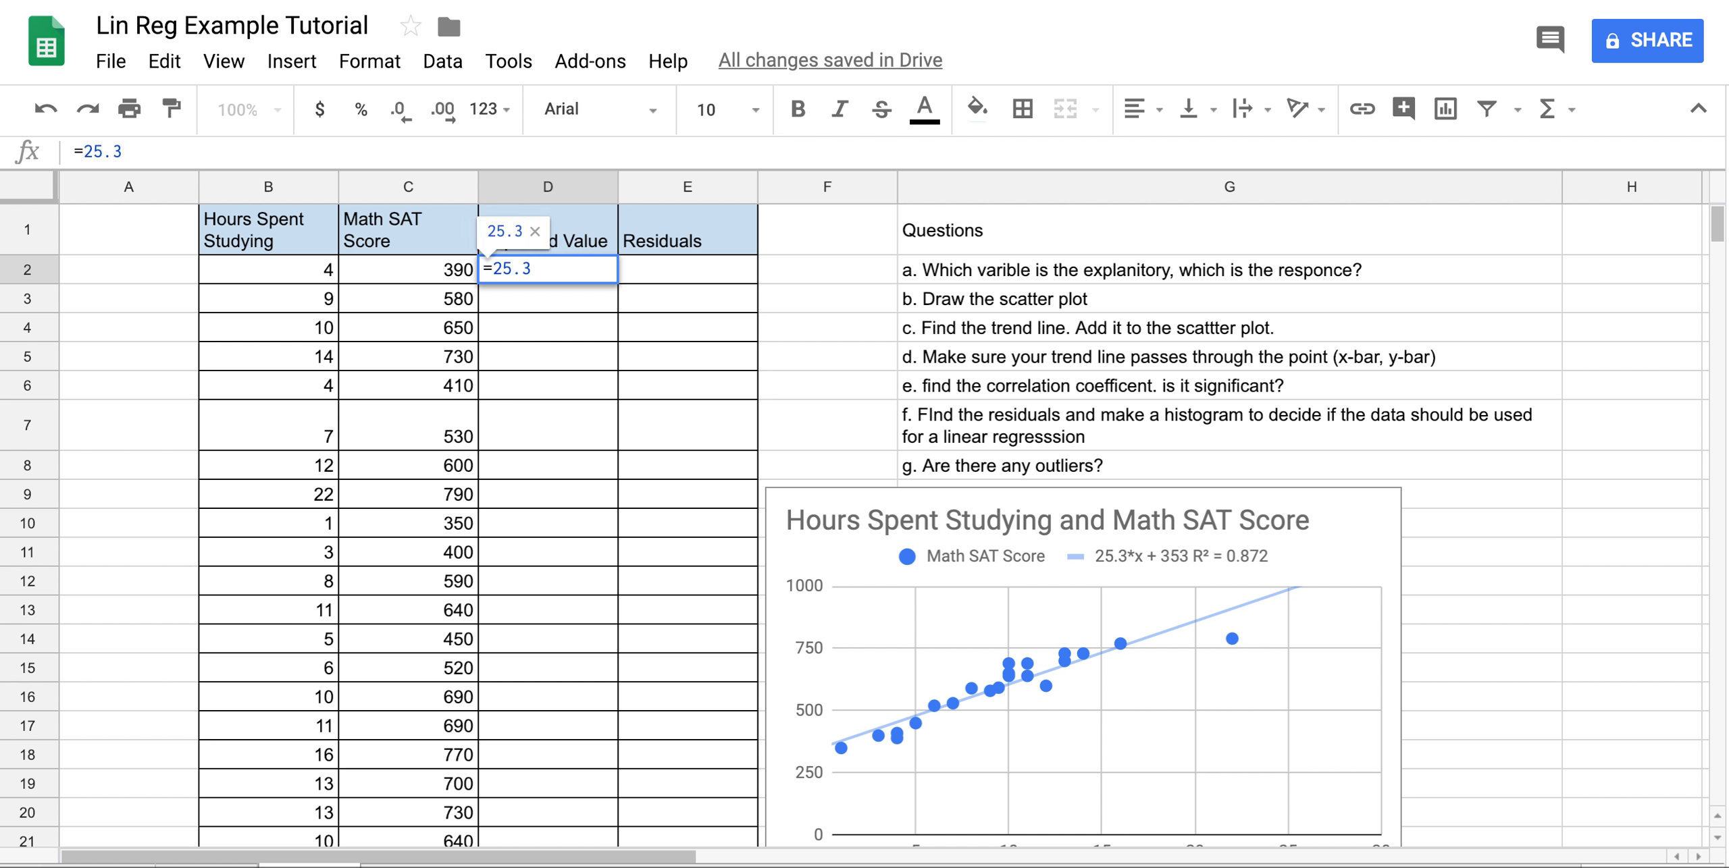
{"action": "type", "text": "*"}
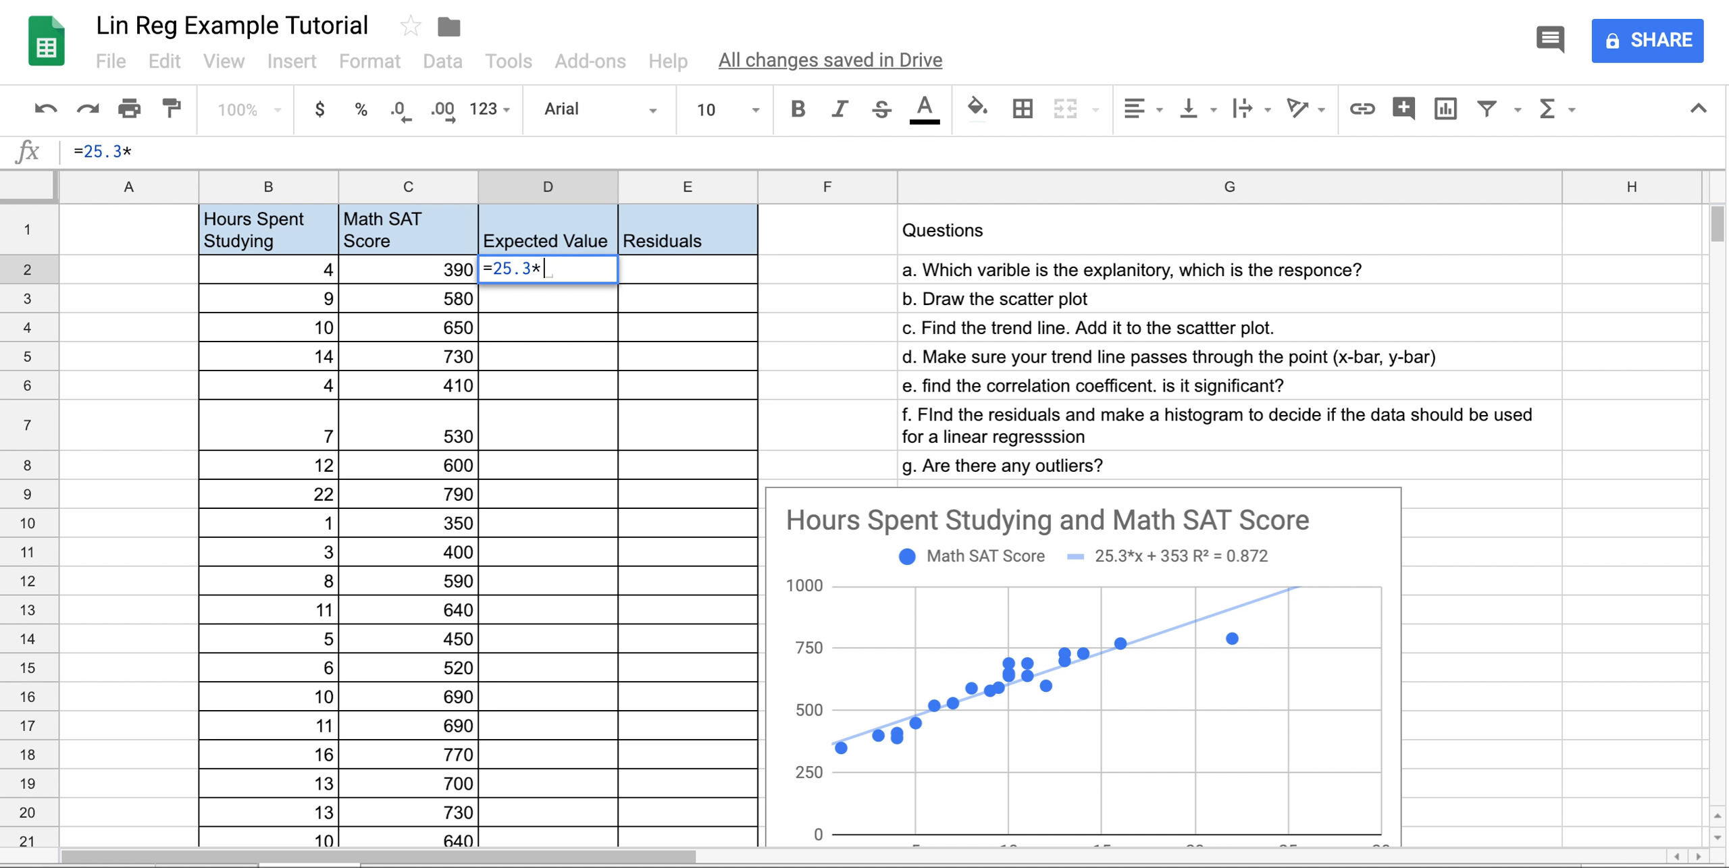
{"action": "left_click", "coordinate": [291, 277]}
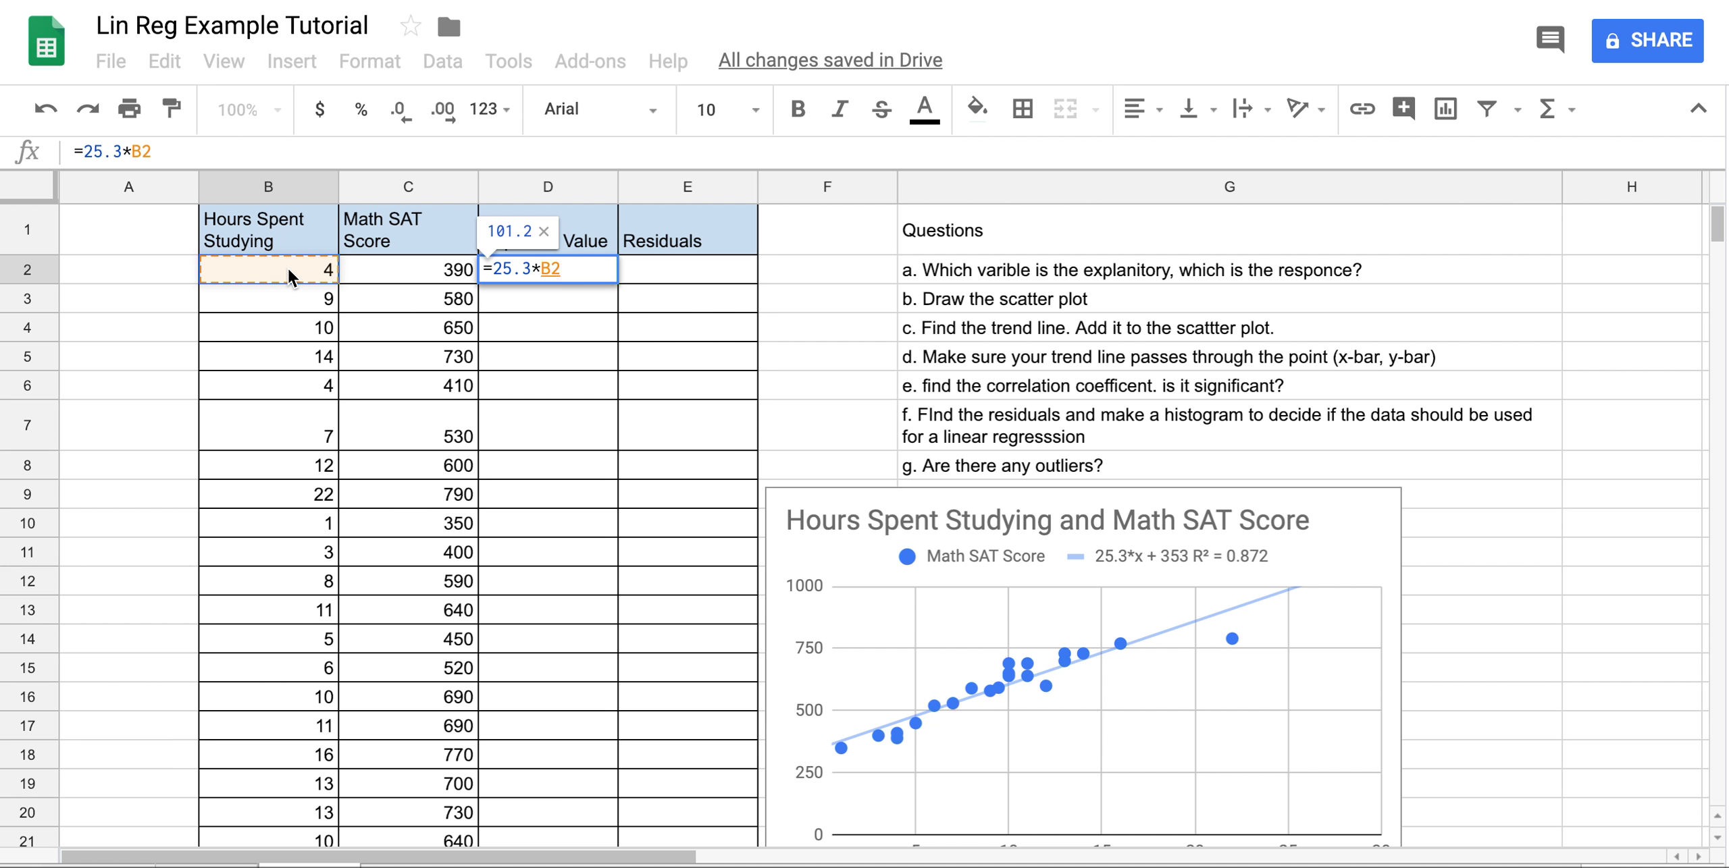
{"action": "type", "text": "+3"}
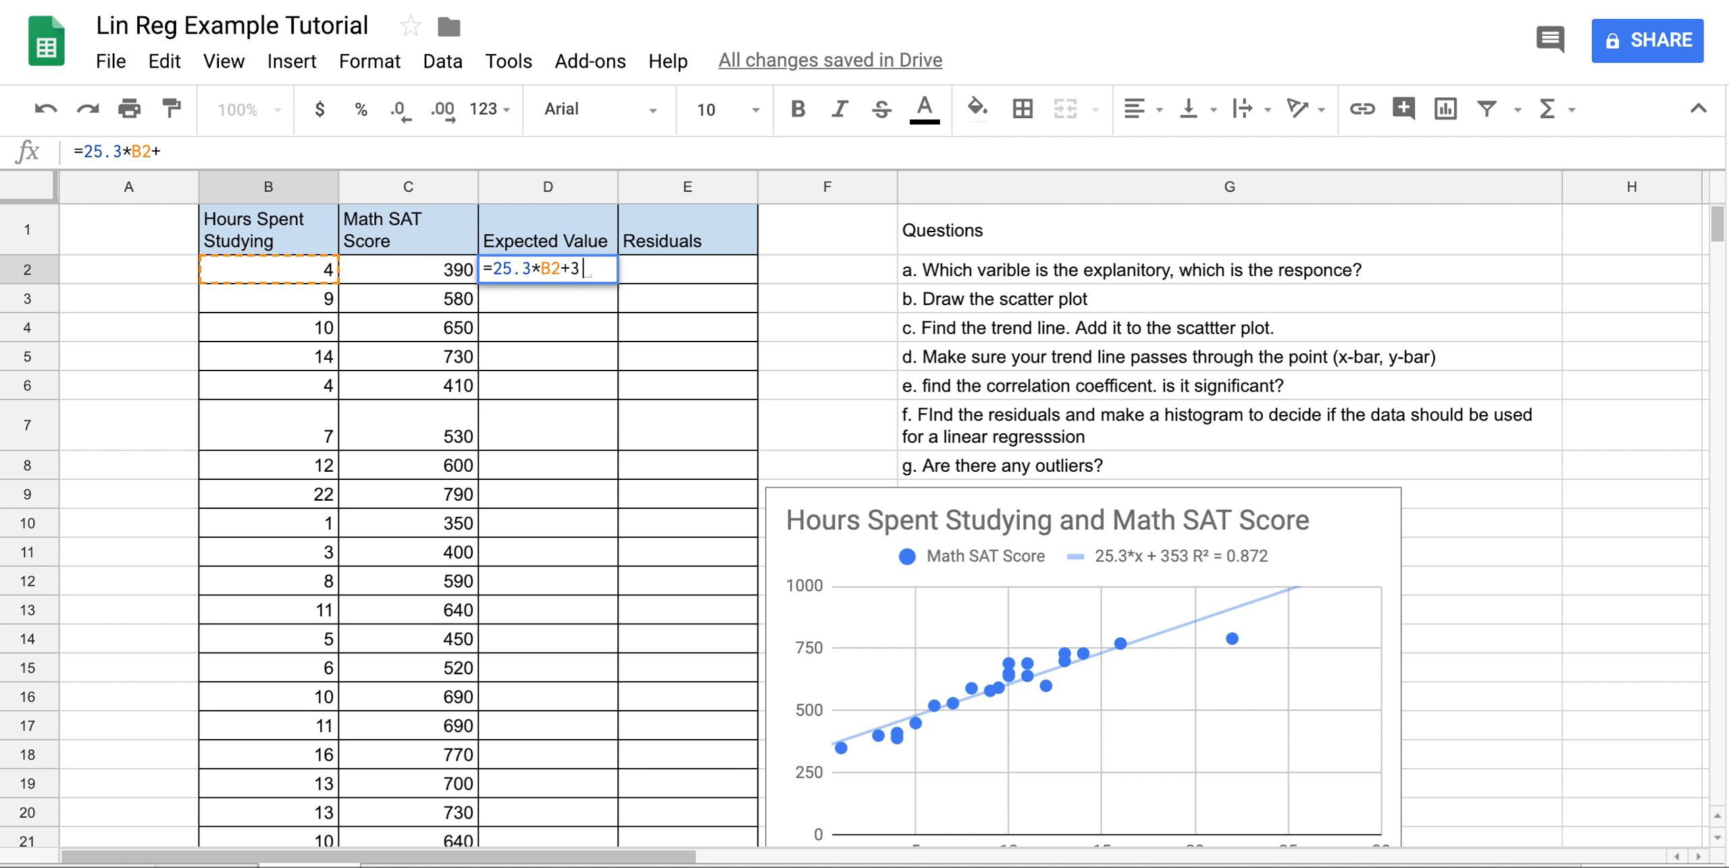
{"action": "type", "text": "53"}
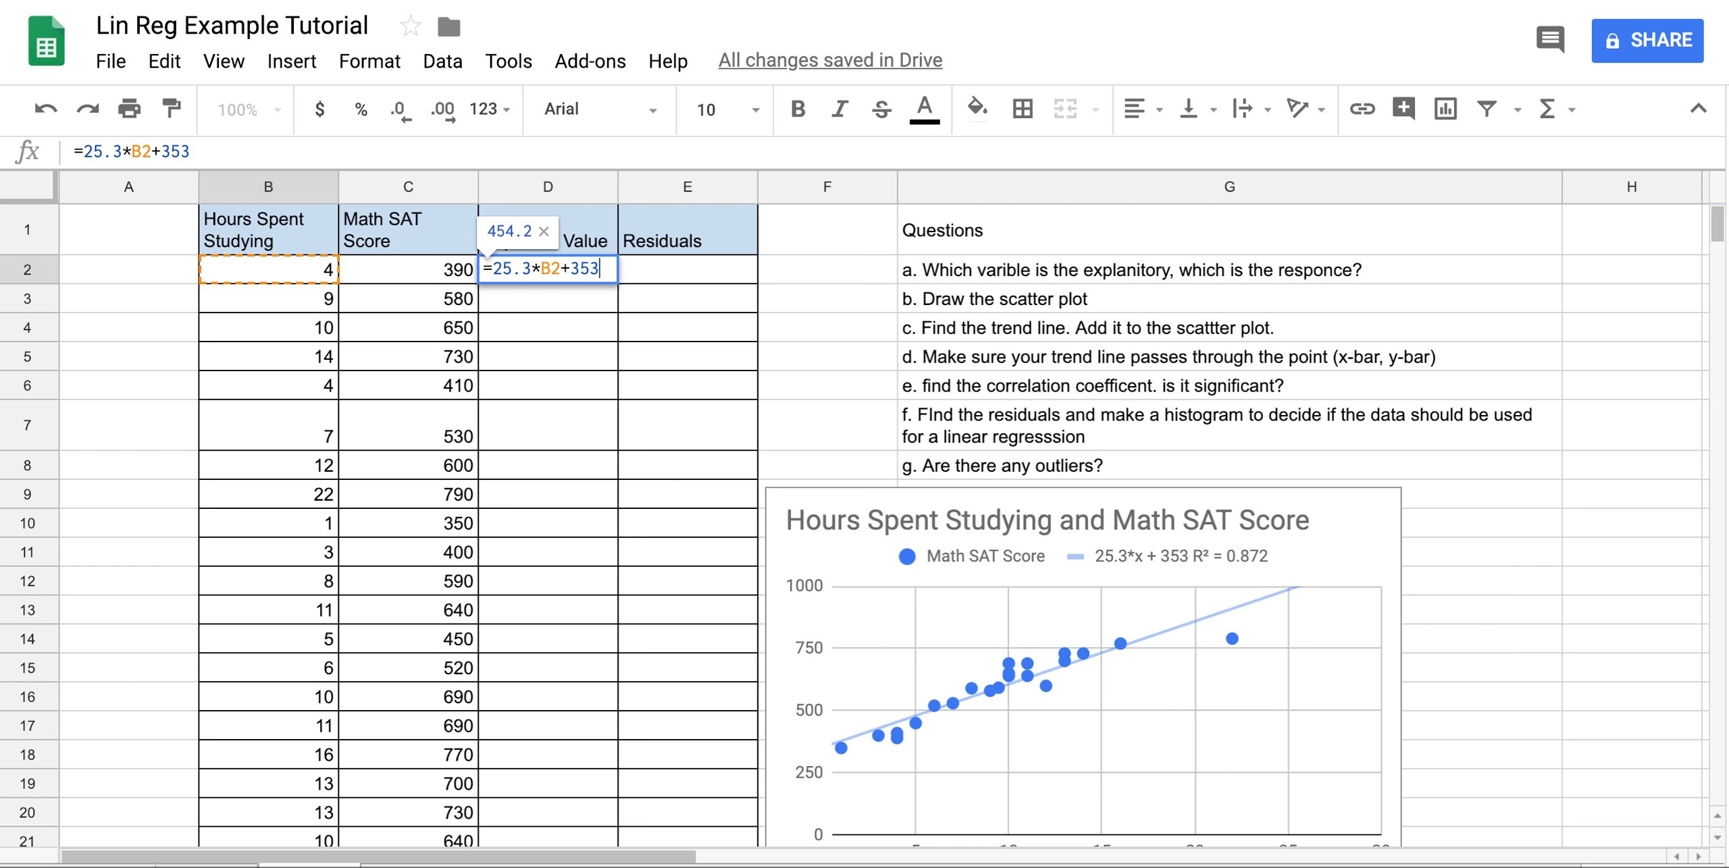
{"action": "key", "text": "Return"}
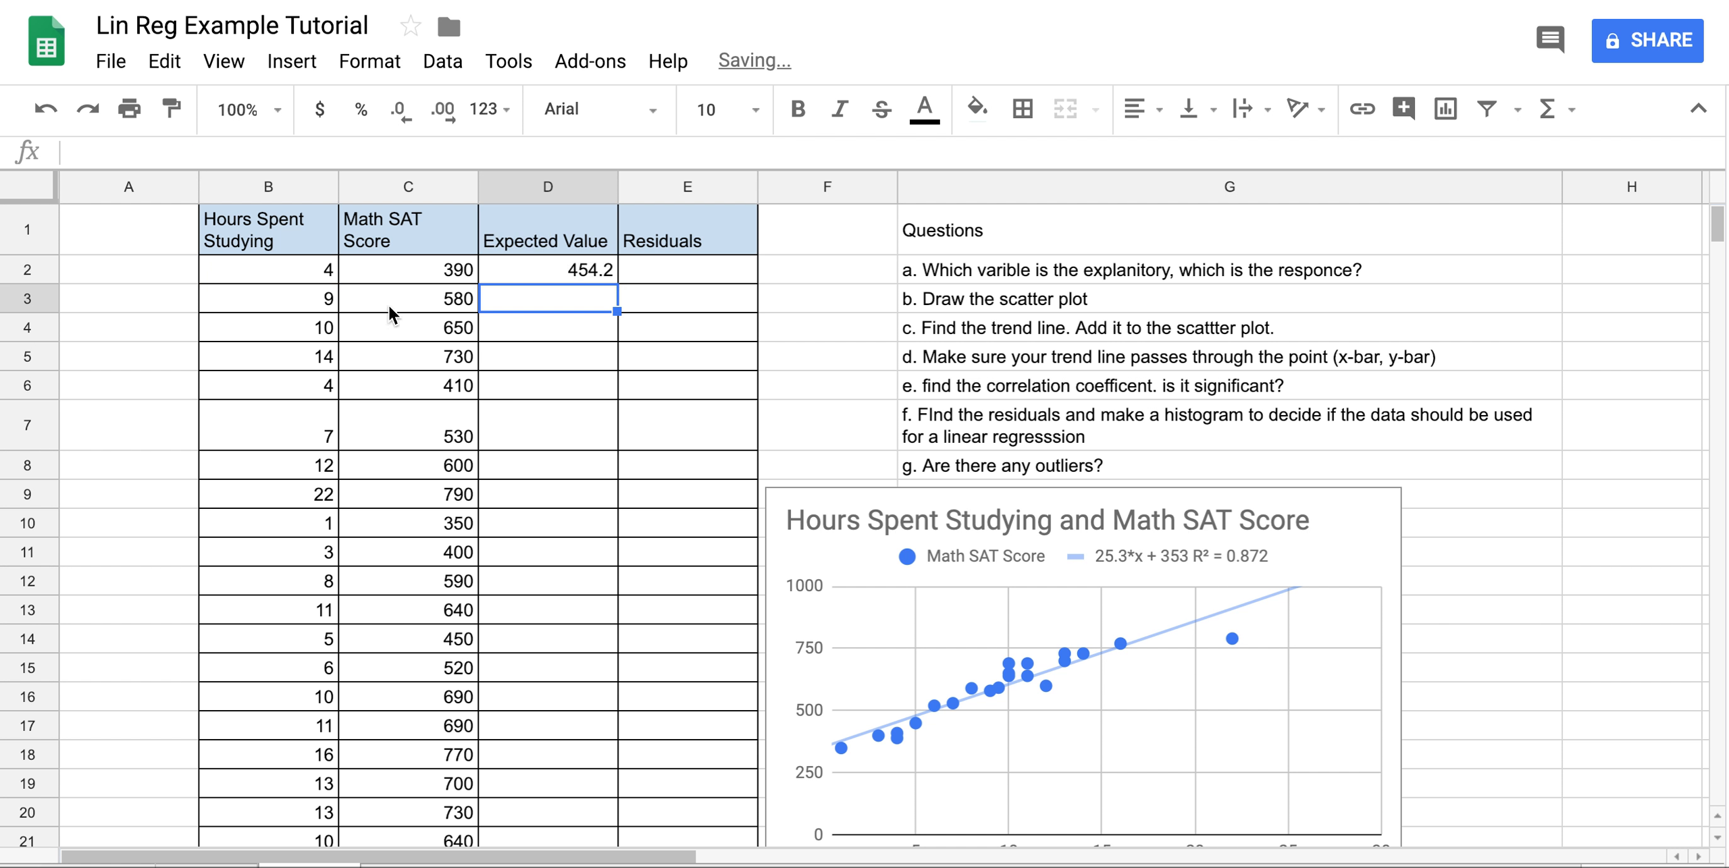
{"action": "left_click", "coordinate": [603, 277]}
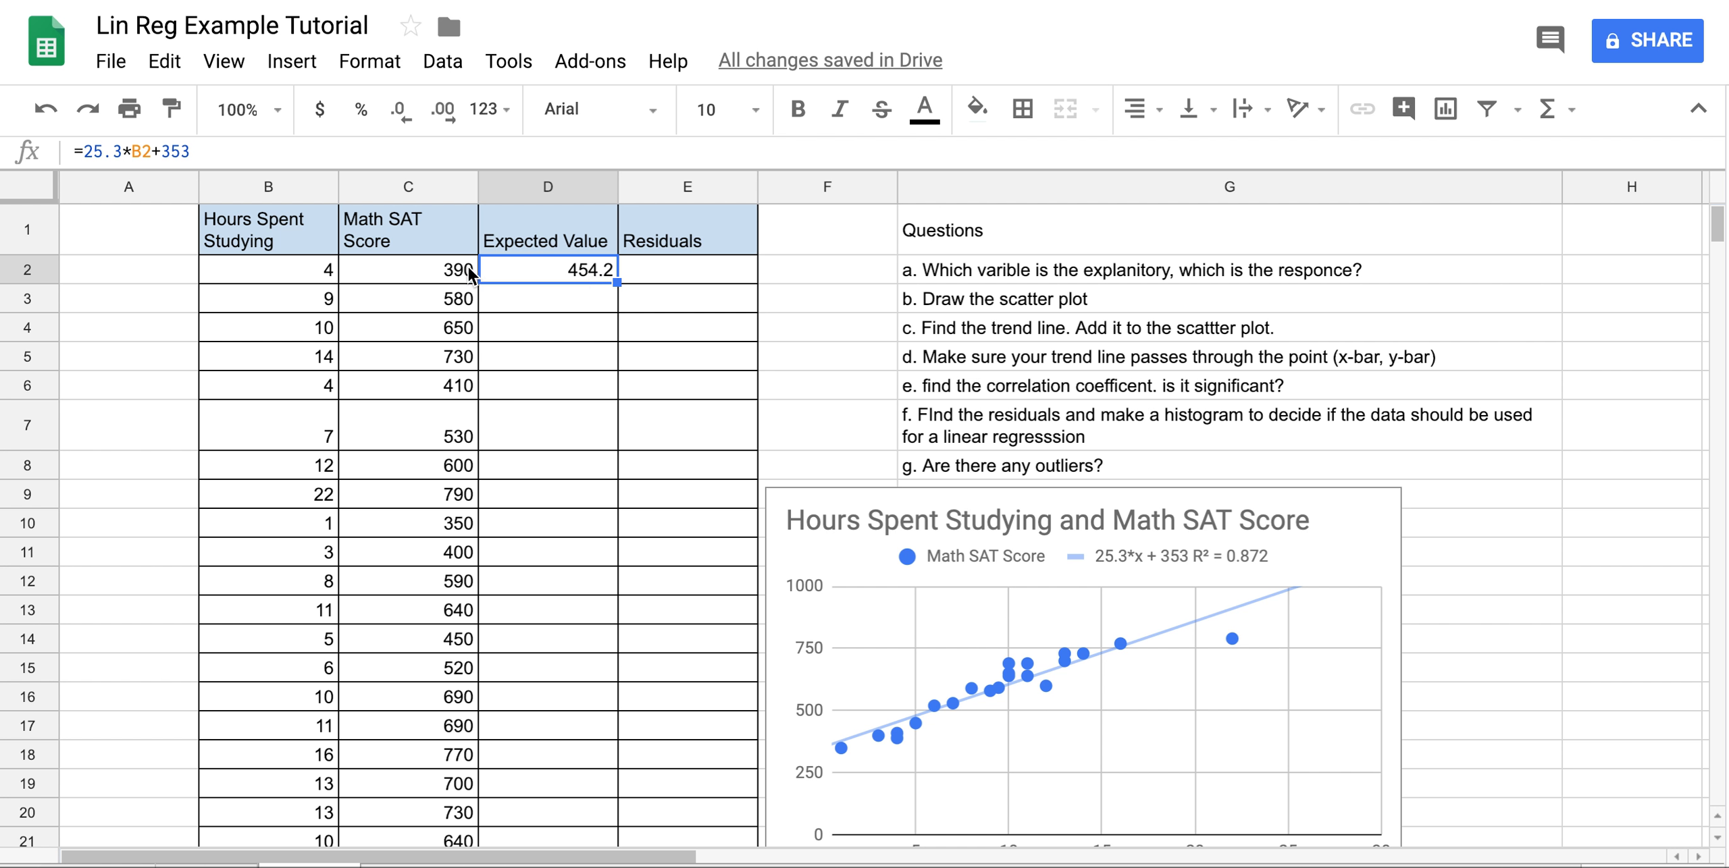
{"action": "double_click", "coordinate": [616, 283]}
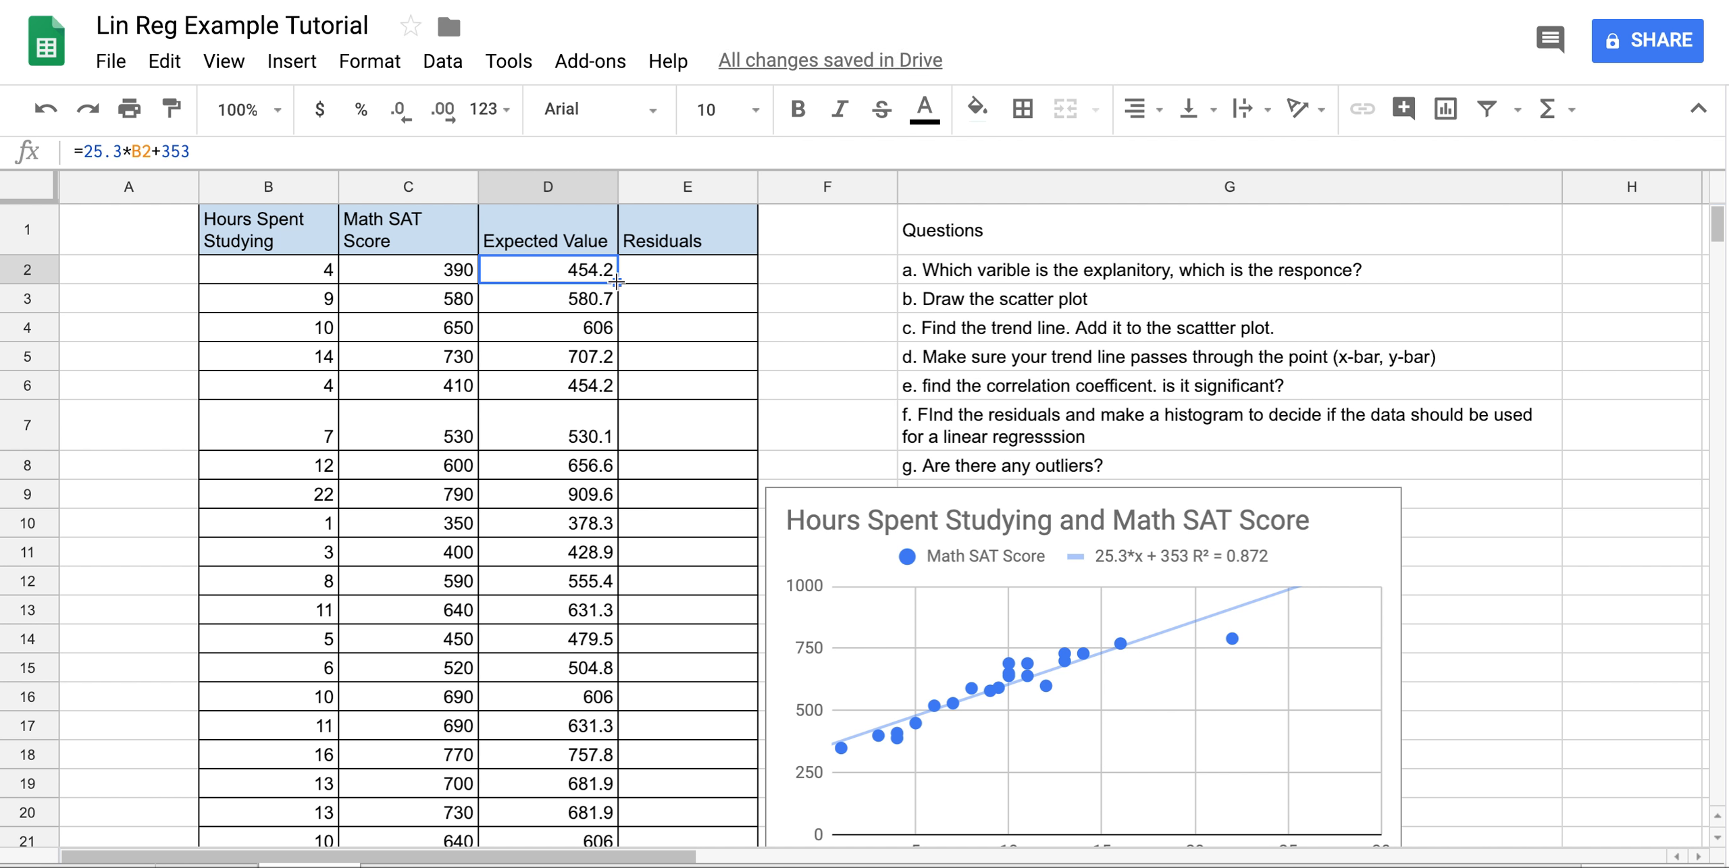
{"action": "scroll", "coordinate": [597, 305], "scroll_direction": "down", "scroll_amount": 5}
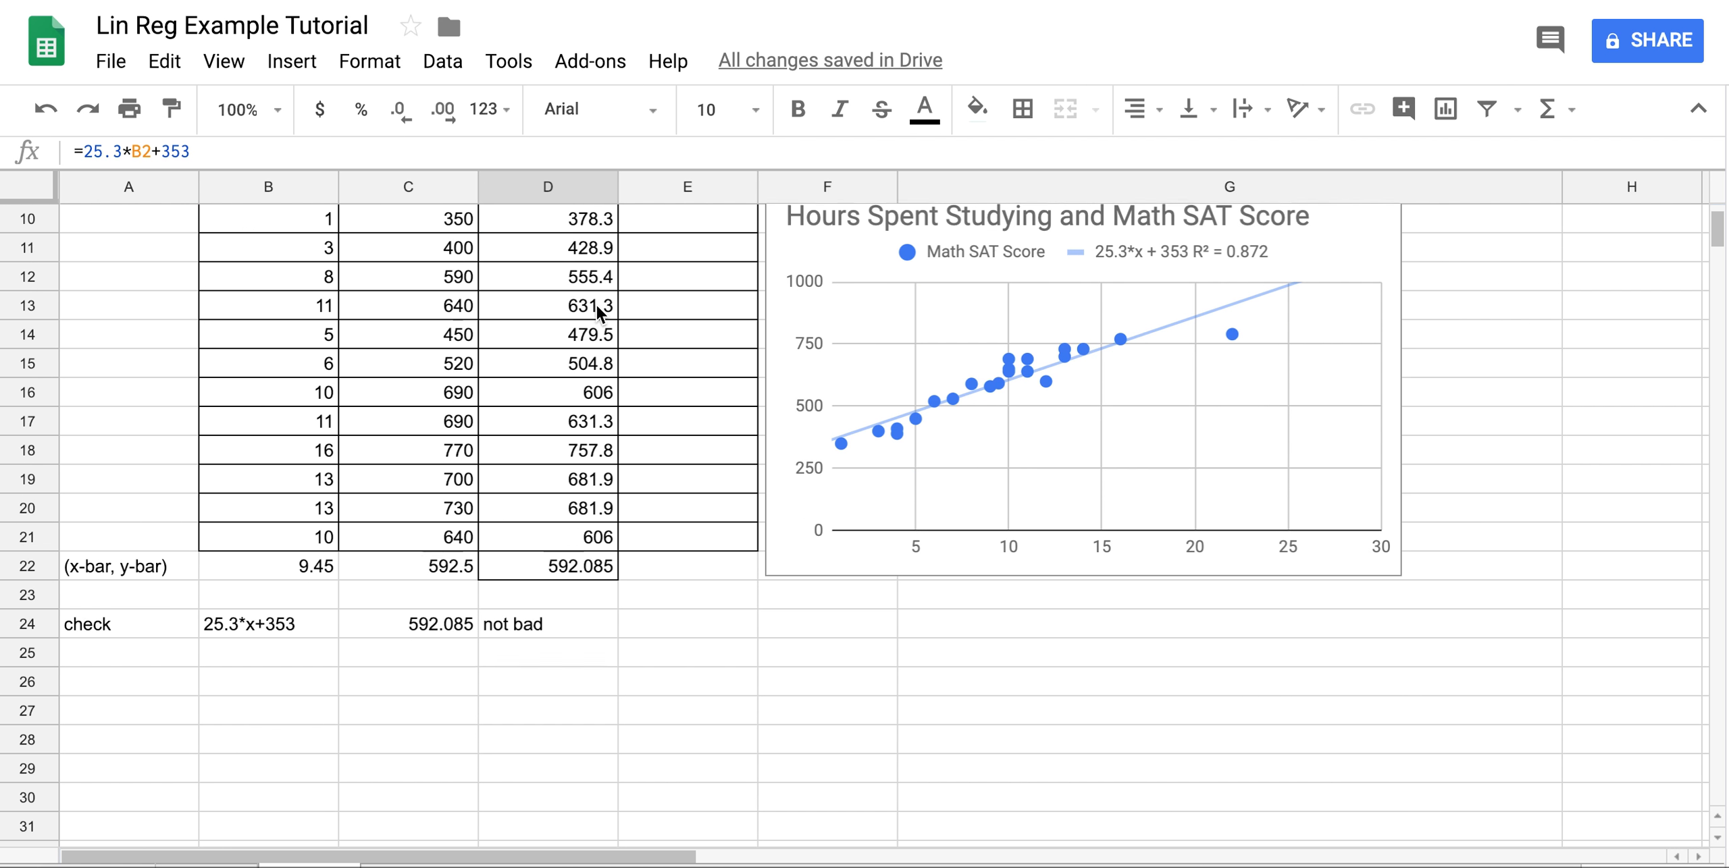
{"action": "left_click", "coordinate": [562, 565]}
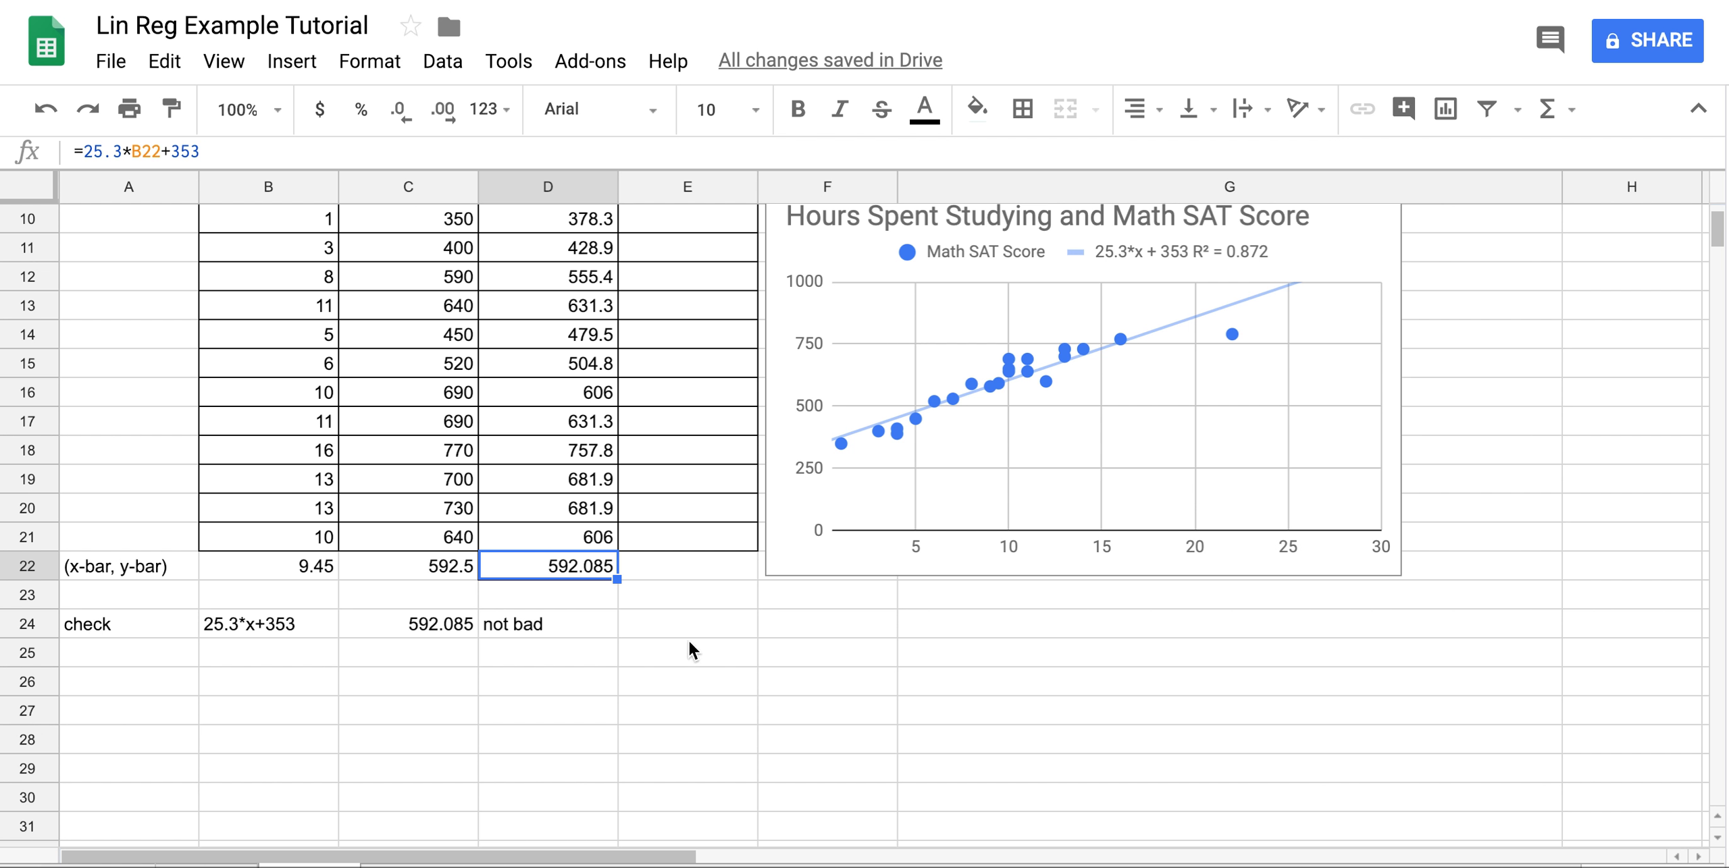
{"action": "triple_click", "coordinate": [215, 153]}
{"action": "key", "text": "BackSpace"}
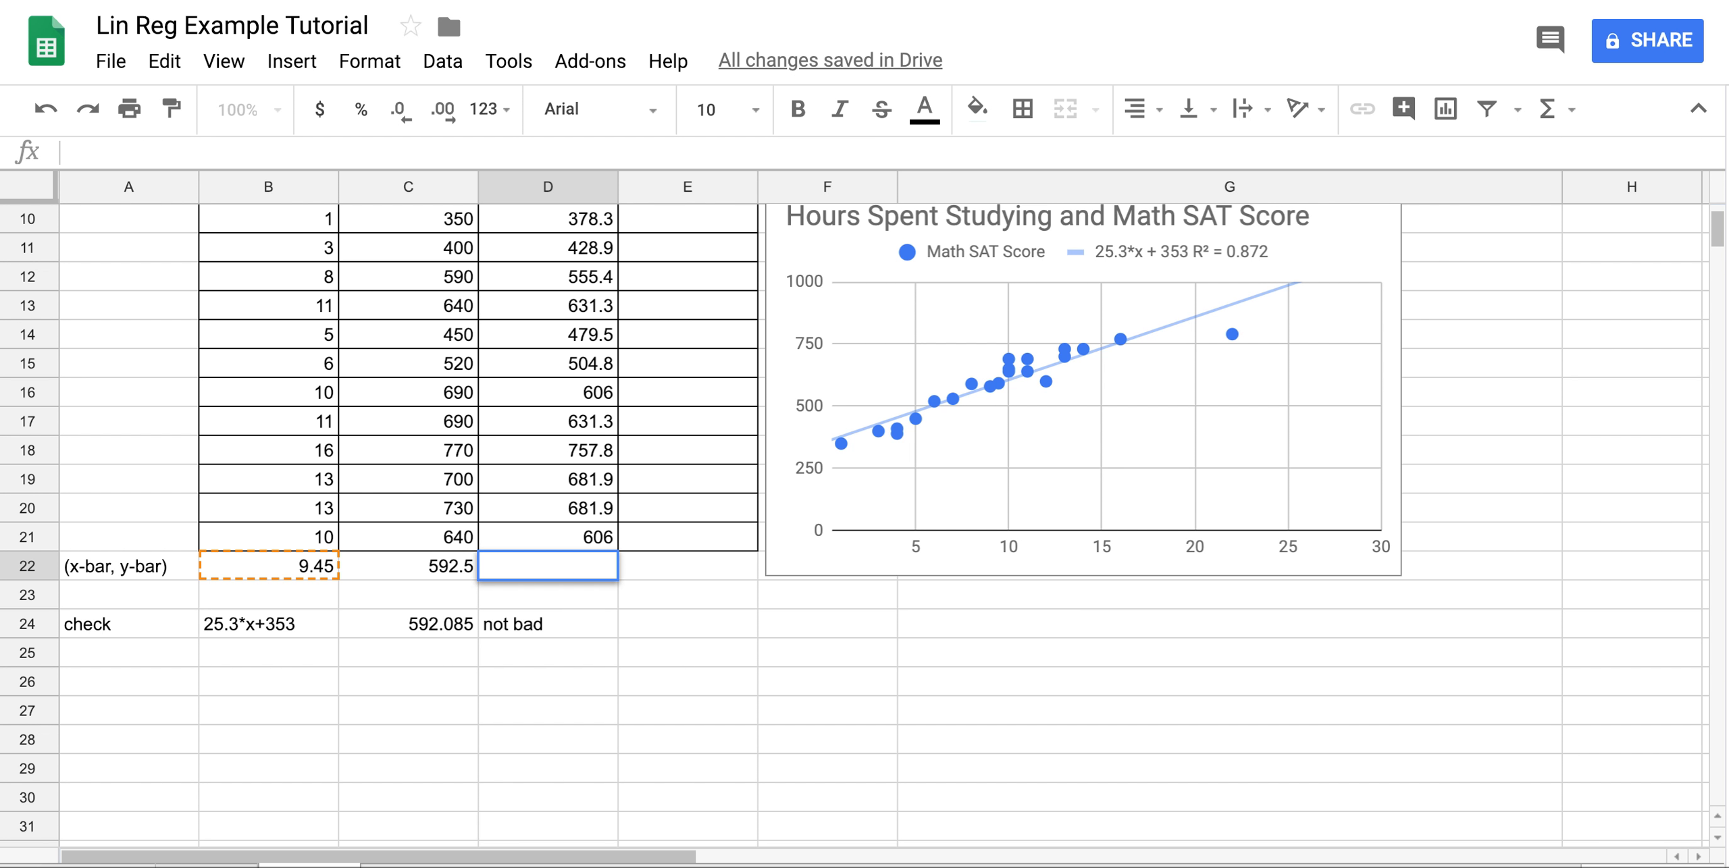
{"action": "left_click", "coordinate": [662, 605]}
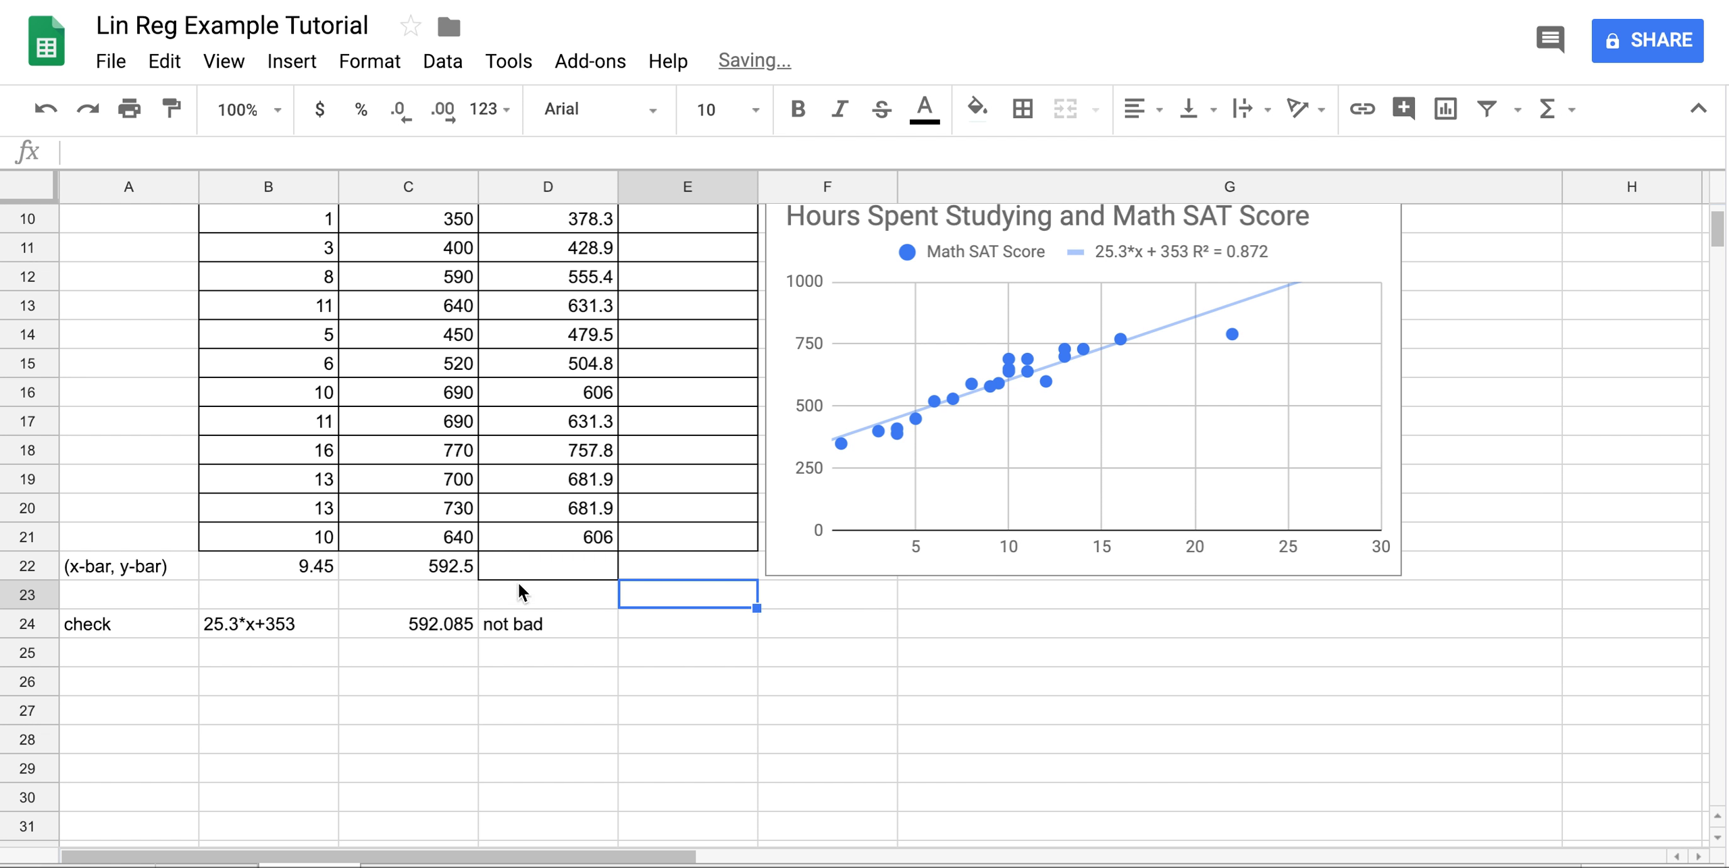
{"action": "left_click", "coordinate": [535, 566]}
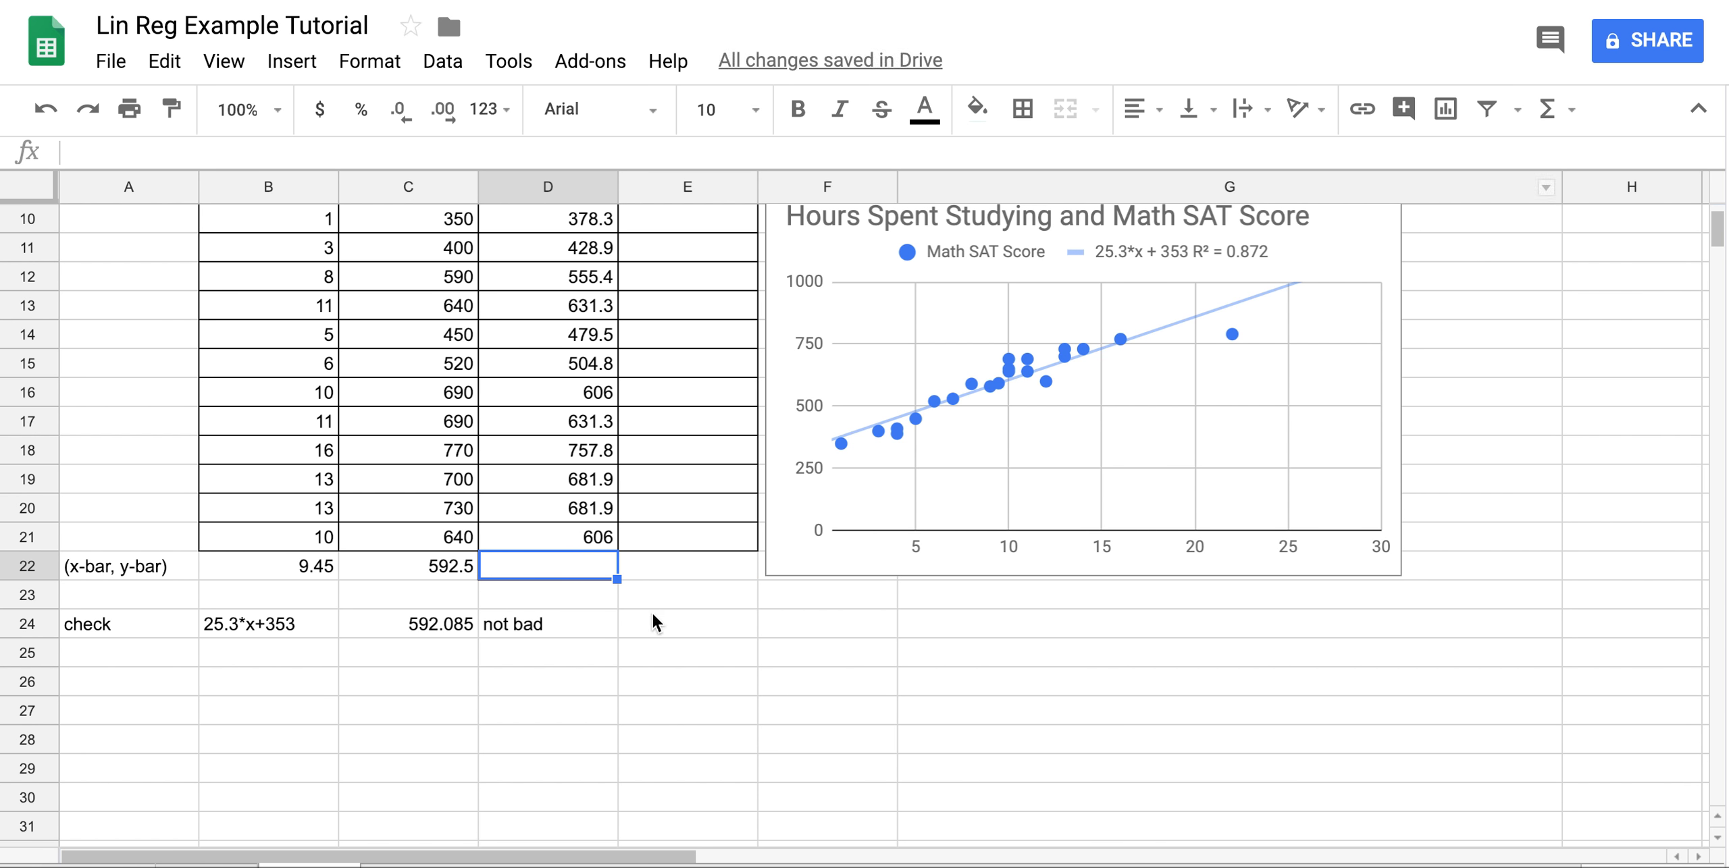
{"action": "scroll", "coordinate": [678, 600], "scroll_direction": "right", "scroll_amount": 2}
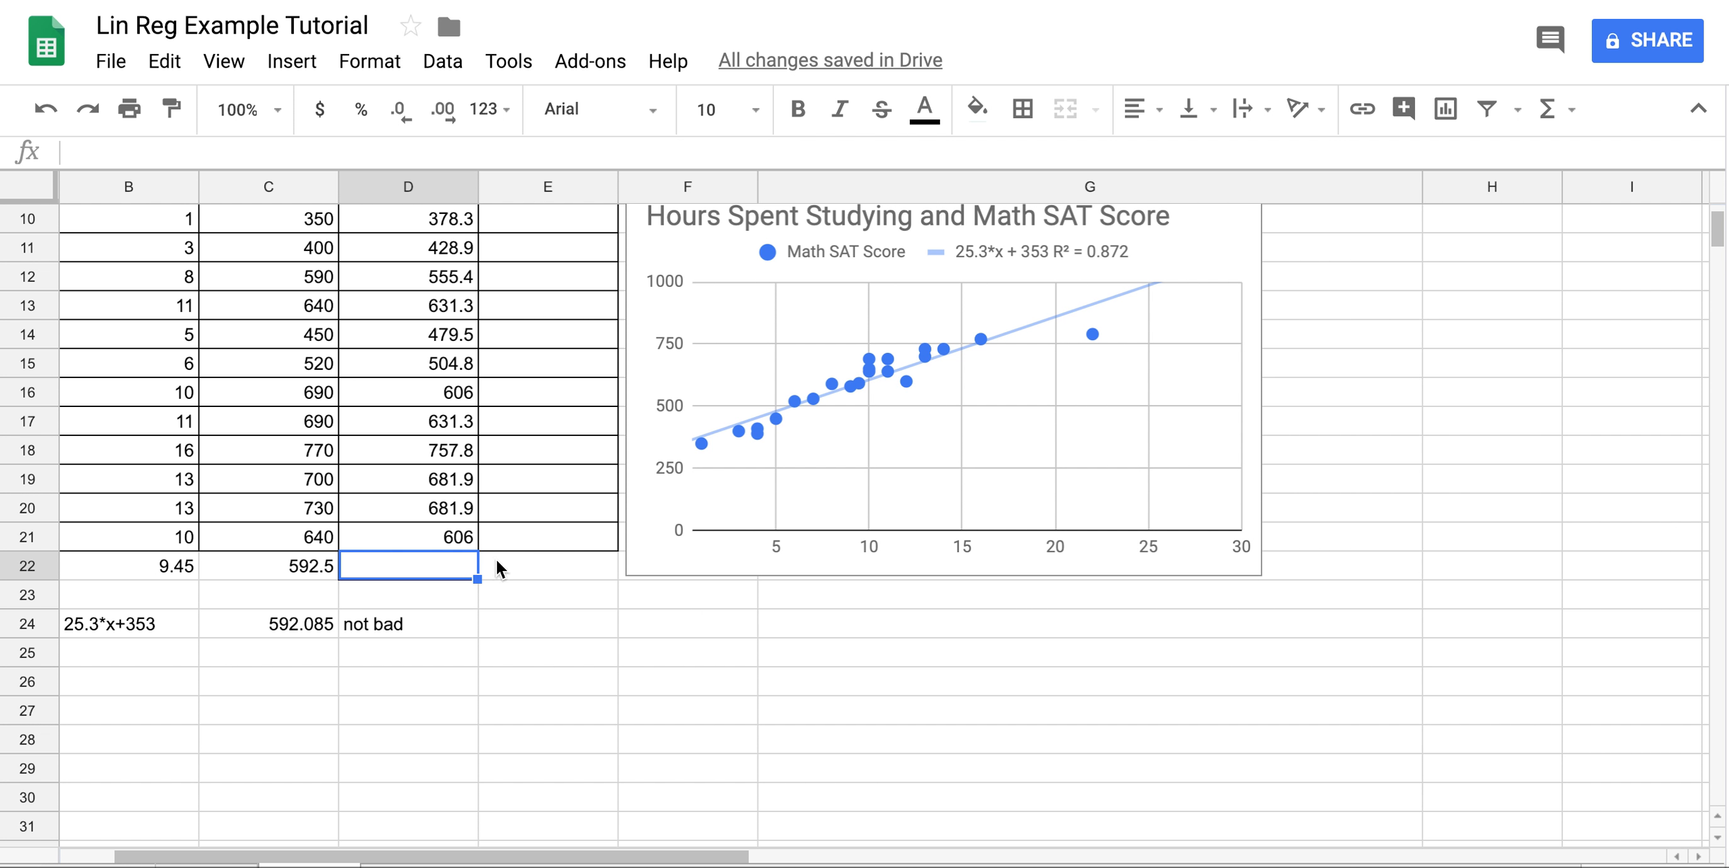
{"action": "scroll", "coordinate": [497, 559], "scroll_direction": "up", "scroll_amount": 5}
{"action": "scroll", "coordinate": [497, 559], "scroll_direction": "left", "scroll_amount": 2}
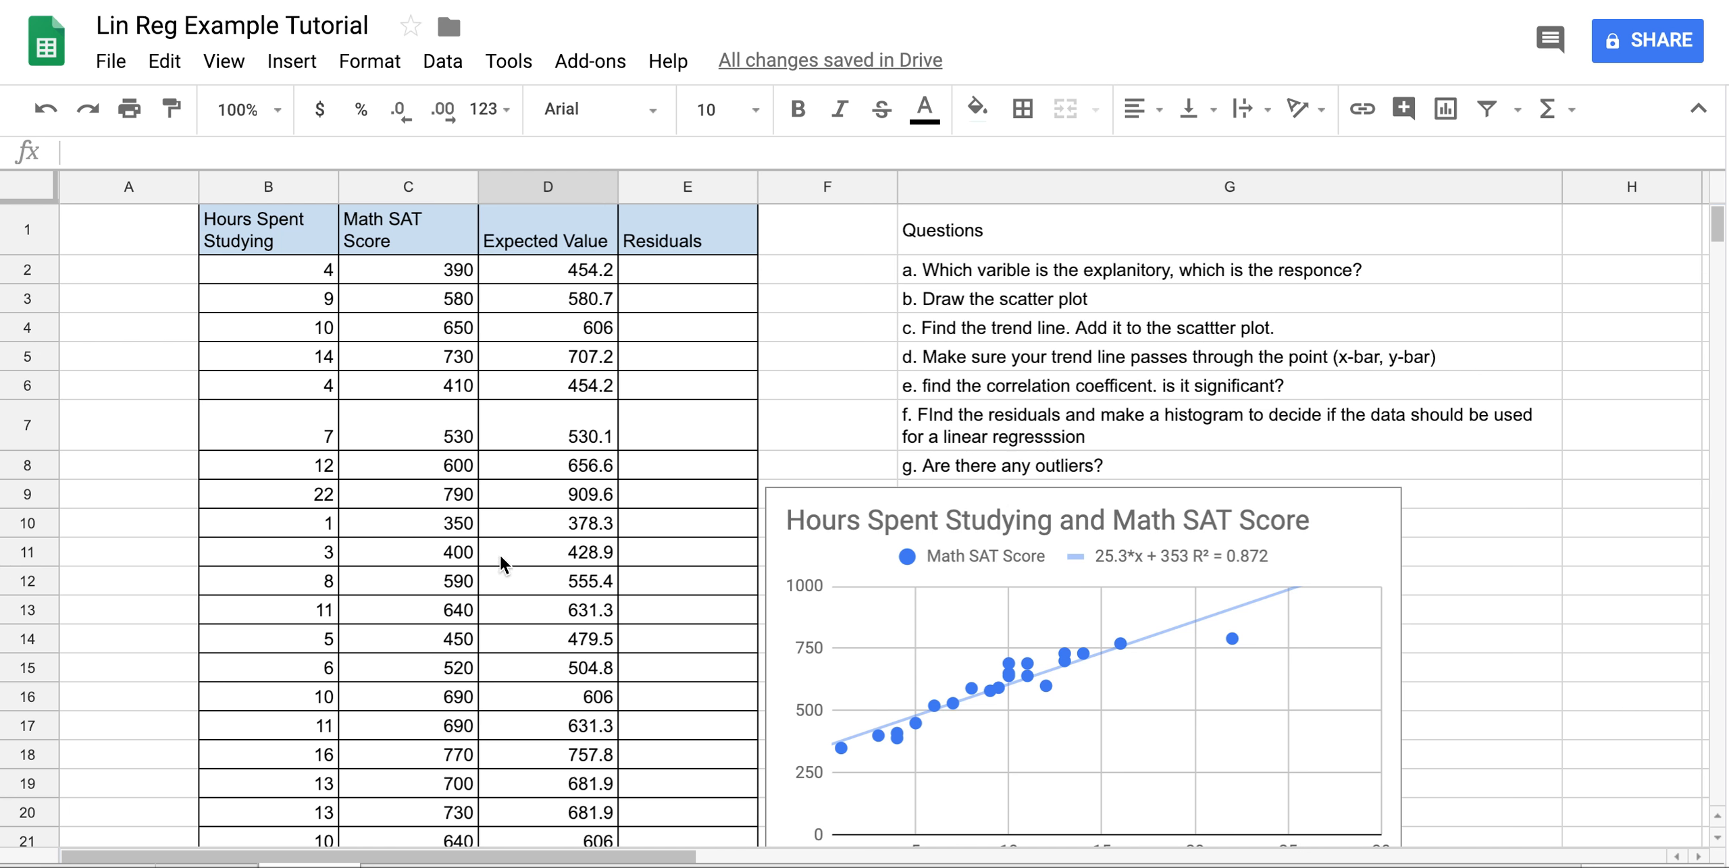
Enter =C2-D2 in E2, giving a first residual of -64.2.
{"action": "left_click", "coordinate": [721, 270]}
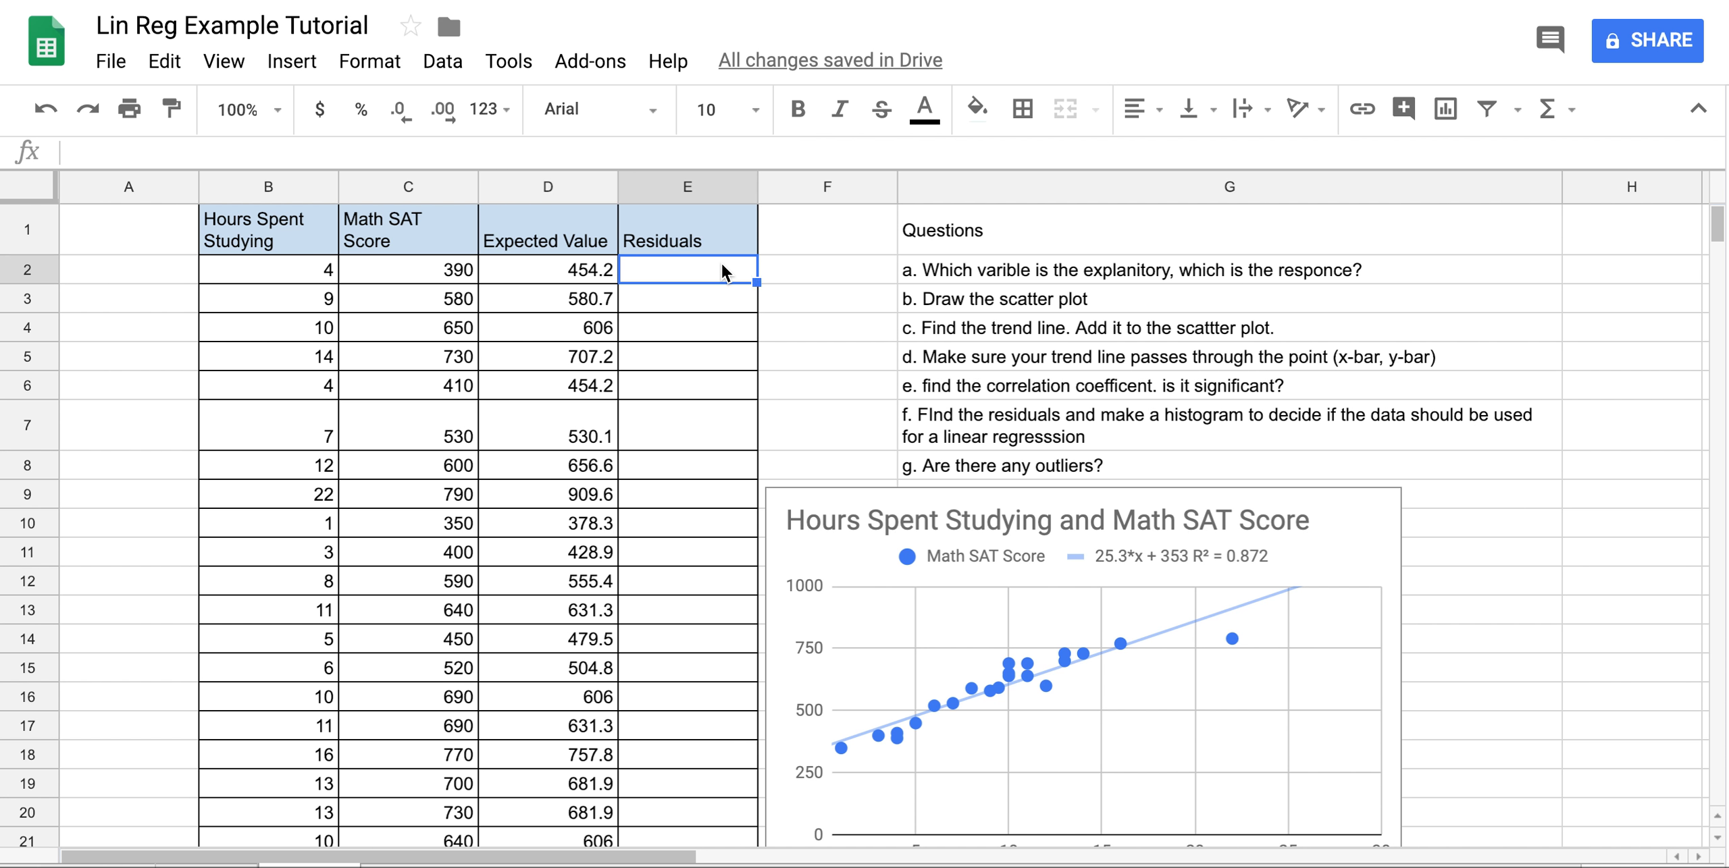
{"action": "type", "text": "="}
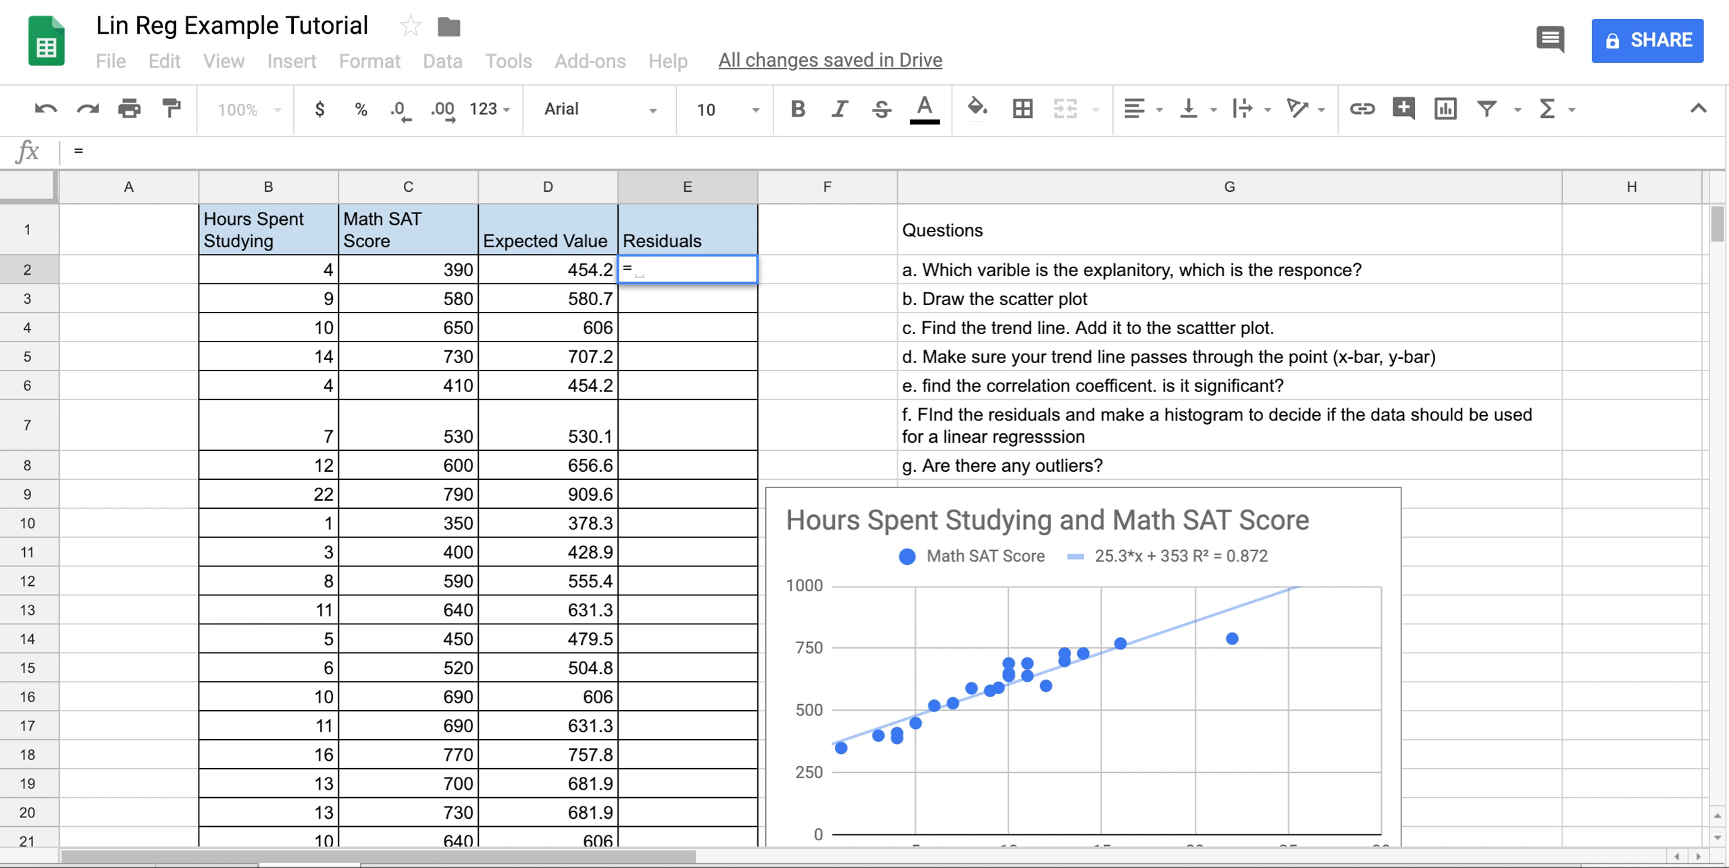
{"action": "left_click", "coordinate": [432, 270]}
{"action": "type", "text": "-"}
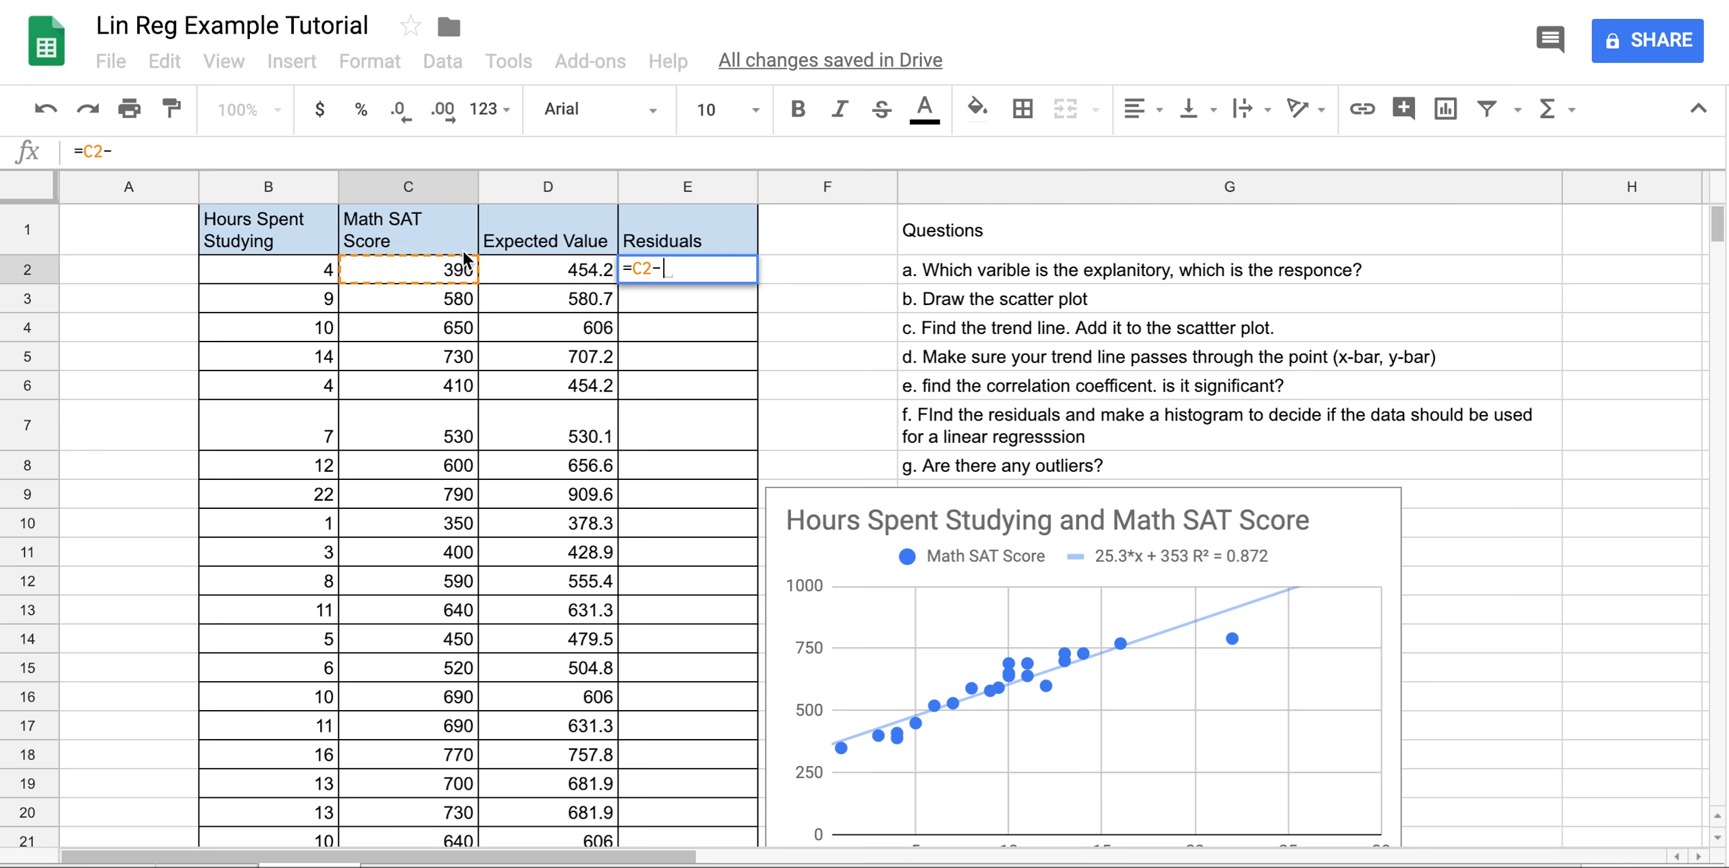
{"action": "left_click", "coordinate": [525, 279]}
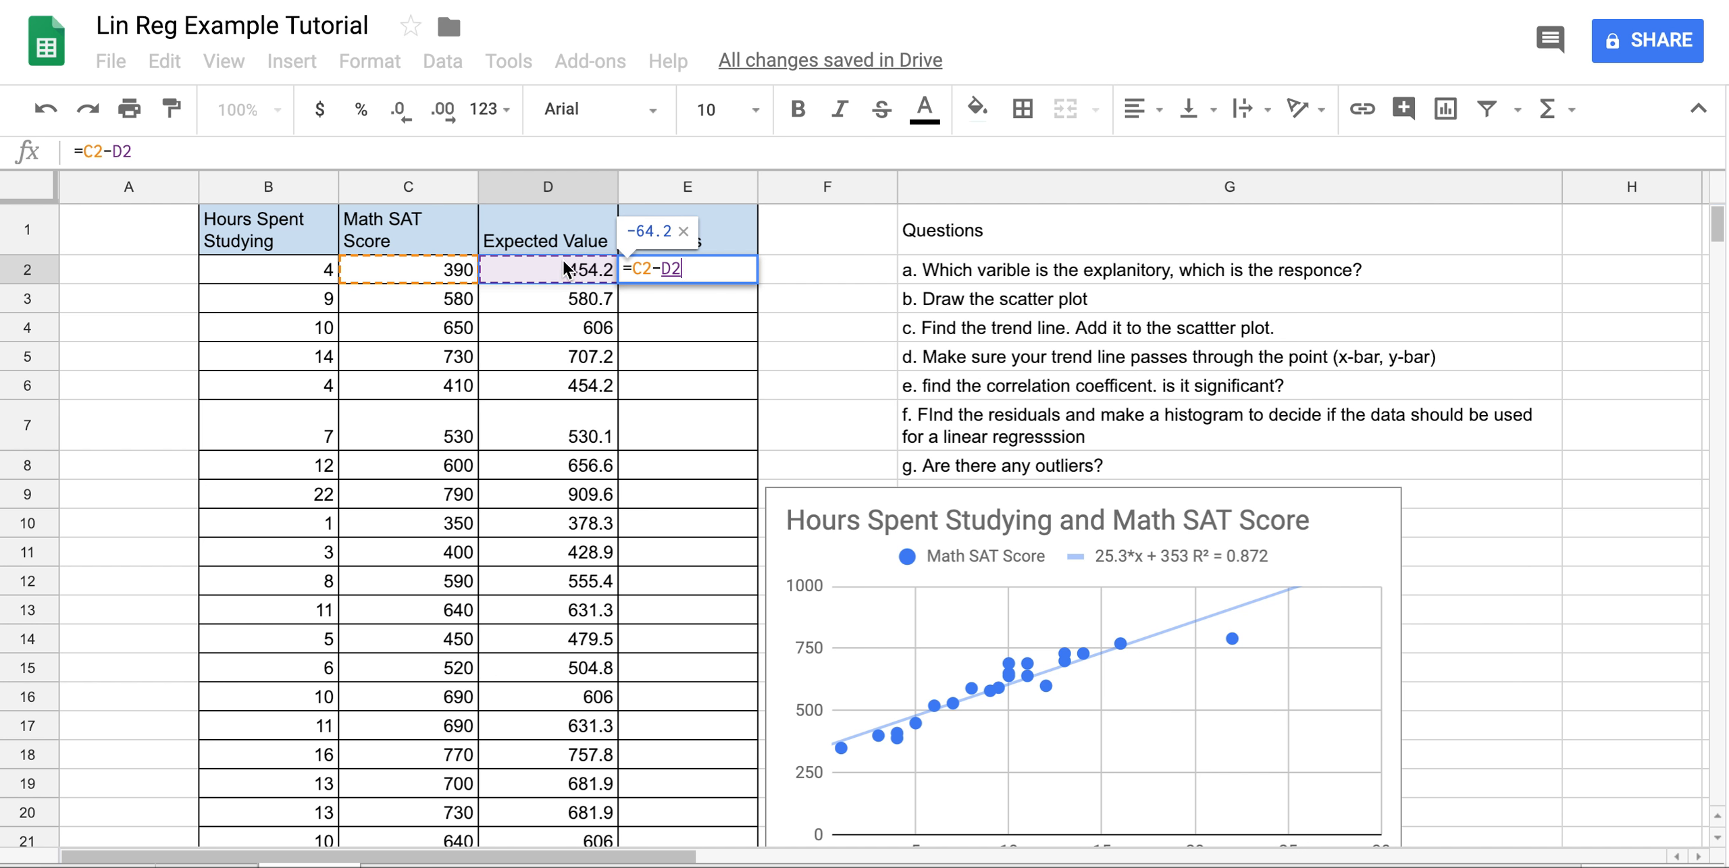
{"action": "key", "text": "Return"}
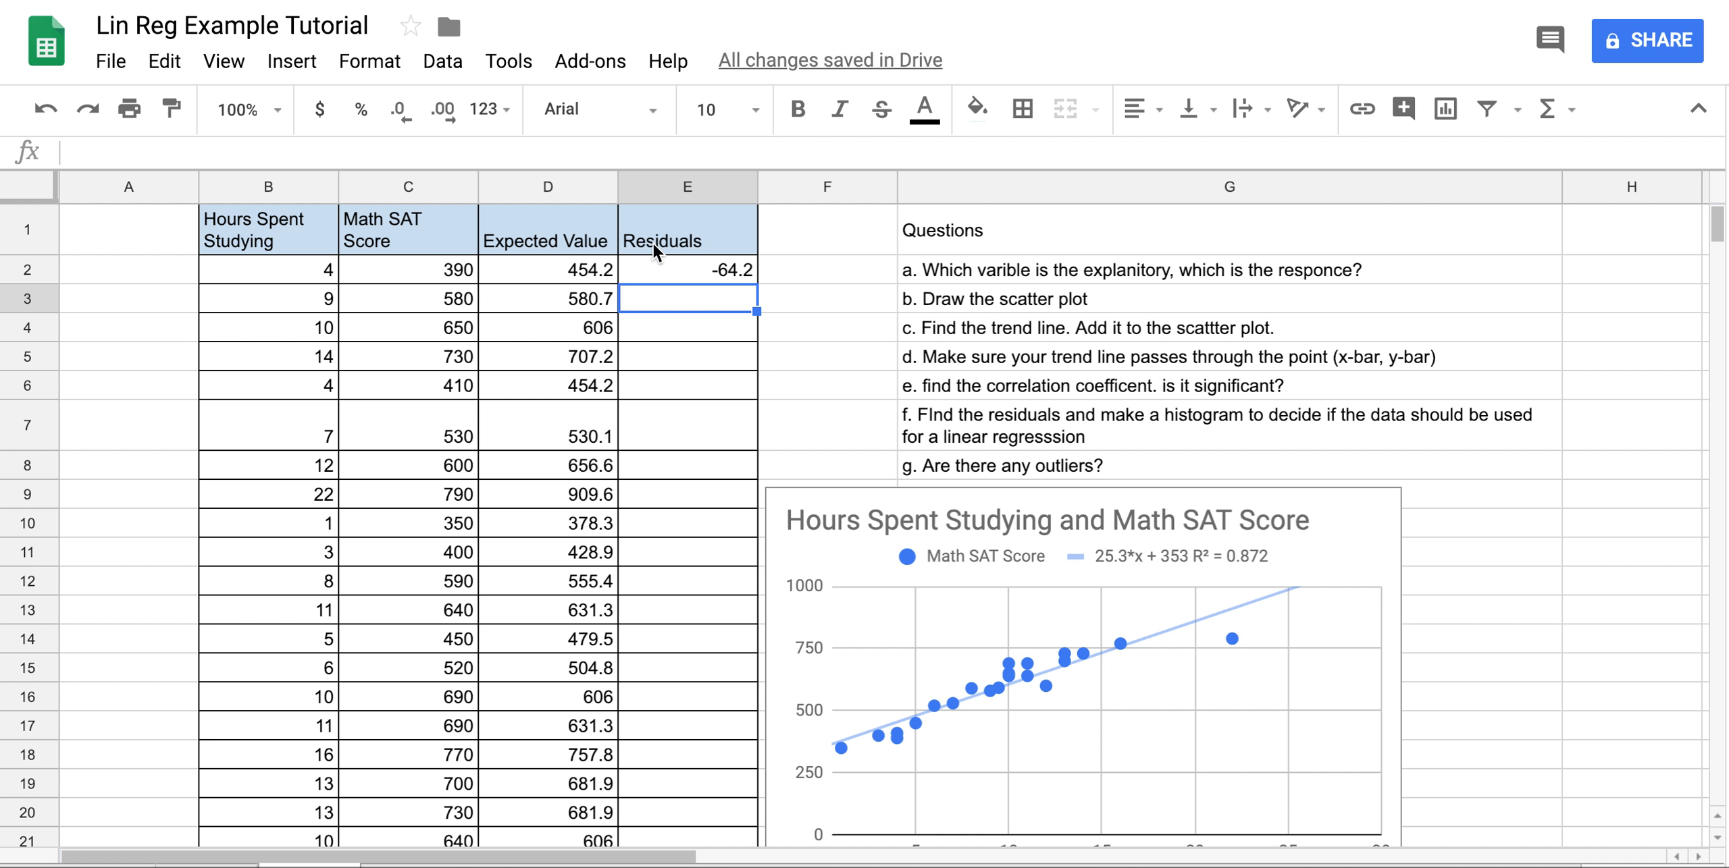
Fill =C2-D2 down through E2:E21 and confirm E4 holds =C4-D4.
{"action": "left_click", "coordinate": [729, 273]}
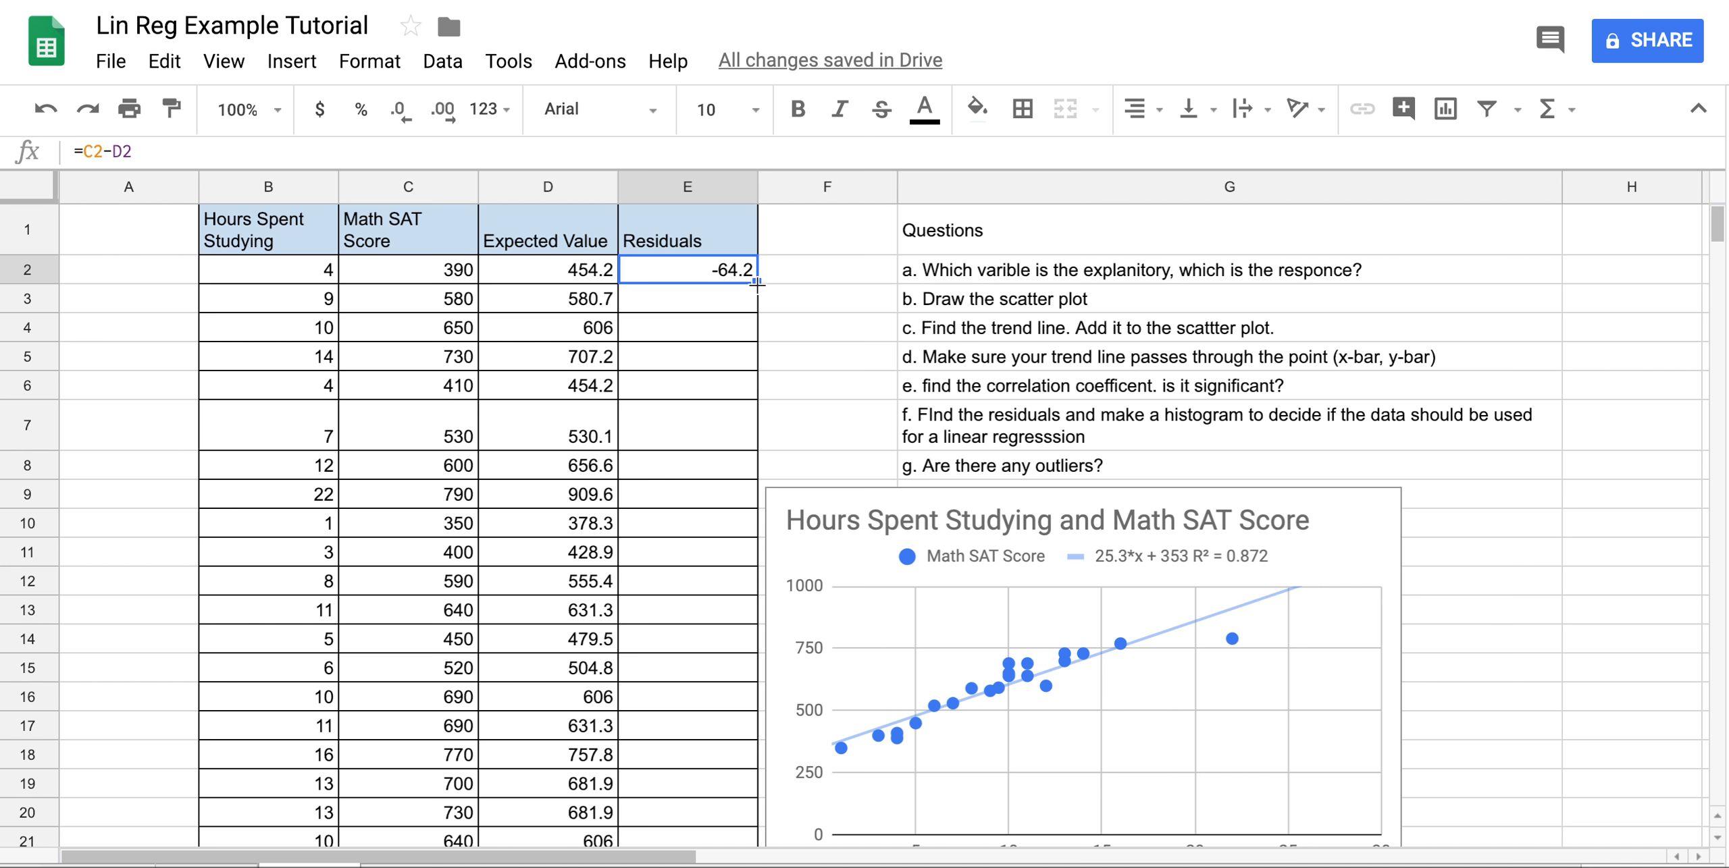
{"action": "double_click", "coordinate": [756, 282]}
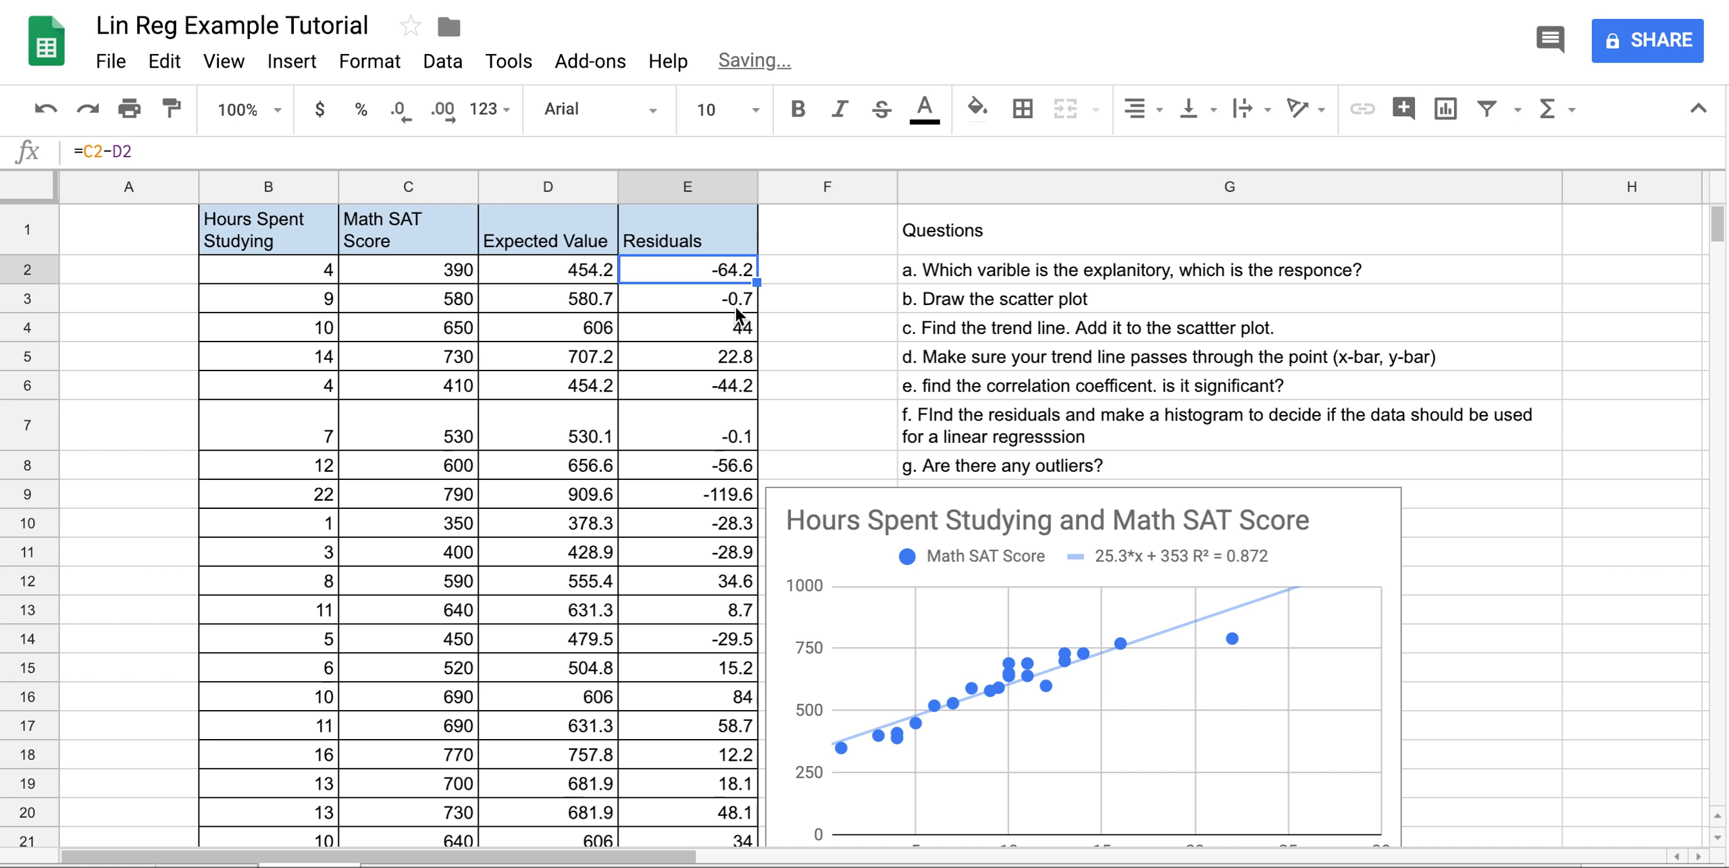
{"action": "scroll", "coordinate": [739, 314], "scroll_direction": "down", "scroll_amount": 3}
{"action": "scroll", "coordinate": [738, 314], "scroll_direction": "up", "scroll_amount": 3}
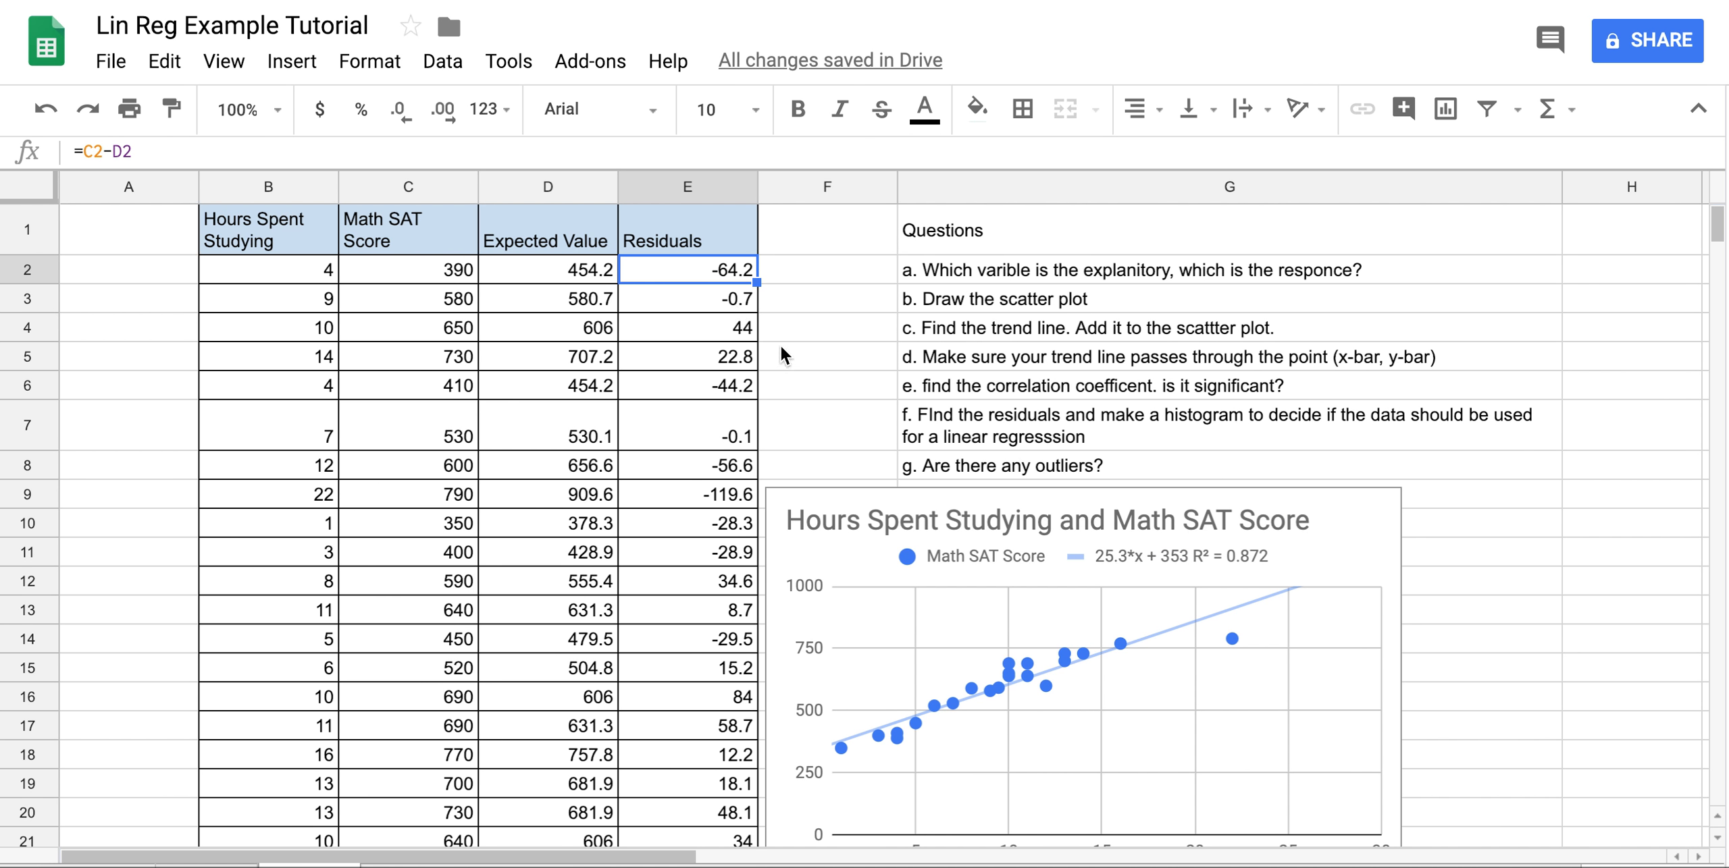
{"action": "left_click", "coordinate": [743, 331]}
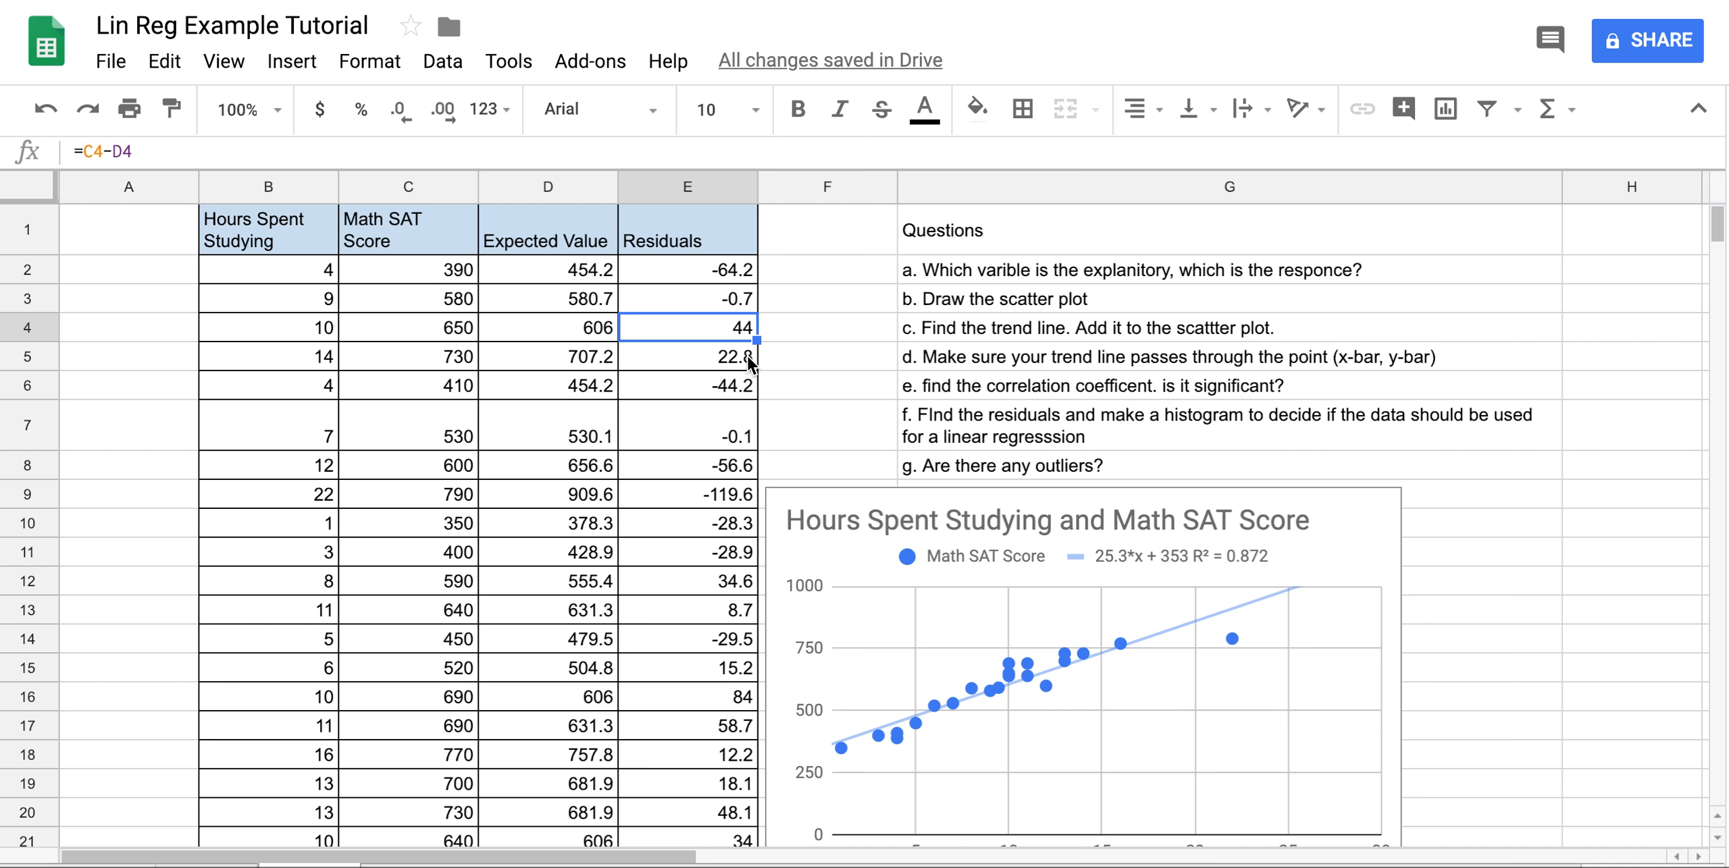
{"action": "scroll", "coordinate": [747, 356], "scroll_direction": "down", "scroll_amount": 1}
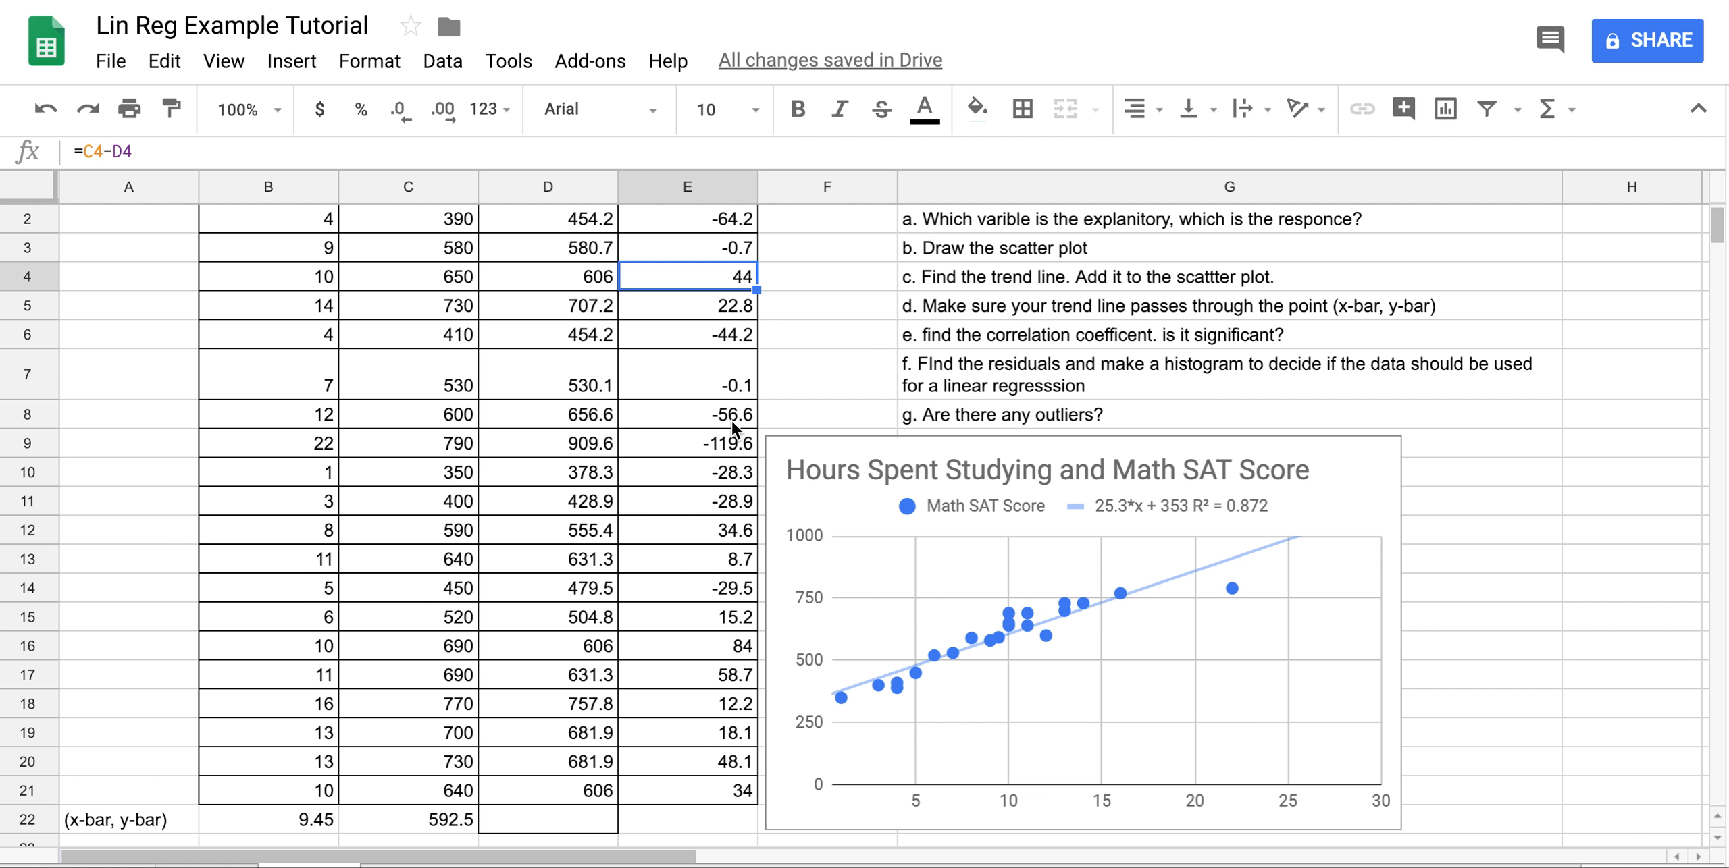
{"action": "scroll", "coordinate": [732, 422], "scroll_direction": "up", "scroll_amount": 1}
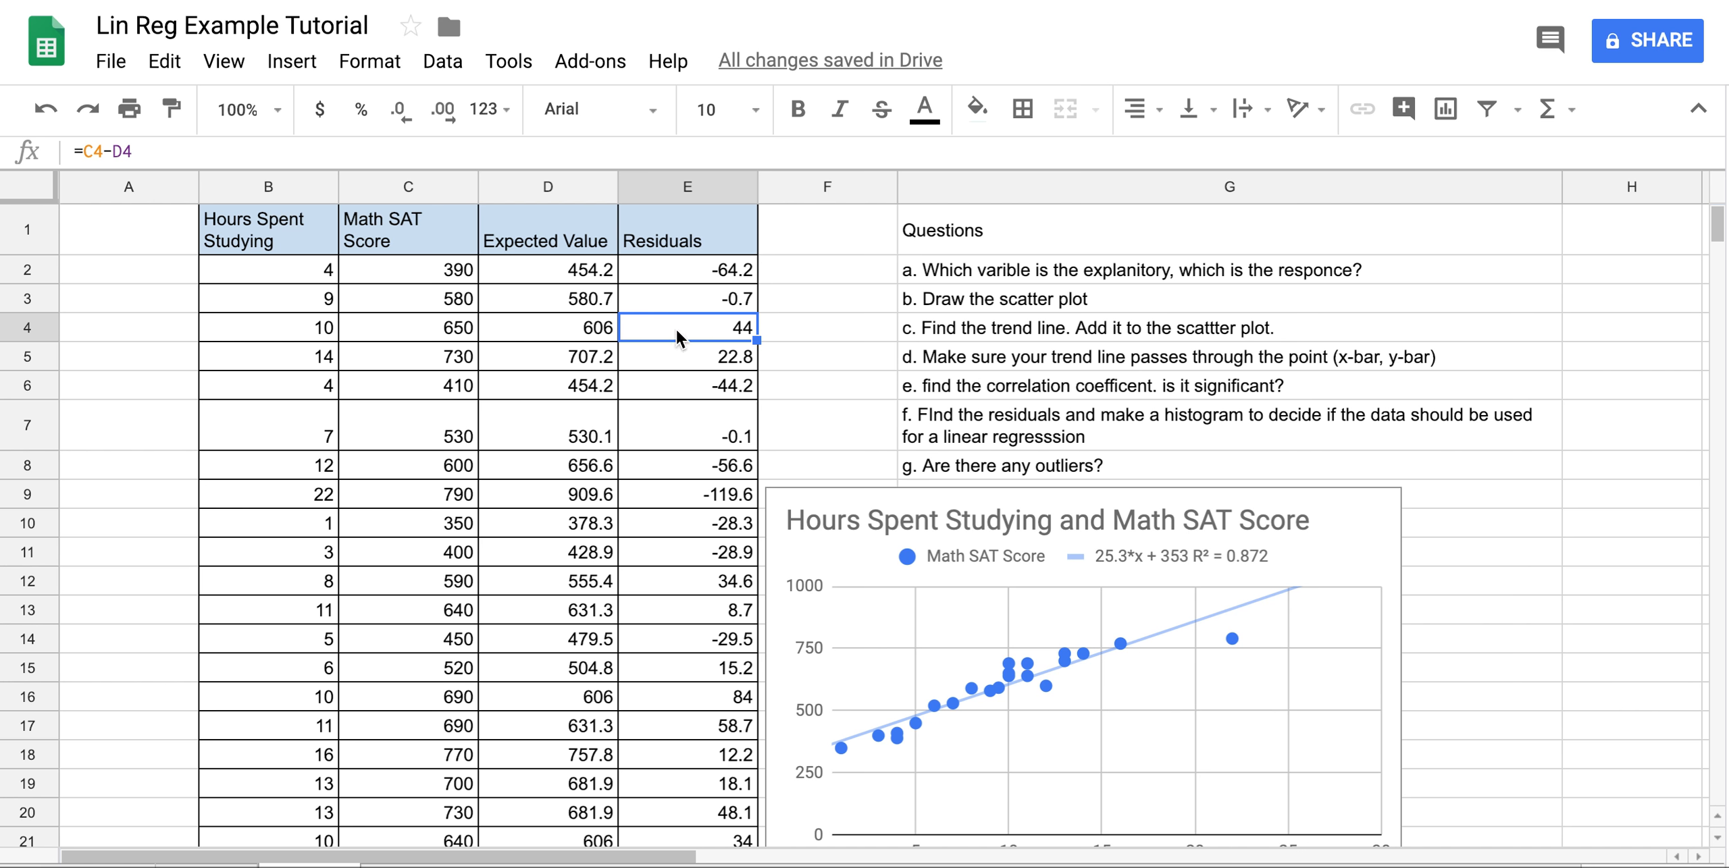
Insert a chart of the residuals in E1:E21 as the Histogram of Residuals type.
{"action": "left_click_drag", "start_coordinate": [686, 267], "coordinate": [702, 753]}
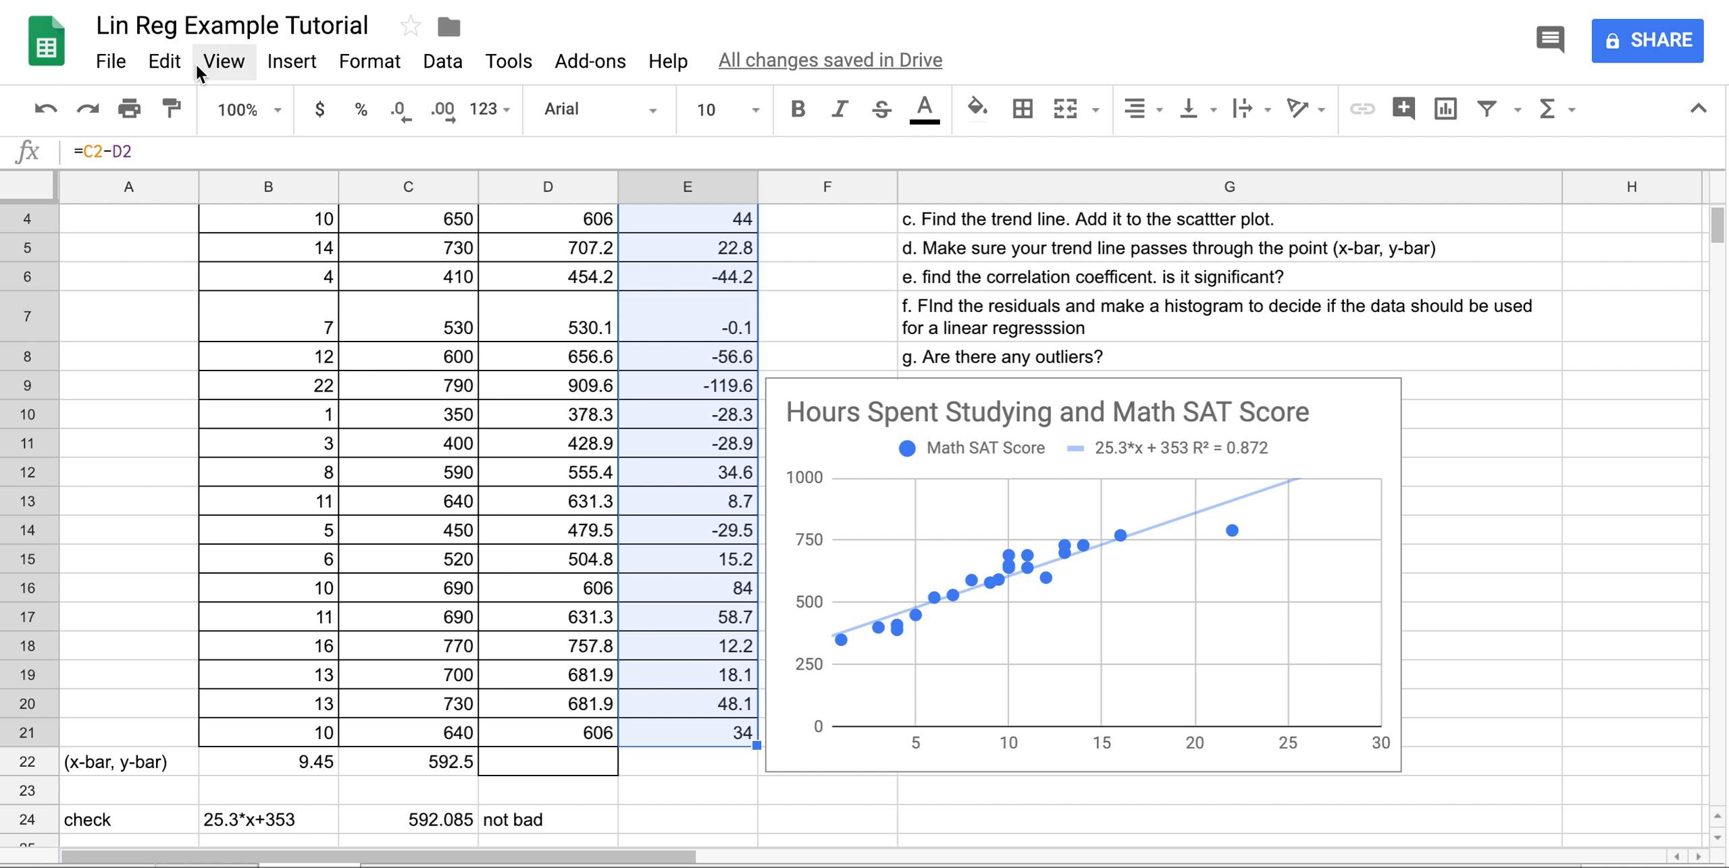
{"action": "left_click", "coordinate": [311, 58]}
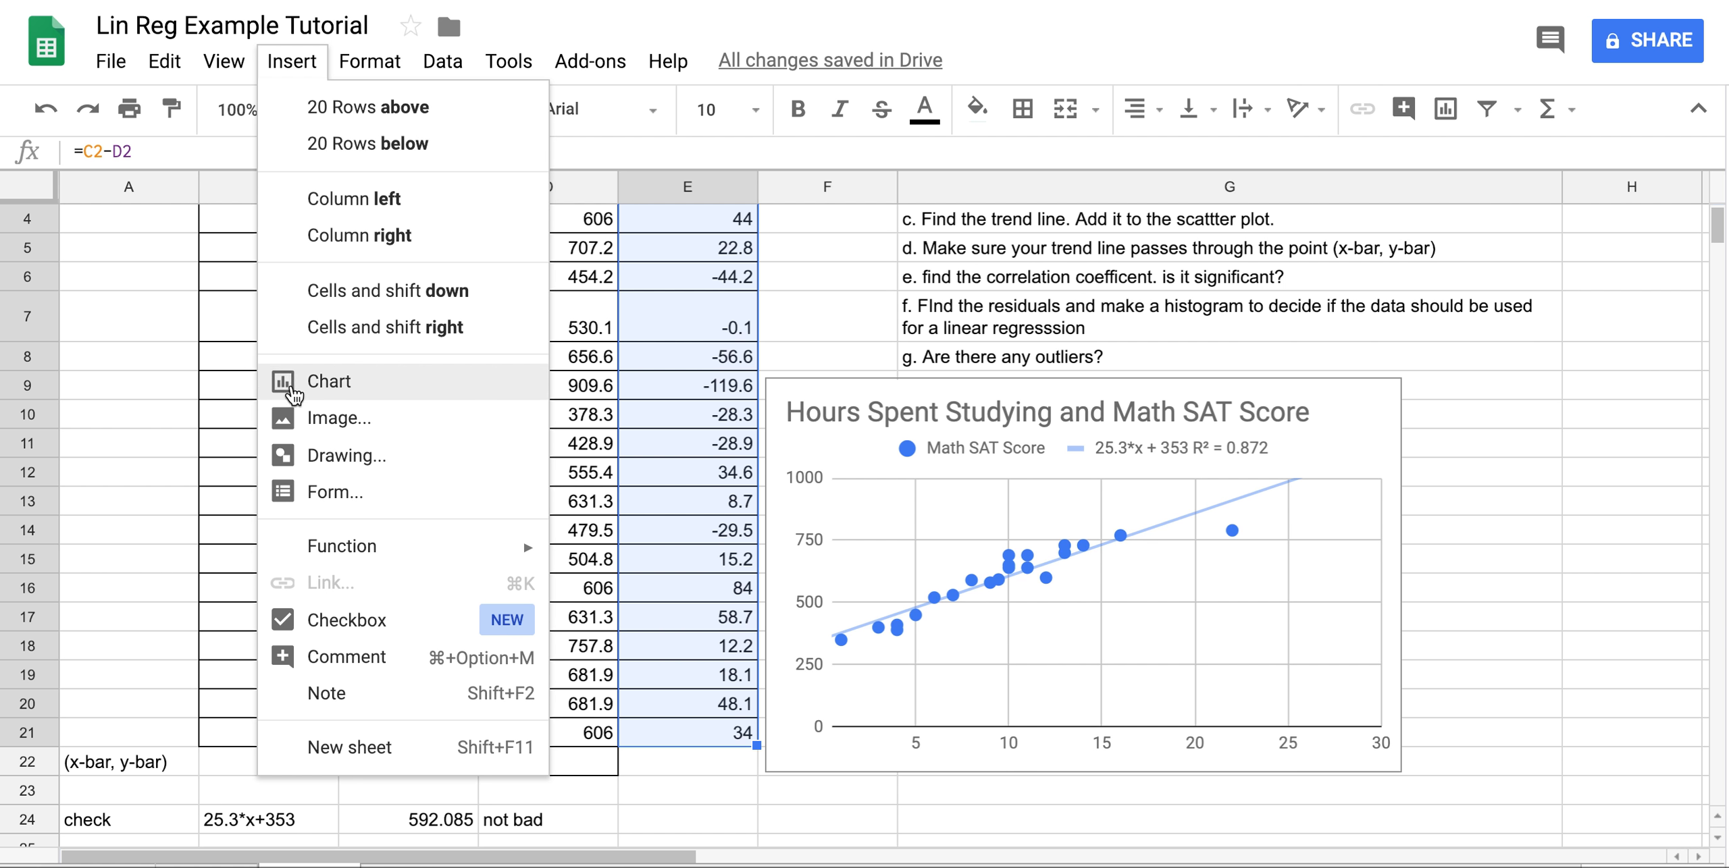
{"action": "left_click", "coordinate": [302, 383]}
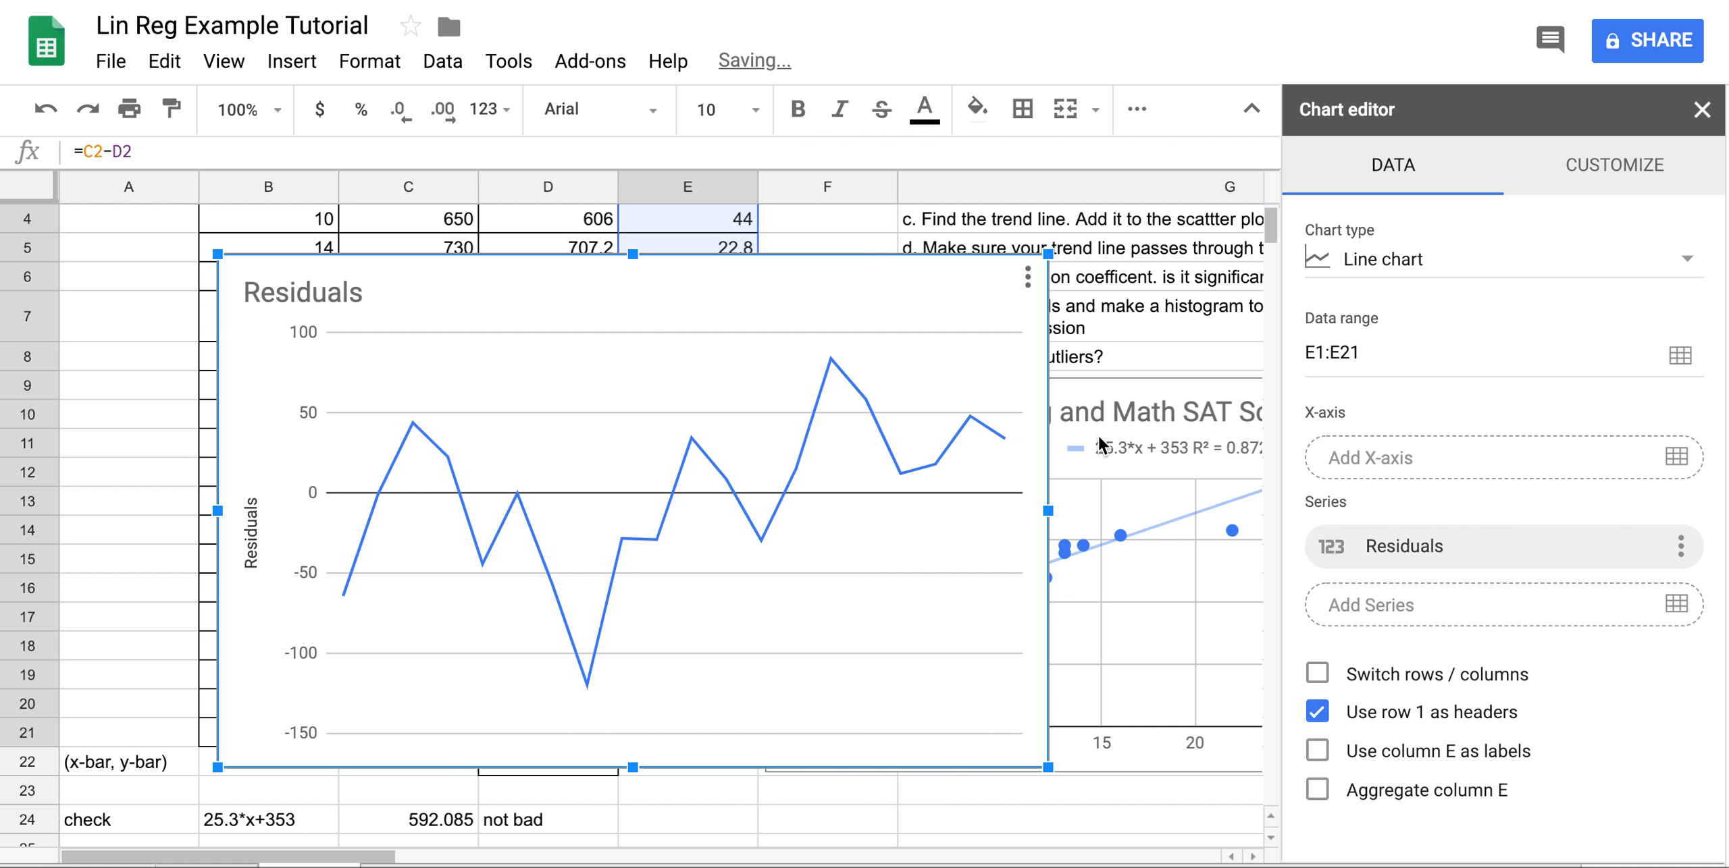
{"action": "left_click", "coordinate": [1639, 259]}
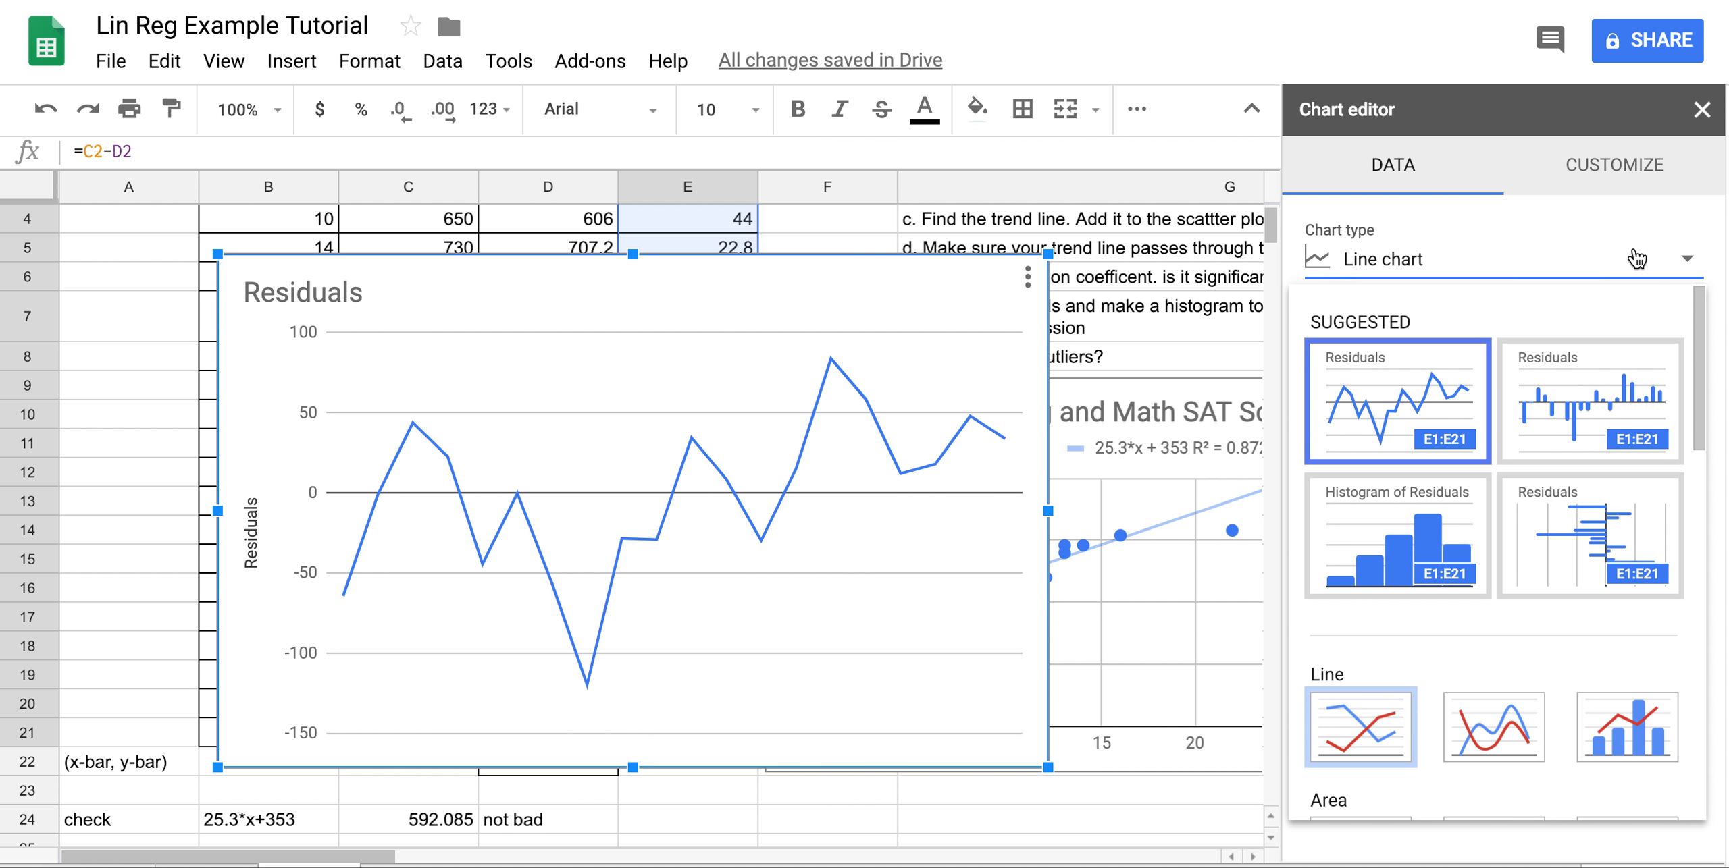
{"action": "left_click", "coordinate": [1407, 552]}
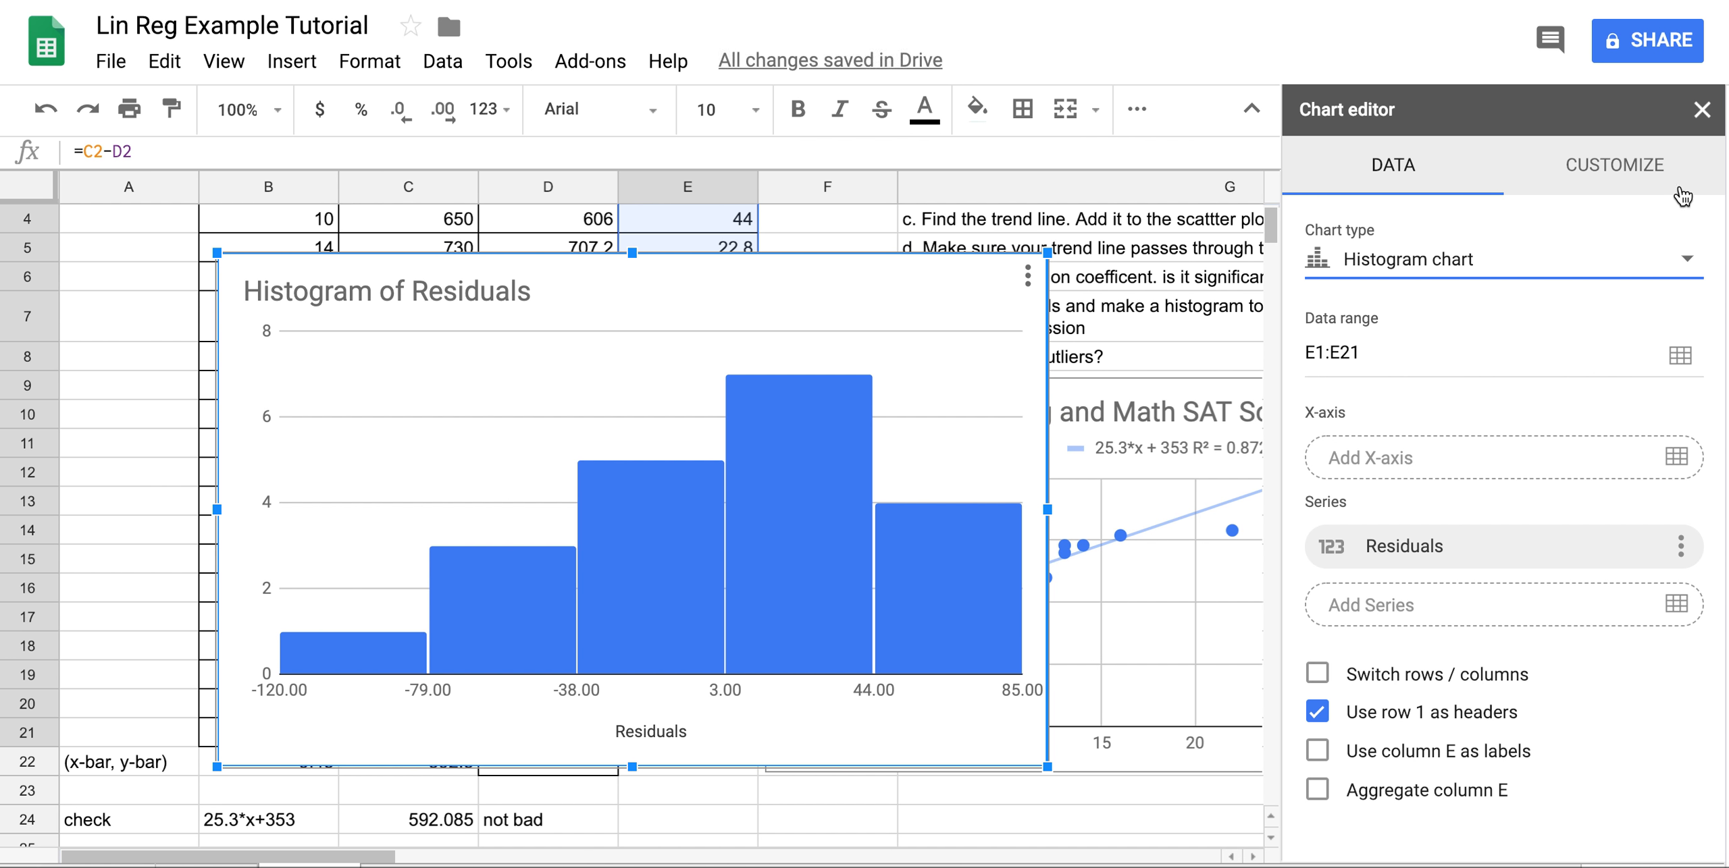
{"action": "left_click", "coordinate": [1635, 168]}
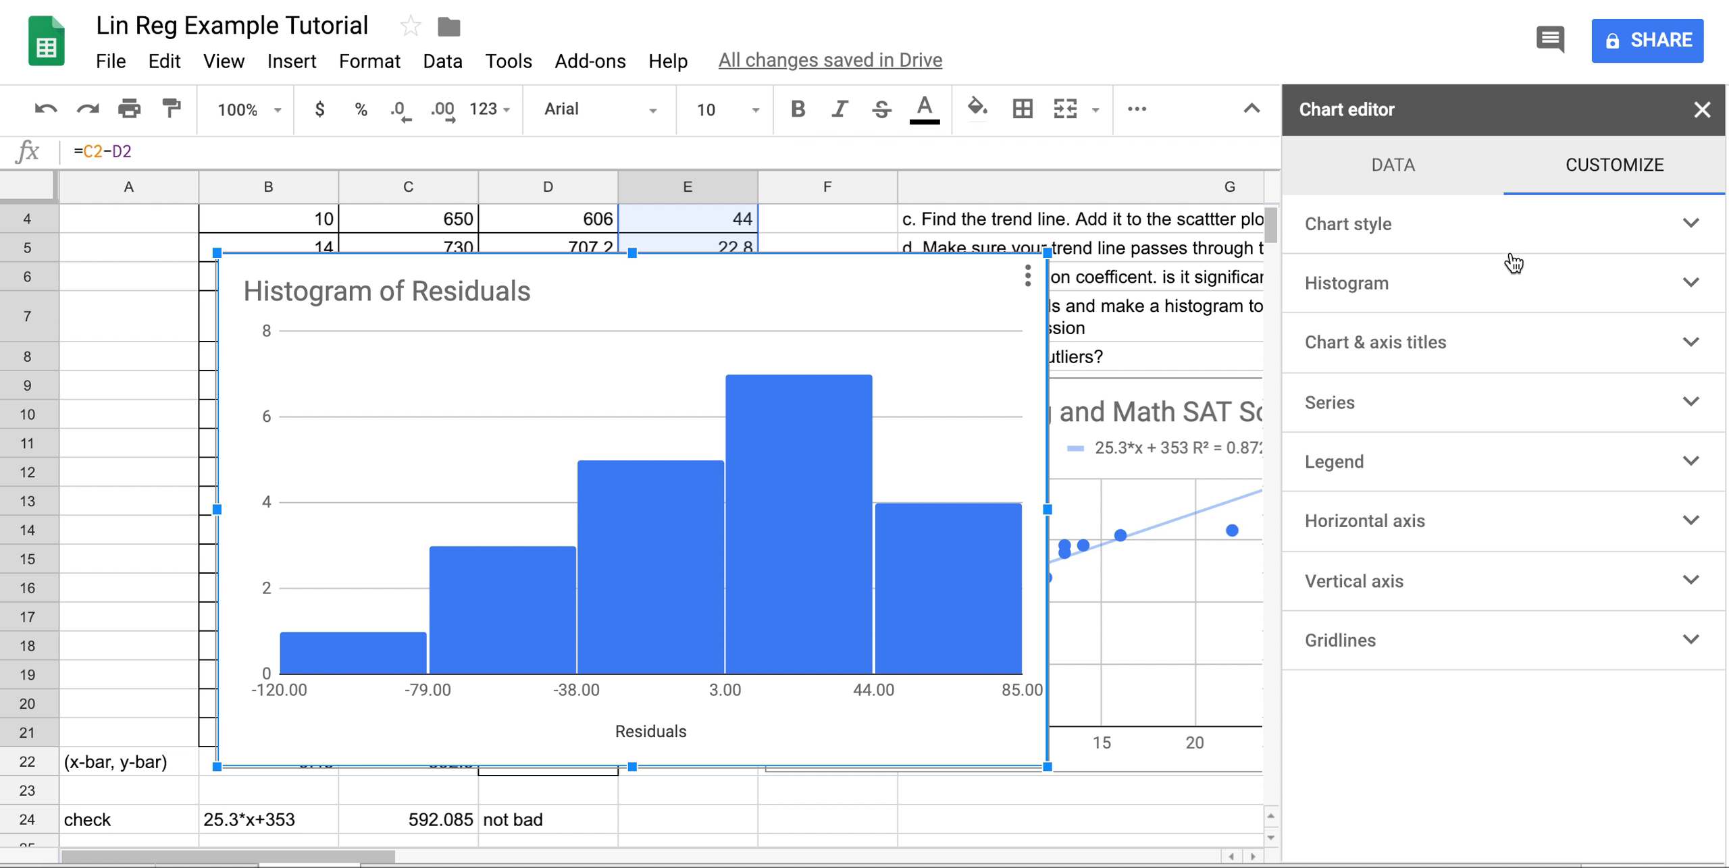
Set the histogram's horizontal axis min to -120 and max to 120, then close the editor.
{"action": "left_click", "coordinate": [1678, 291]}
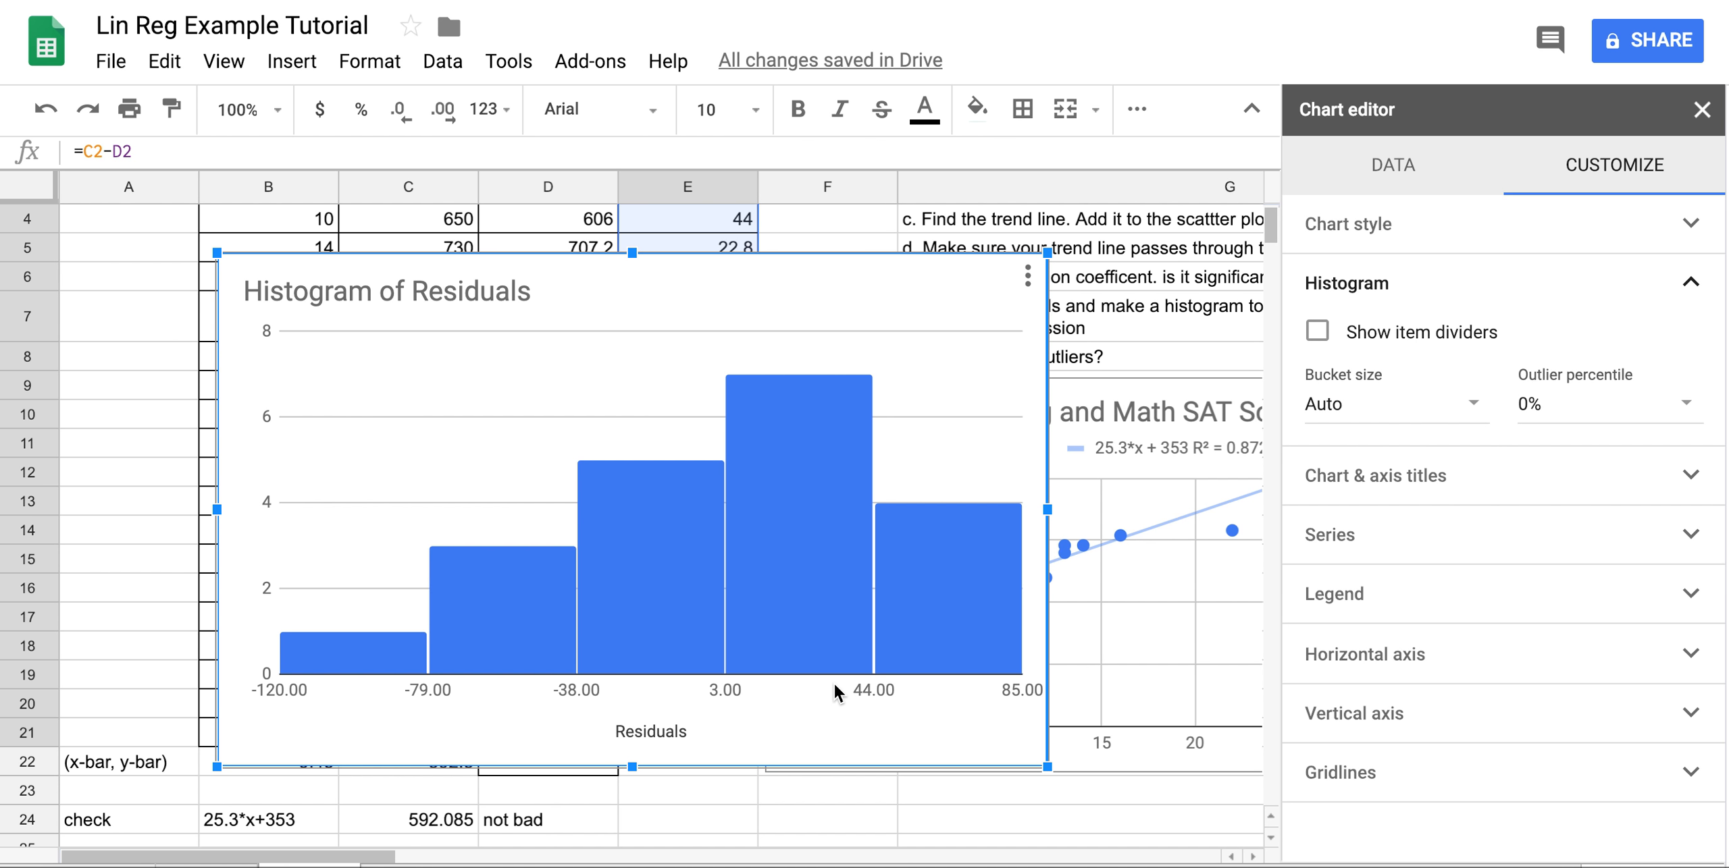
{"action": "left_click", "coordinate": [1451, 654]}
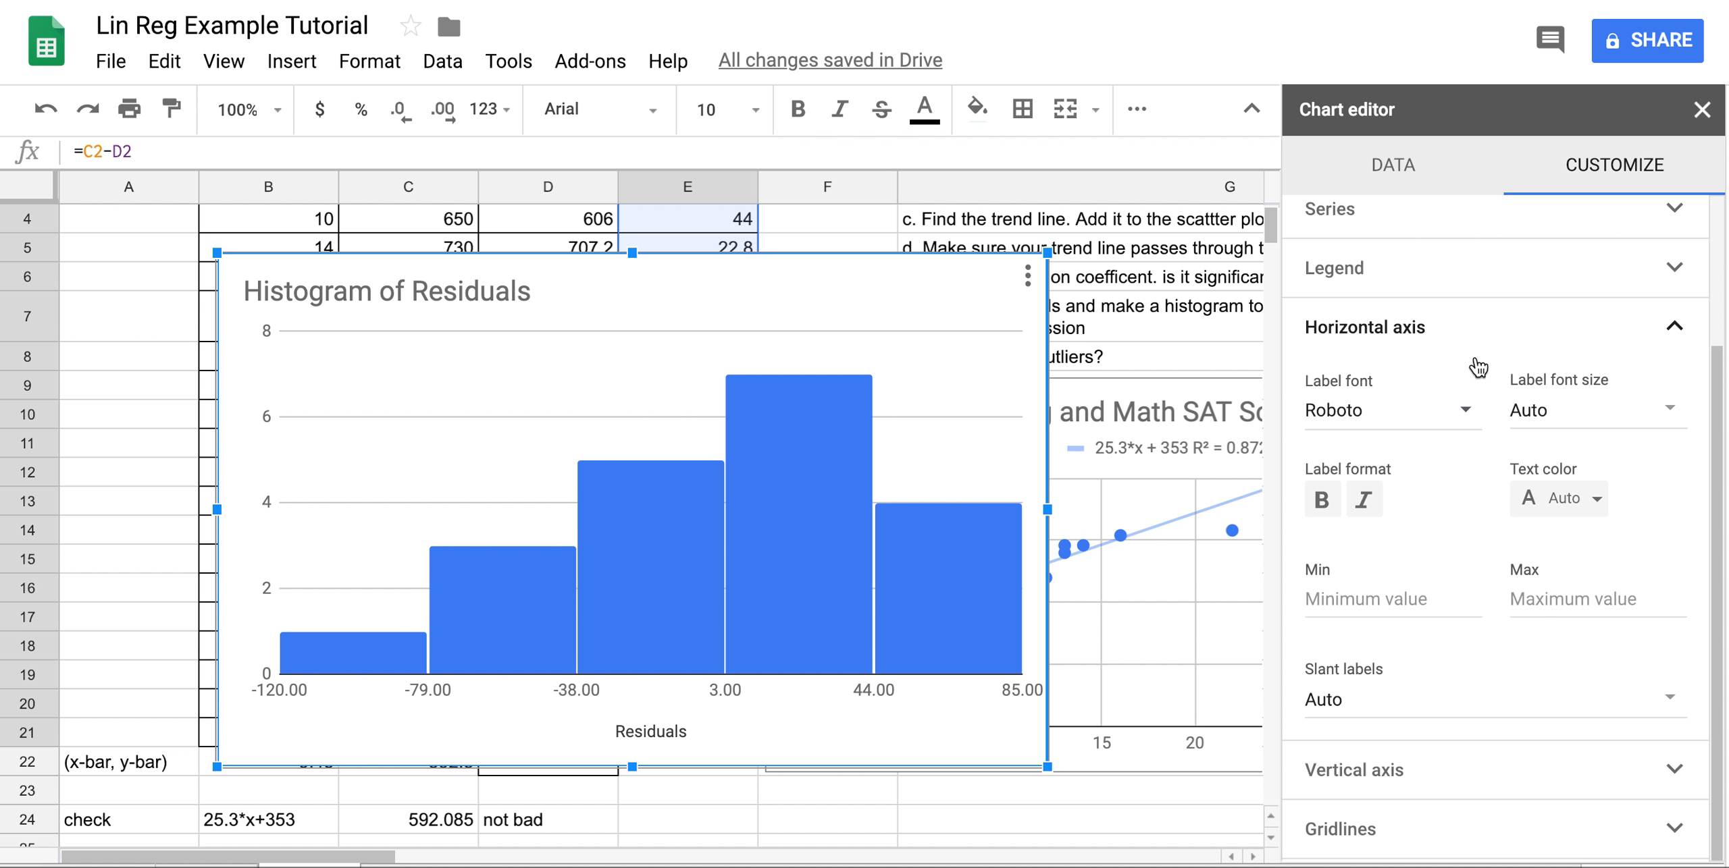
{"action": "left_click", "coordinate": [1366, 599]}
{"action": "type", "text": "-120"}
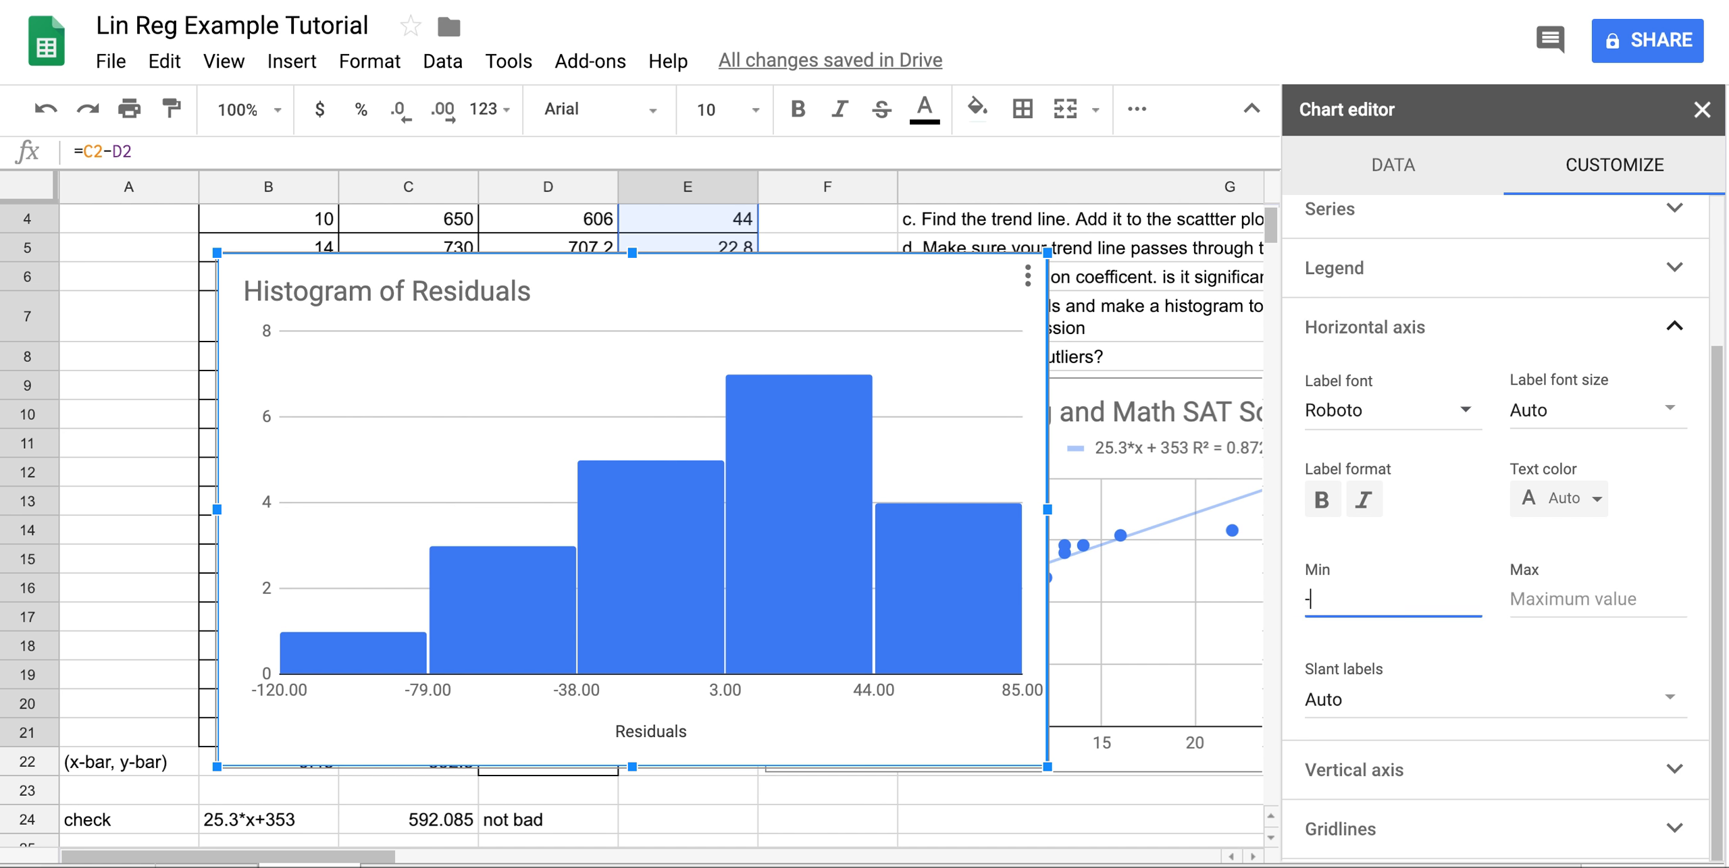
{"action": "left_click", "coordinate": [1567, 611]}
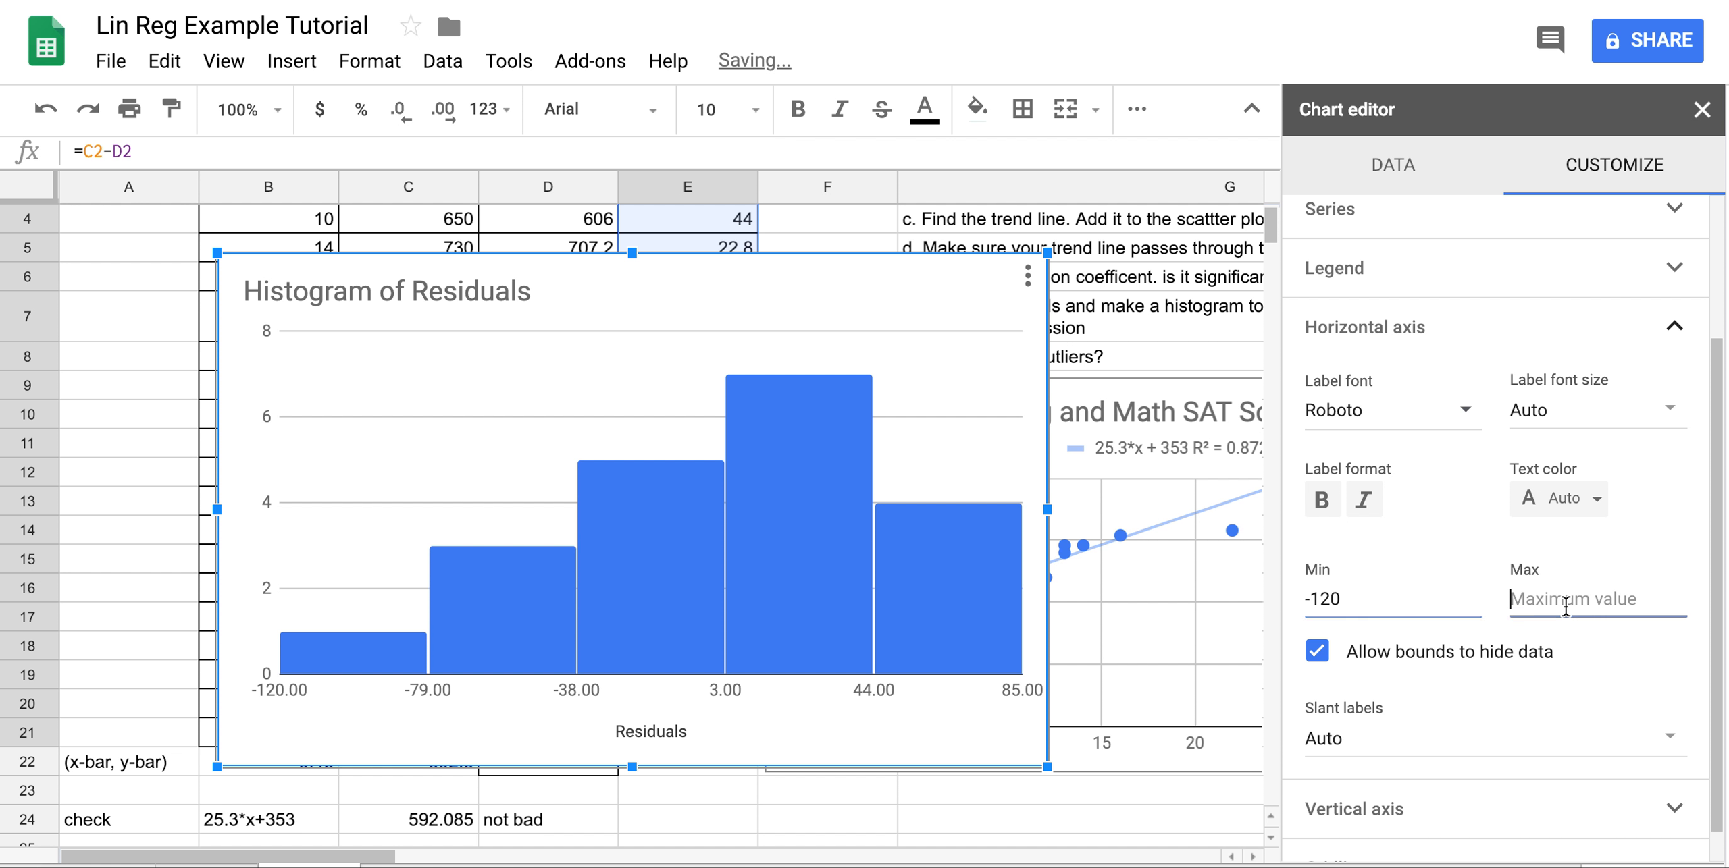
{"action": "type", "text": "120"}
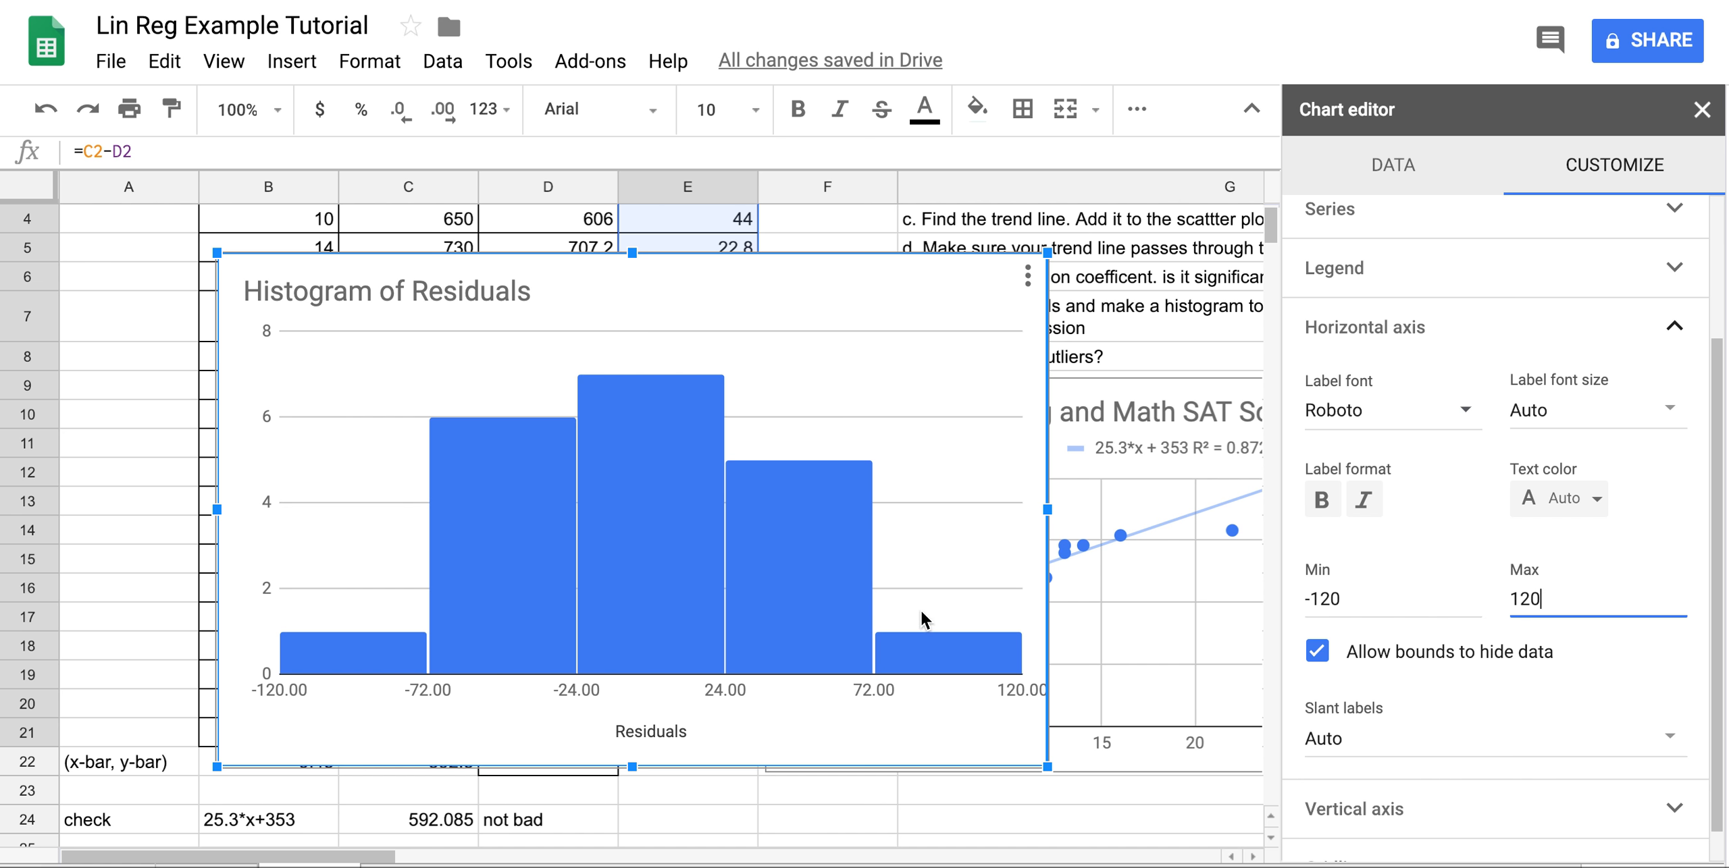
{"action": "mouse_move", "coordinate": [673, 678]}
{"action": "left_click", "coordinate": [1701, 109]}
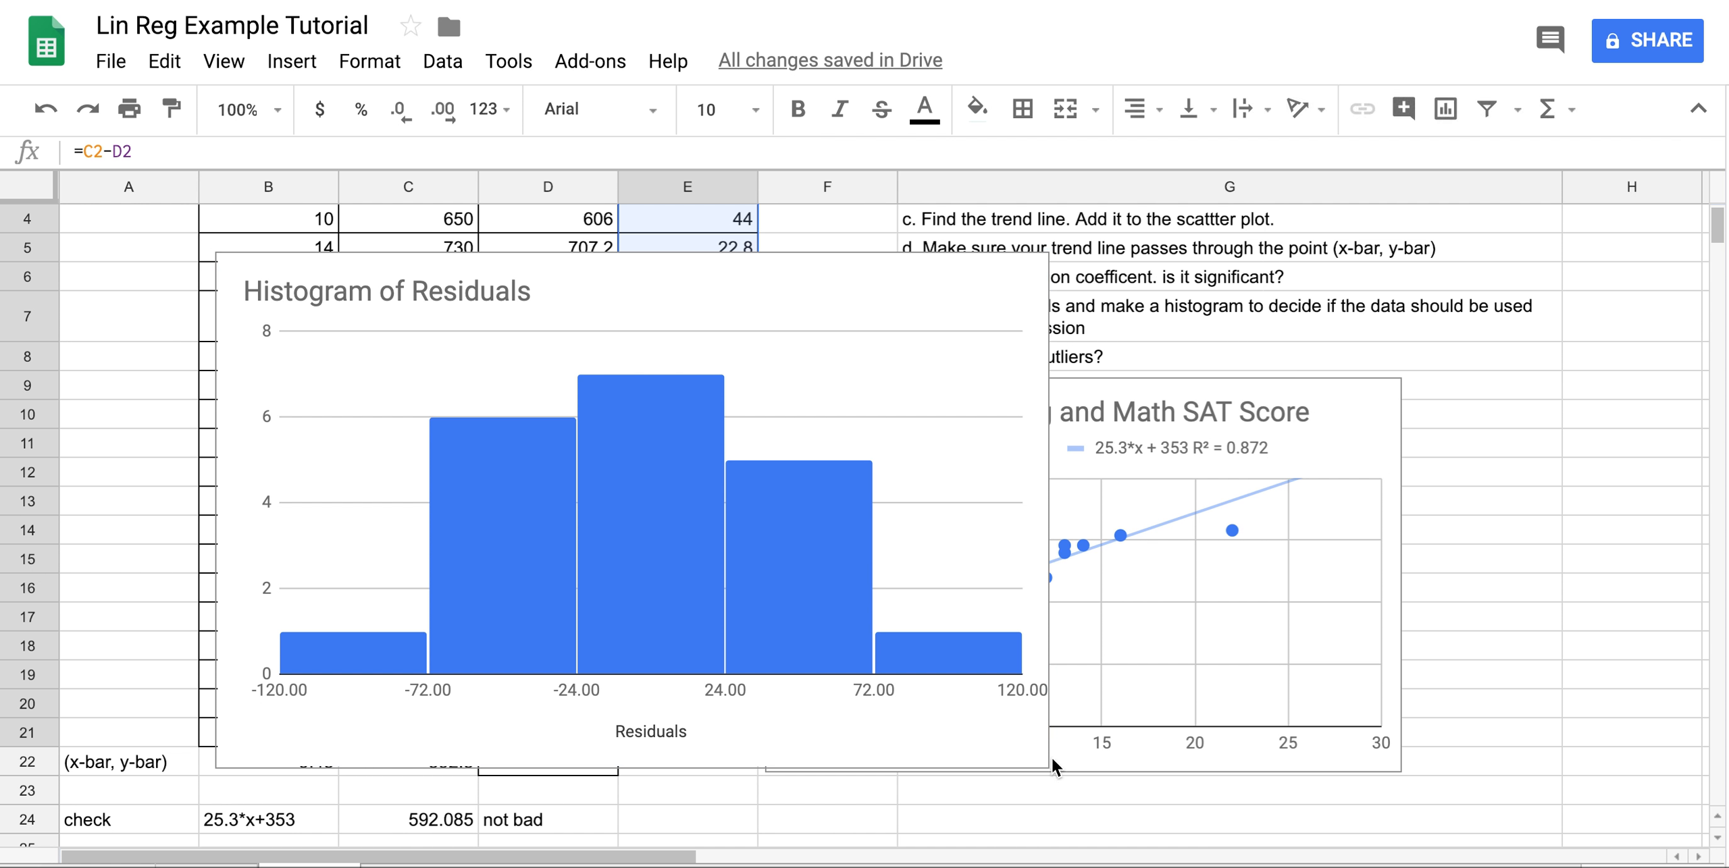
Shrink the residuals histogram and move it directly beneath the scatter chart.
{"action": "left_click", "coordinate": [1030, 751]}
{"action": "left_click_drag", "start_coordinate": [1047, 766], "coordinate": [846, 707]}
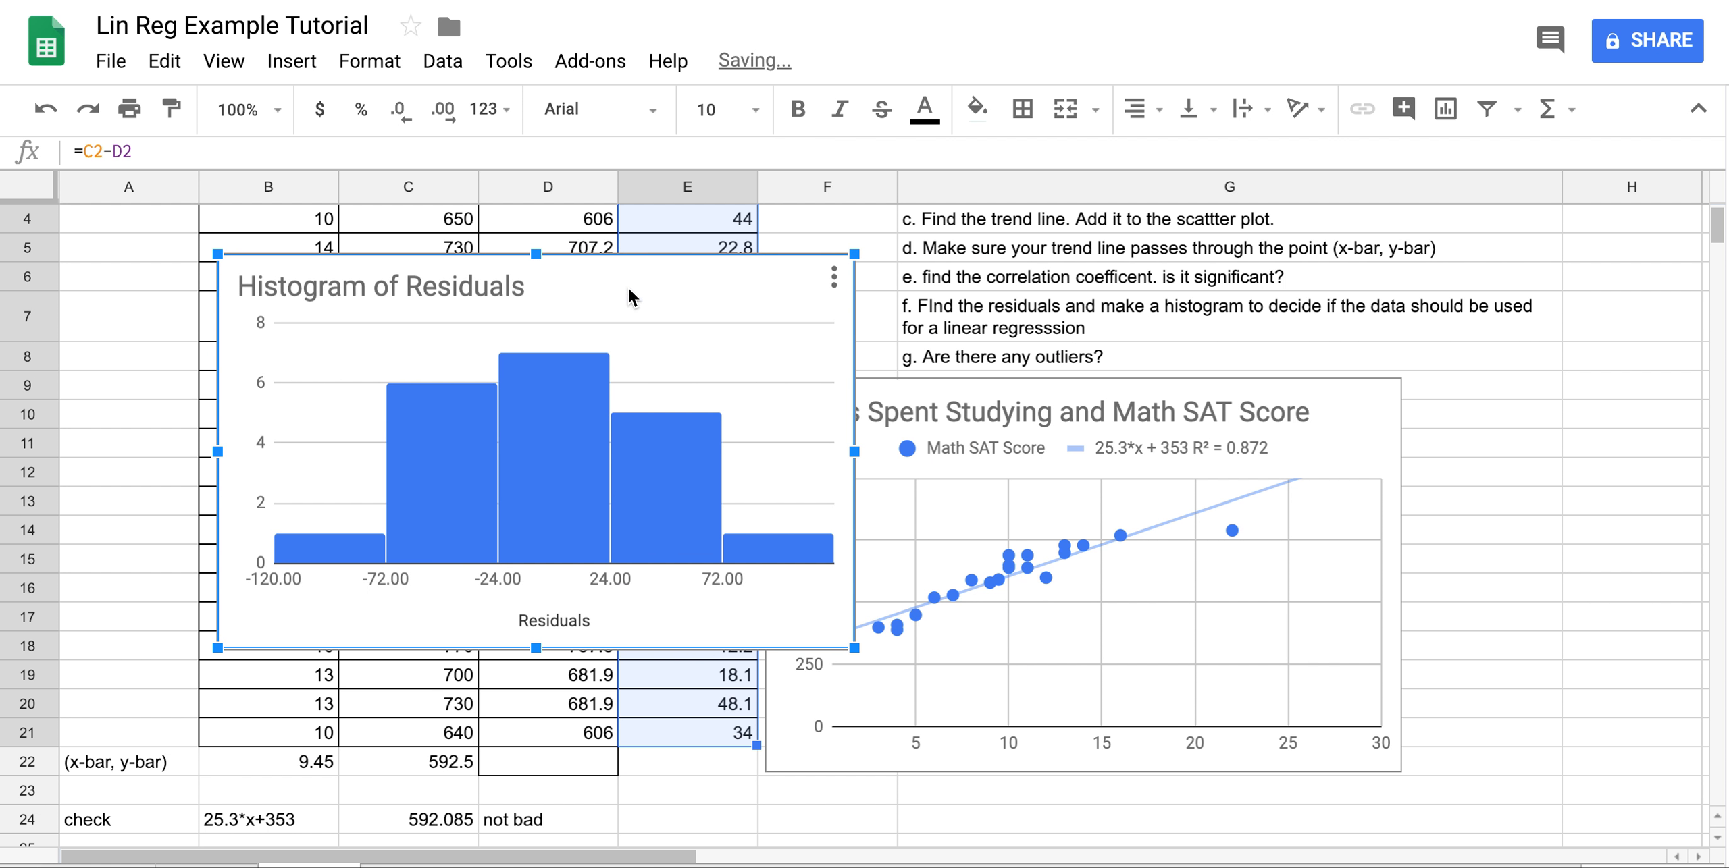
{"action": "left_click_drag", "start_coordinate": [628, 292], "coordinate": [1253, 421]}
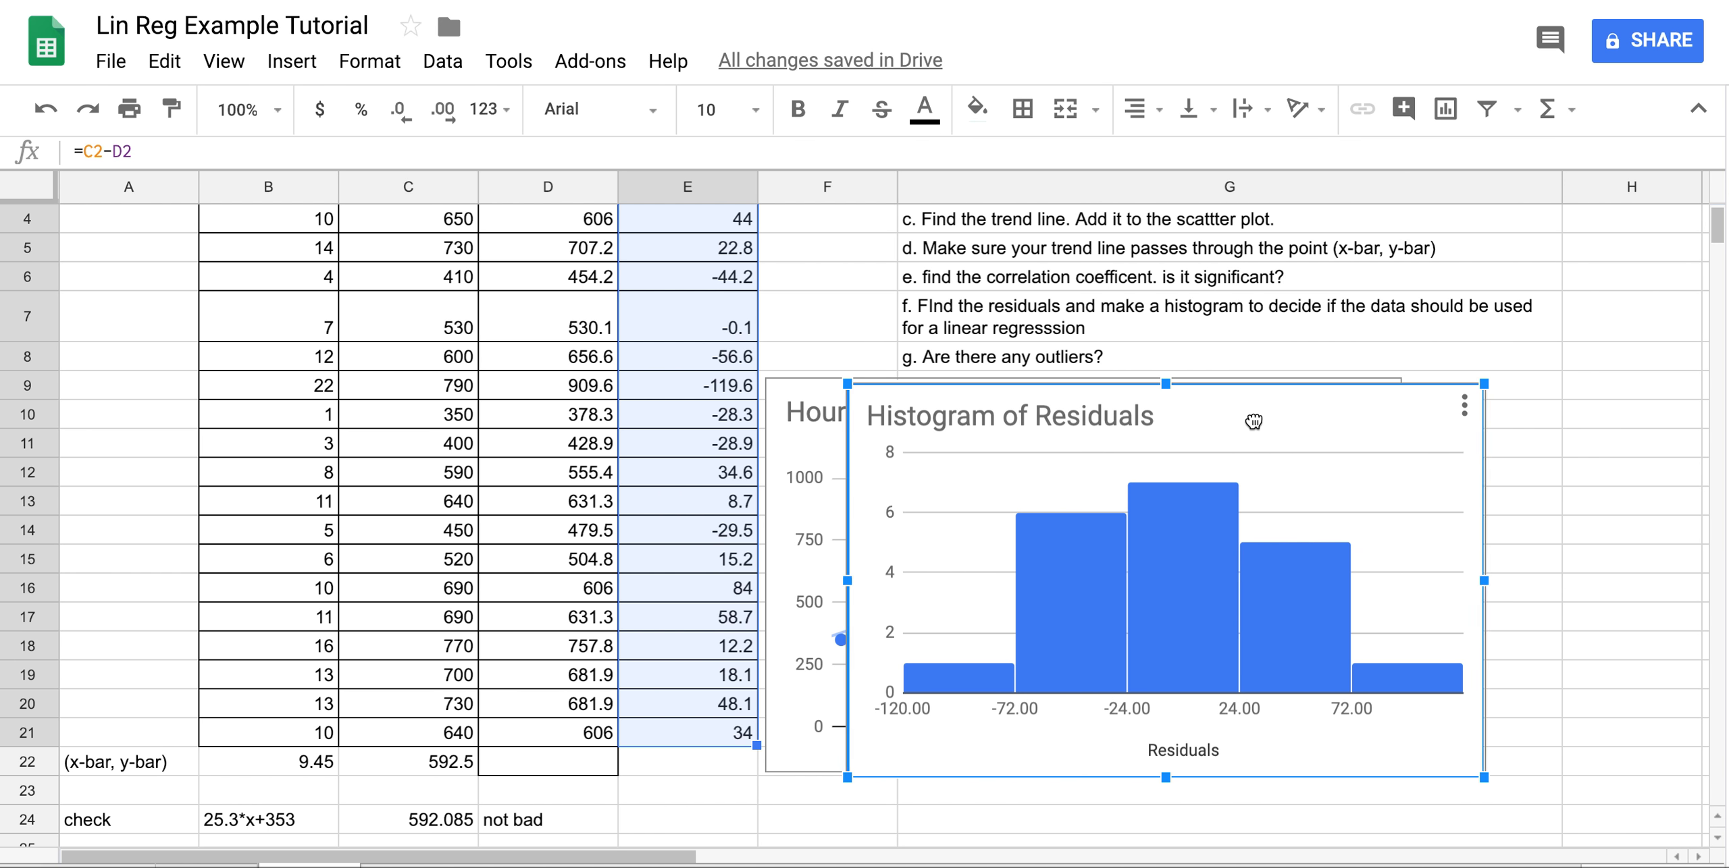
{"action": "scroll", "coordinate": [1253, 421], "scroll_direction": "down", "scroll_amount": 3}
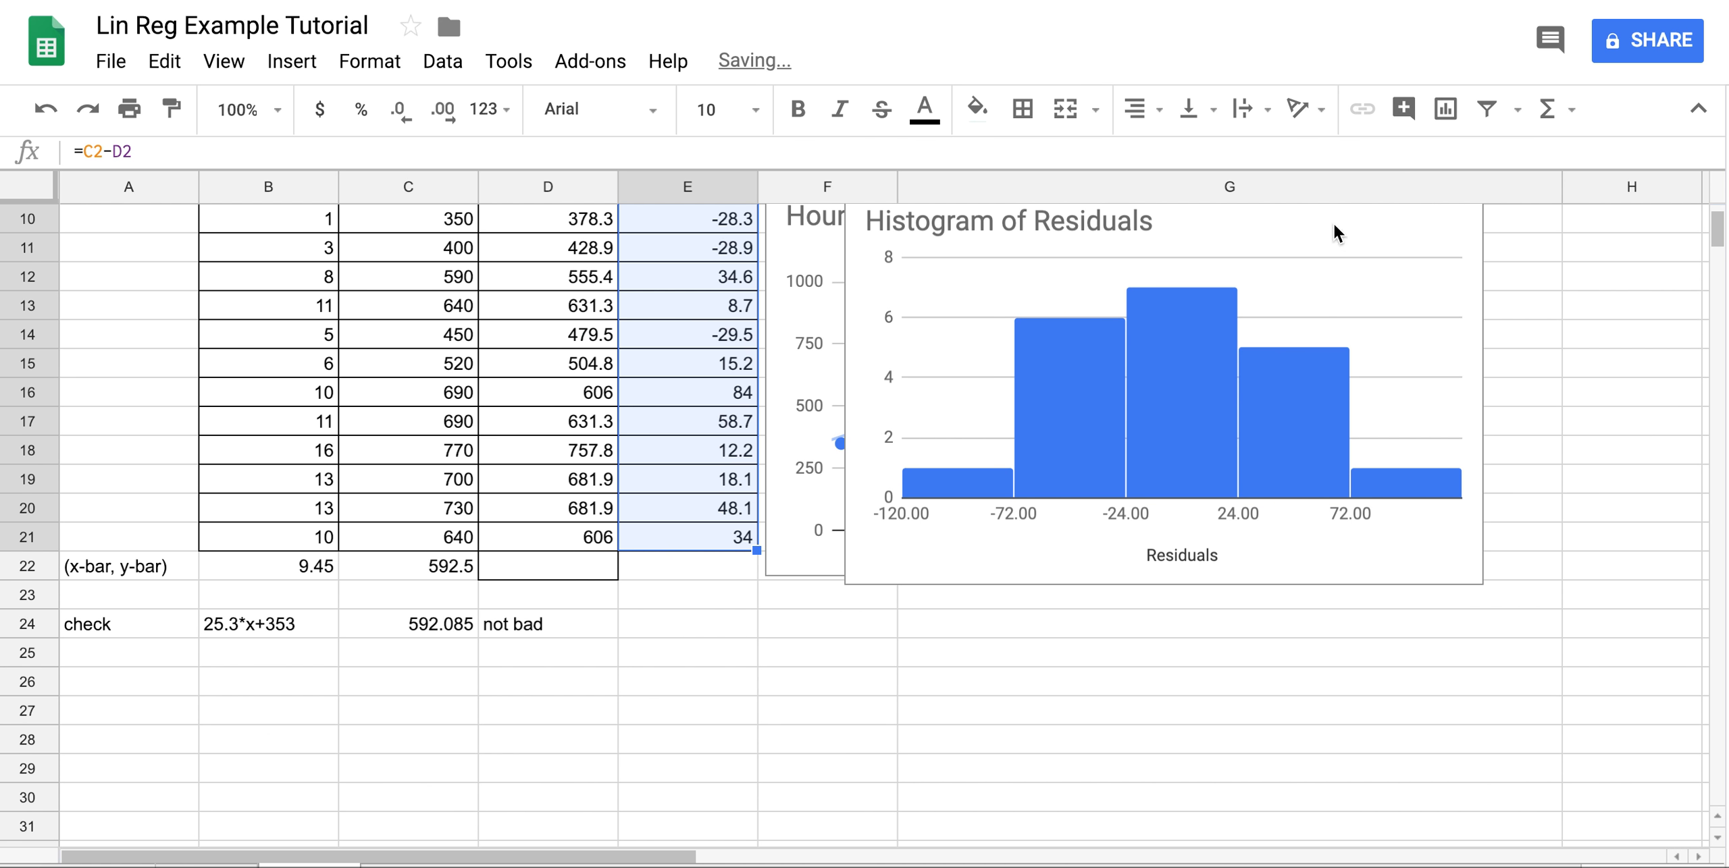
{"action": "left_click", "coordinate": [1335, 225]}
{"action": "left_click_drag", "start_coordinate": [1335, 226], "coordinate": [1258, 612]}
{"action": "scroll", "coordinate": [1625, 462], "scroll_direction": "down", "scroll_amount": 6}
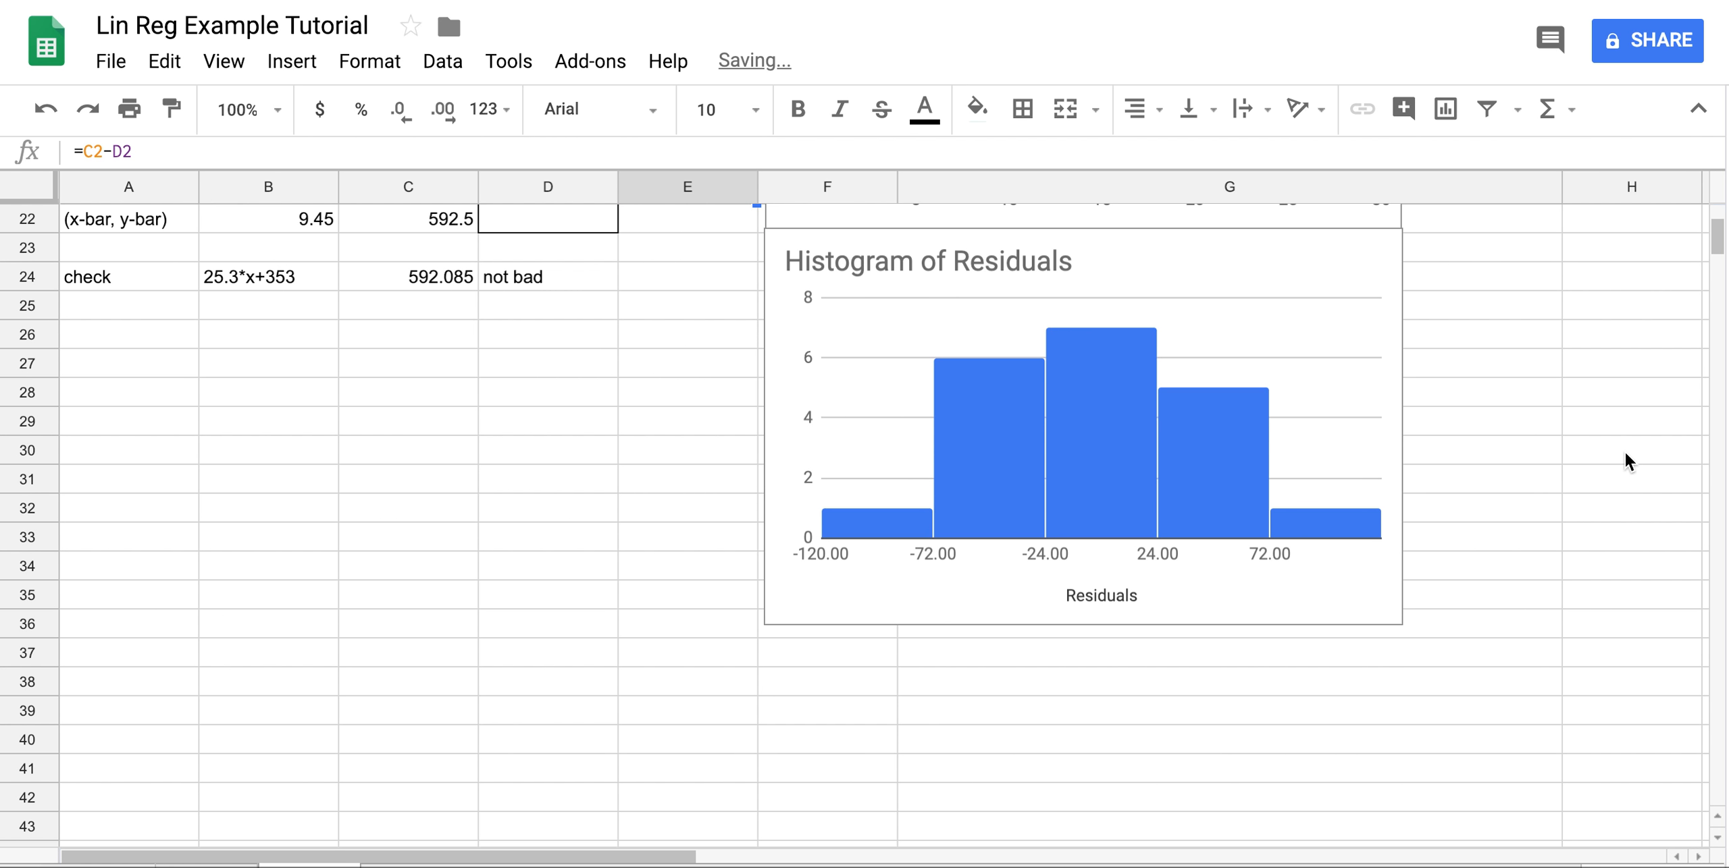
{"action": "scroll", "coordinate": [1379, 439], "scroll_direction": "up", "scroll_amount": 1}
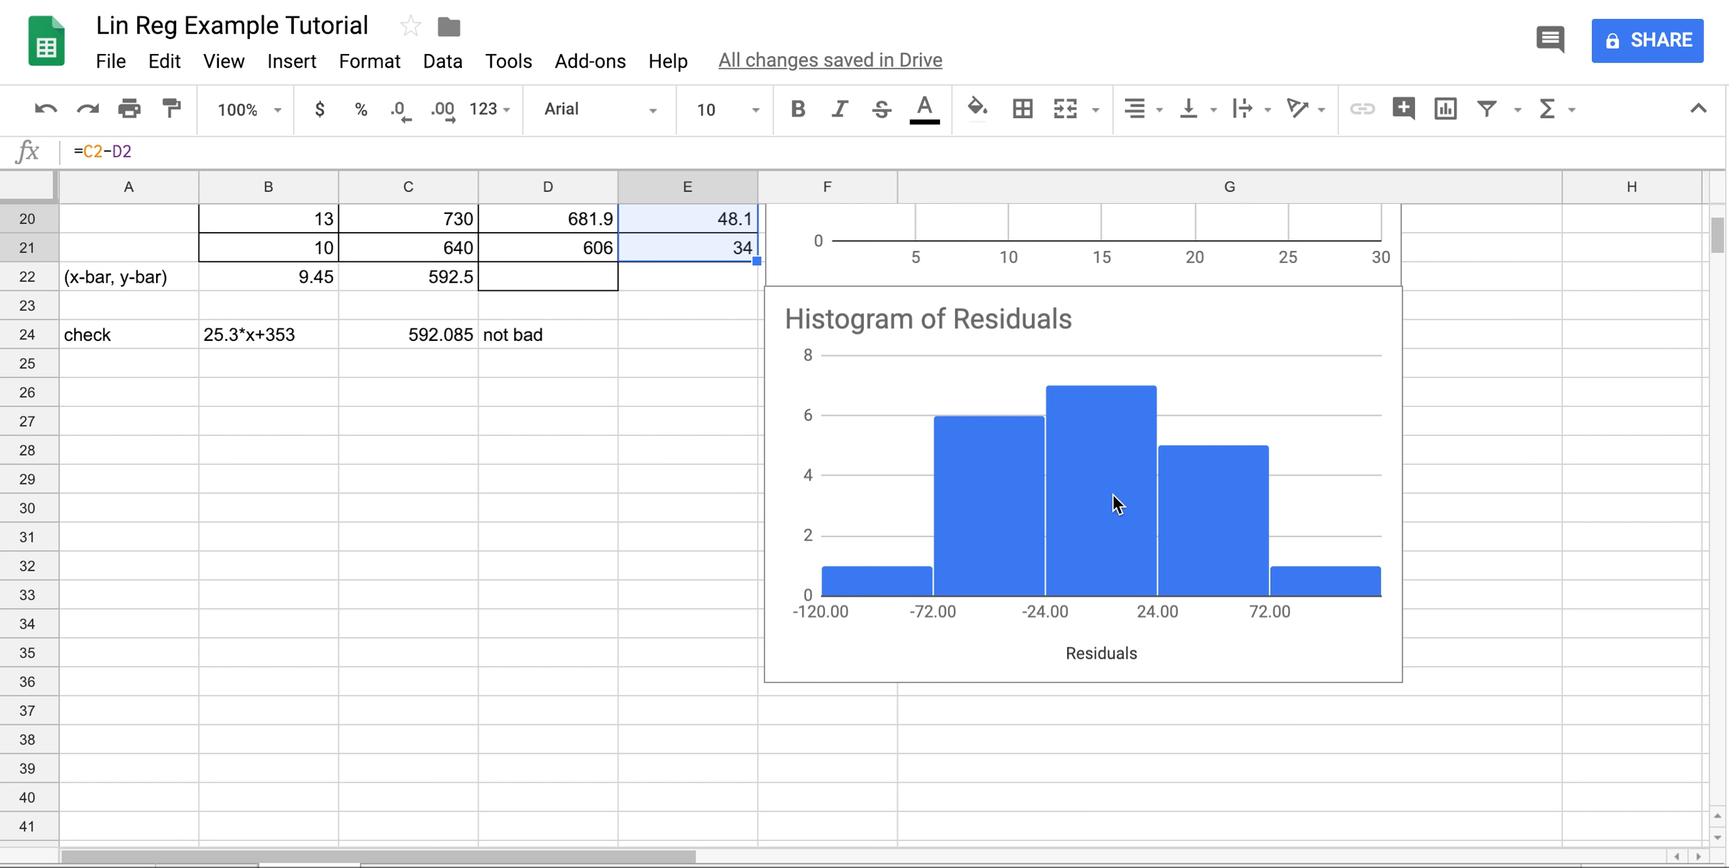
{"action": "scroll", "coordinate": [1117, 504], "scroll_direction": "up", "scroll_amount": 2}
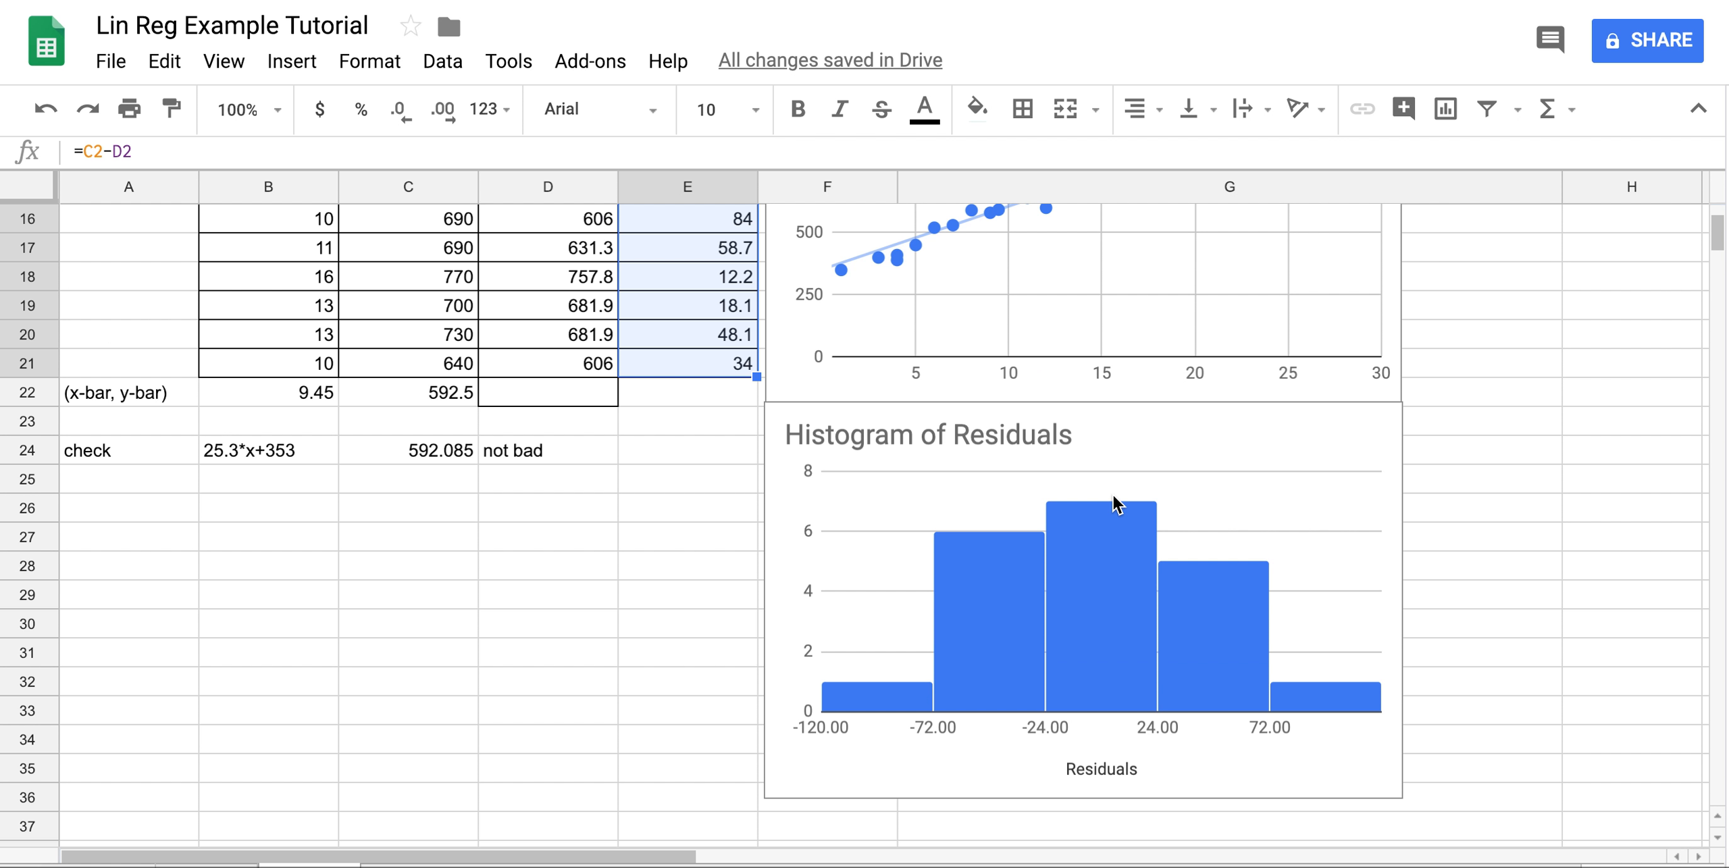
{"action": "scroll", "coordinate": [1115, 503], "scroll_direction": "up", "scroll_amount": 4}
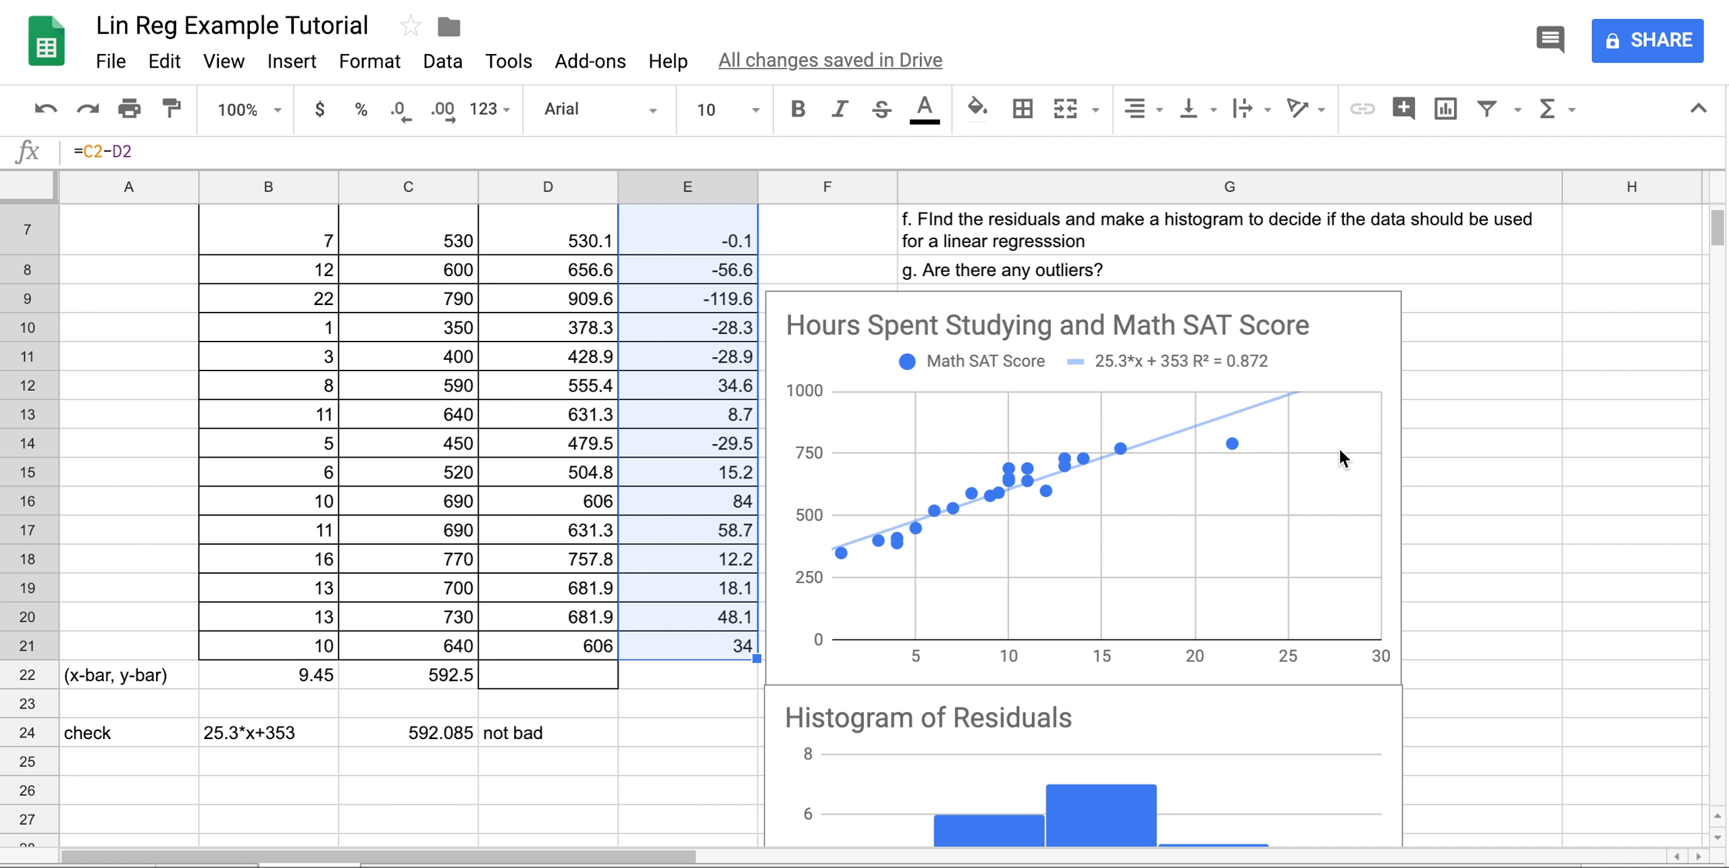
Inspect the outlying point at 22 hours and select its values 22 and 790 in B9:C9.
{"action": "double_click", "coordinate": [1232, 443]}
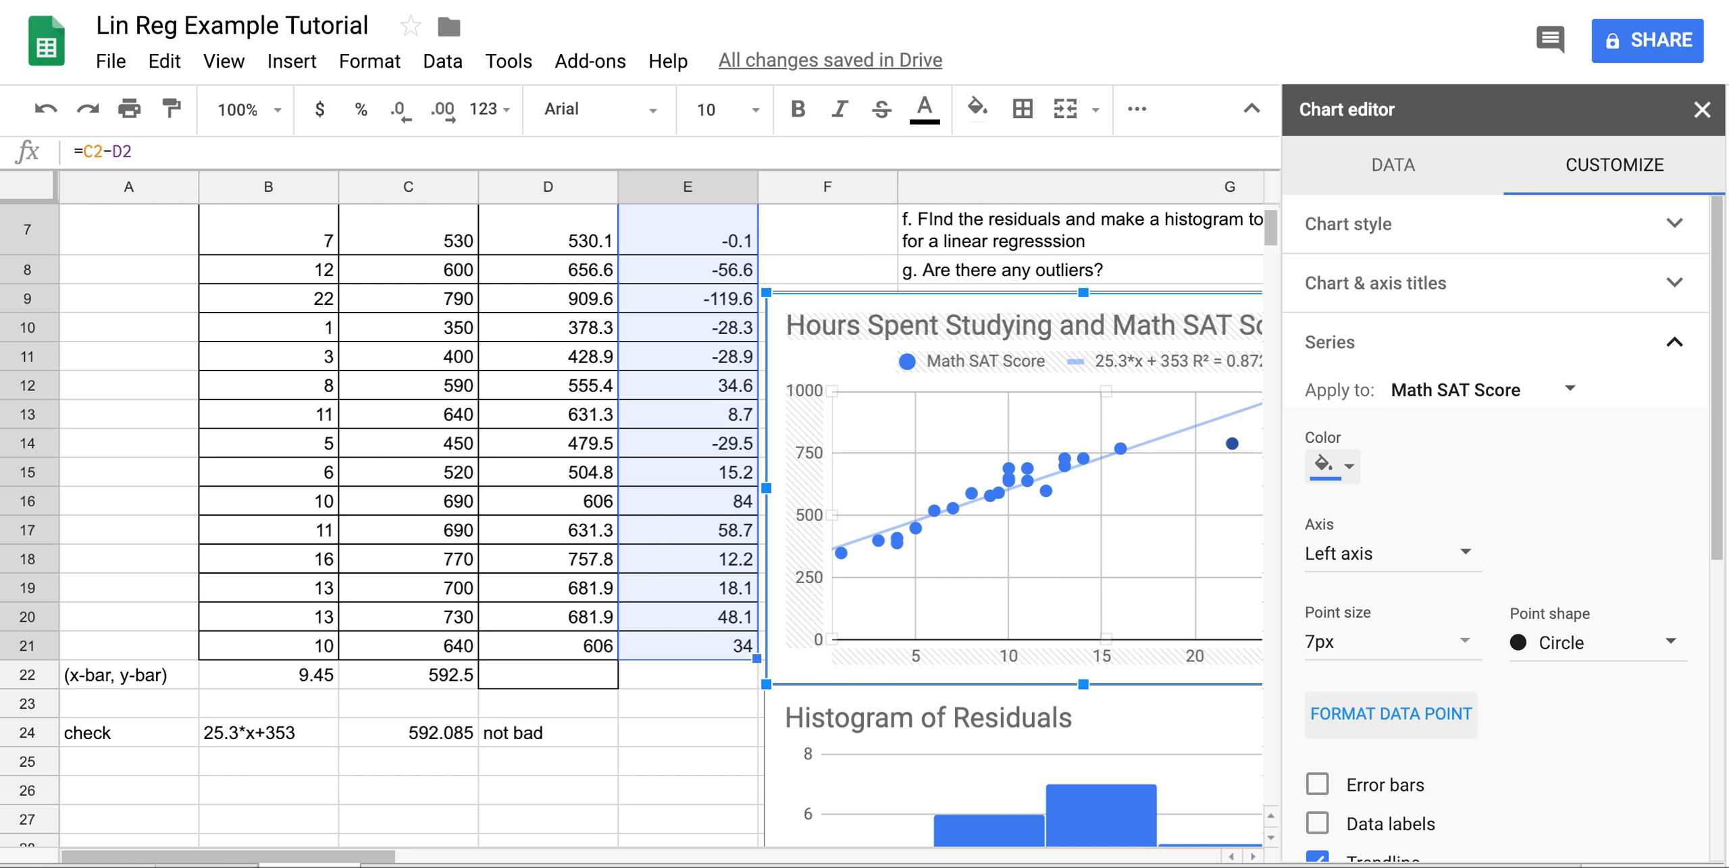
{"action": "left_click", "coordinate": [1700, 110]}
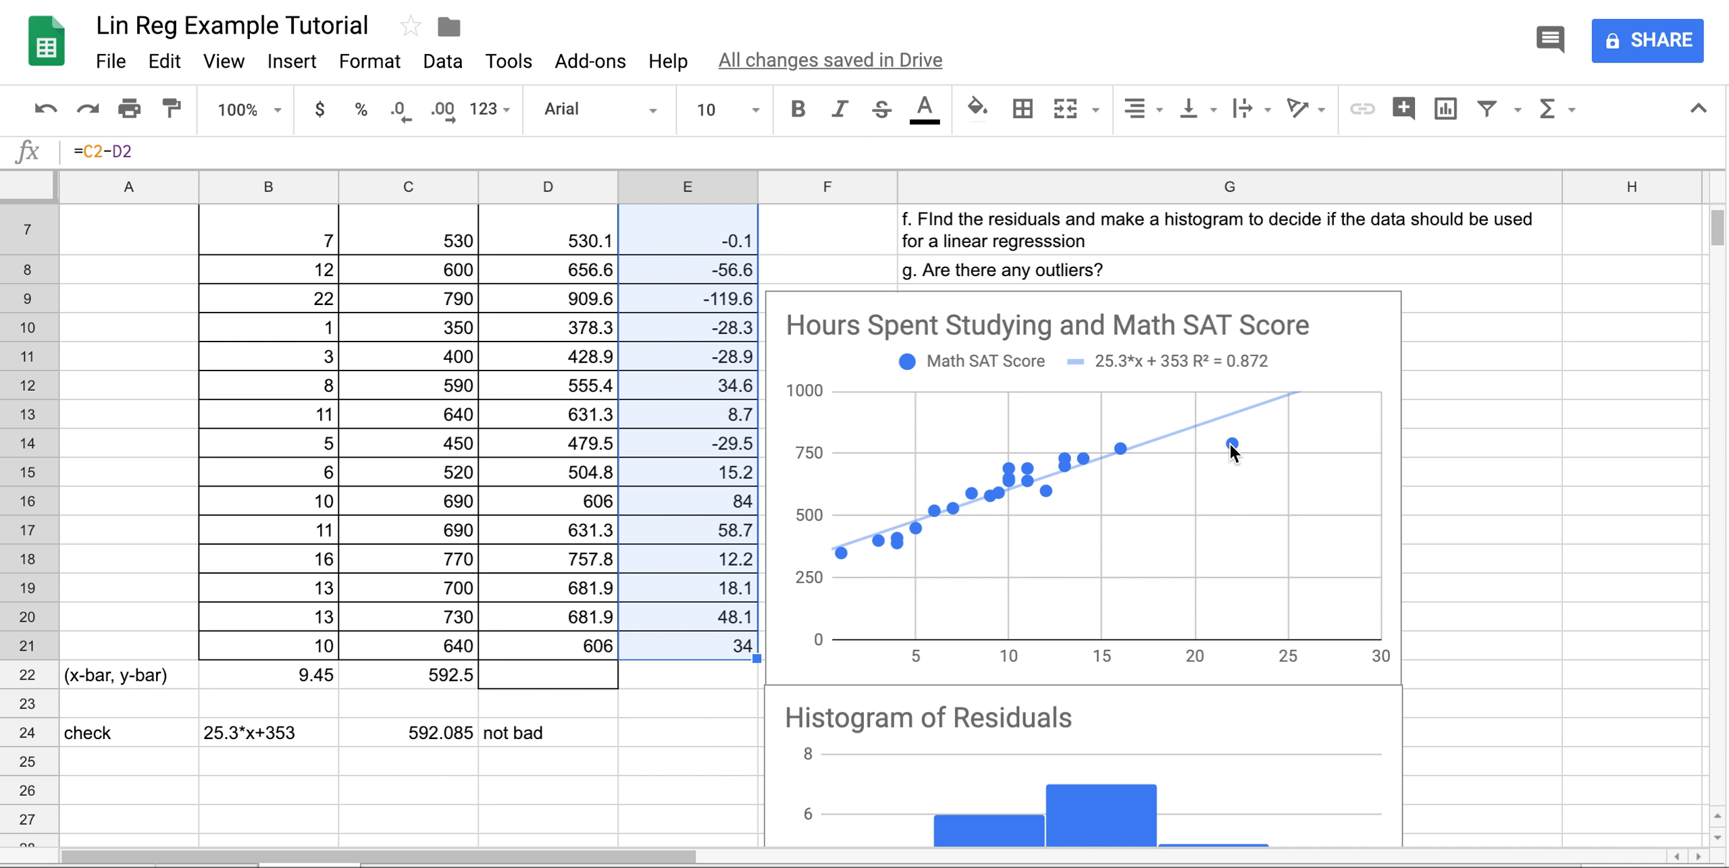
{"action": "left_click", "coordinate": [1233, 445]}
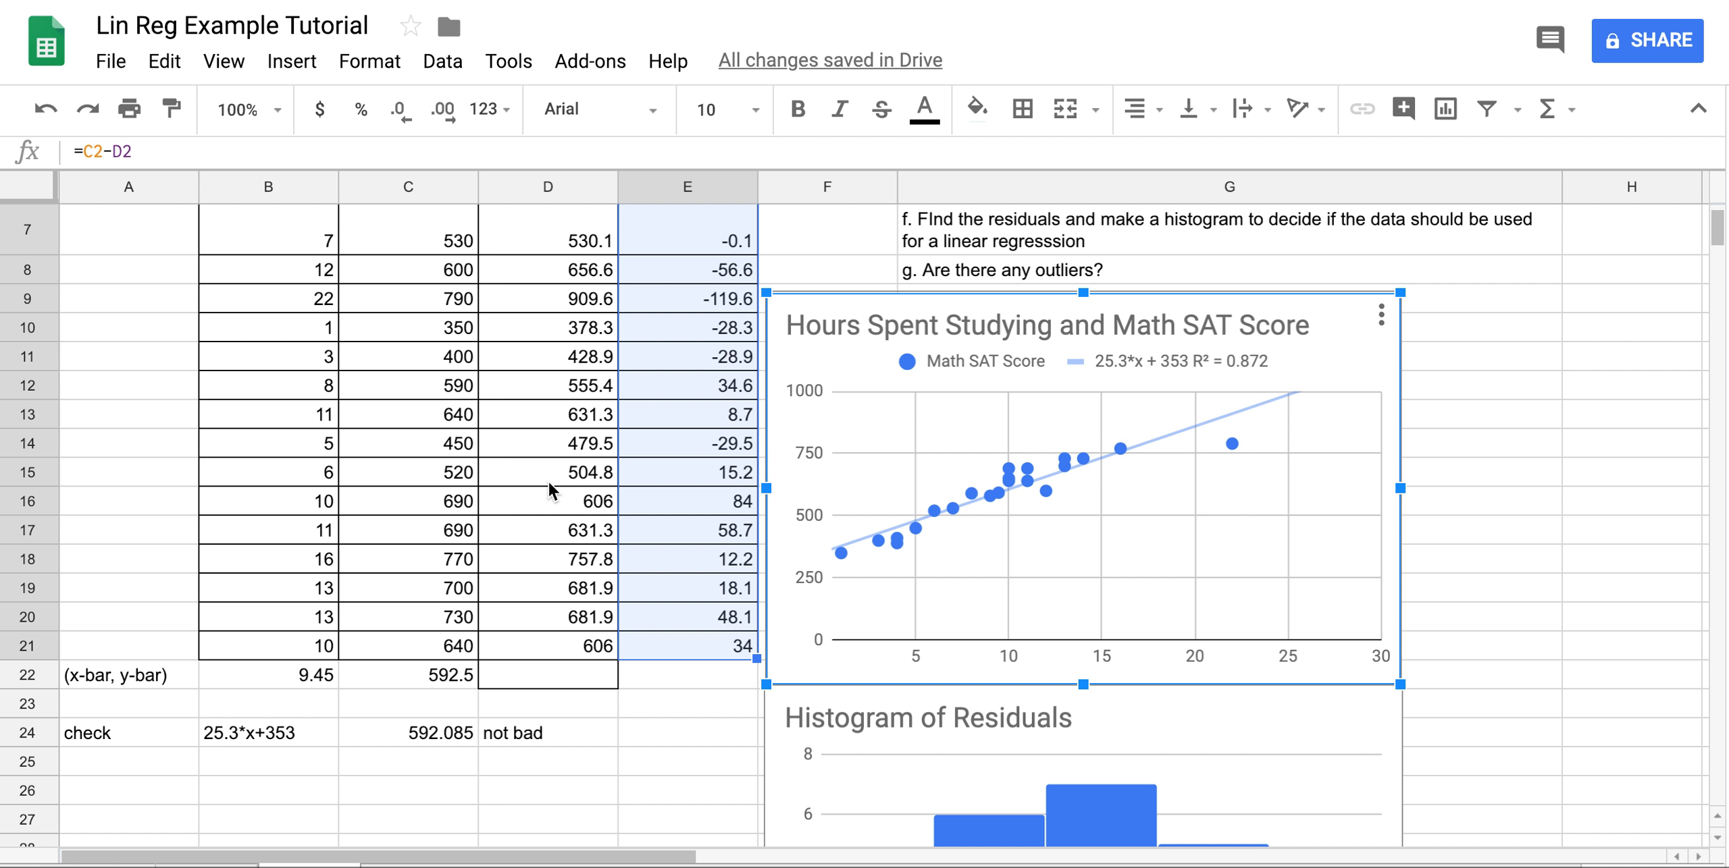
{"action": "left_click_drag", "start_coordinate": [213, 301], "coordinate": [443, 309]}
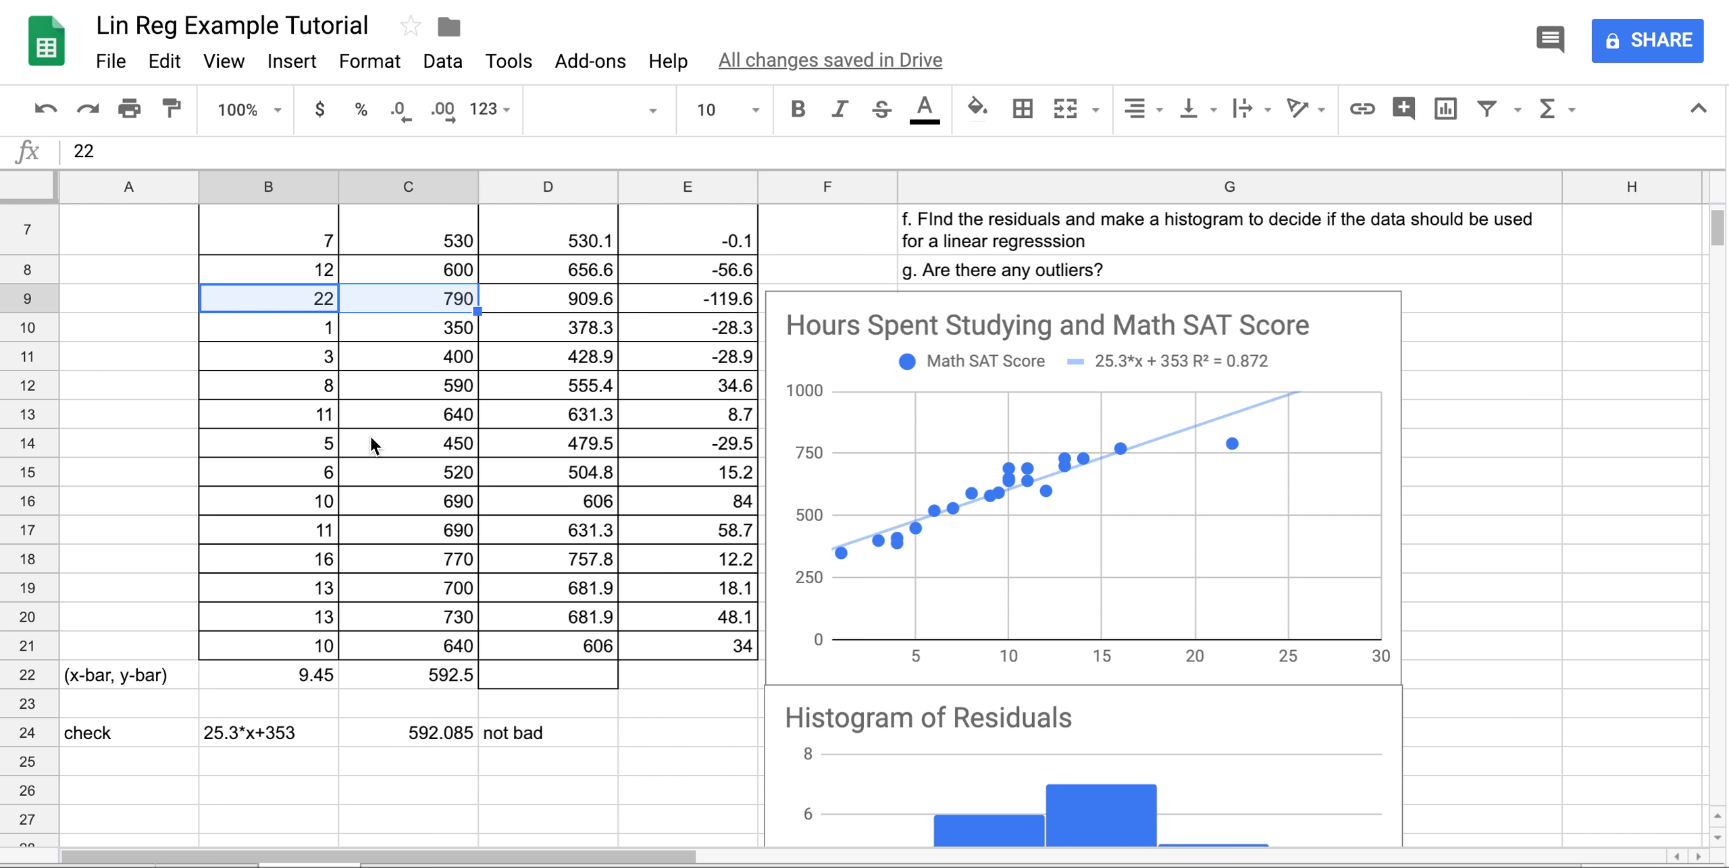
Delete the outlier's 22 and 790 from B9:C9, changing the trendline to 30.5*x + 314.
{"action": "scroll", "coordinate": [370, 436], "scroll_direction": "up", "scroll_amount": 1}
{"action": "scroll", "coordinate": [365, 419], "scroll_direction": "up", "scroll_amount": 2}
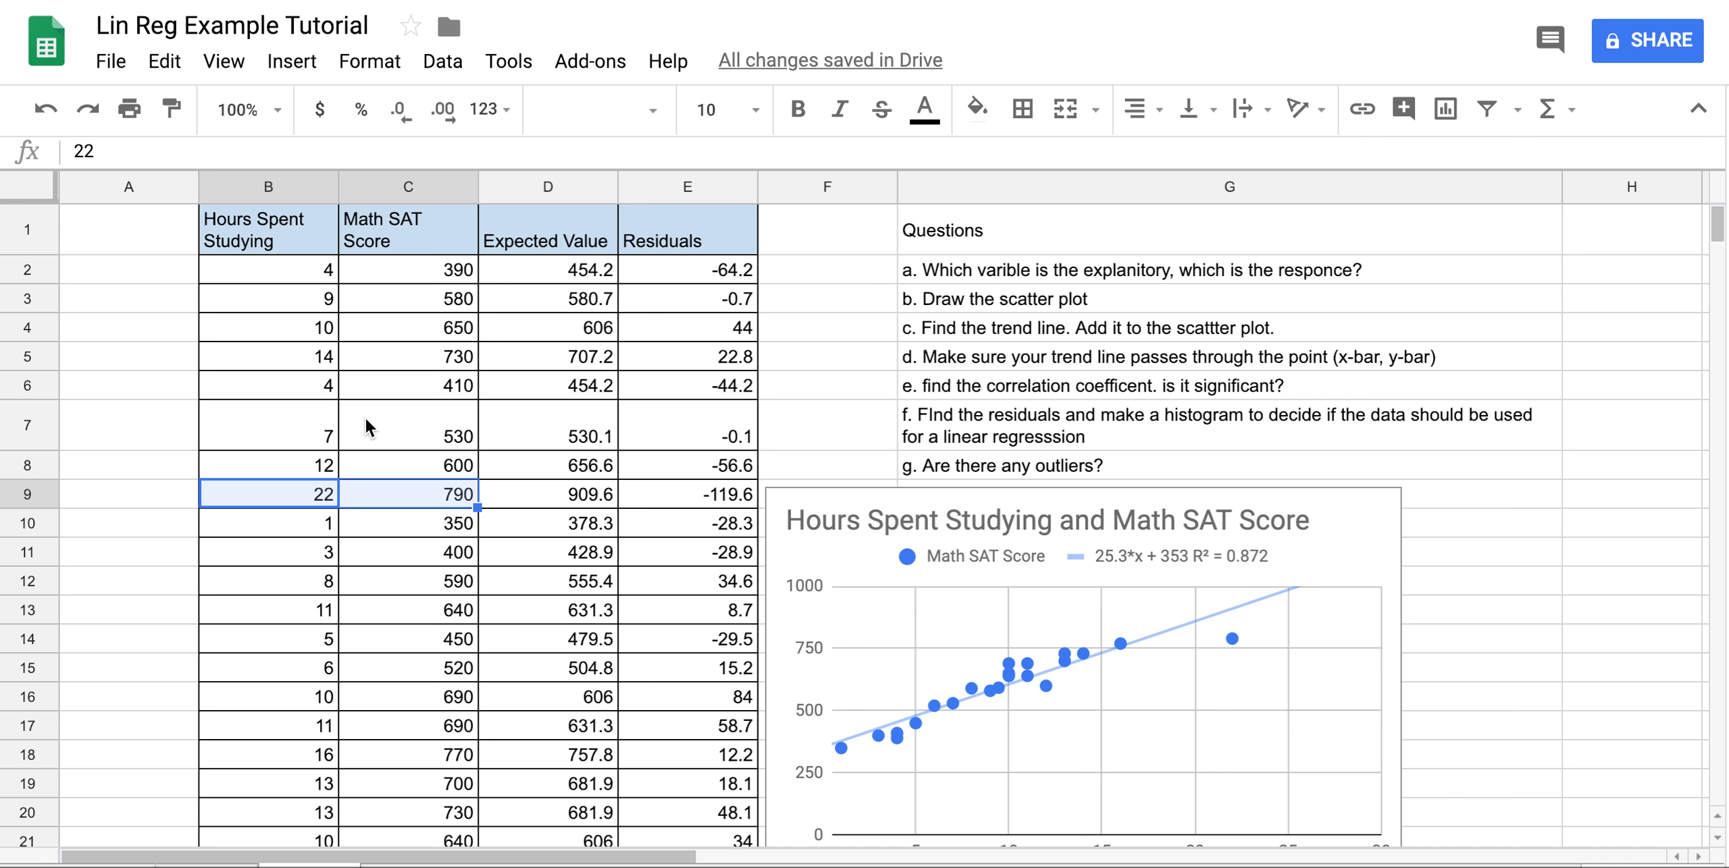
{"action": "scroll", "coordinate": [365, 418], "scroll_direction": "down", "scroll_amount": 1}
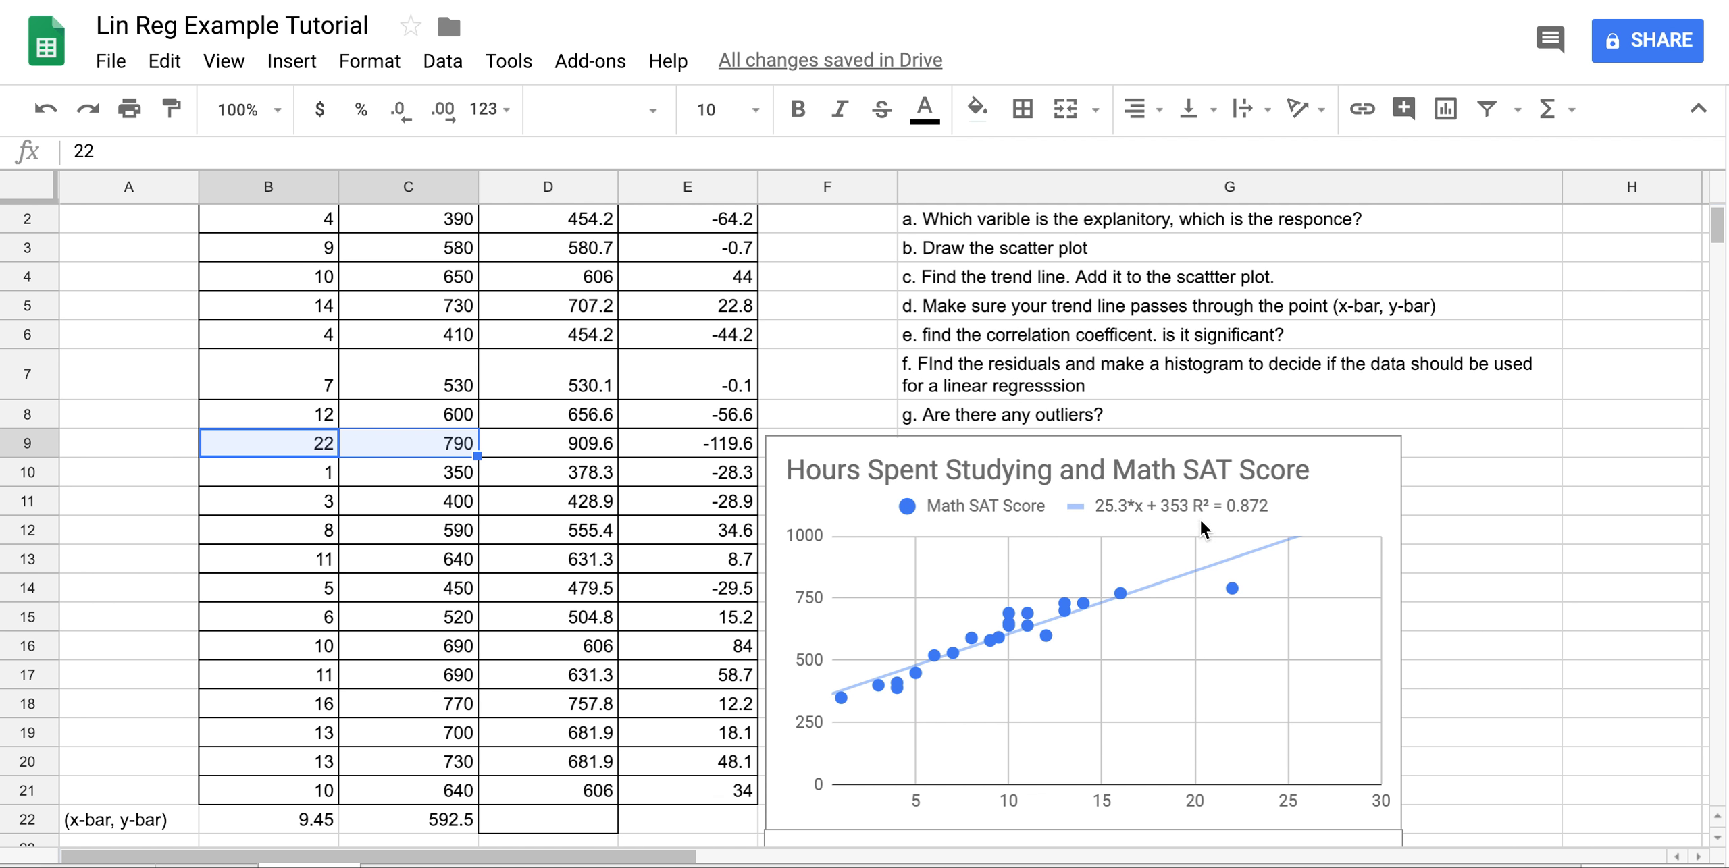
{"action": "key", "text": "Delete"}
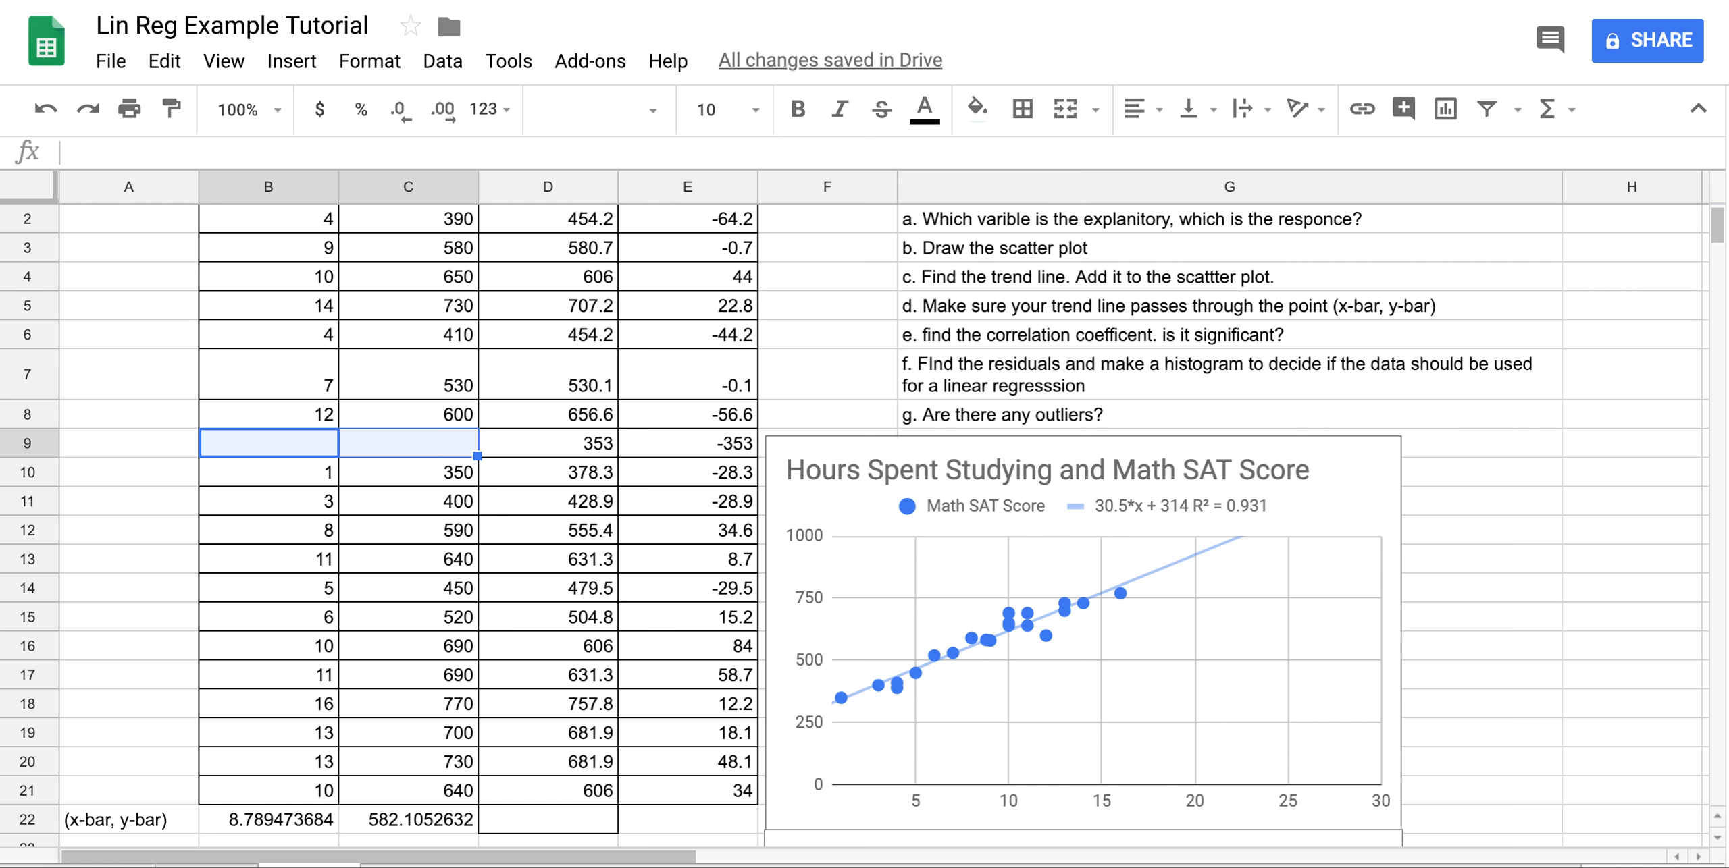
Undo and redo the deletion to compare trendlines, ending with the outlier values restored.
{"action": "left_click", "coordinate": [45, 110]}
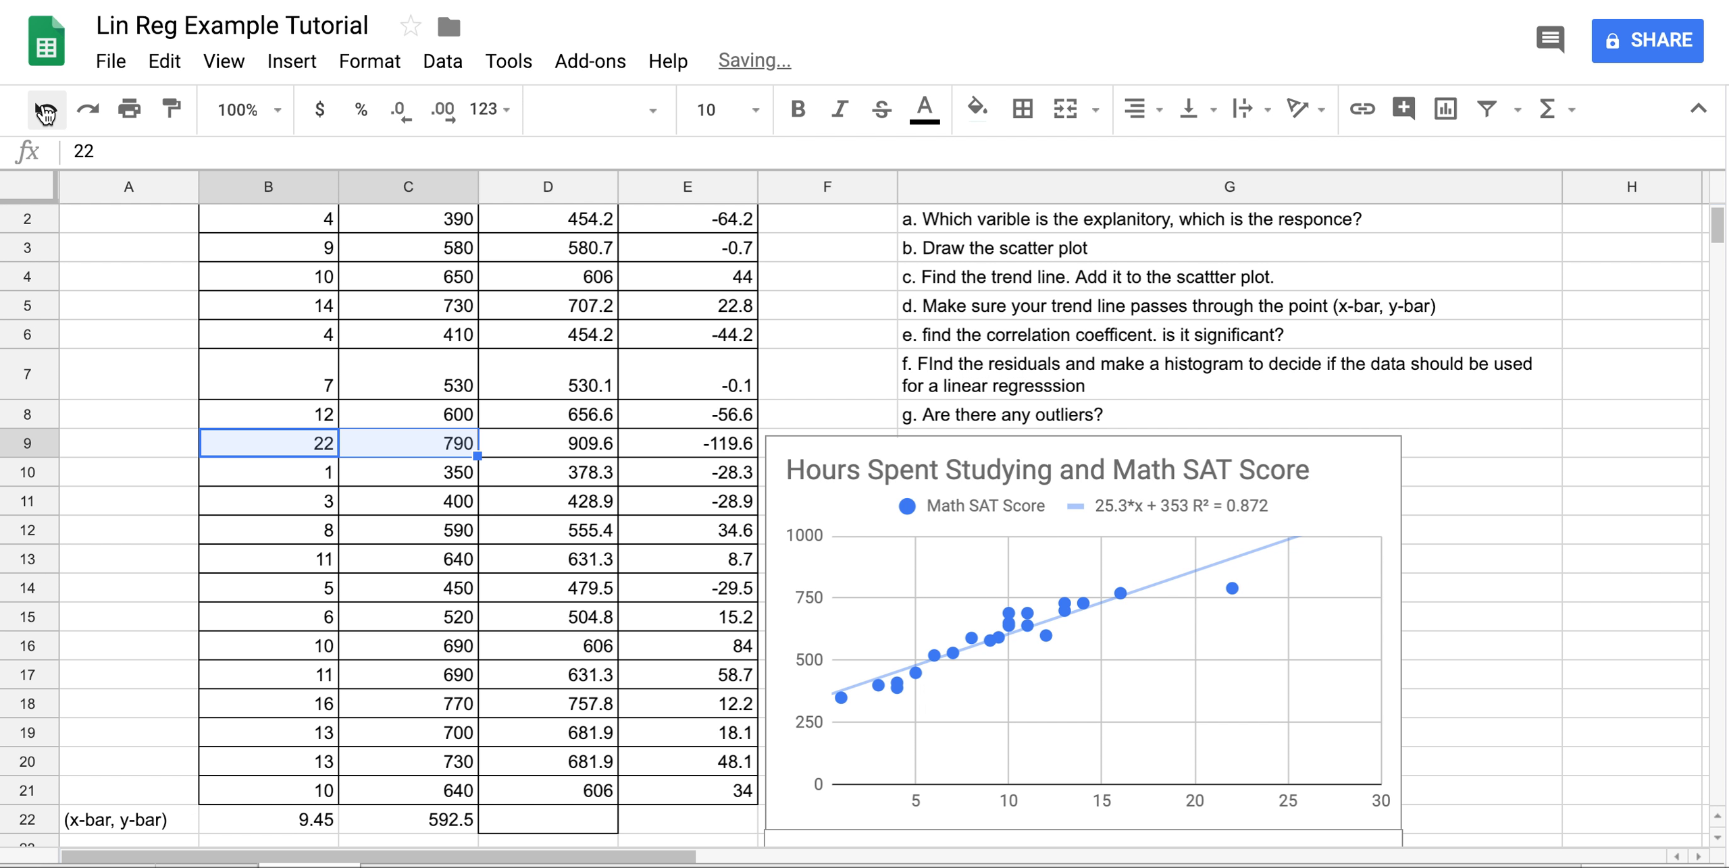
{"action": "left_click", "coordinate": [87, 110]}
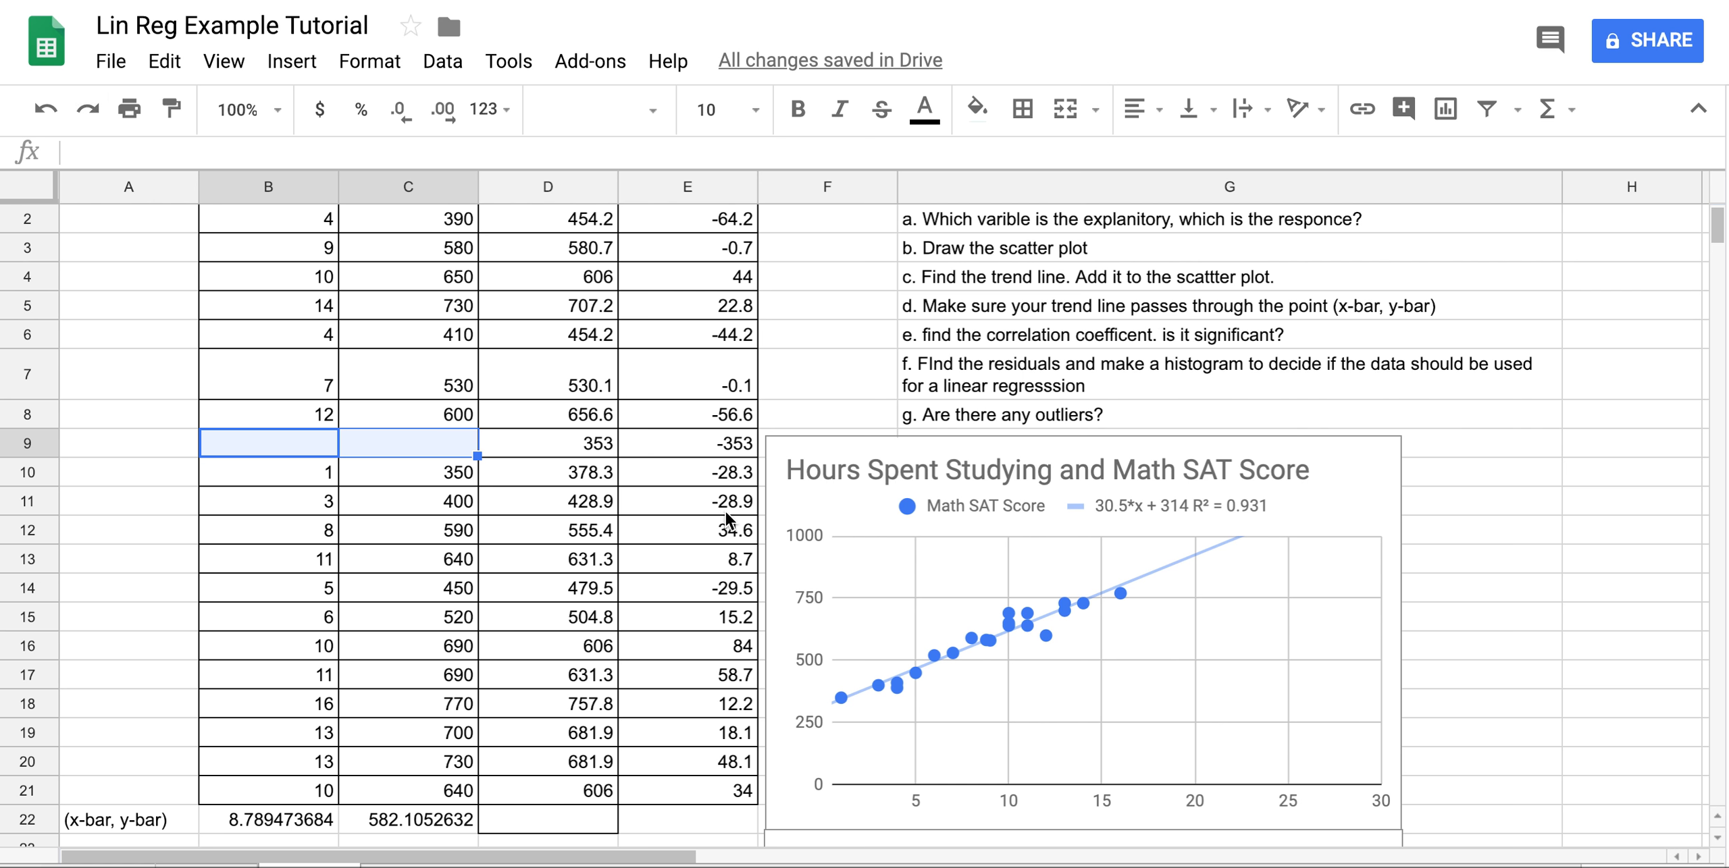
{"action": "scroll", "coordinate": [725, 522], "scroll_direction": "down", "scroll_amount": 4}
{"action": "scroll", "coordinate": [726, 513], "scroll_direction": "down", "scroll_amount": 1}
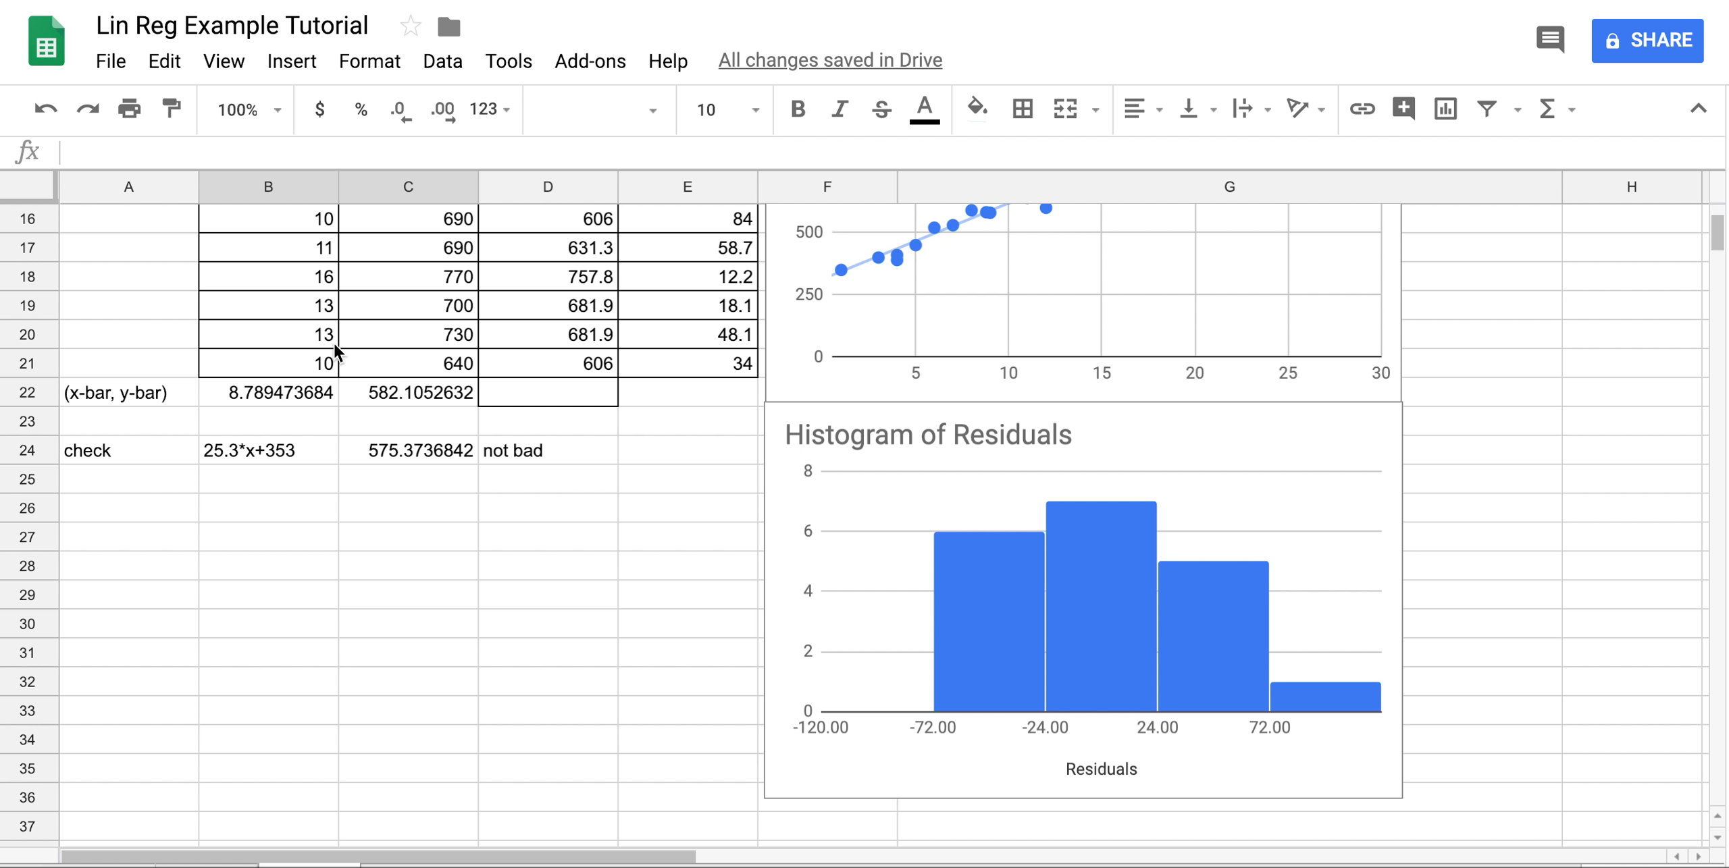
{"action": "scroll", "coordinate": [334, 343], "scroll_direction": "up", "scroll_amount": 5}
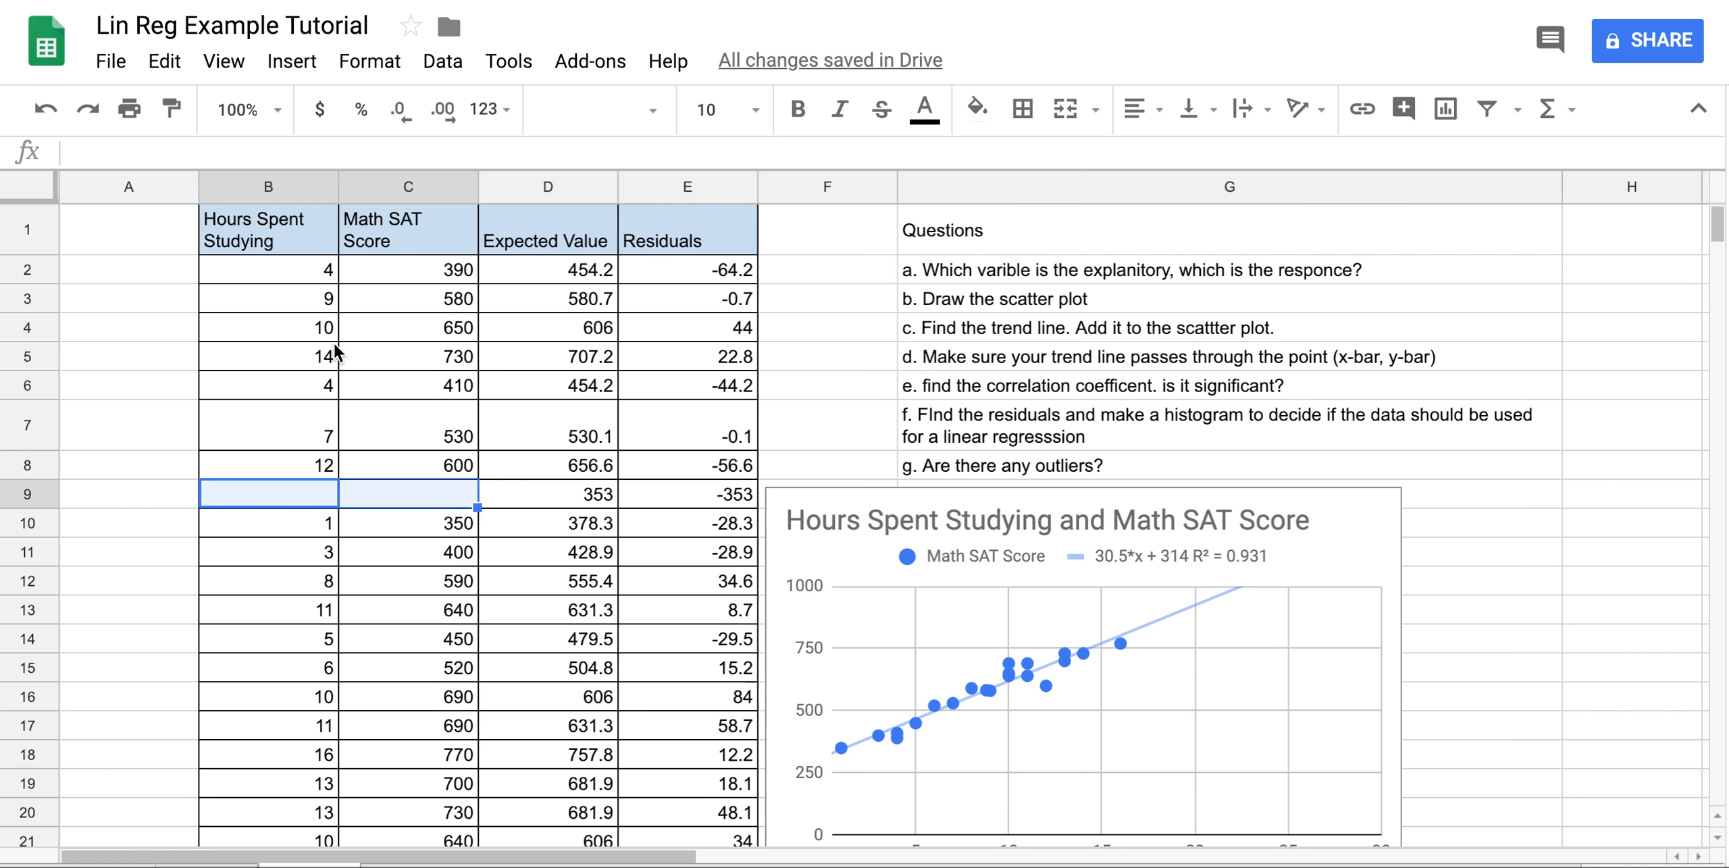
{"action": "left_click", "coordinate": [46, 108]}
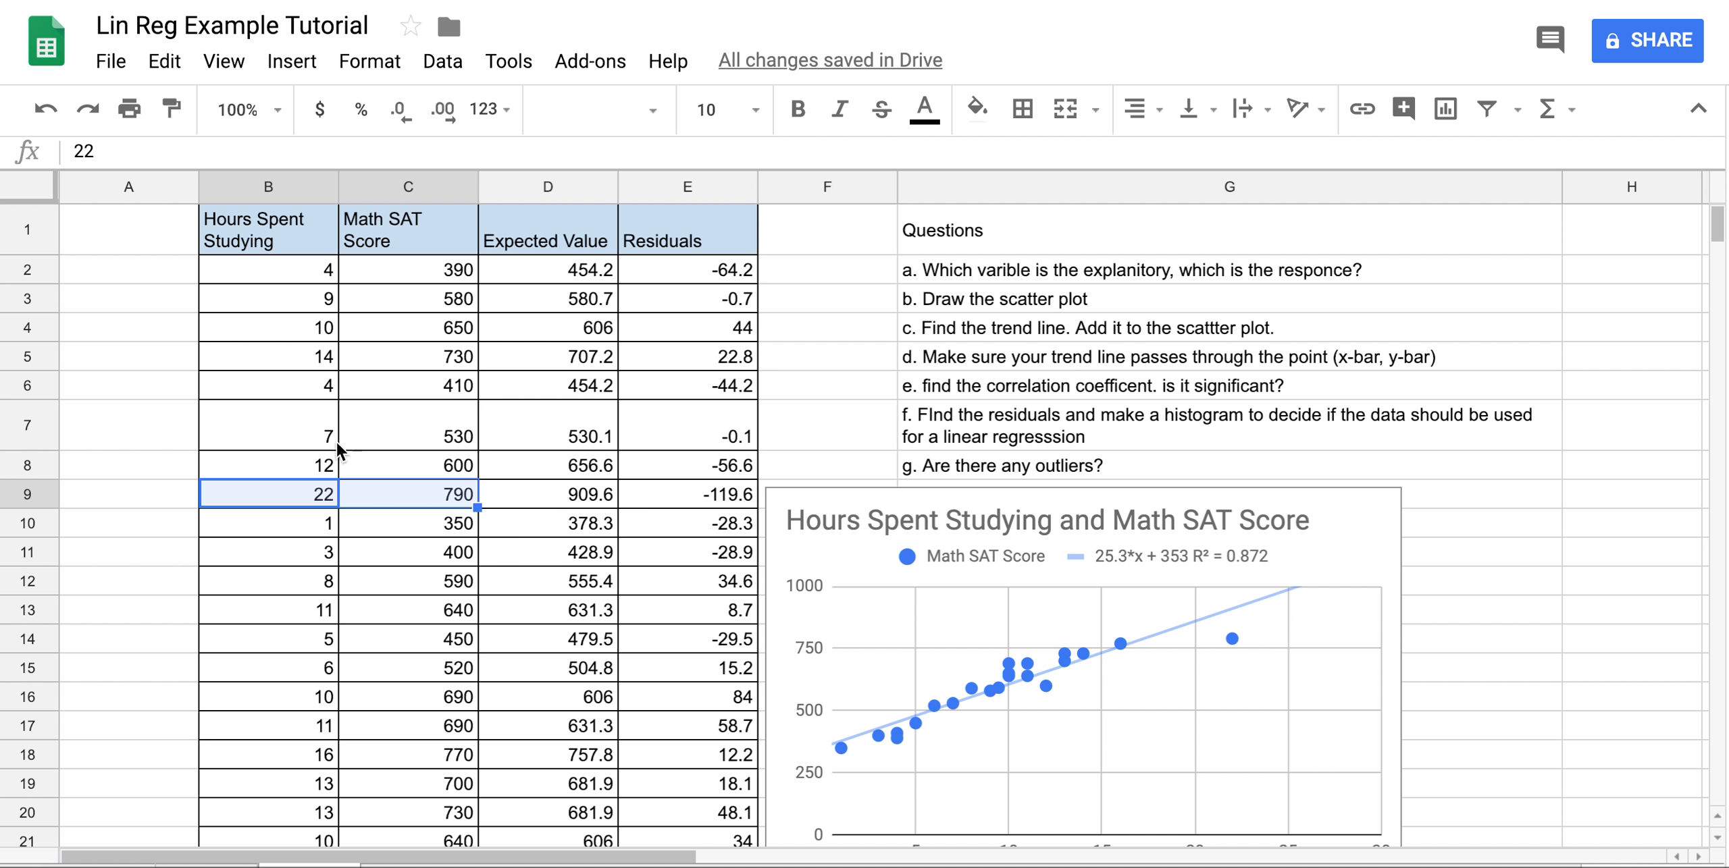
Scroll between the scatter chart and the residuals histogram to compare them with the outlier restored.
{"action": "scroll", "coordinate": [1149, 732], "scroll_direction": "down", "scroll_amount": 1}
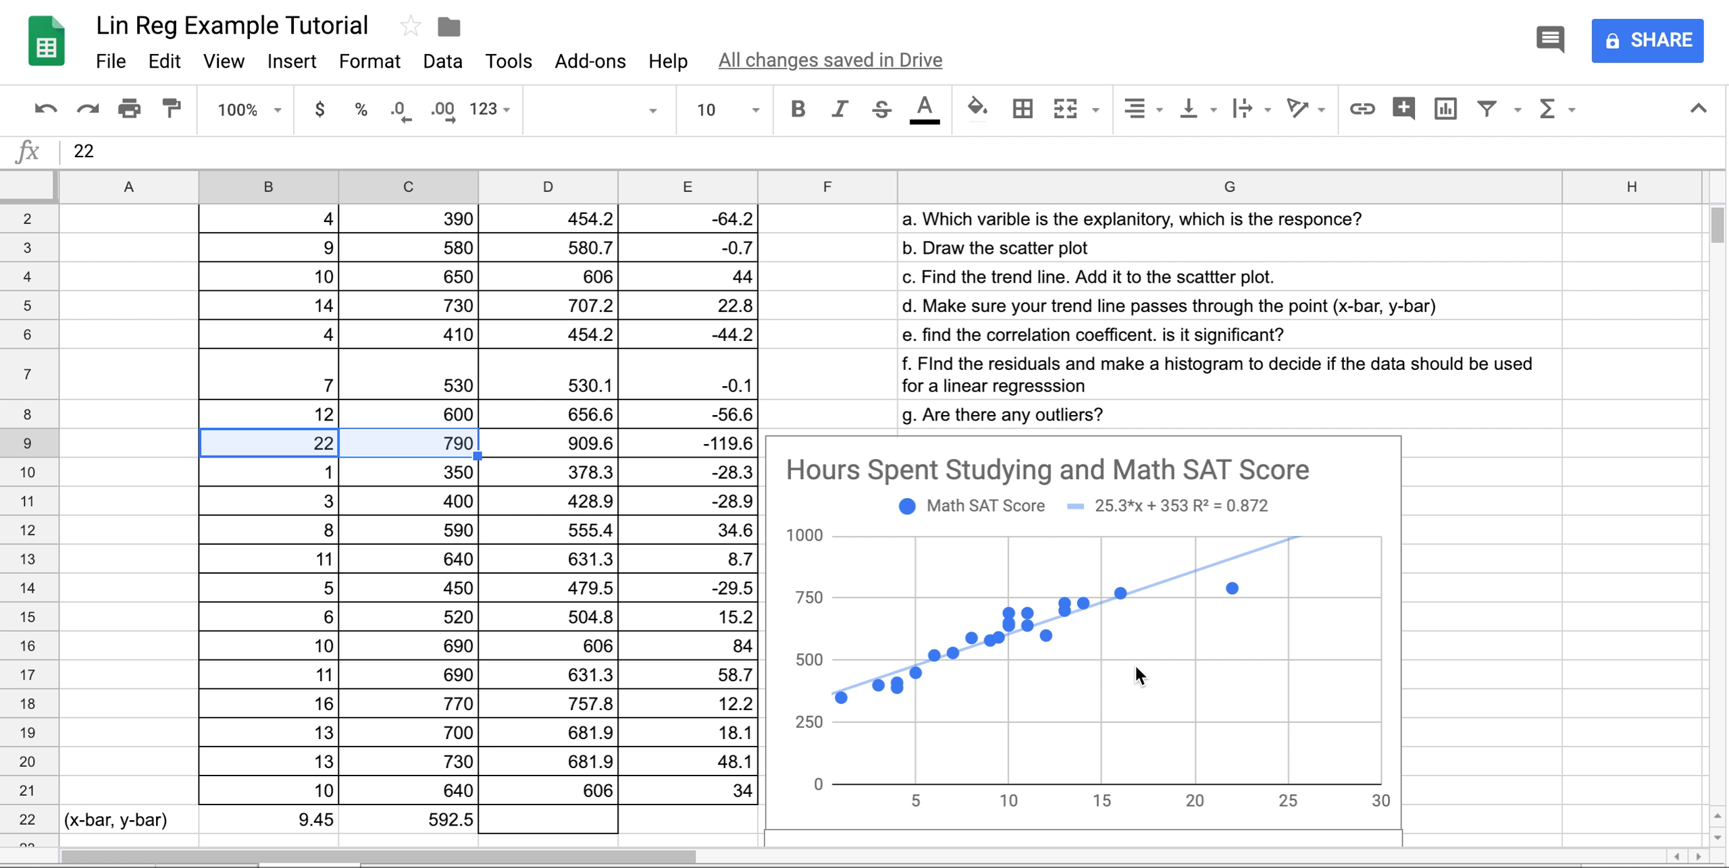
{"action": "scroll", "coordinate": [1134, 665], "scroll_direction": "down", "scroll_amount": 6}
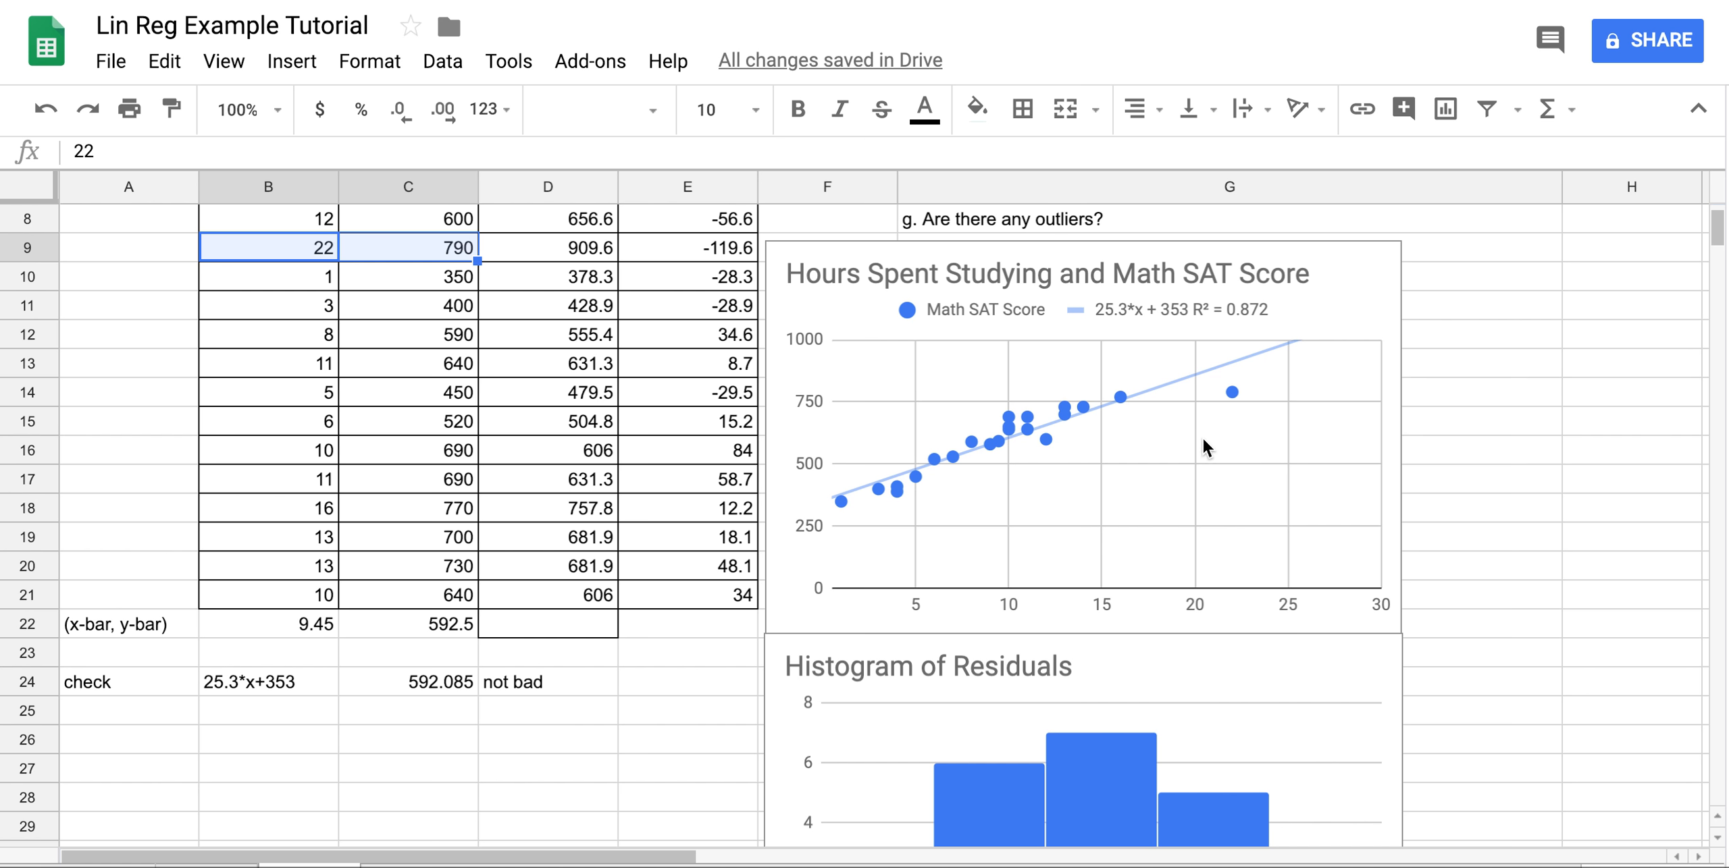
{"action": "scroll", "coordinate": [1201, 437], "scroll_direction": "down", "scroll_amount": 5}
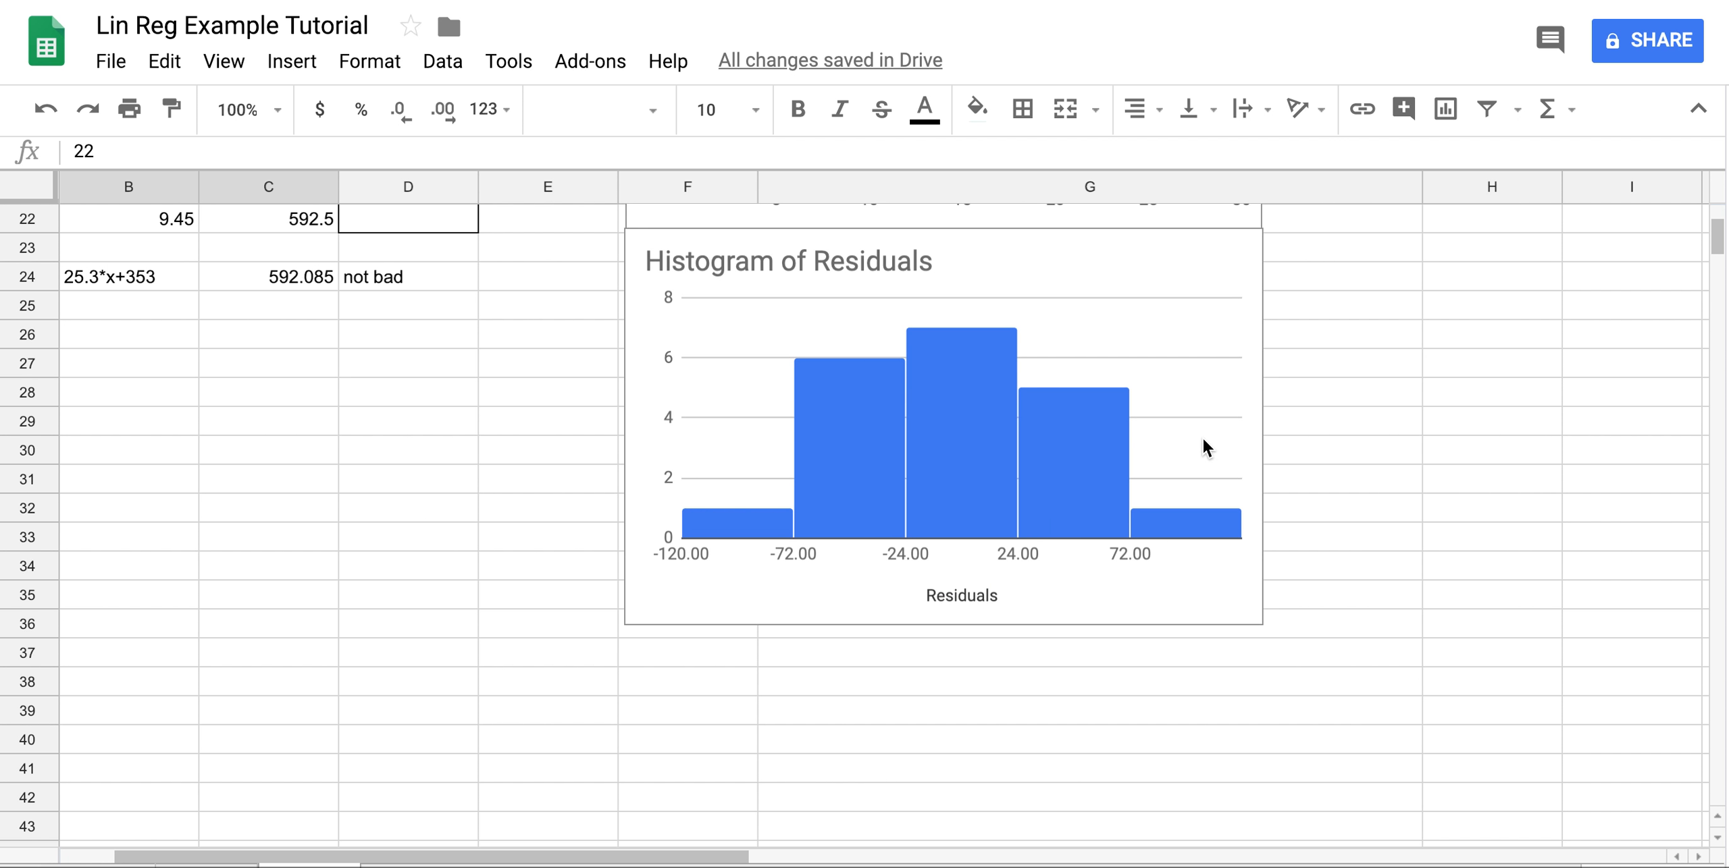
{"action": "scroll", "coordinate": [1202, 437], "scroll_direction": "up", "scroll_amount": 8}
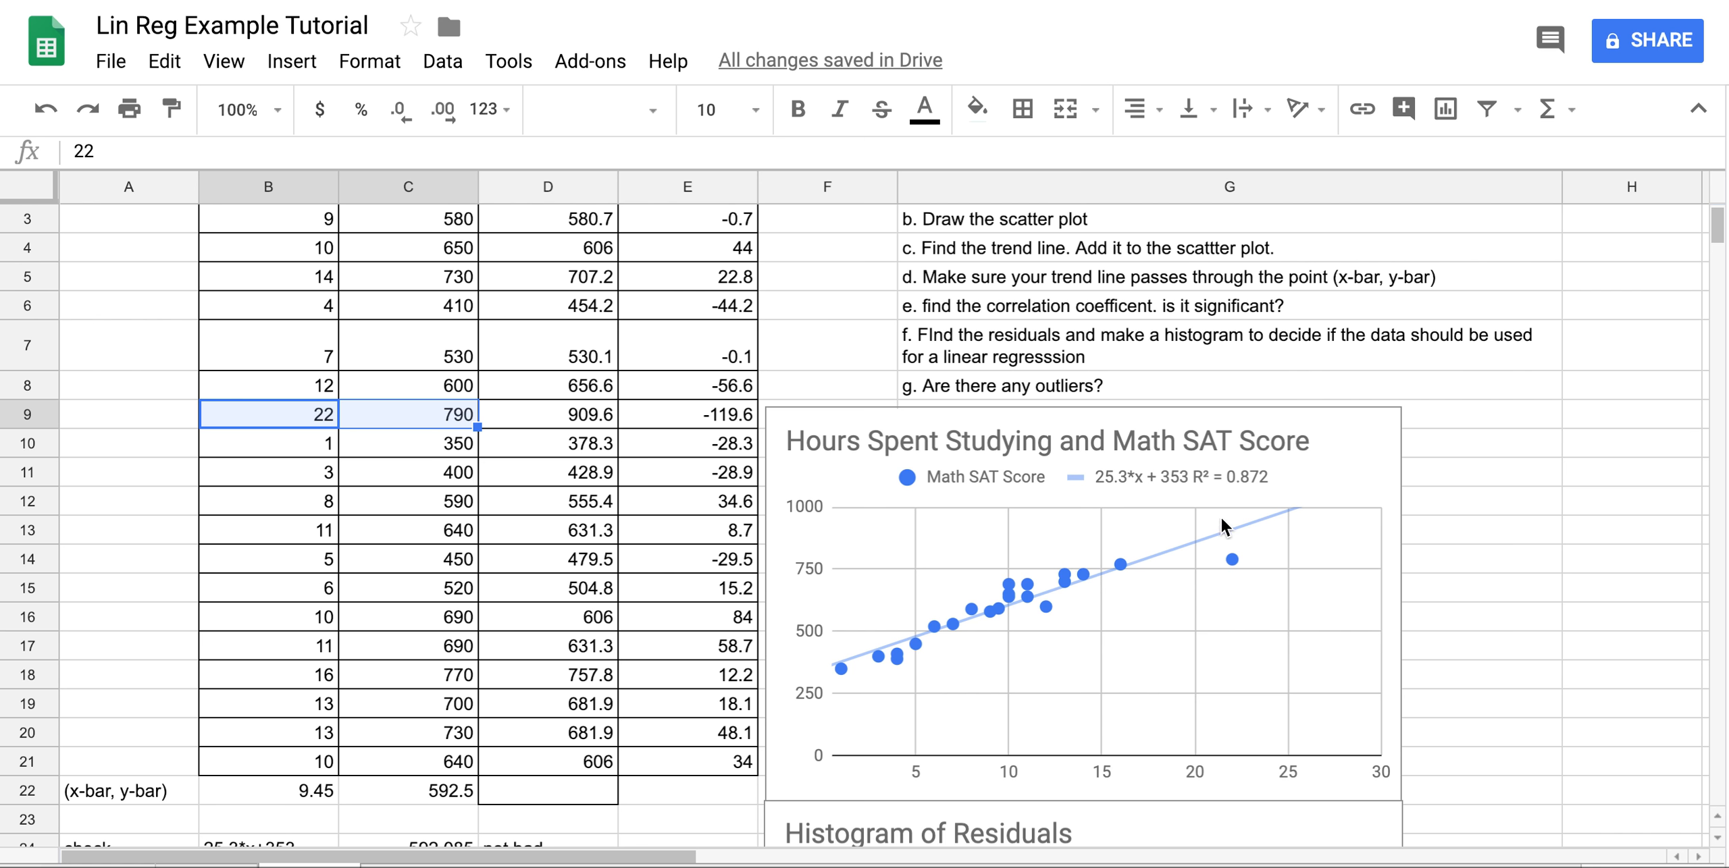
{"action": "scroll", "coordinate": [583, 410], "scroll_direction": "up", "scroll_amount": 2}
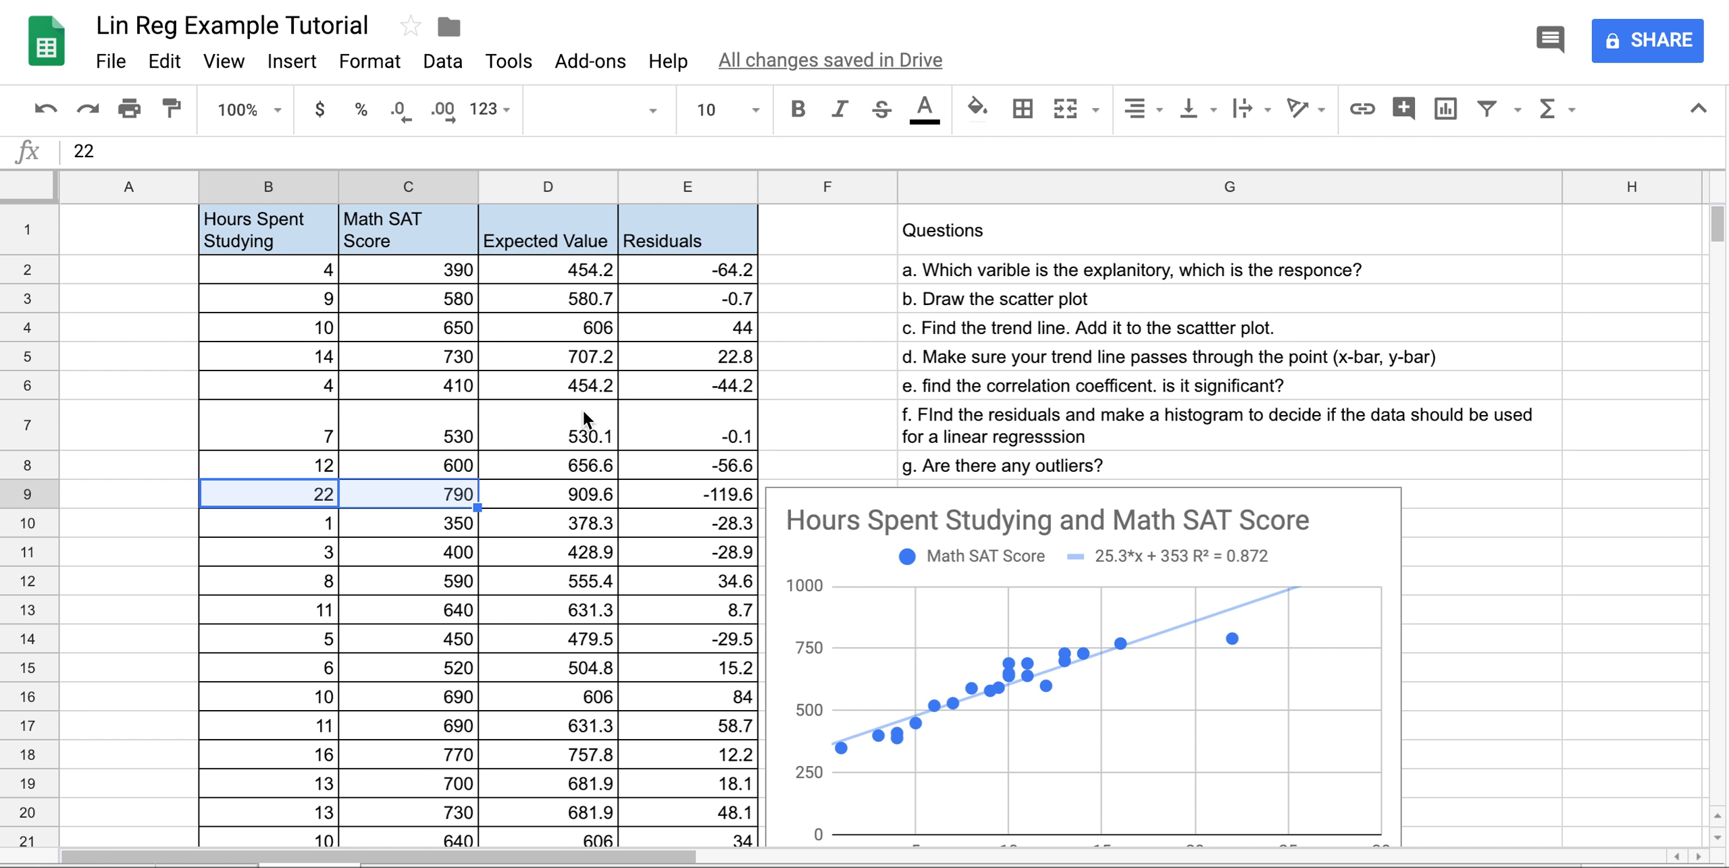
{"action": "scroll", "coordinate": [594, 392], "scroll_direction": "down", "scroll_amount": 5}
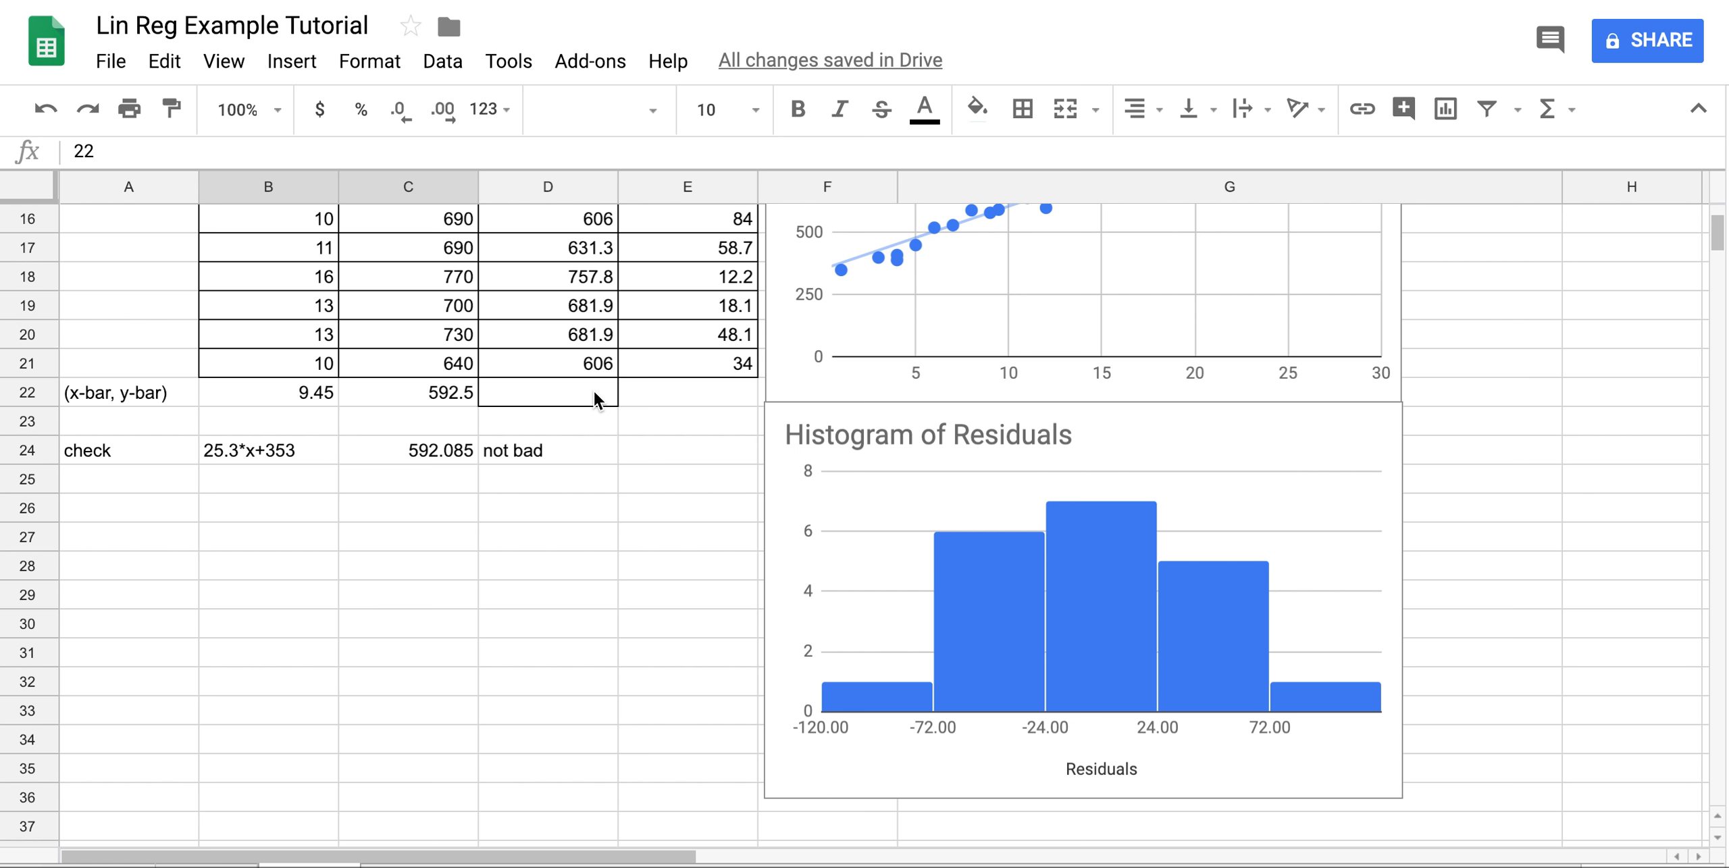
{"action": "scroll", "coordinate": [681, 502], "scroll_direction": "up", "scroll_amount": 5}
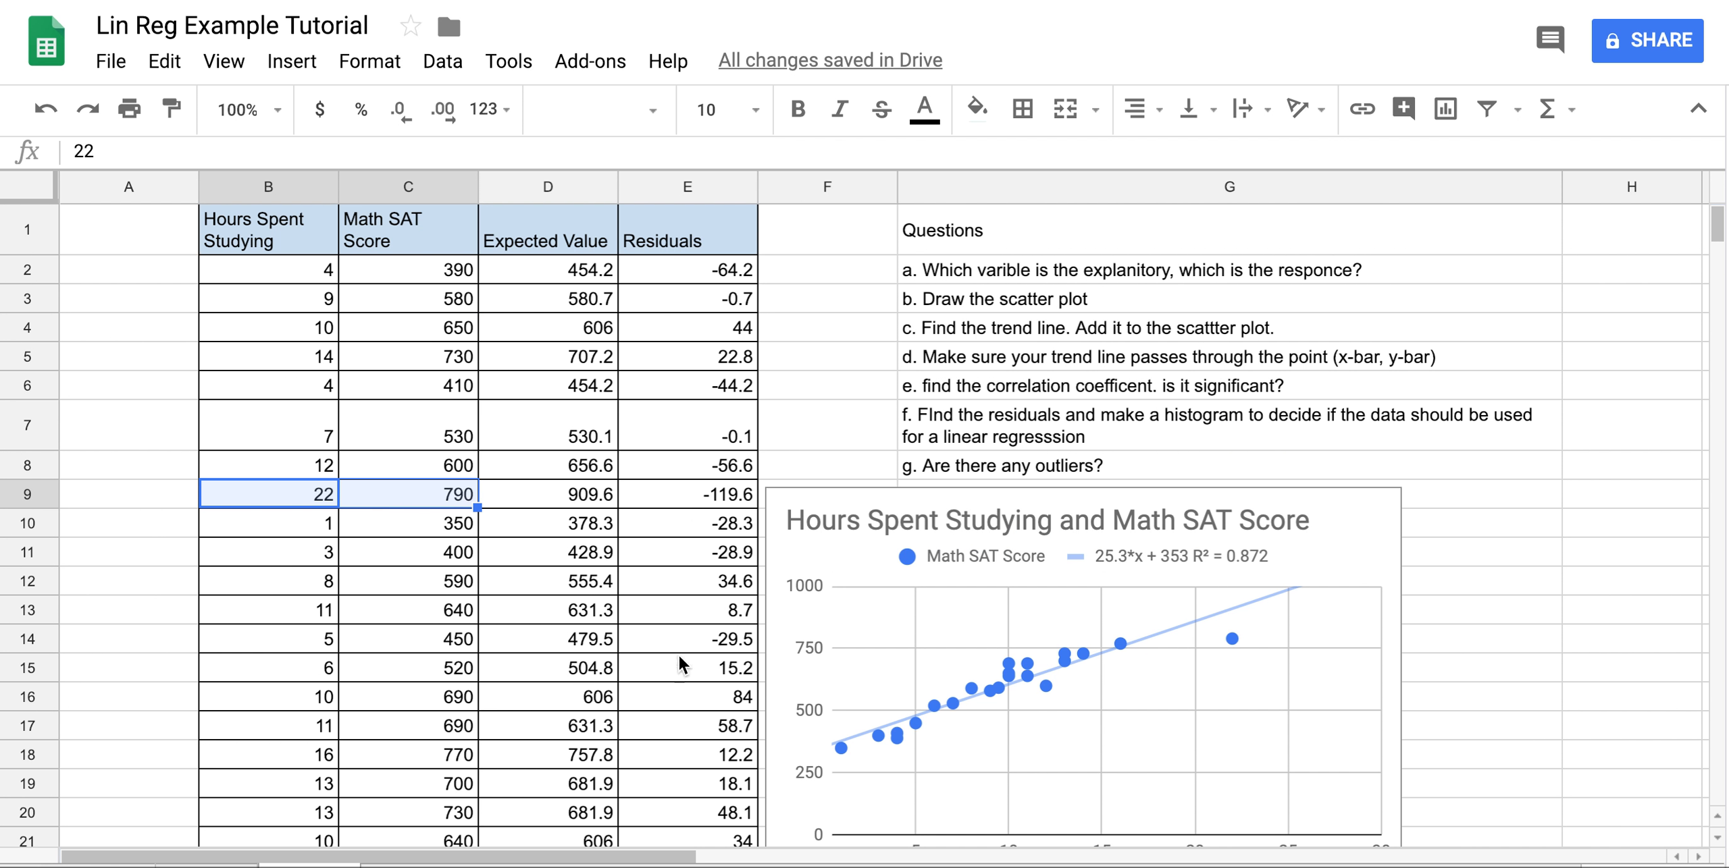
{"action": "scroll", "coordinate": [698, 760], "scroll_direction": "down", "scroll_amount": 2}
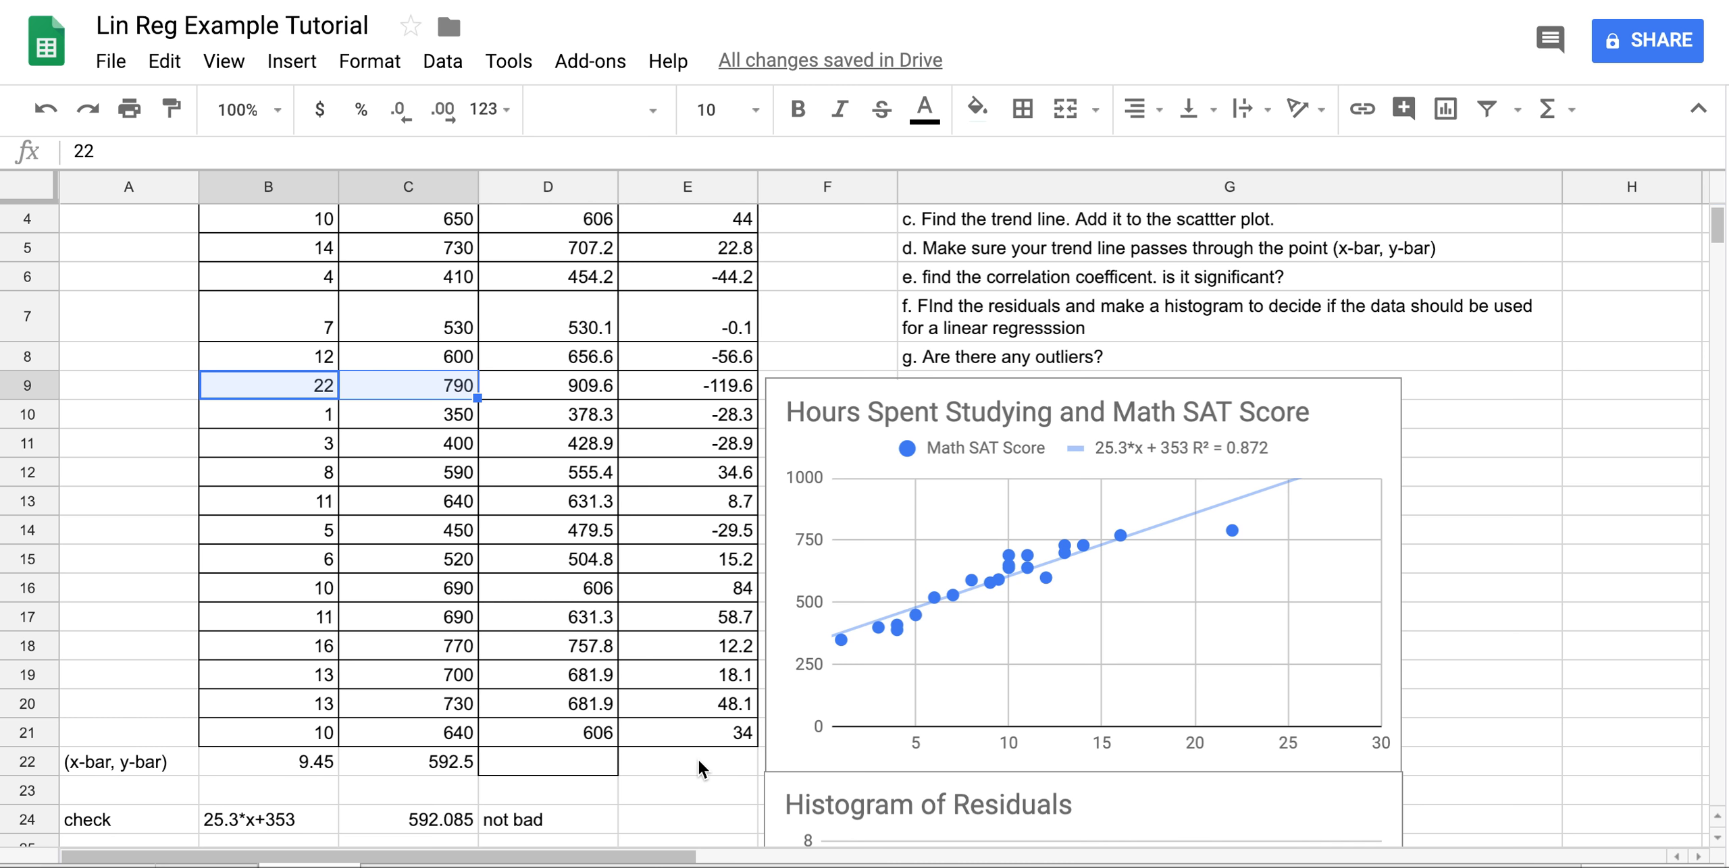
{"action": "scroll", "coordinate": [698, 761], "scroll_direction": "up", "scroll_amount": 2}
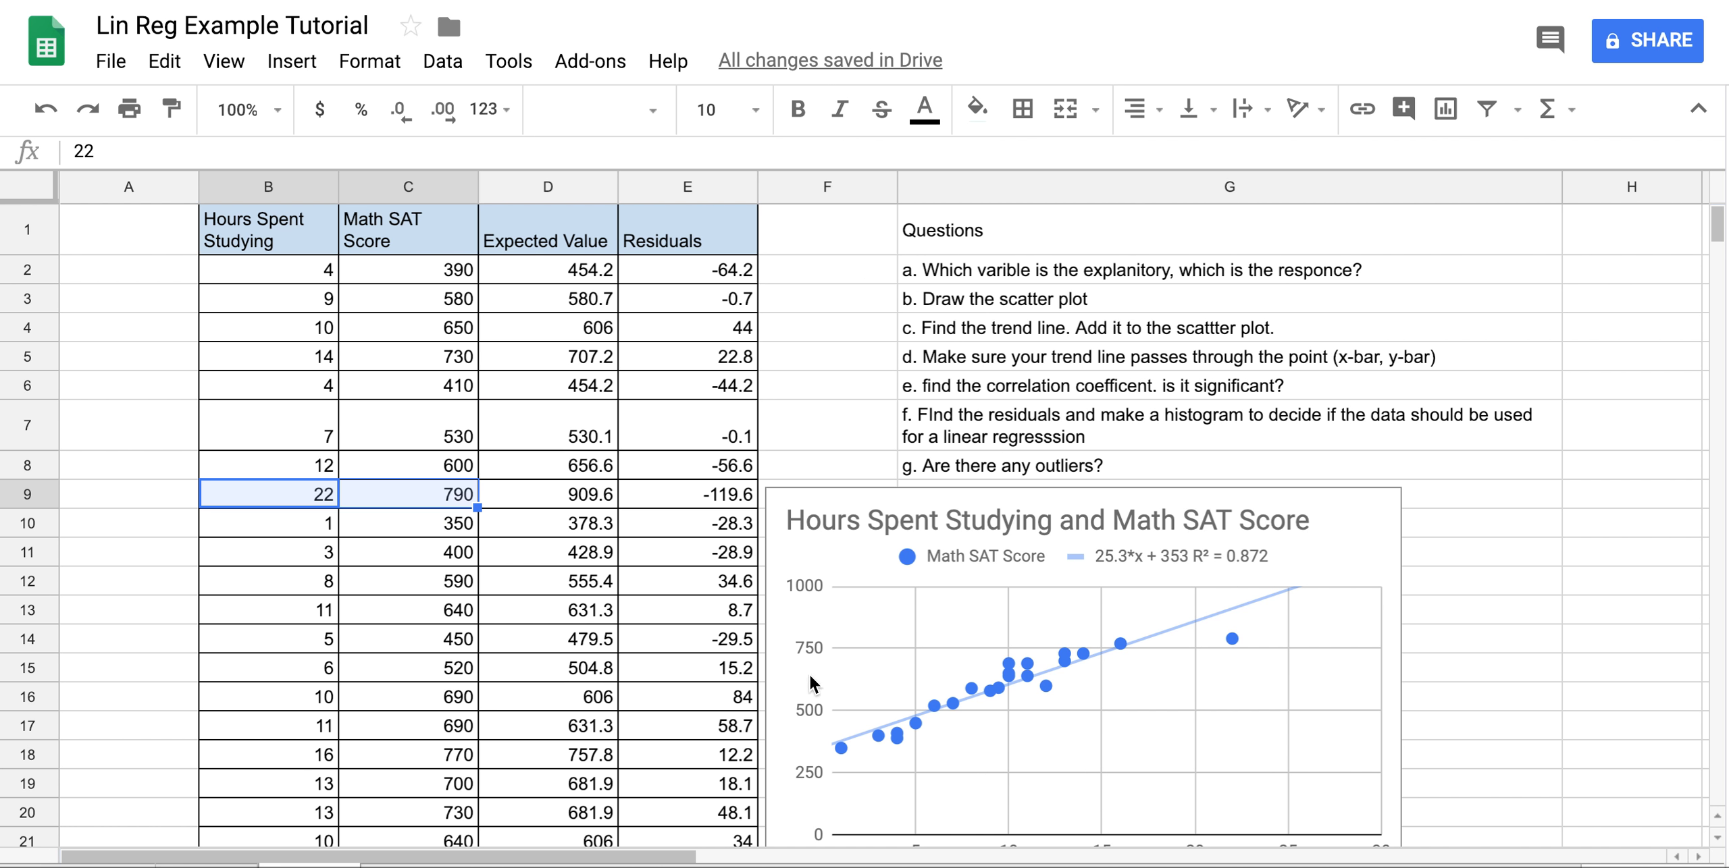
{"action": "scroll", "coordinate": [792, 641], "scroll_direction": "down", "scroll_amount": 5}
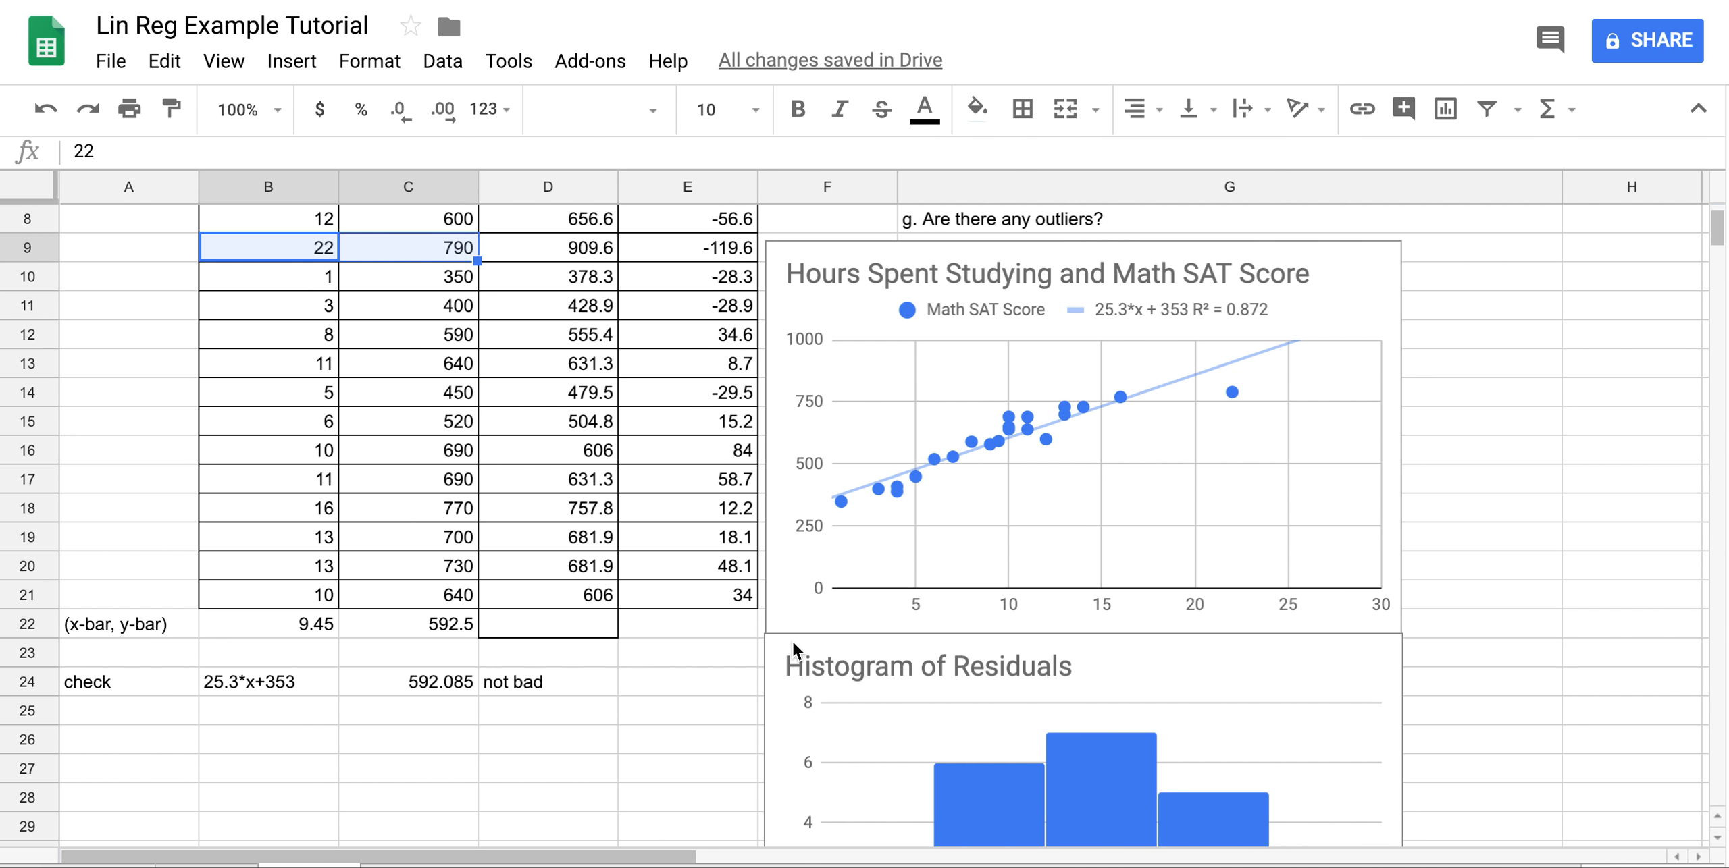